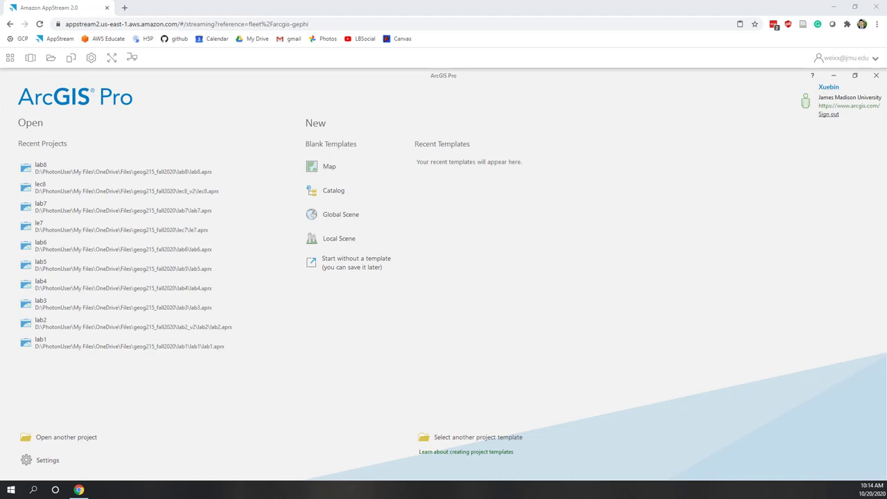
- Start a new map project named lab9 without creating a separate folder for it
left_click(344, 171)
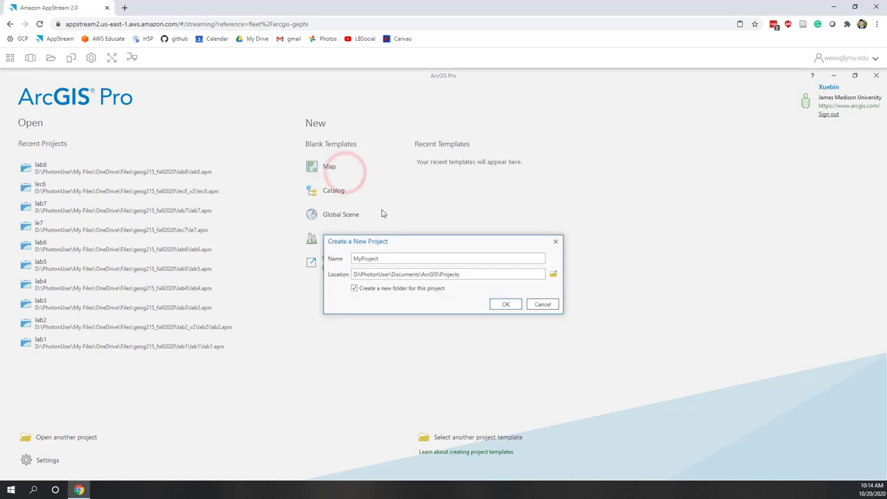
double_click(428, 257)
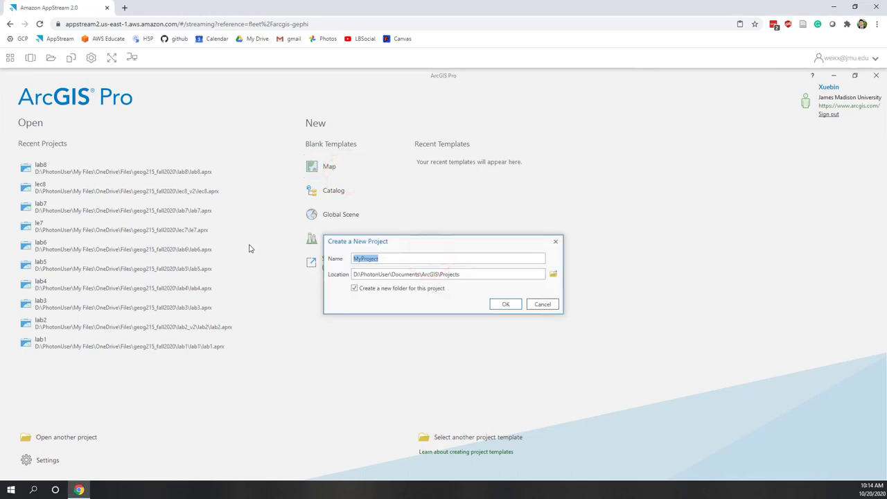
type("lab98")
key("BackSpace")
left_click(421, 290)
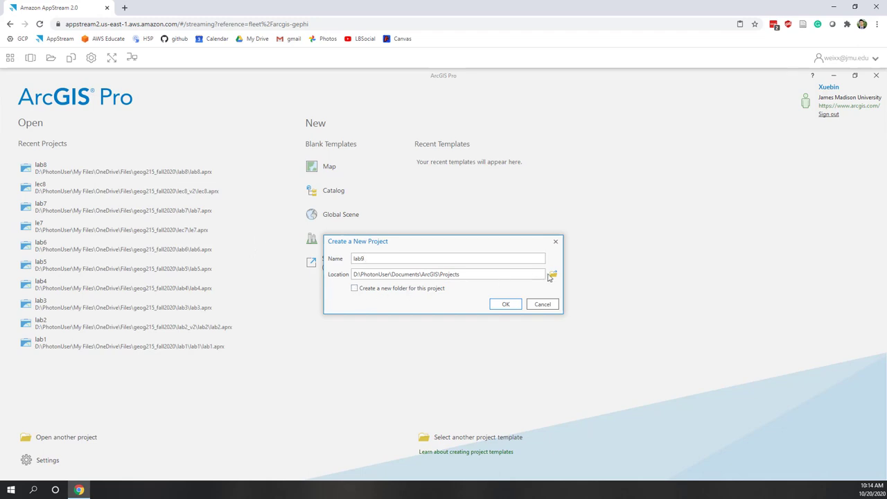
- Browse for the project location on drive D to PhotonUser\My Files\OneDrive\Files\geog215_fall2020
left_click(553, 275)
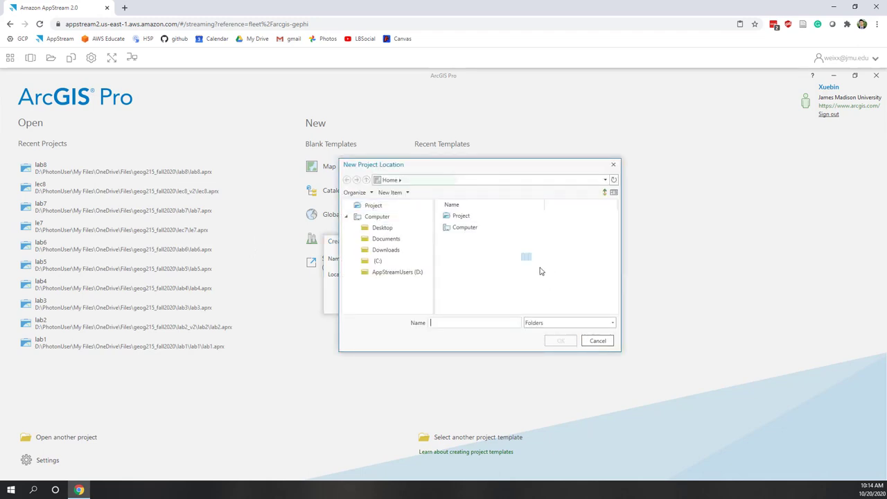
left_click(393, 272)
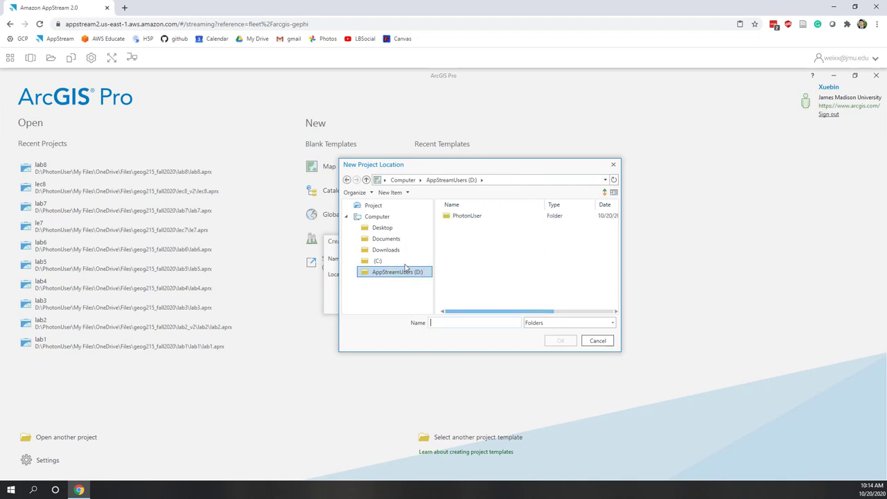
double_click(474, 216)
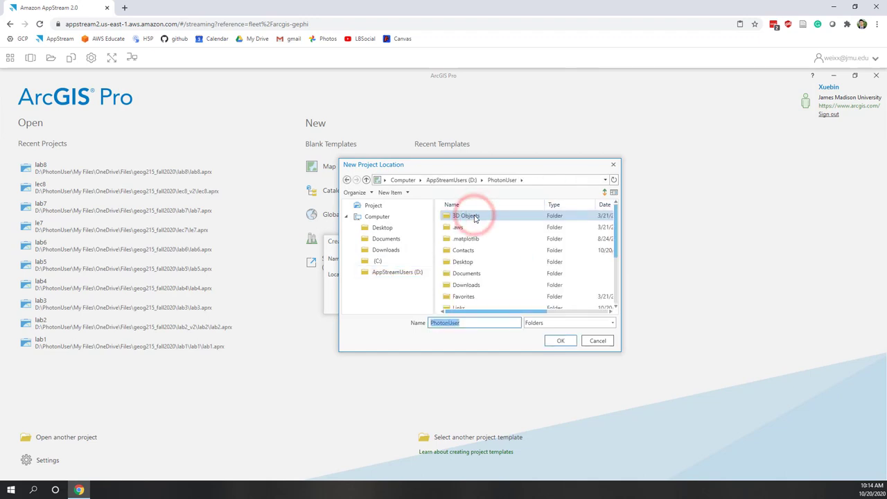
scroll(485, 272, "down", 3)
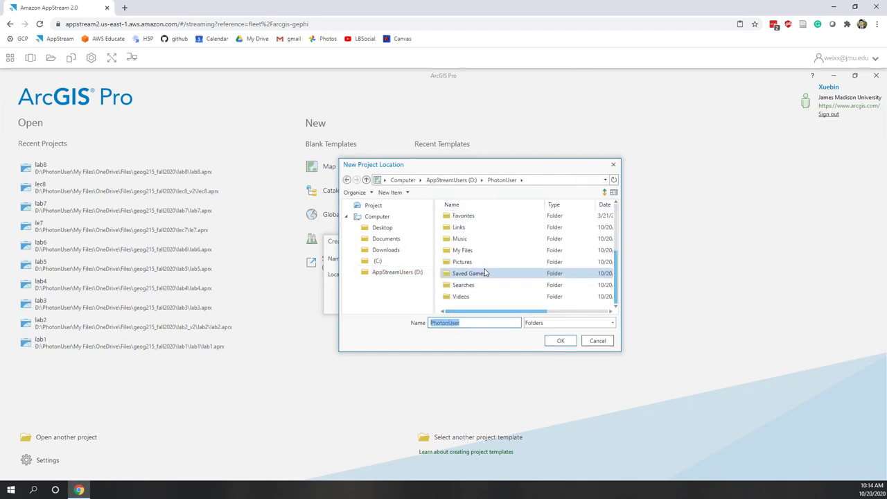
scroll(485, 273, "up", 3)
scroll(485, 272, "down", 3)
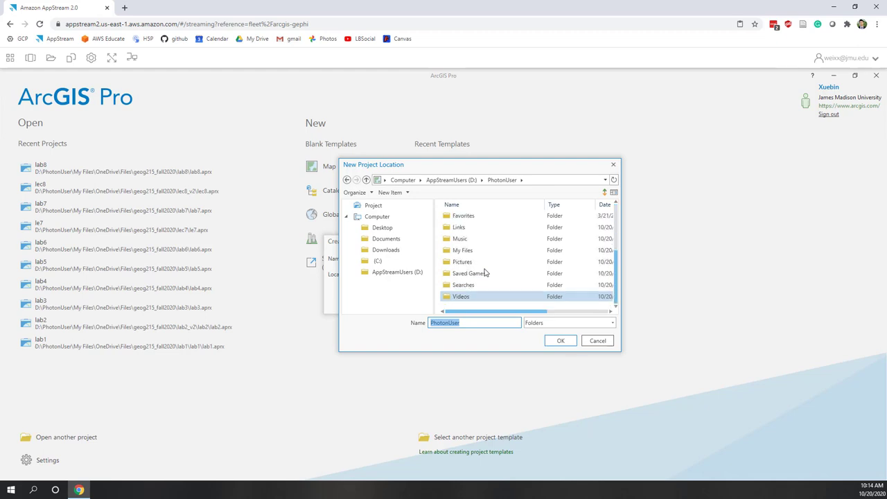
double_click(465, 250)
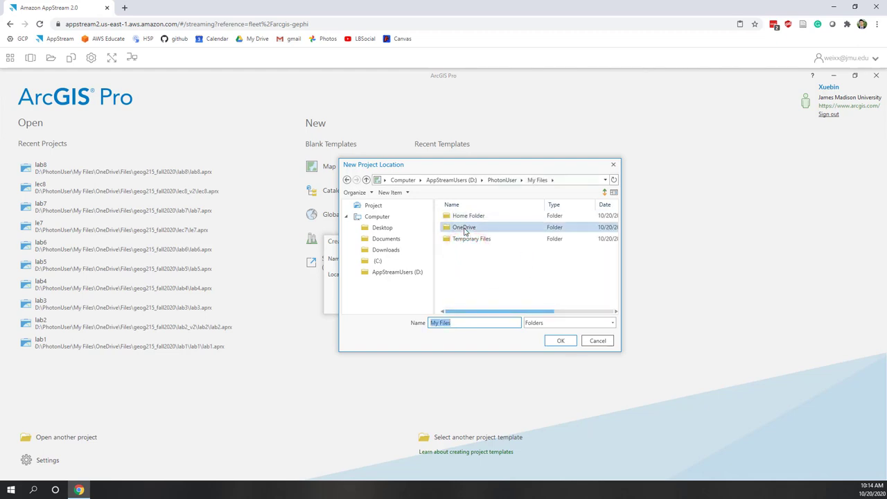
double_click(464, 229)
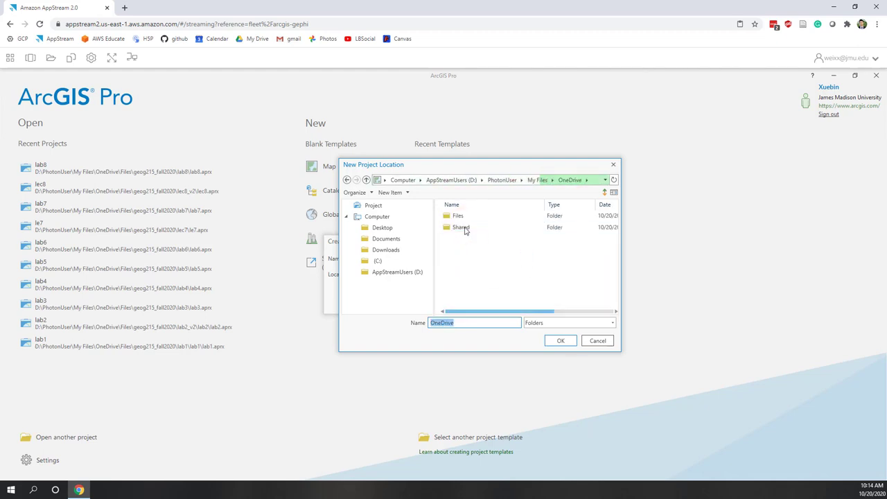
double_click(471, 216)
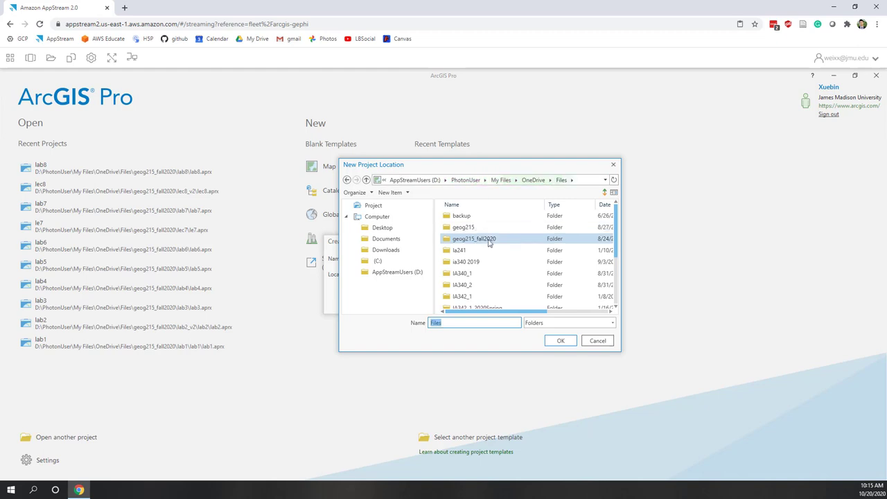
double_click(489, 242)
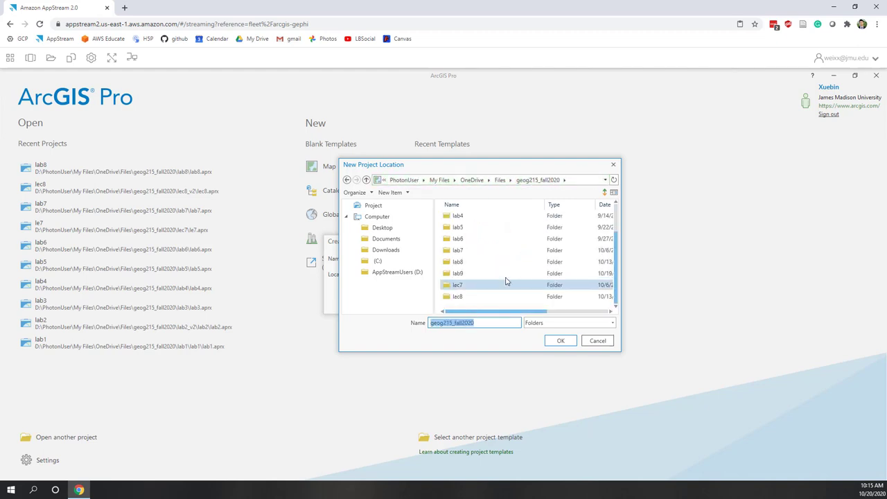
- Create a folder named lab9_2 inside geog215_fall2020
left_click(493, 308)
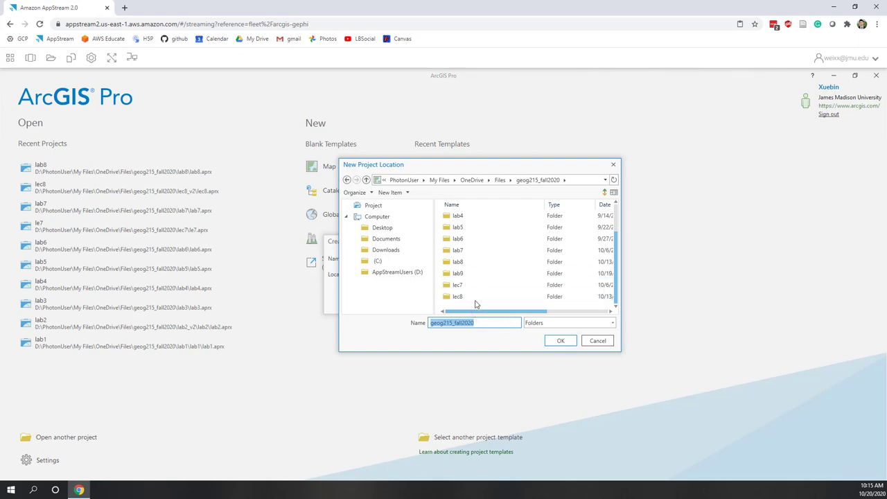
left_click(475, 302)
right_click(475, 304)
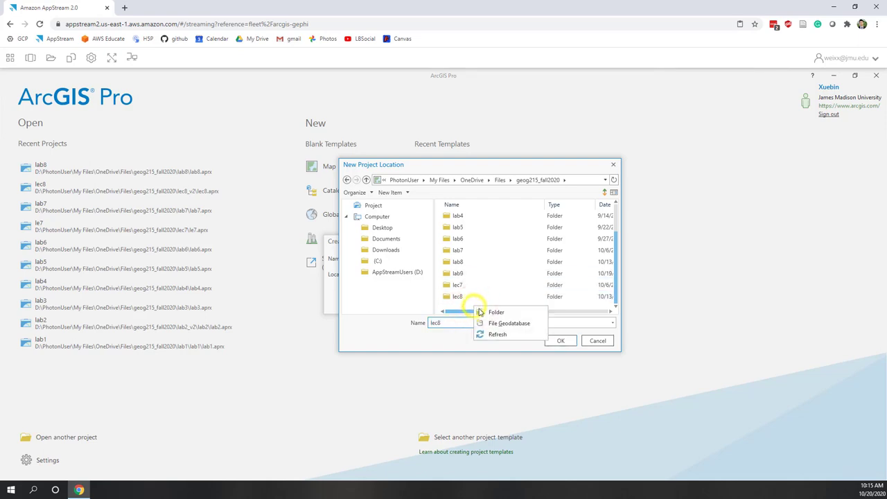
left_click(494, 312)
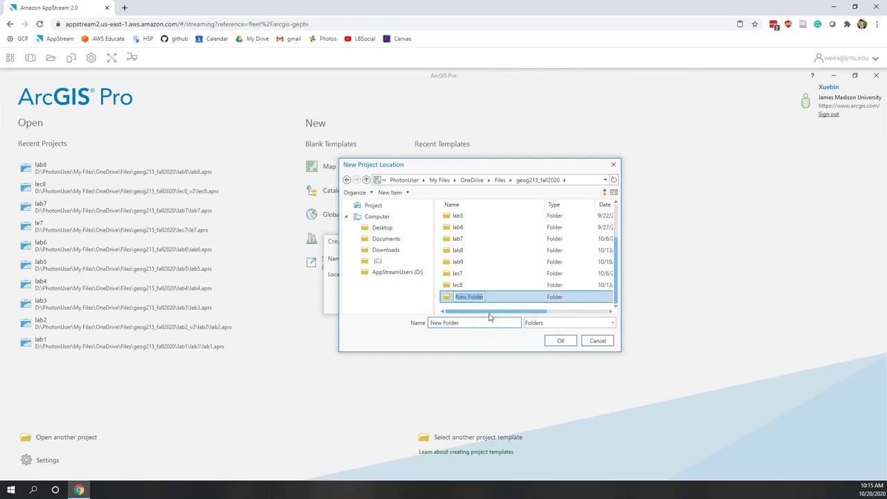
type("lab9_2")
key("Return")
- Choose the lab9_2 folder as the project location and create the project
left_click(475, 299)
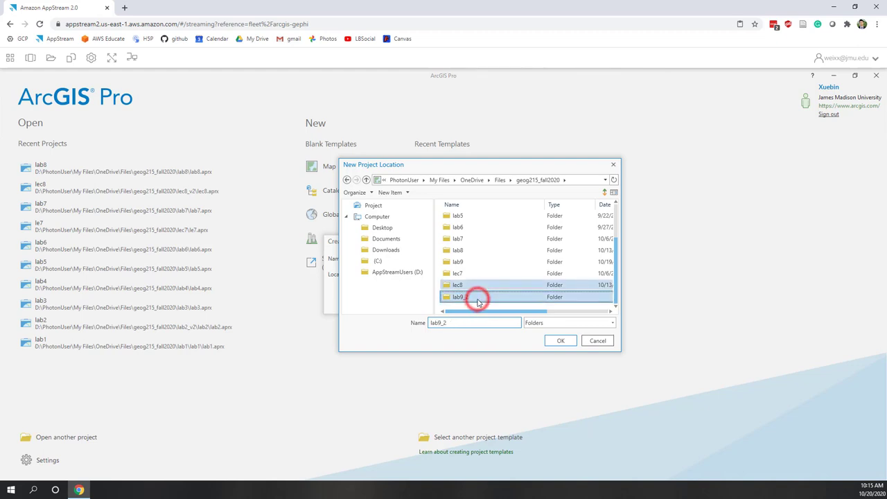
left_click(561, 340)
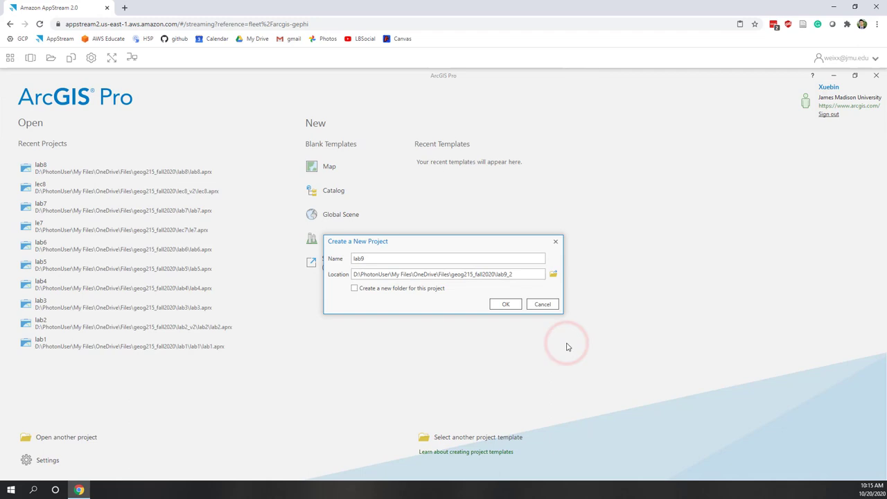
left_click(513, 304)
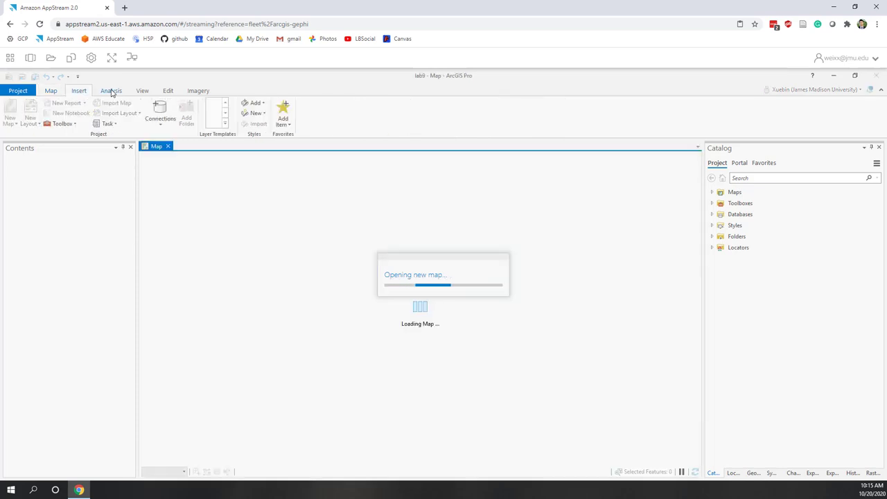
- Open the geoprocessing tools and look through the list of system toolboxes
left_click(110, 91)
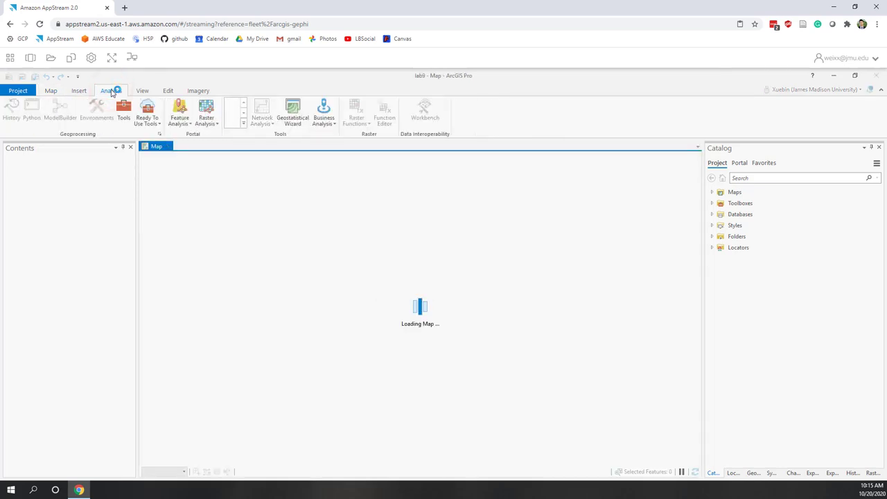
left_click(124, 111)
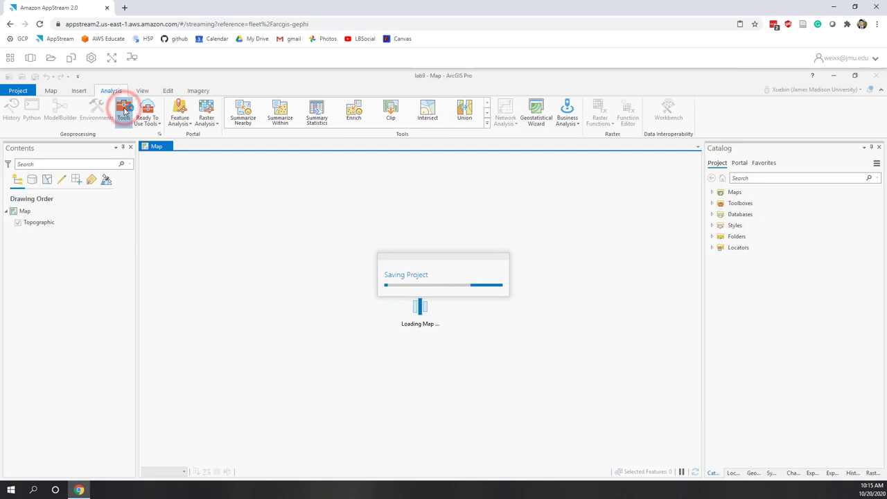
left_click(753, 182)
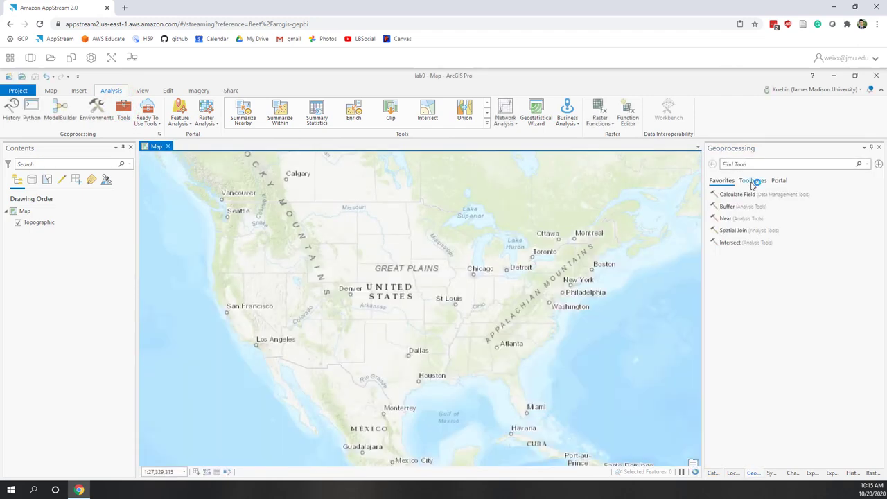
left_click(752, 182)
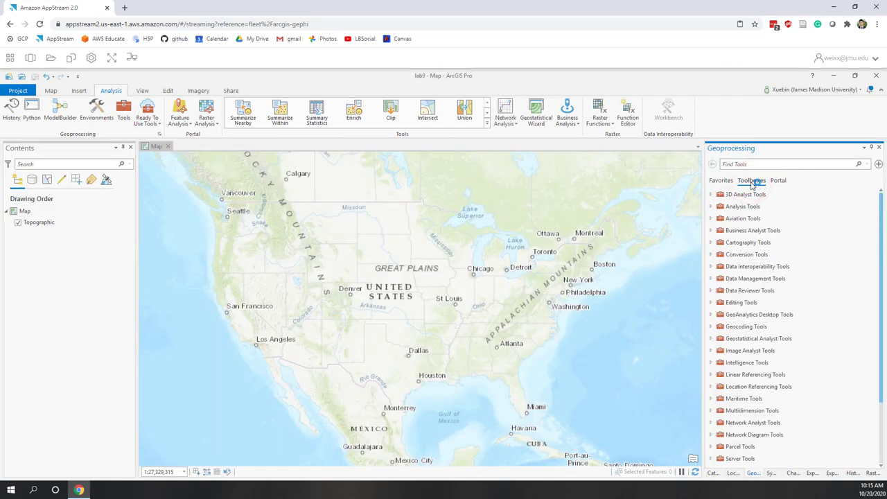
scroll(810, 286, "down", 3)
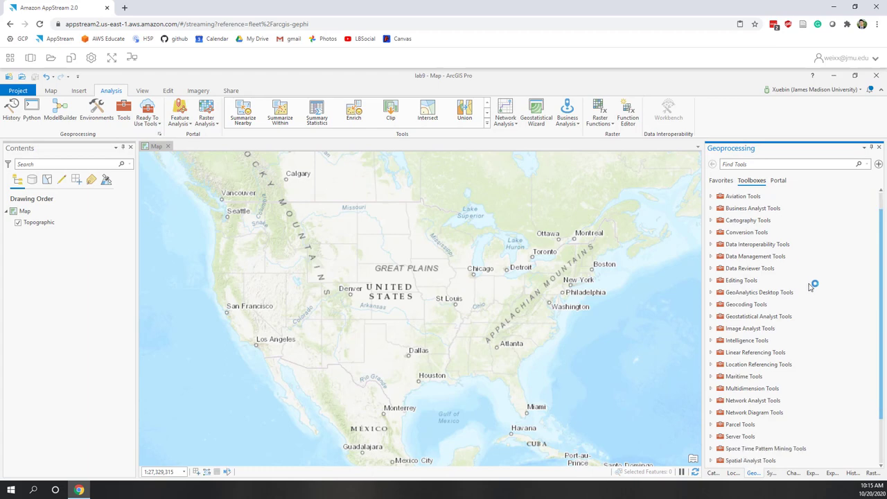
scroll(811, 287, "up", 3)
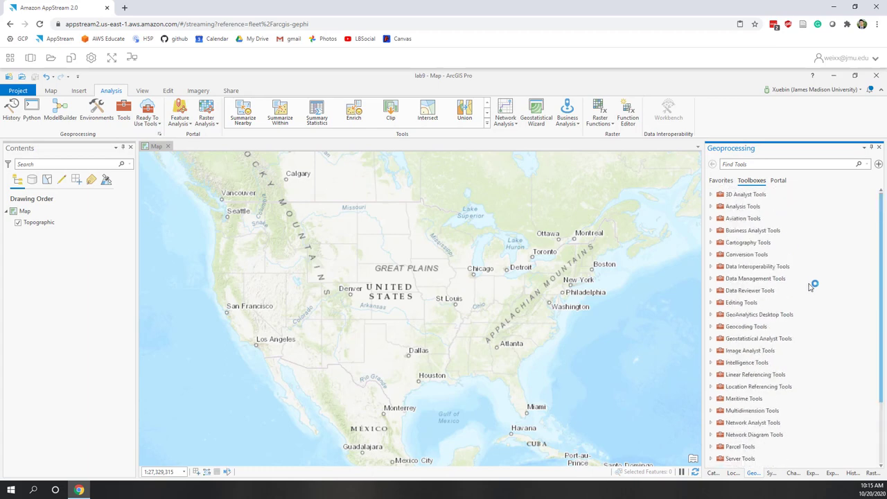
- Examine the Extract toolset in Analysis Tools and the other toolboxes, and view the Clip tool before returning to the toolbox list
left_click(710, 207)
left_click(720, 219)
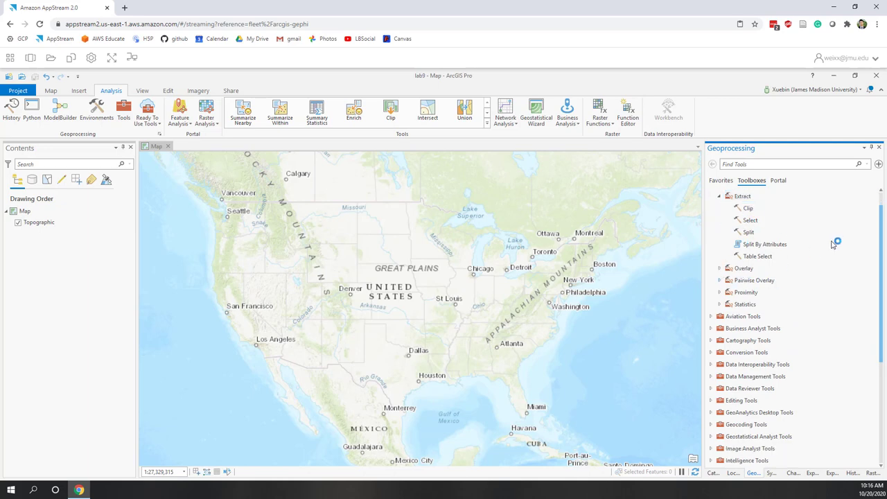
scroll(831, 249, "down", 5)
scroll(827, 252, "down", 1)
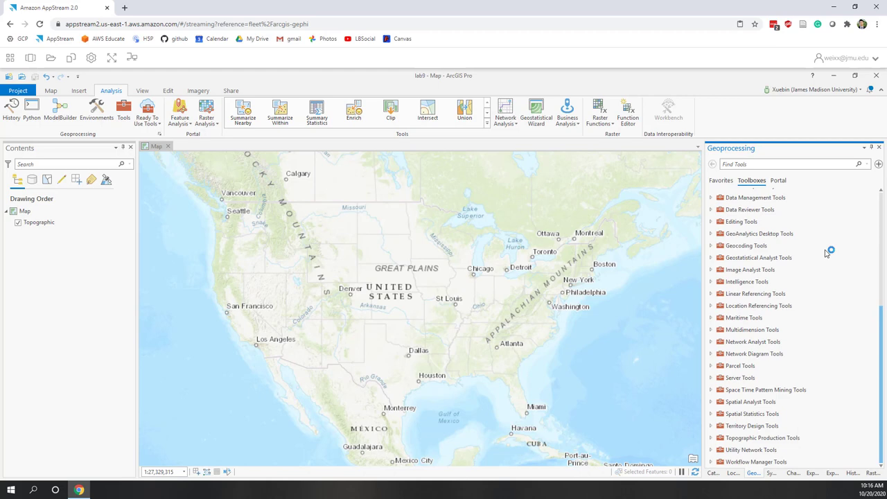
scroll(802, 331, "up", 1)
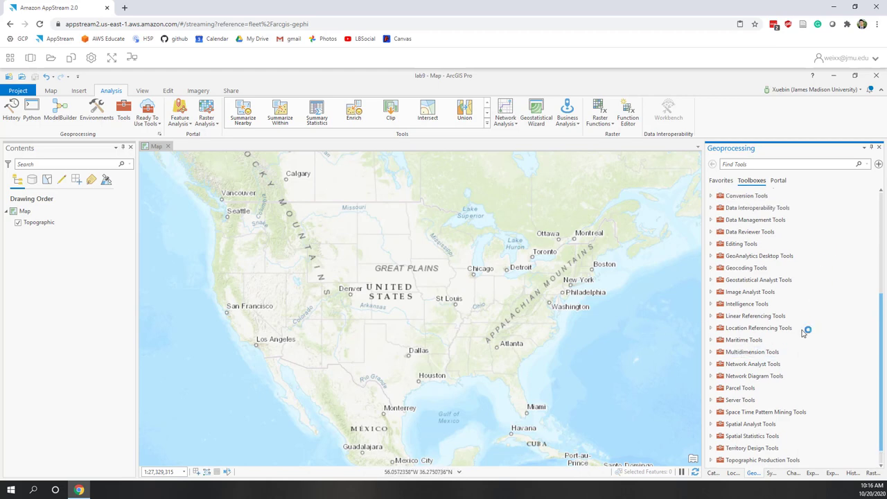
scroll(802, 332, "up", 5)
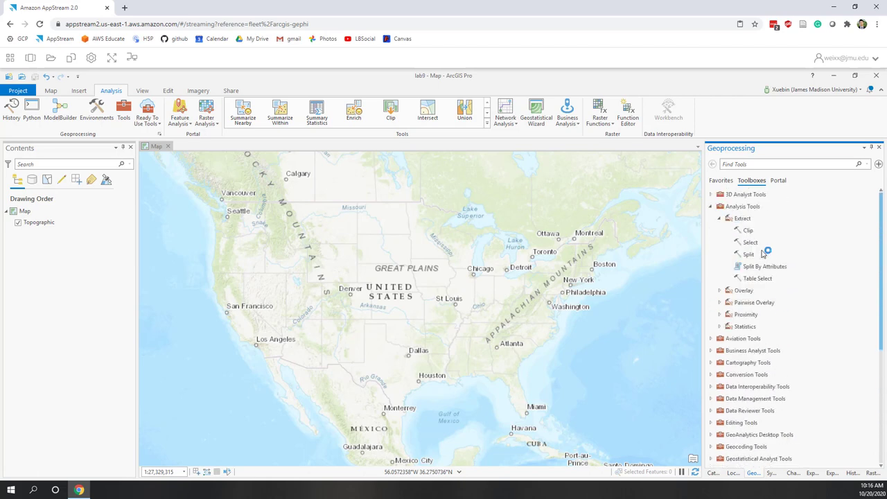
left_click(746, 232)
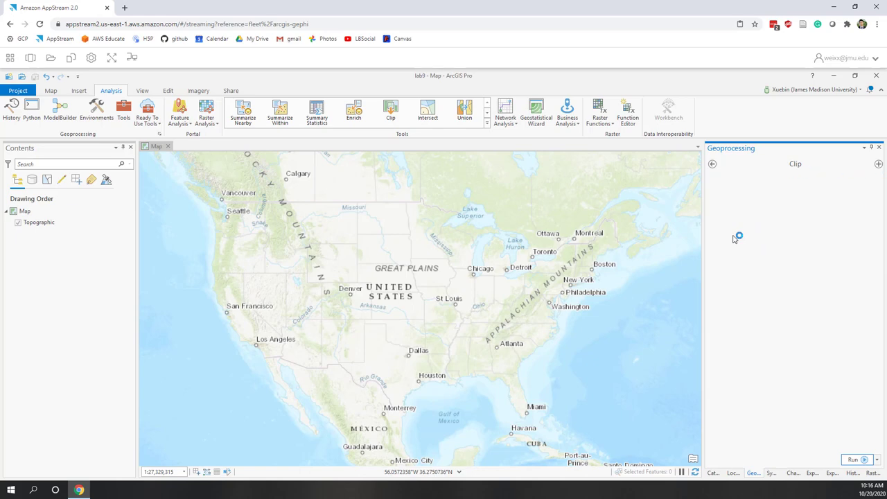
left_click(712, 166)
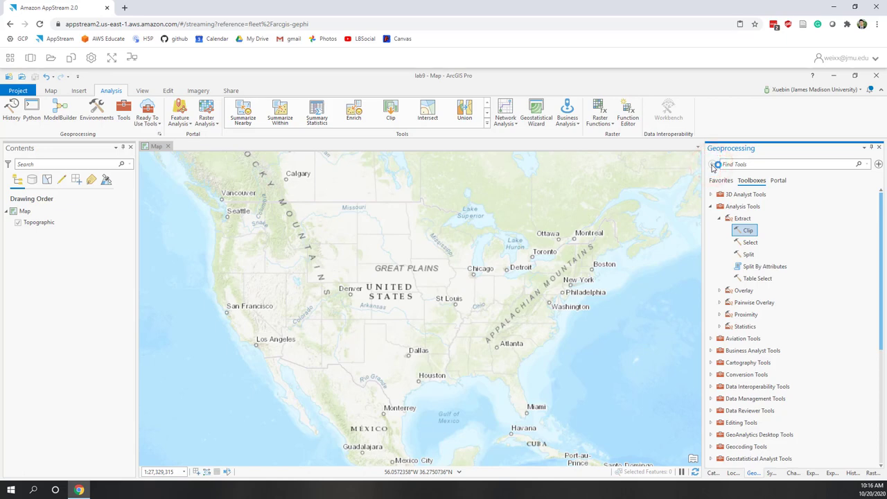
- Examine the options for adding a new model, script or toolset to the project's lab9.tbx toolbox
left_click(713, 474)
left_click(712, 203)
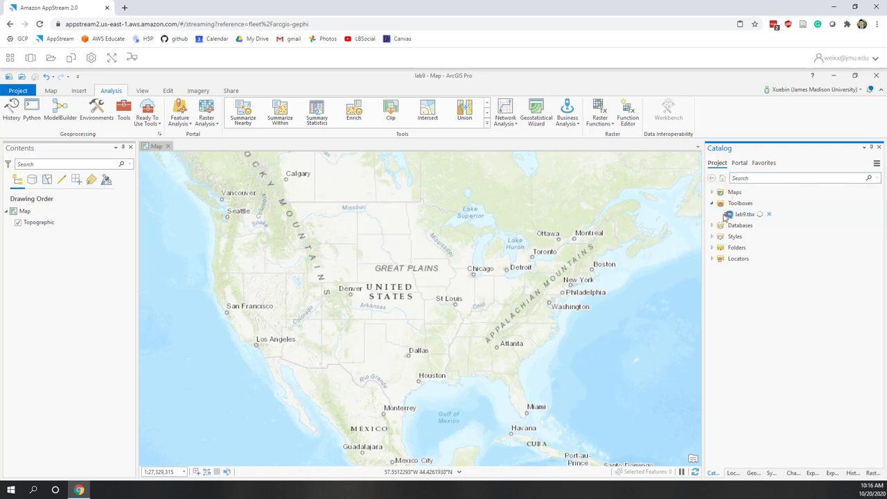
left_click(750, 215)
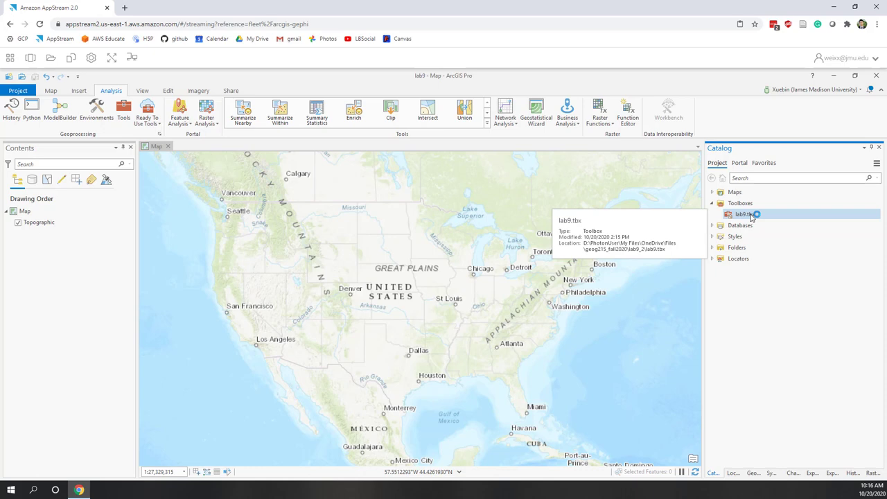
right_click(751, 217)
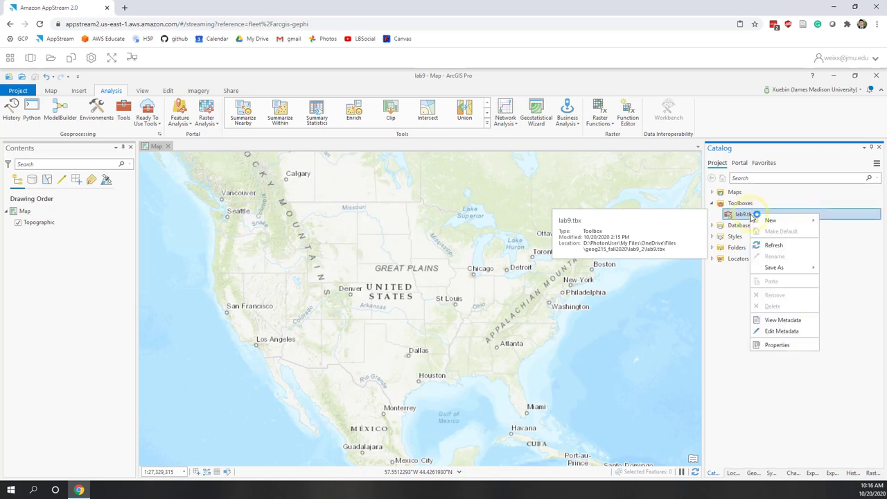
mouse_move(755, 219)
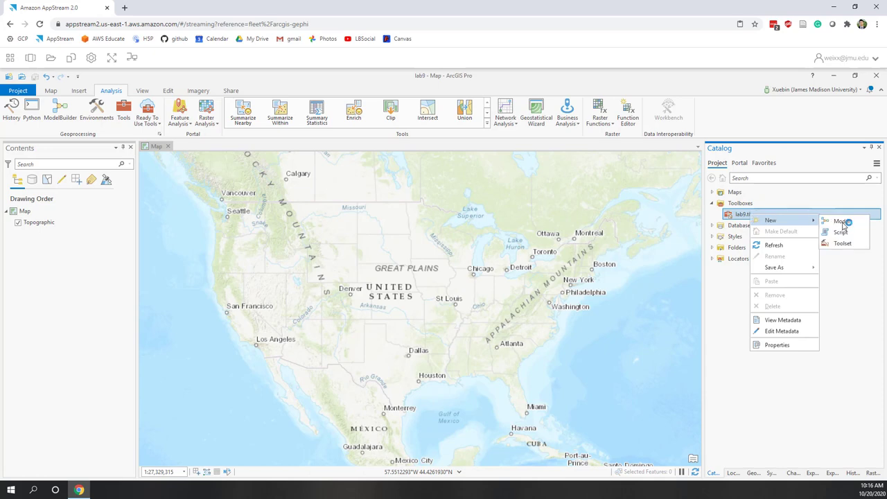
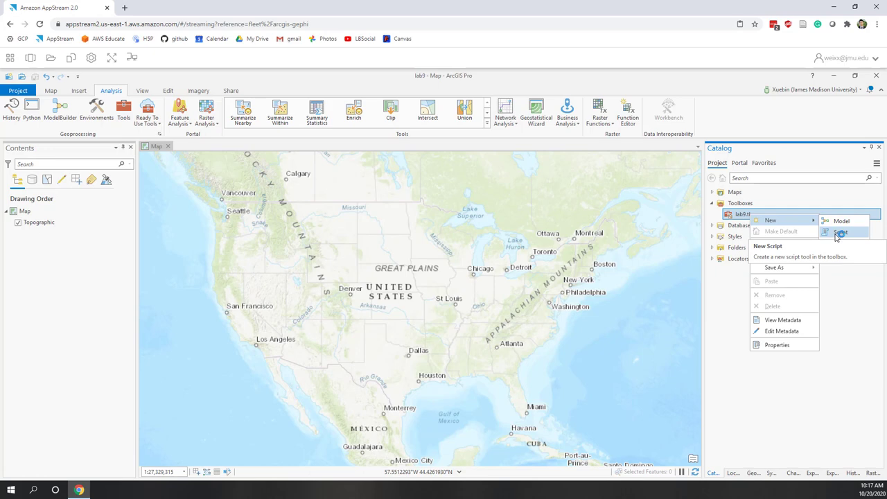
left_click(733, 295)
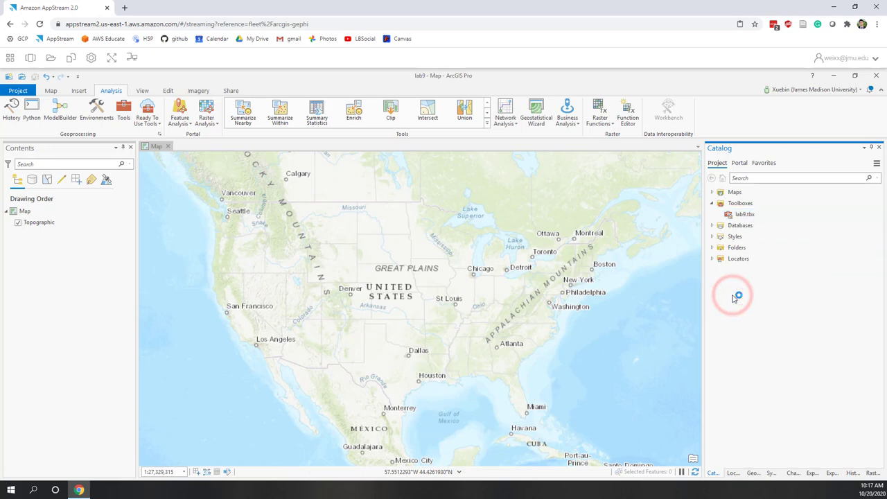
left_click(61, 123)
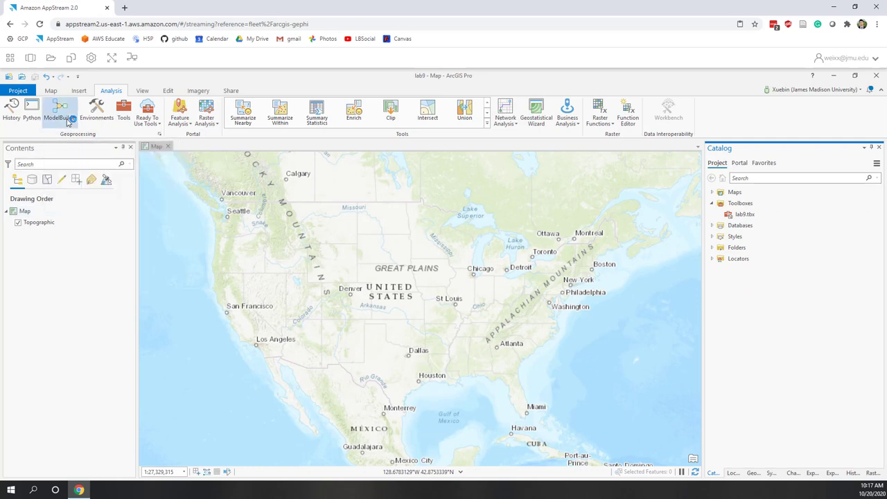
right_click(755, 215)
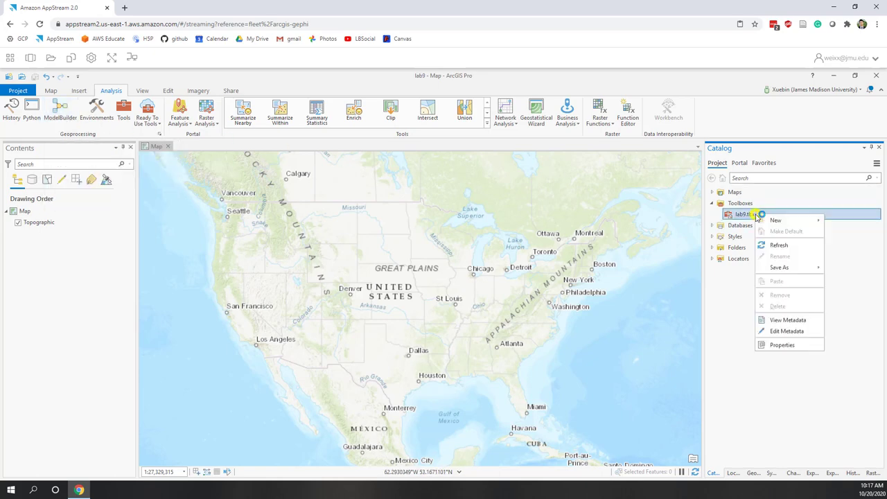
mouse_move(775, 219)
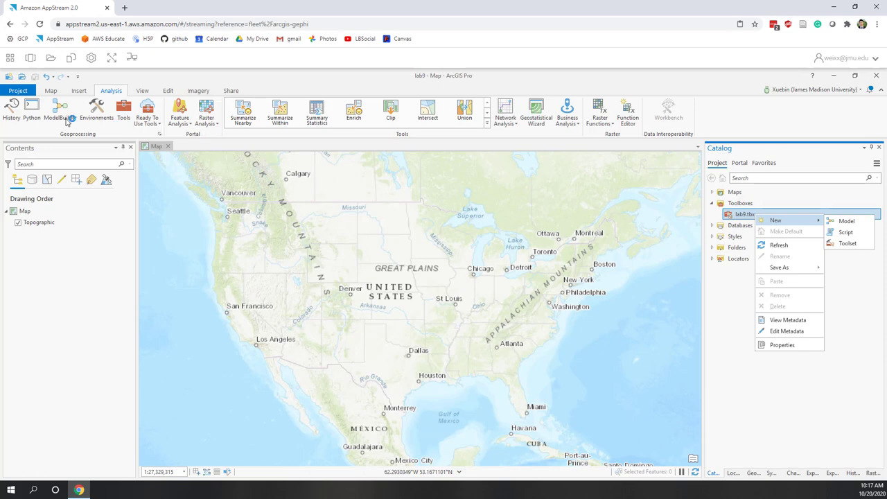
left_click(767, 396)
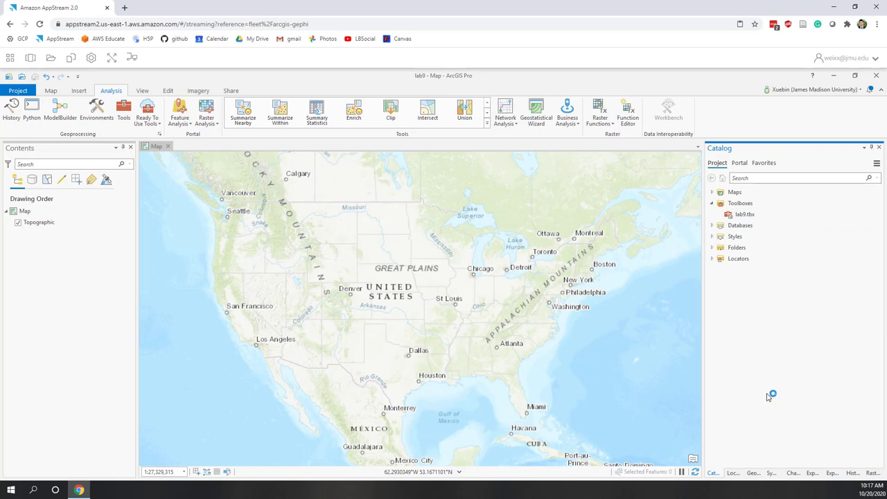
- Search the whole portal for "mass shooting 2019" and add the mass_shooting_2019 feature layer to the map
left_click(738, 163)
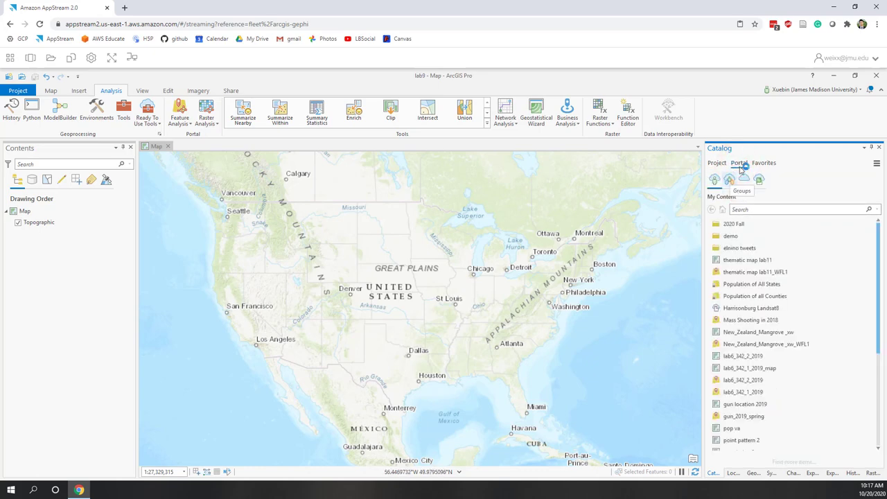
left_click(743, 179)
left_click(752, 210)
type("mass sh")
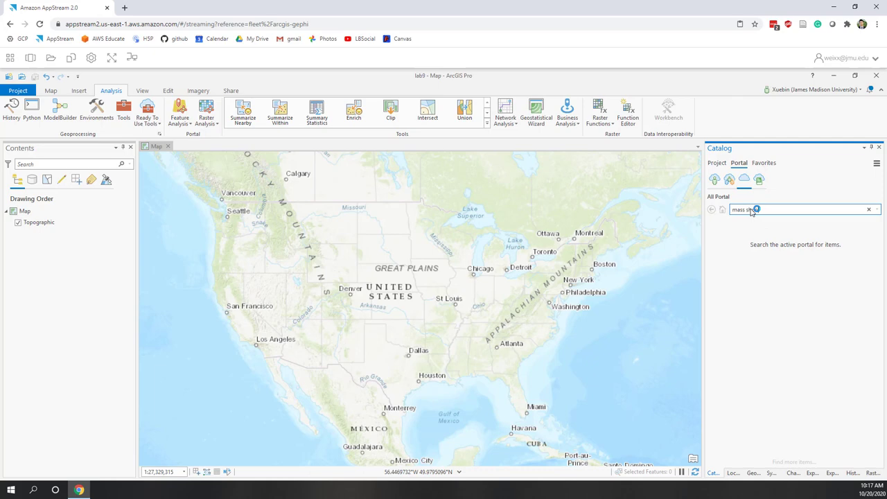
type("ooting 2019")
key("Return")
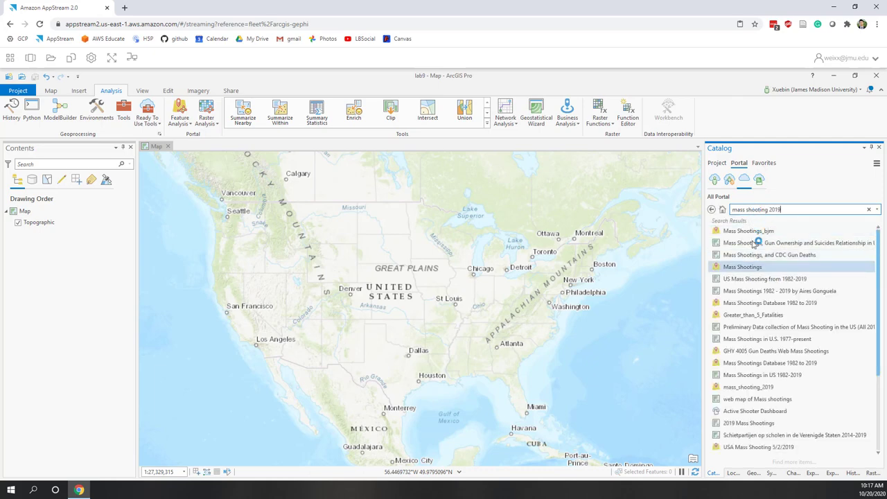
left_click(762, 388)
mouse_move(761, 389)
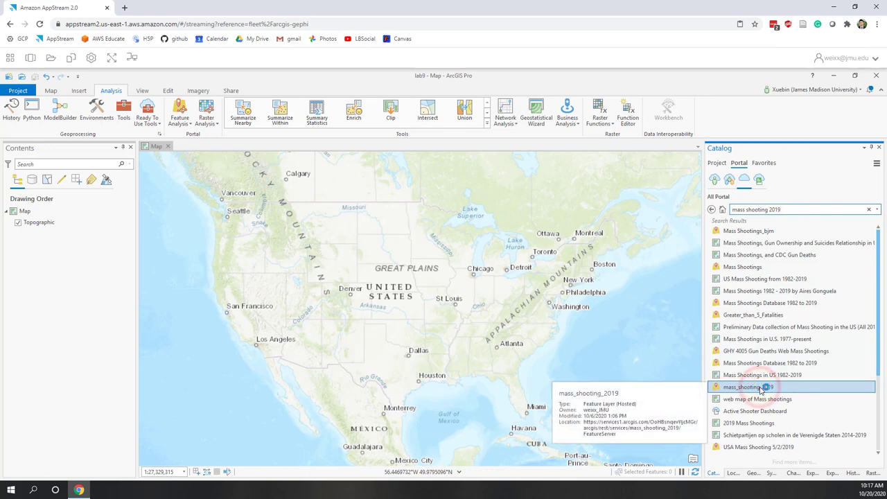
left_click_drag(725, 389, 502, 282)
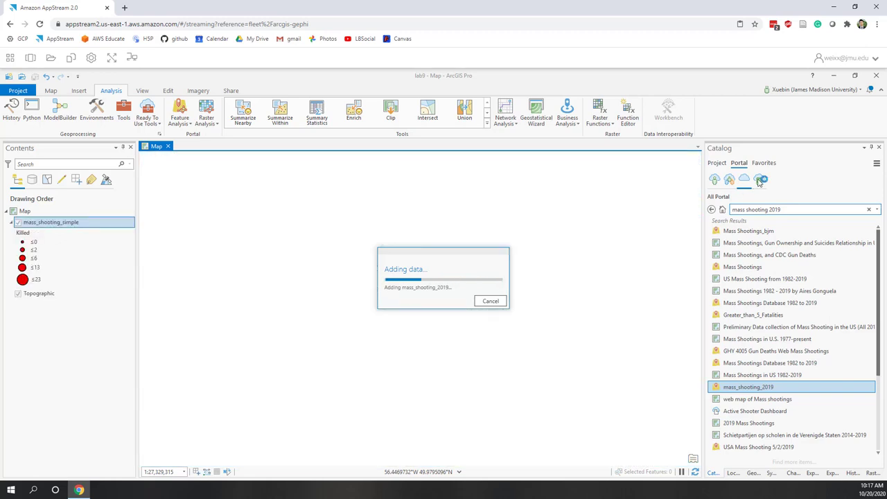
- Search the Living Atlas for "population state" and add the ACS Population Variables - Boundaries layer to the map
left_click(760, 180)
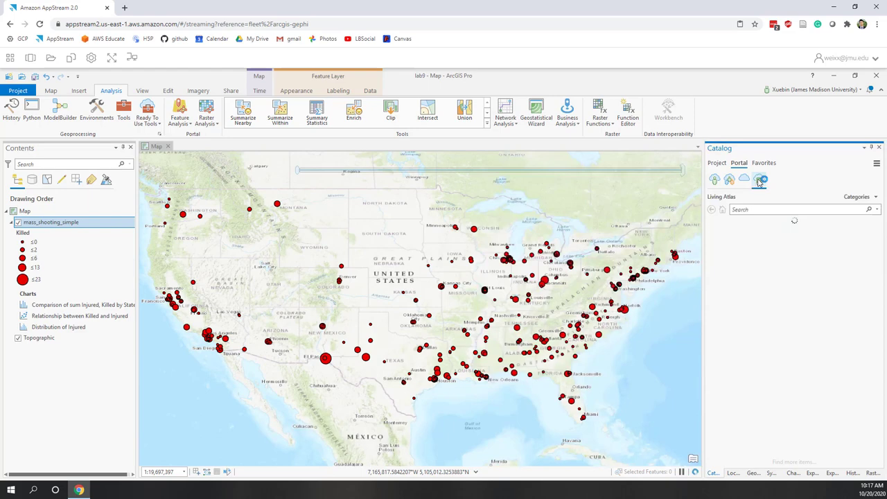
left_click(752, 211)
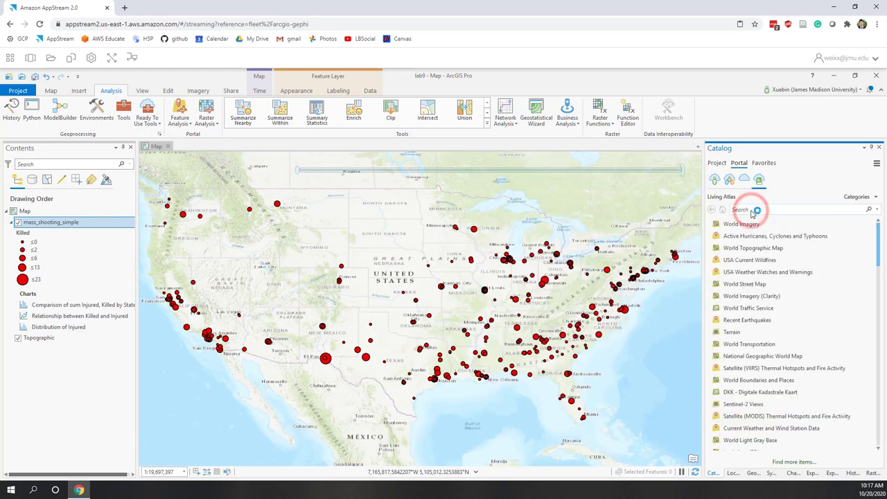
type("population state")
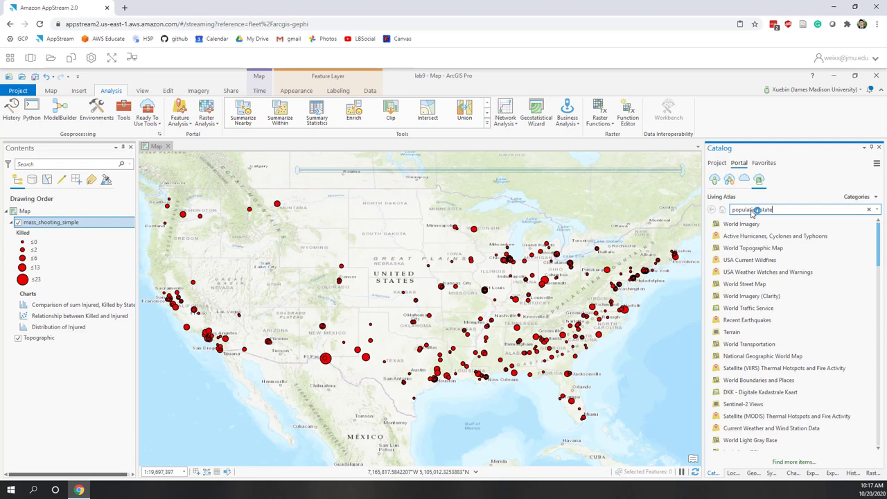
key("Return")
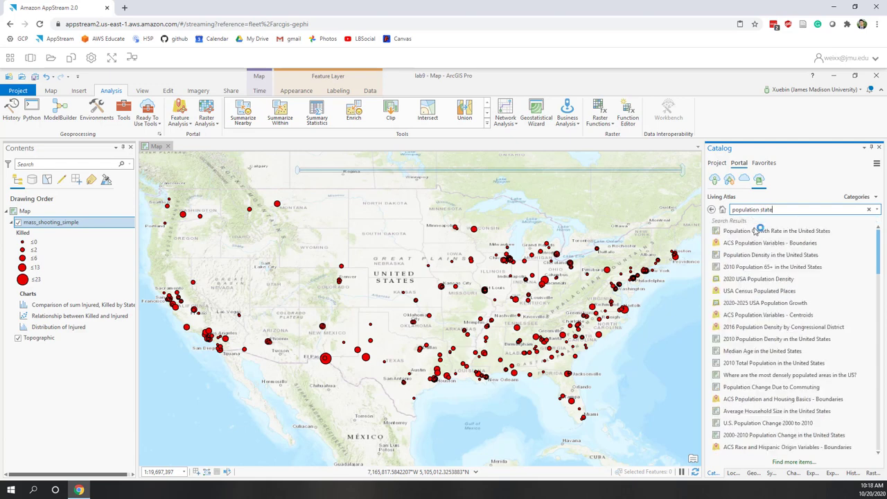
left_click(757, 244)
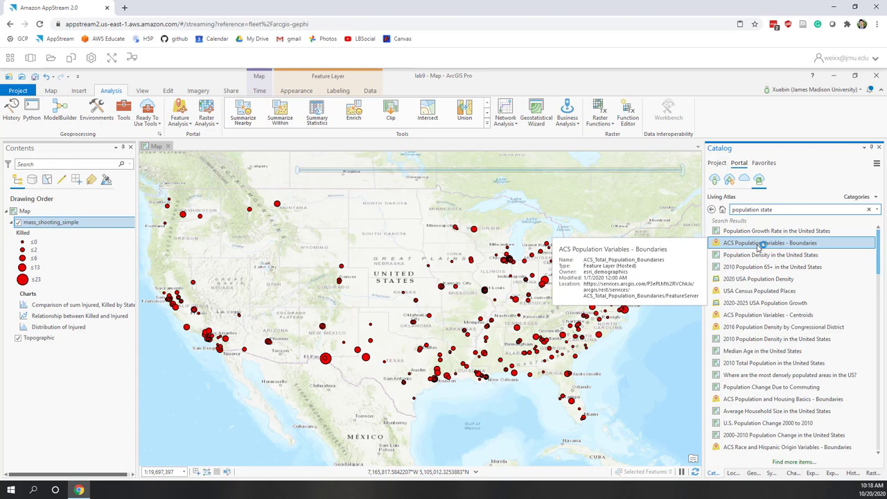
left_click(782, 243)
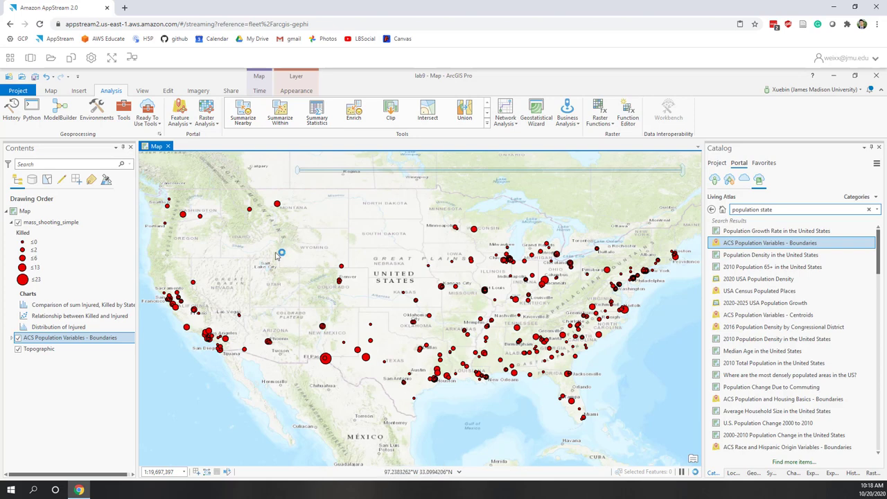
- Start exporting the features of the mass_shooting_simple layer to lab9.gdb, naming the output feature class mass_shooting
right_click(68, 223)
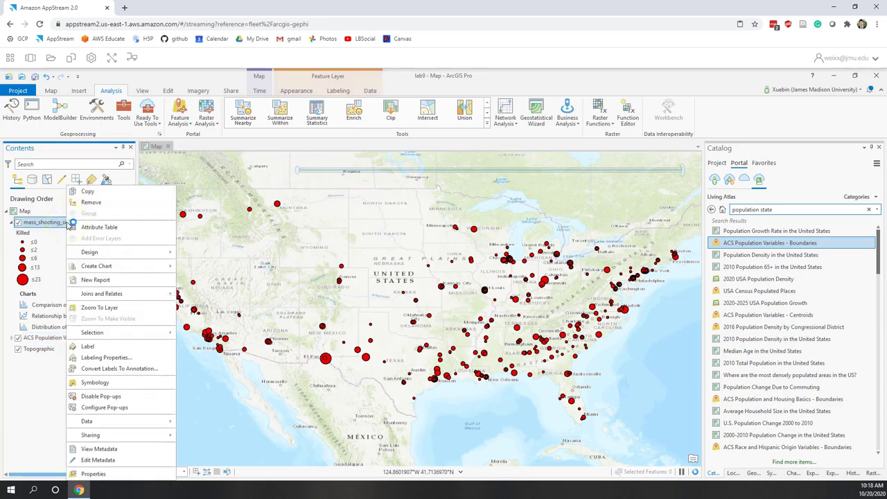
left_click(102, 421)
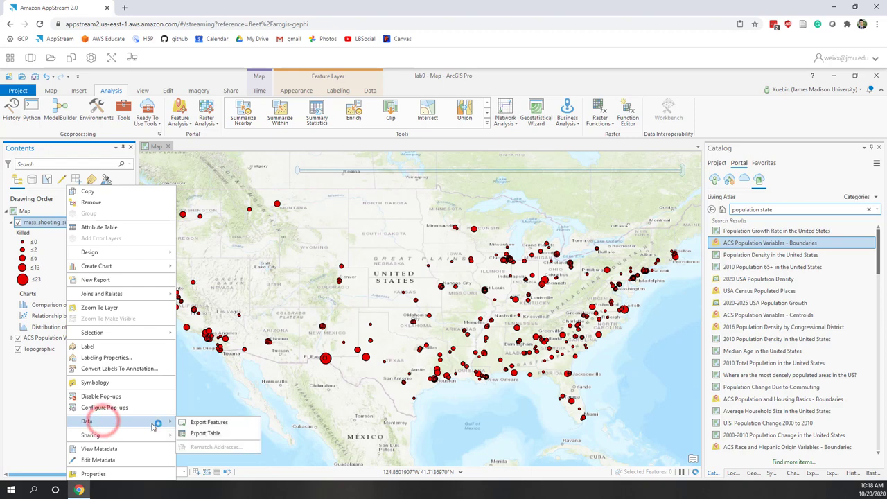
left_click(207, 422)
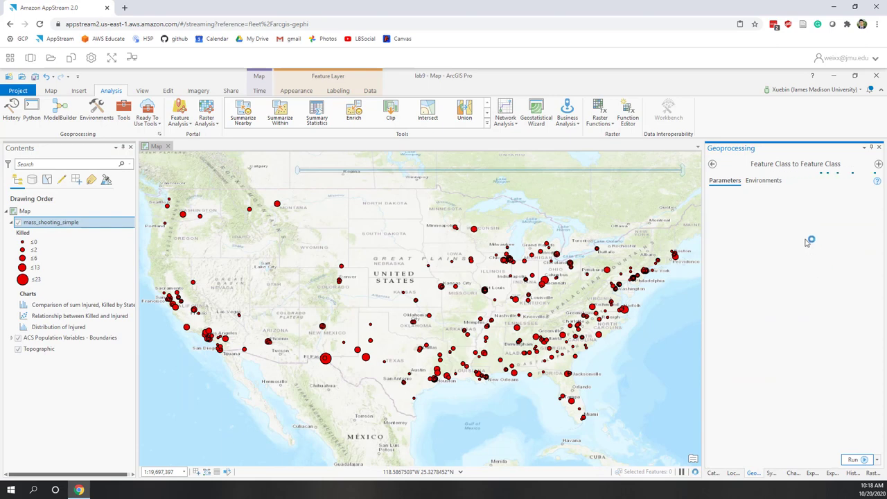
left_click(760, 241)
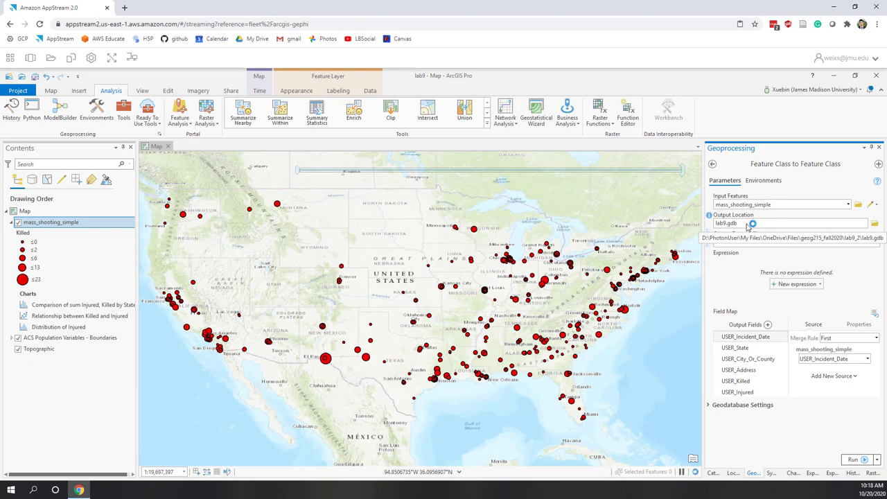
left_click(735, 243)
type("mass_shooting")
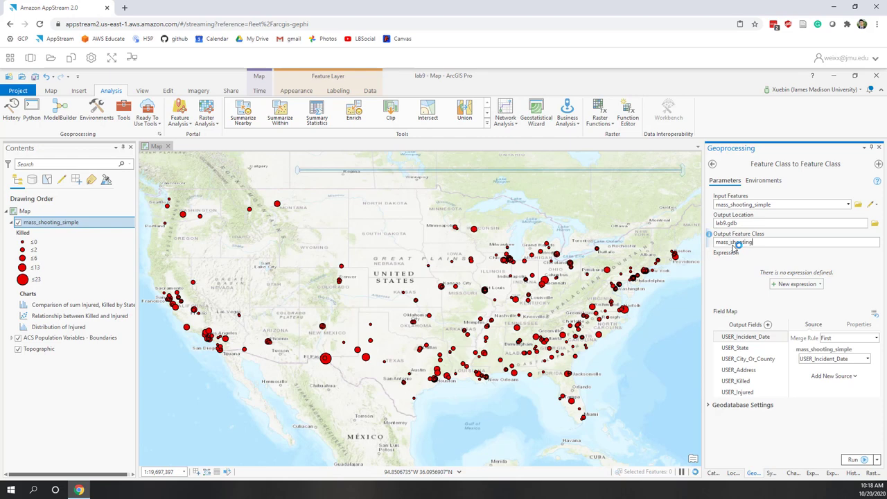
- Set the export's output coordinate system from the State layer (WGS_1984_Web_Mercator_Auxiliary_Sphere) and run the tool
left_click(760, 180)
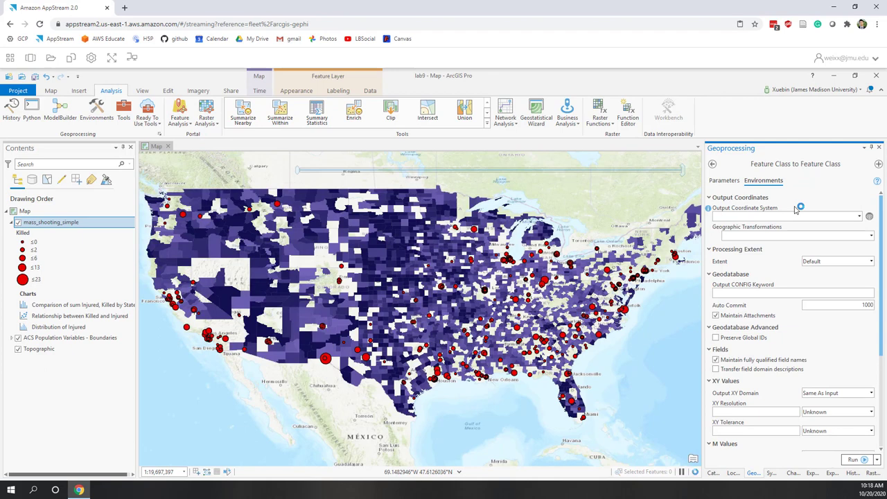
left_click(859, 216)
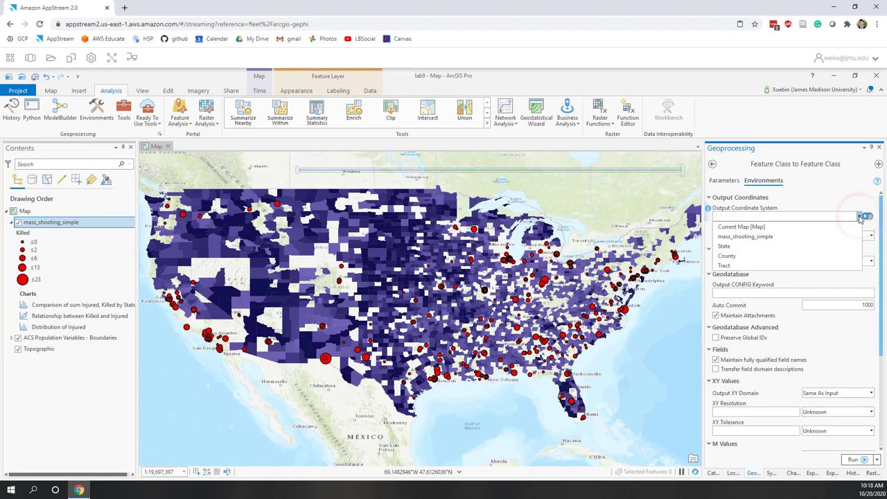
left_click(724, 246)
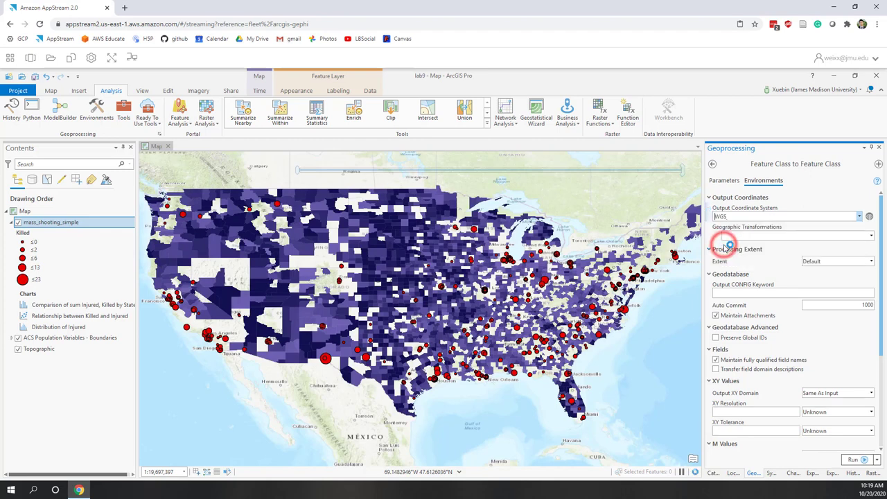
left_click(12, 338)
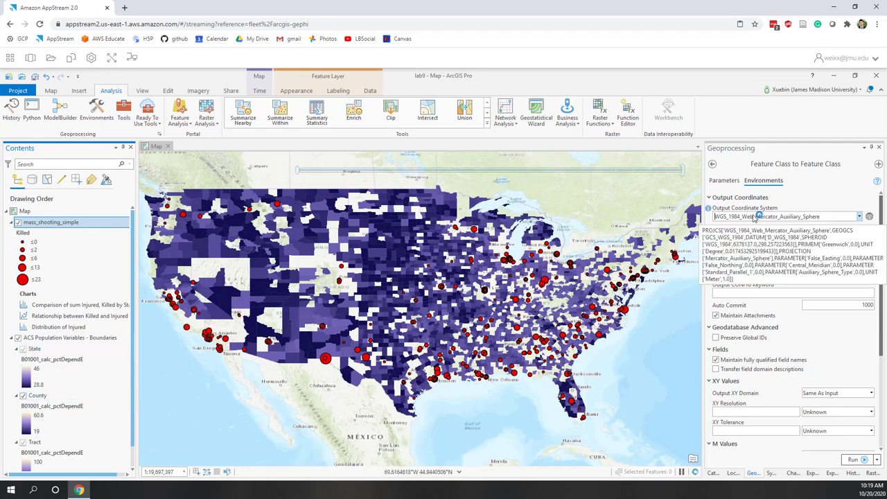
left_click(725, 182)
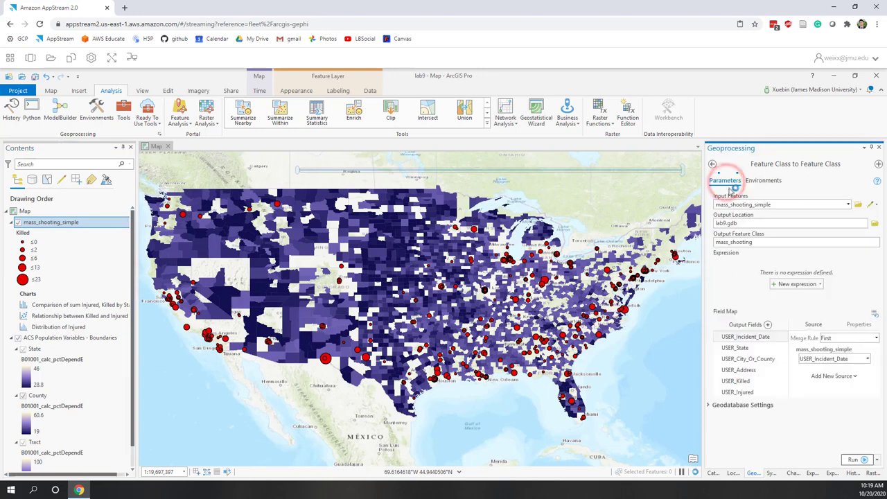
left_click(854, 460)
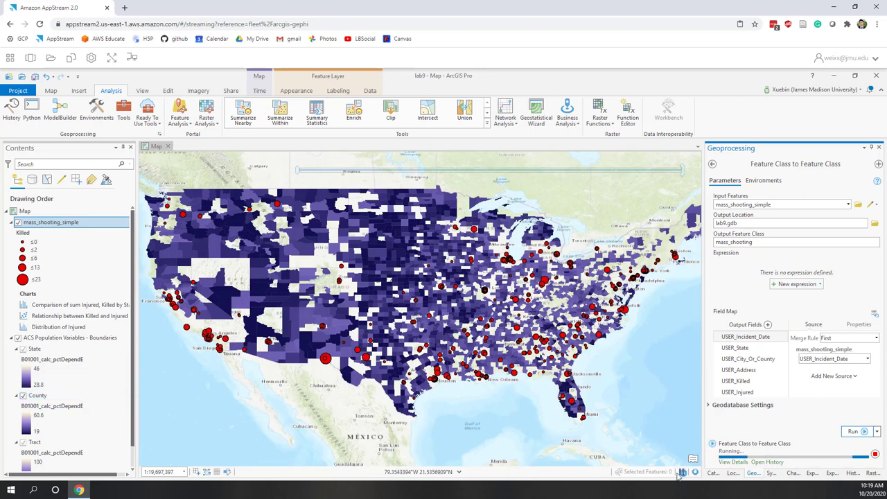
- Check the contents of the lab9.gdb project geodatabase and view the details of the mass_shooting feature class
left_click(711, 472)
mouse_move(695, 471)
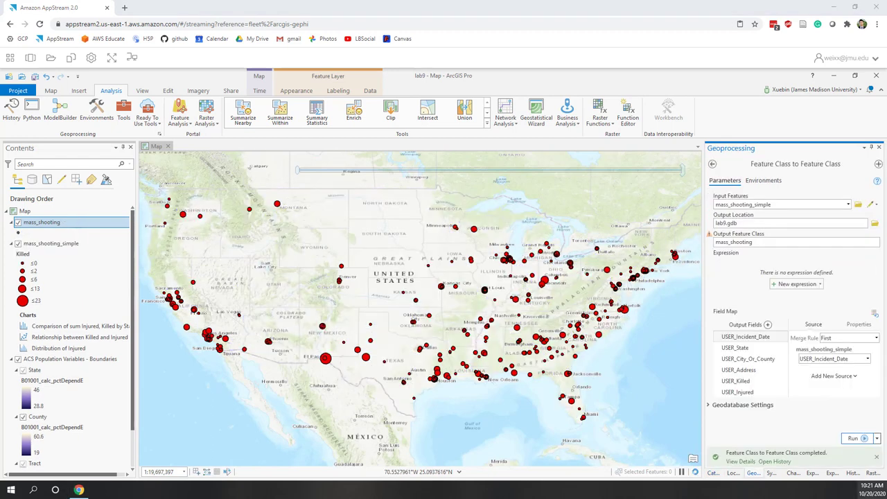
left_click(713, 473)
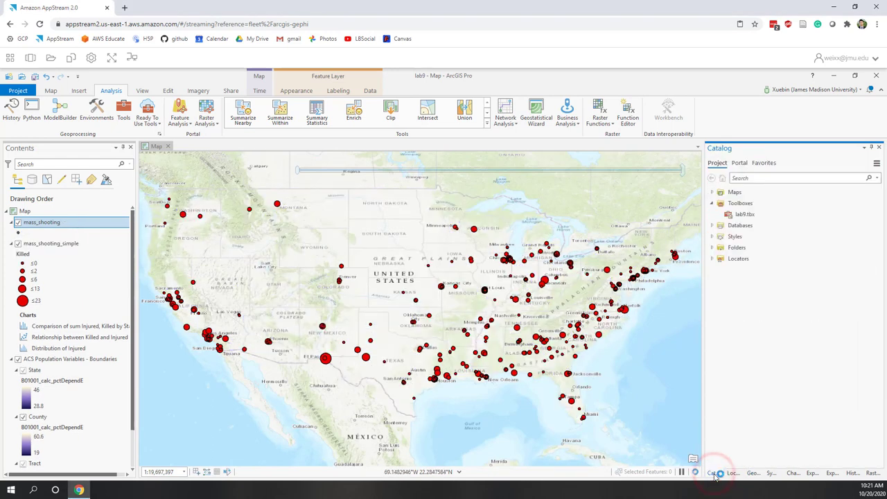
left_click(712, 225)
left_click(719, 236)
left_click(767, 248)
mouse_move(767, 251)
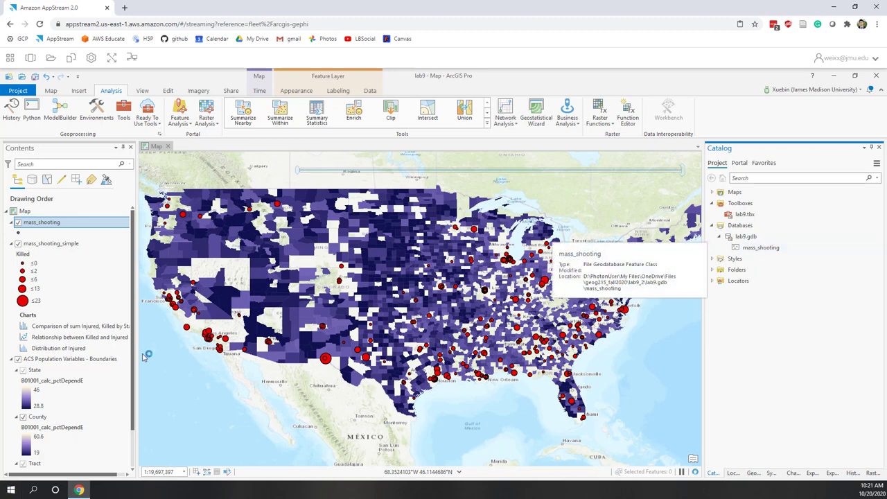
- Start exporting the features of the State layer to lab9.gdb, naming the output feature class pop_state
left_click(38, 371)
right_click(40, 372)
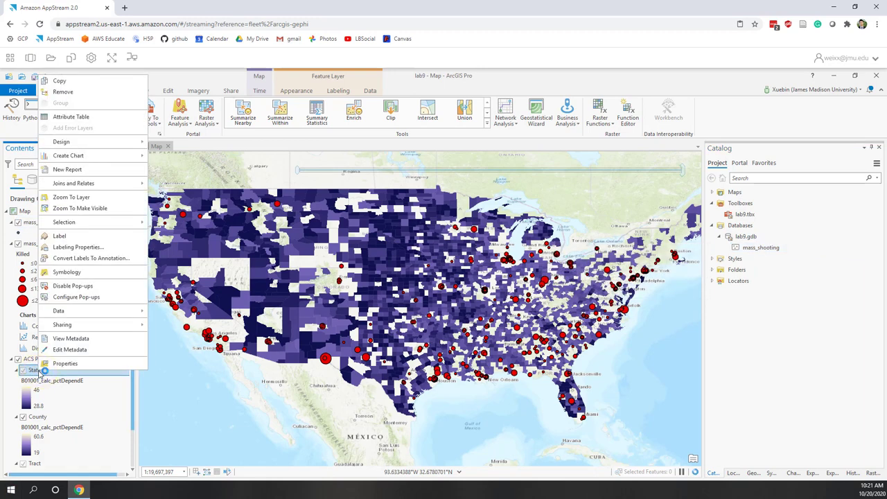
mouse_move(121, 311)
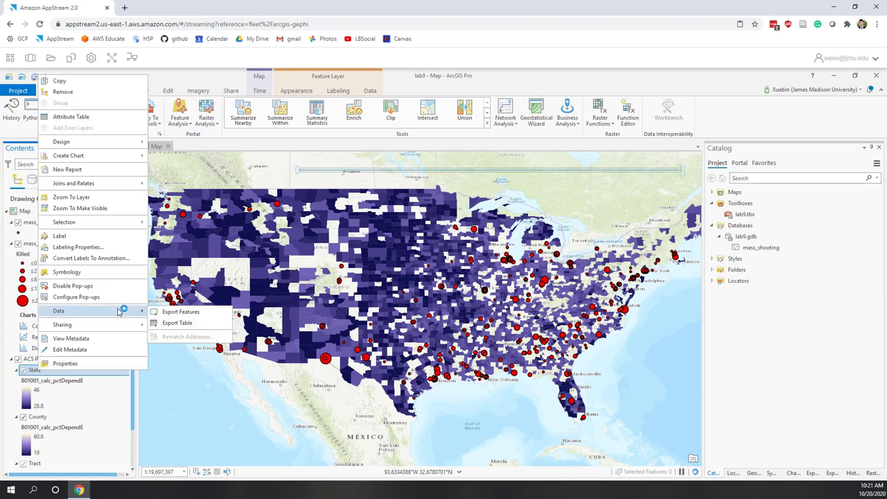
left_click(179, 312)
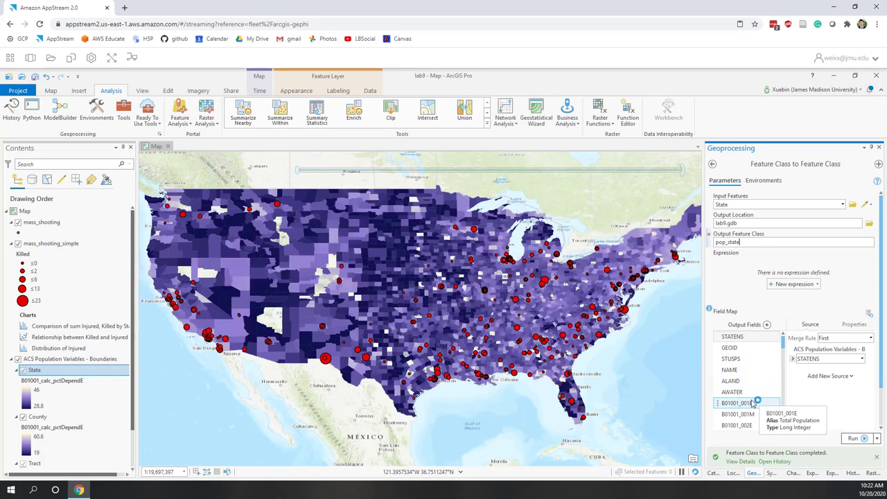
- Remove the output fields from B01001_001M through B01001_calc_pctDependE from the State export's field map
left_click(752, 404)
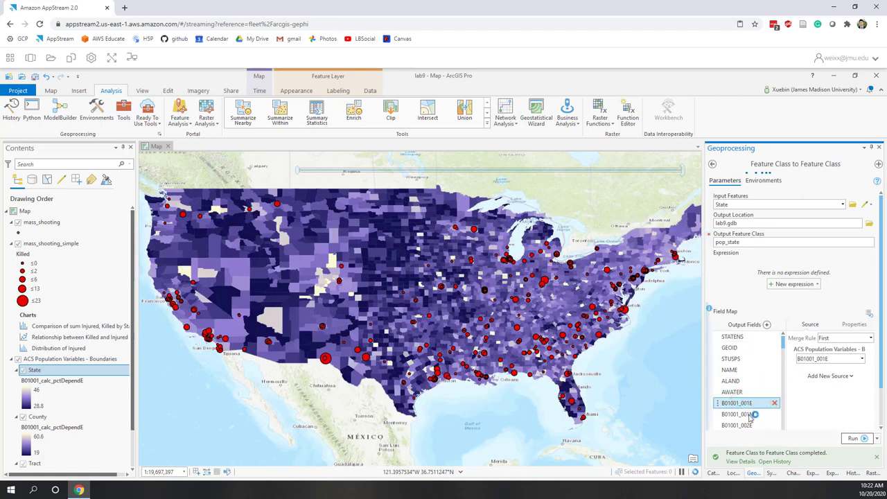
left_click(748, 416)
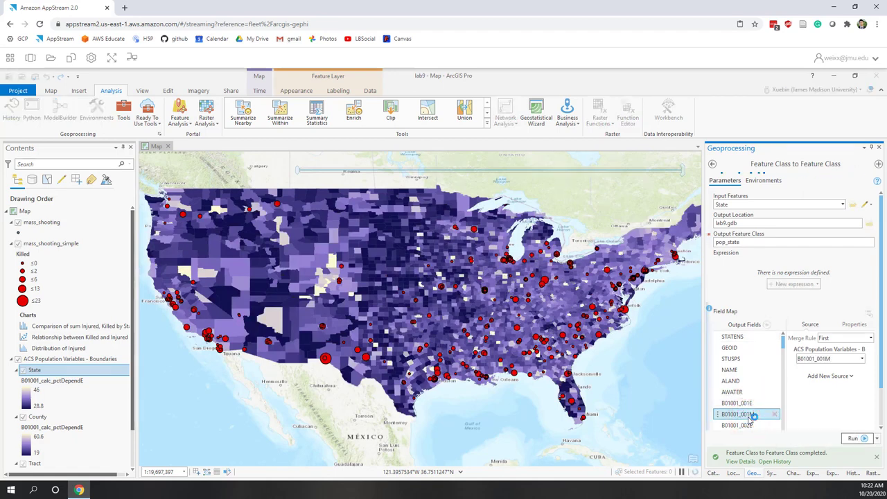
left_click_drag(782, 343, 783, 424)
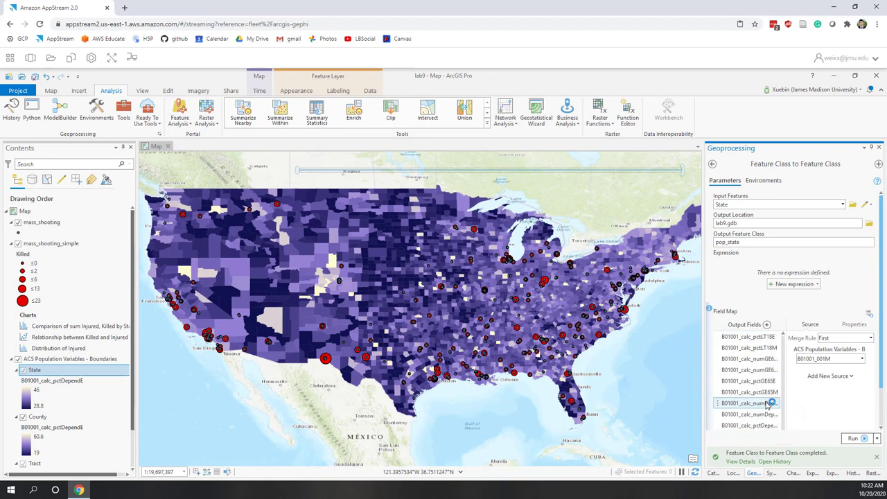
left_click(736, 427, "shift")
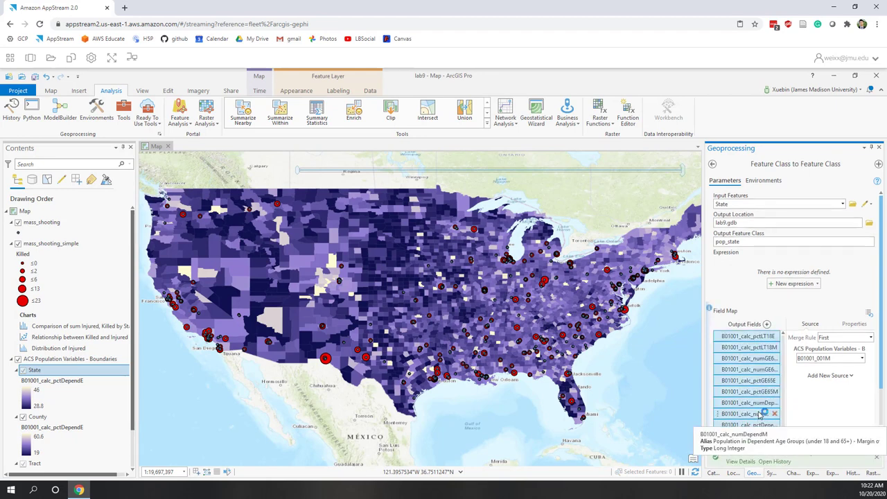
scroll(755, 373, "up", 3)
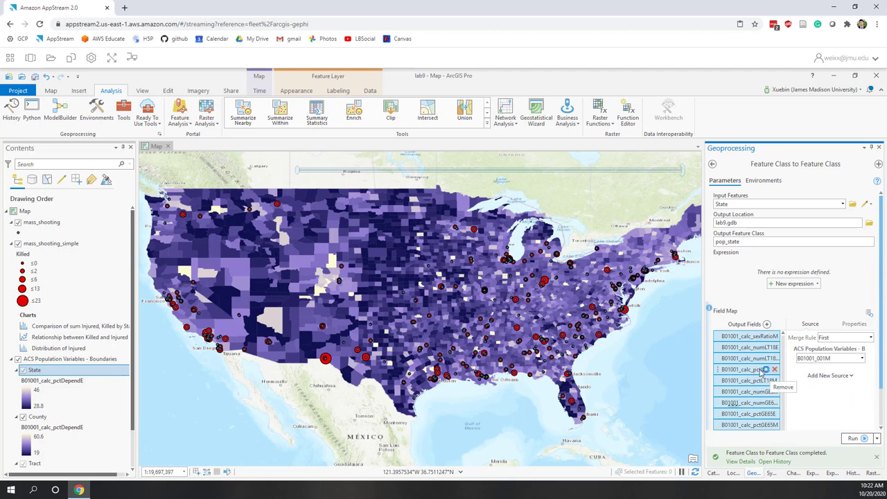
left_click(774, 370)
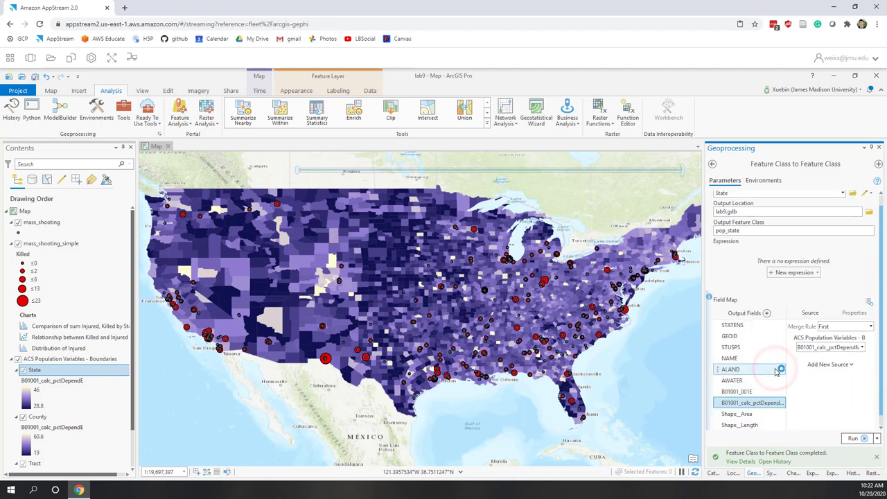
- Remove the last B01001_calc_pctDepend, Shape__Area and Shape__Length fields from the field map and run the pop_state export
left_click(743, 426, "shift")
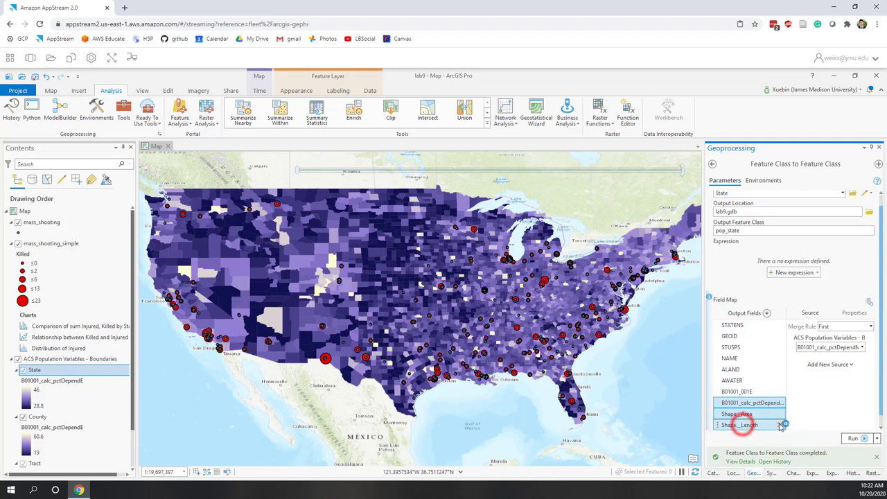
left_click(780, 425)
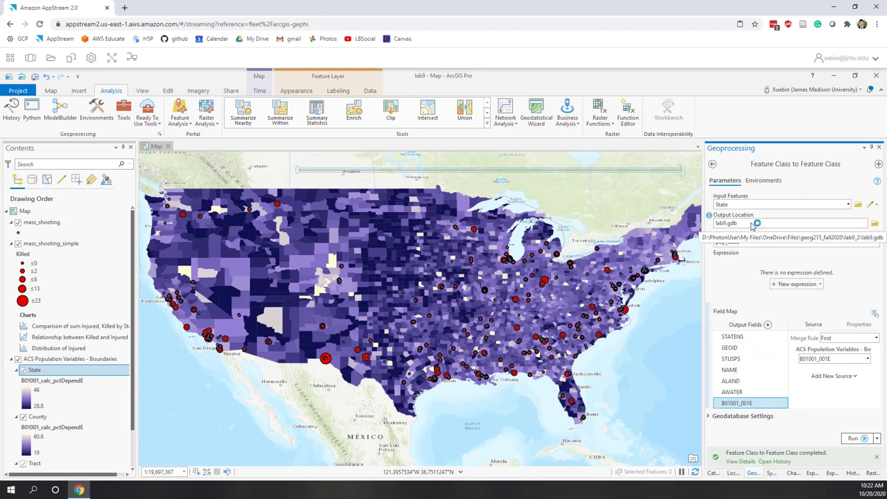
left_click(856, 440)
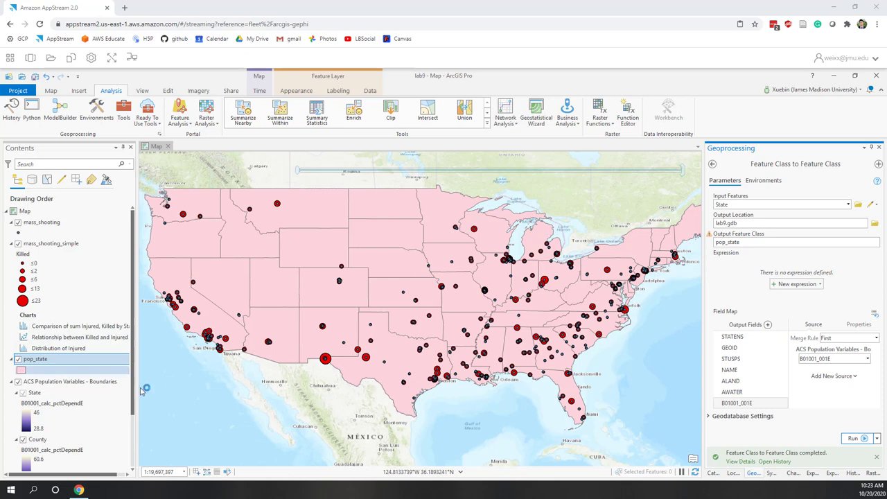
- Start exporting the features of the County layer to lab9.gdb, naming the output feature class pop_county
scroll(87, 399, "down", 2)
left_click(41, 373)
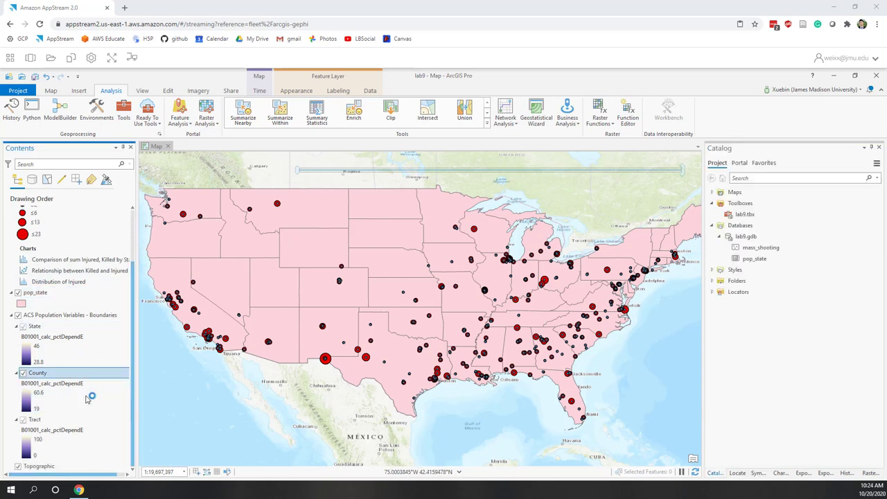
right_click(38, 373)
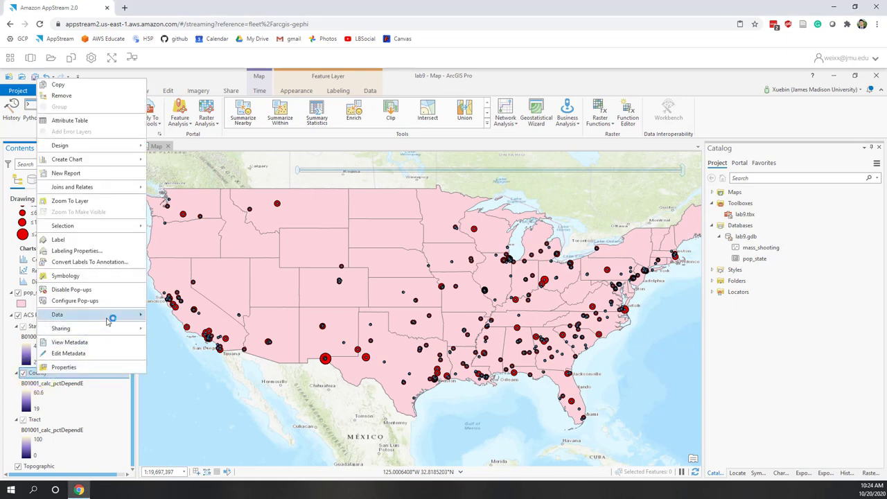
mouse_move(109, 318)
left_click(169, 315)
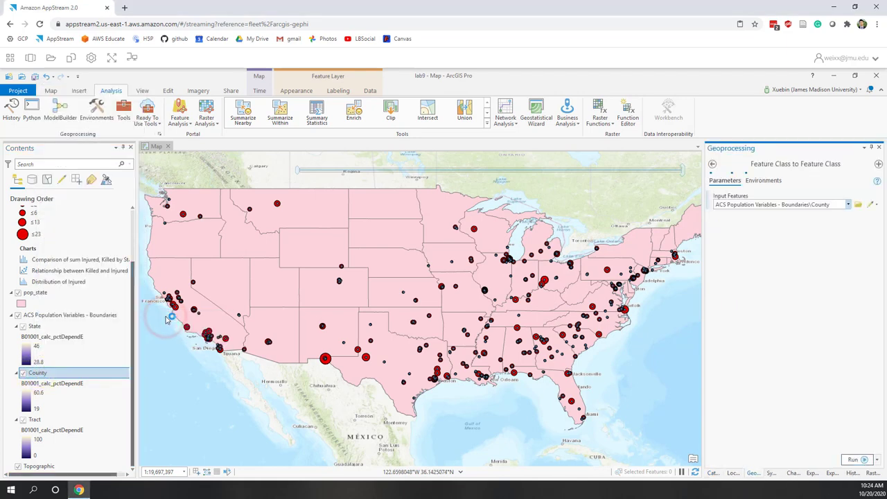
left_click(729, 242)
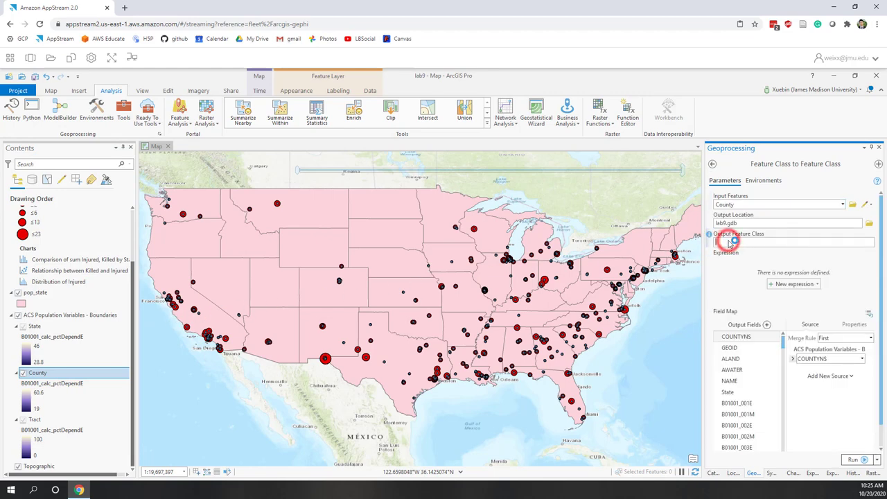
type("pop_")
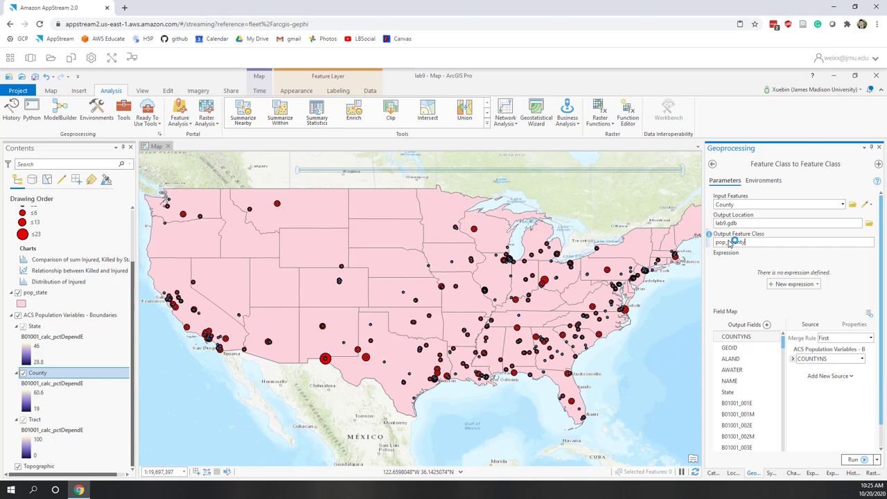
type("county")
- Remove the output fields from B01001_001M through Shape__Area from the County export's field map
left_click(746, 403)
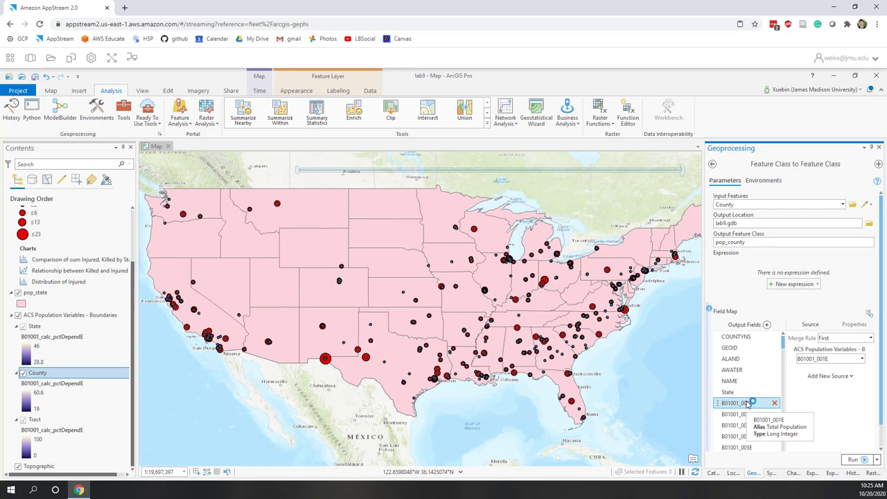
left_click(748, 414)
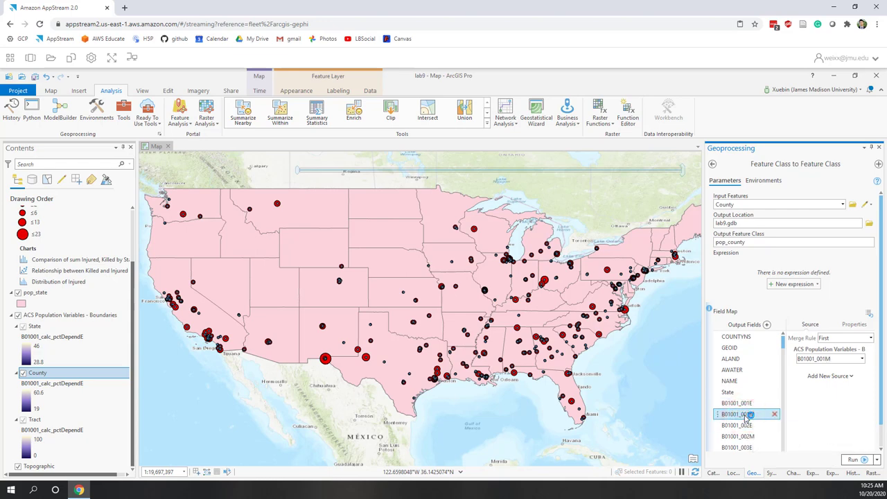
left_click(781, 352)
left_click_drag(782, 346, 780, 452)
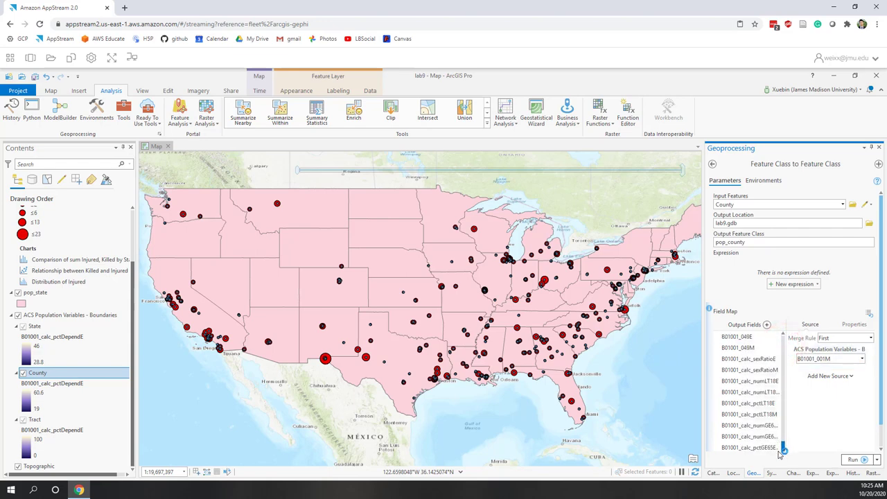
scroll(758, 449, "down", 2)
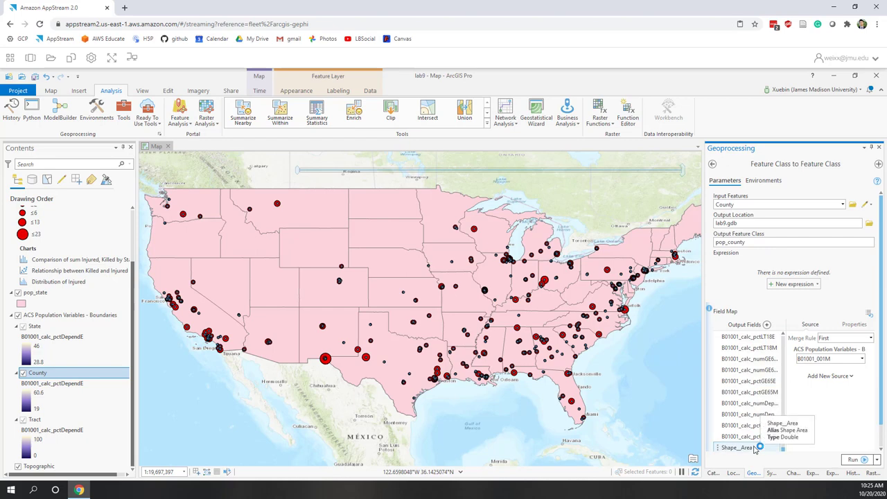
left_click(755, 447, "shift")
scroll(783, 438, "up", 4)
scroll(783, 433, "up", 15)
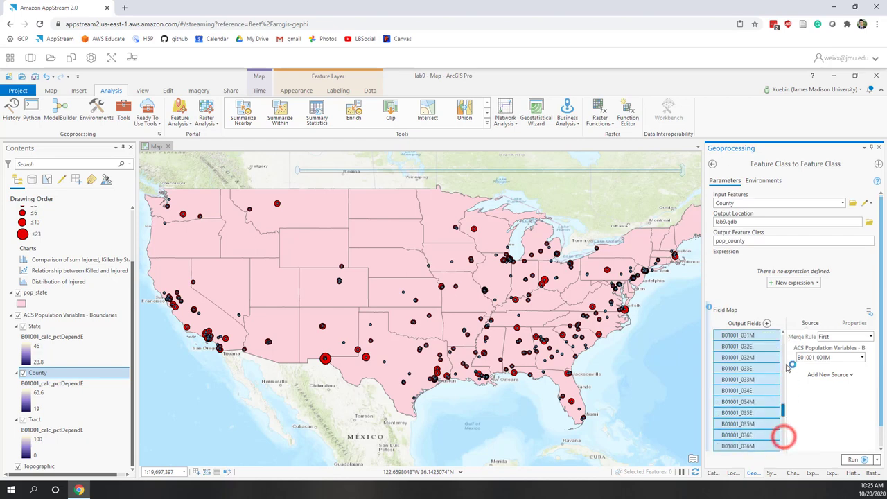
mouse_move(776, 414)
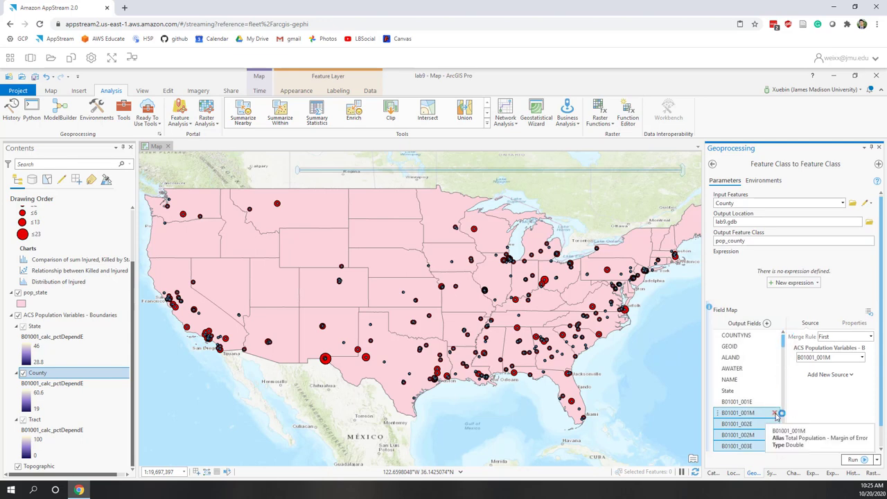
left_click(775, 413)
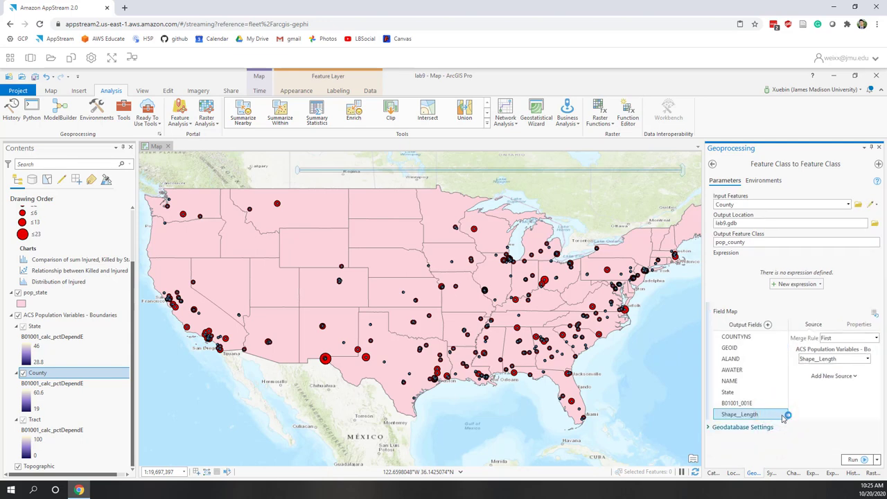
- Remove the Shape__Length field, keeping B01001_001E as the last output field, and run the pop_county export
left_click(782, 414)
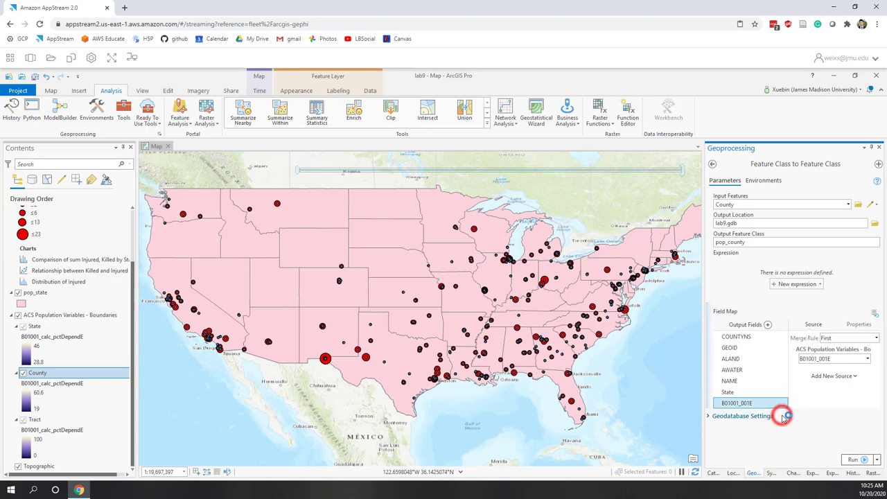
mouse_move(739, 407)
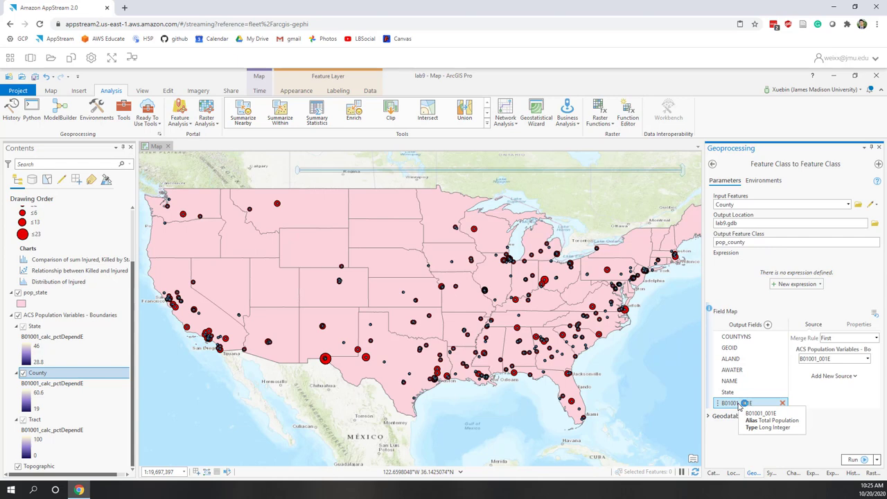
left_click(853, 460)
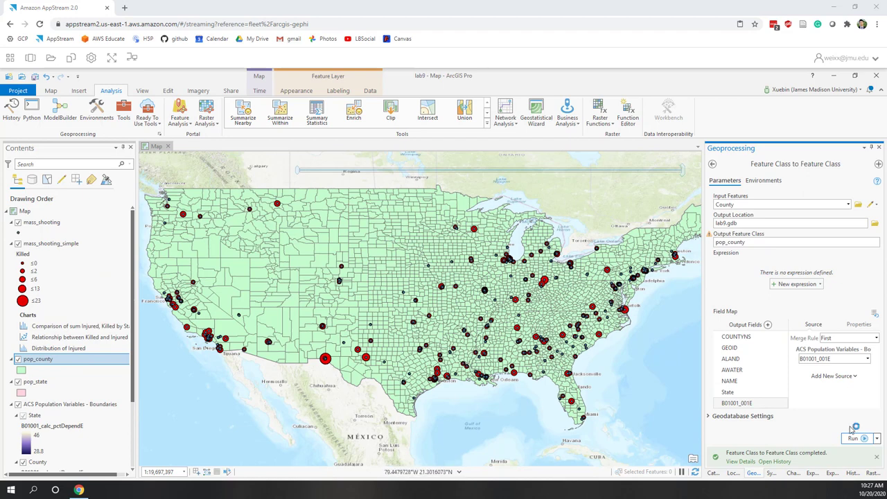
- Check the pop_county and pop_state feature classes in the lab9.gdb project geodatabase
left_click(717, 472)
left_click_drag(761, 248, 762, 257)
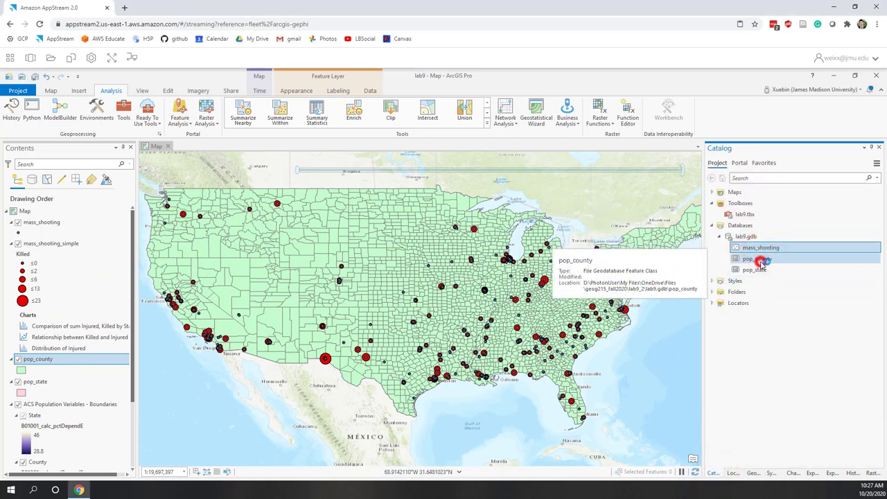
left_click(759, 270)
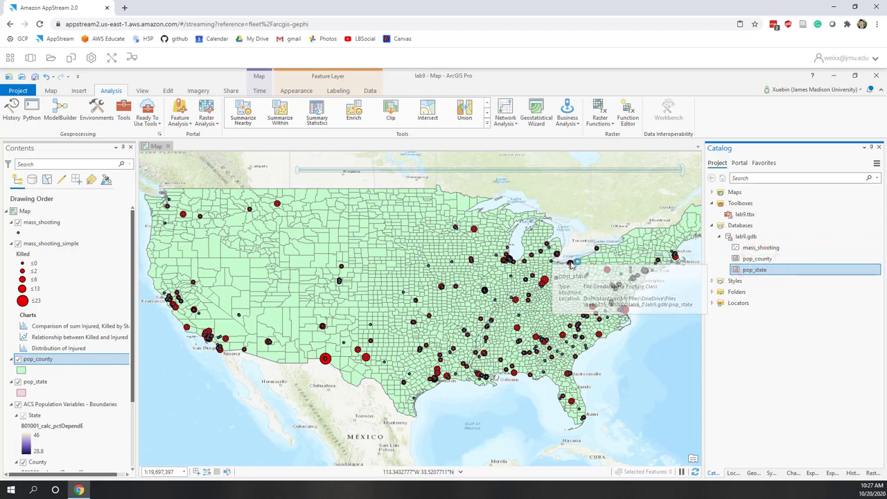
- Remove the mass_shooting_simple layer and the ACS Population Variables - Boundaries group layer from the map
right_click(60, 250)
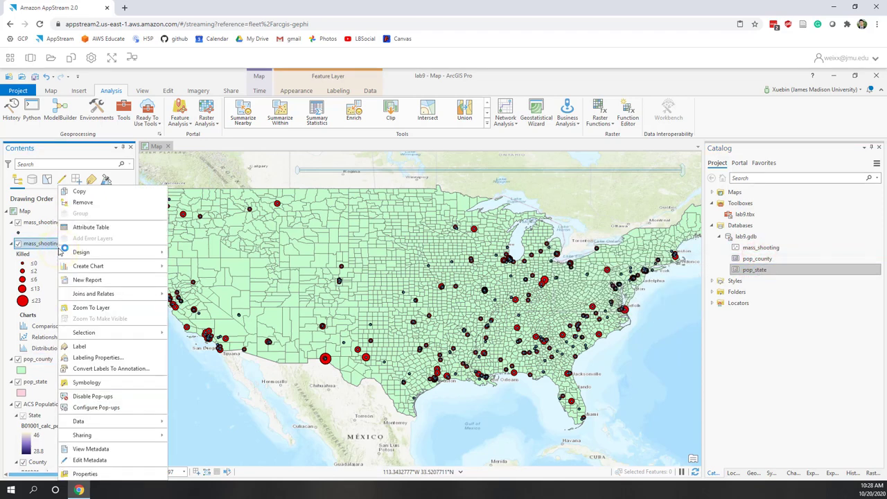
left_click(82, 201)
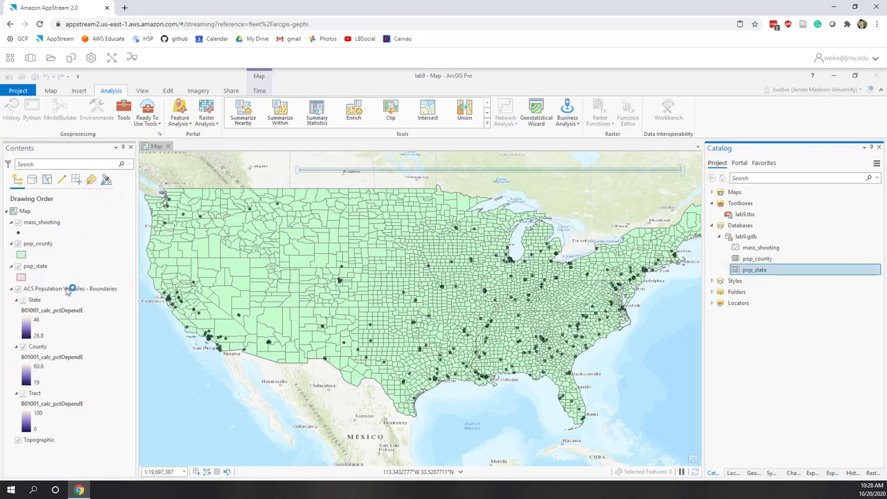
right_click(70, 288)
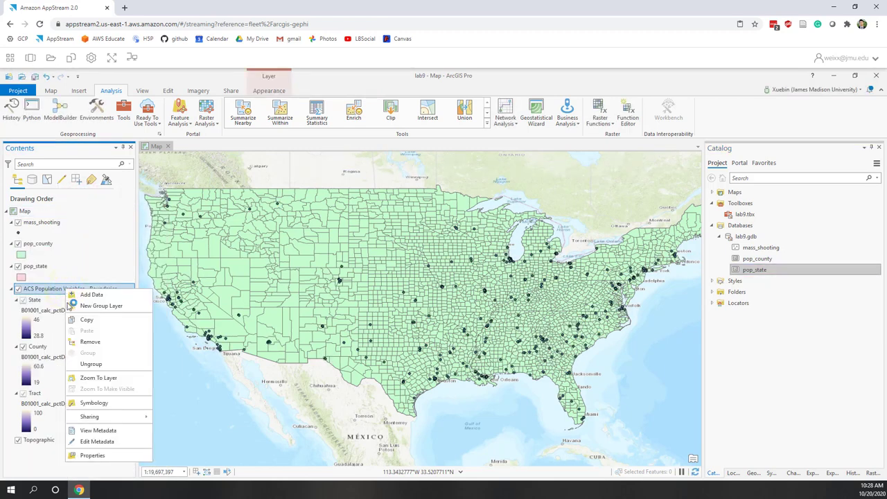
left_click(73, 341)
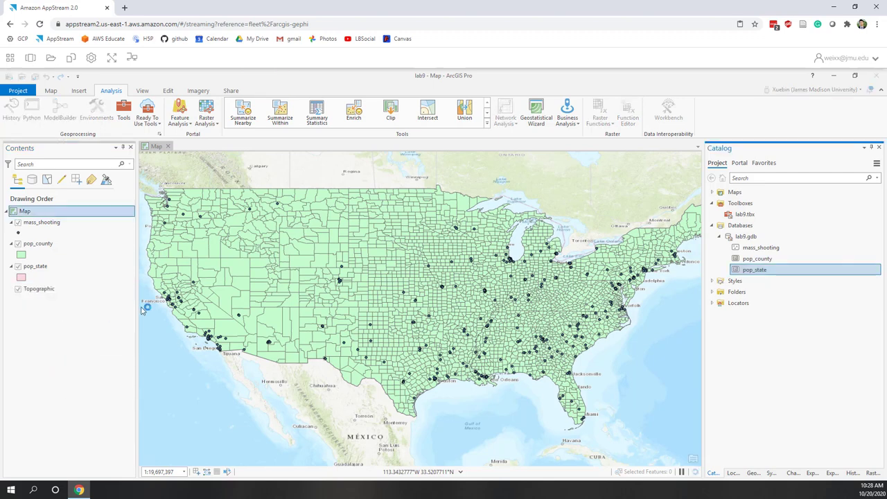
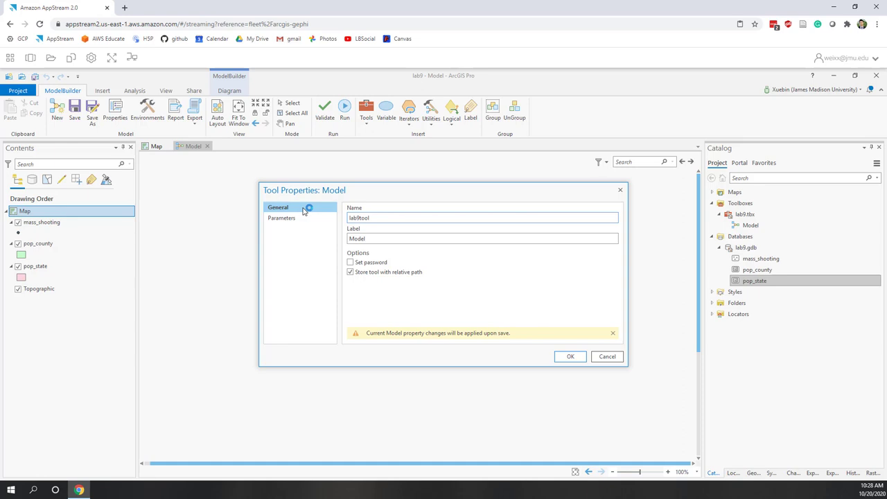
- Set the new model's label to "lab 9 tool" and accept the tool properties
left_click(385, 239)
left_click(563, 359)
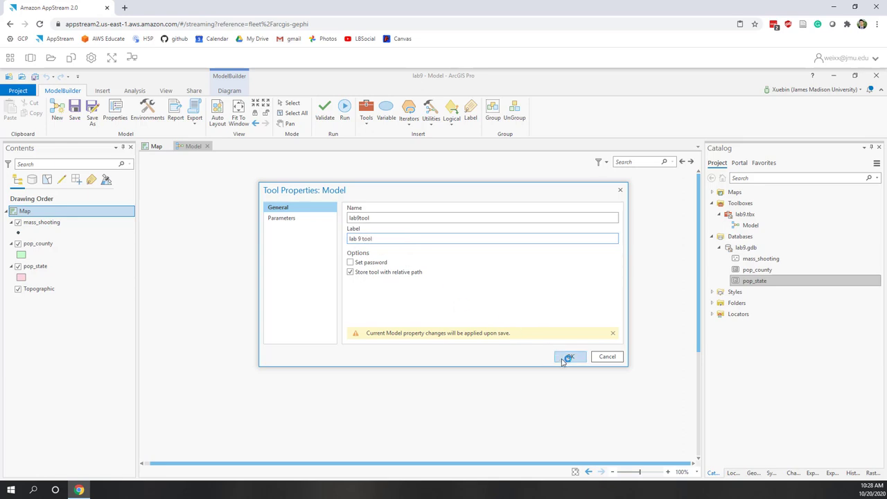
- Apply the tool properties, save the model, and check the lab 9 tool entry in the lab9.tbx toolbox
left_click(564, 359)
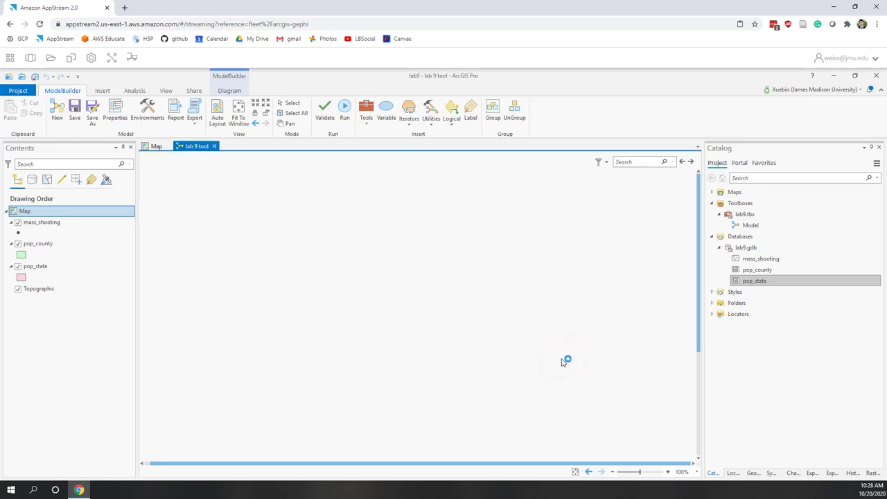
left_click(74, 110)
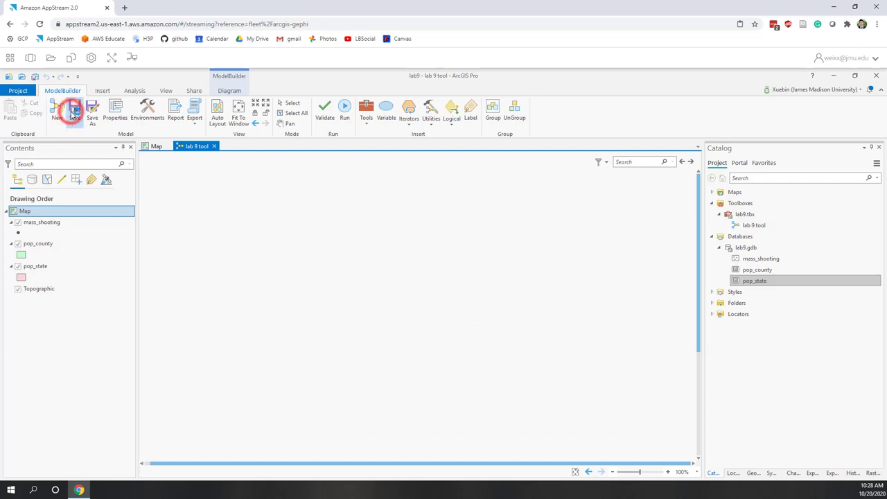
left_click(750, 225)
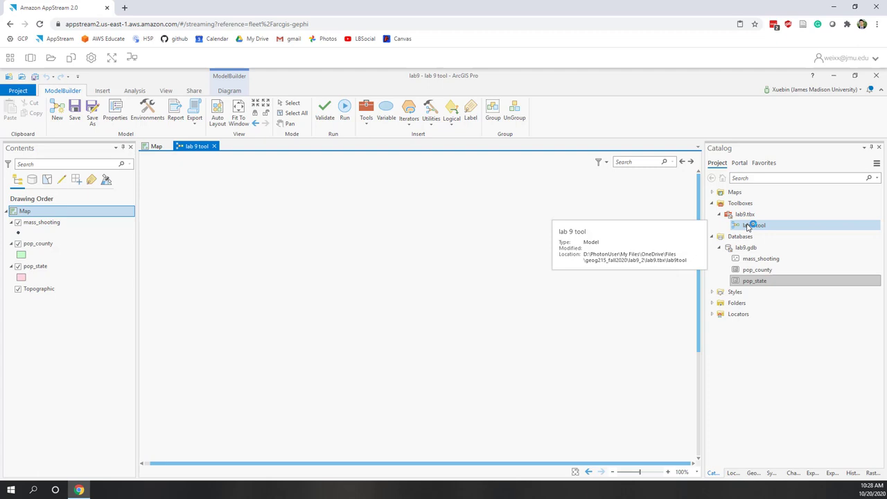
left_click_drag(748, 227, 346, 226)
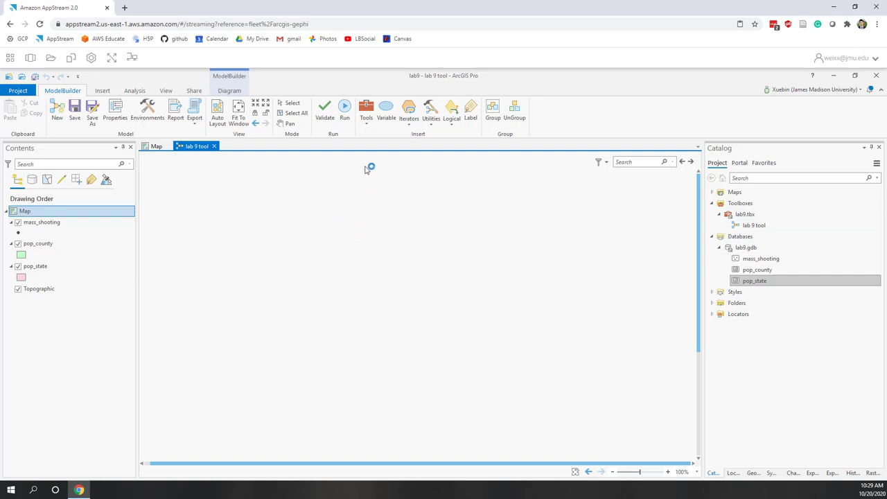
- Look through the geoprocessing tools, iterators, utilities and logical elements available for insertion into the model
left_click(366, 125)
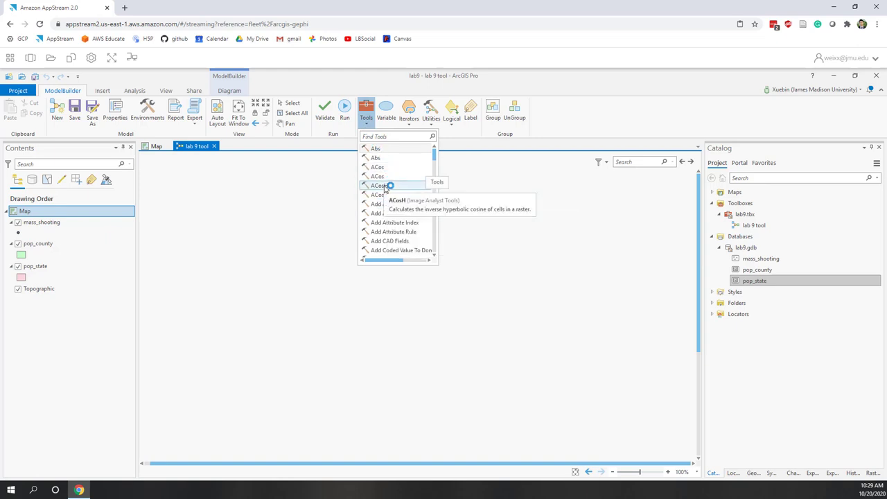
scroll(385, 189, "down", 6)
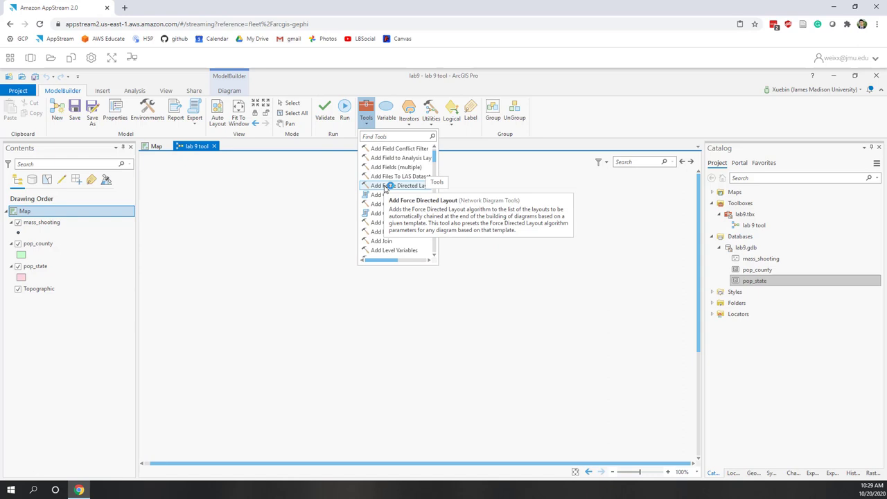
left_click(385, 187)
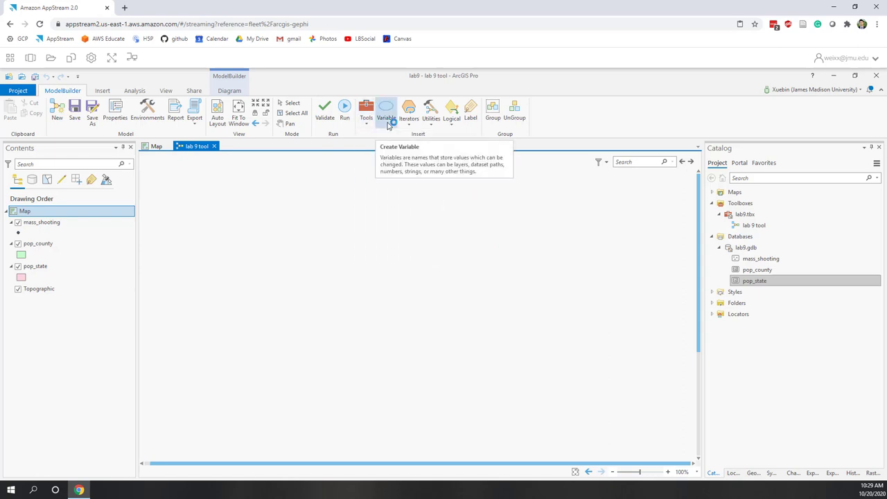
left_click(408, 123)
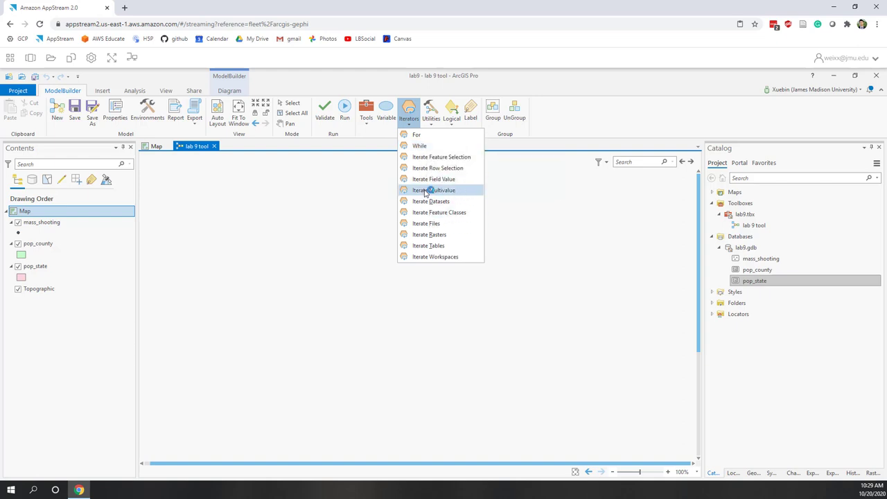
left_click(425, 246)
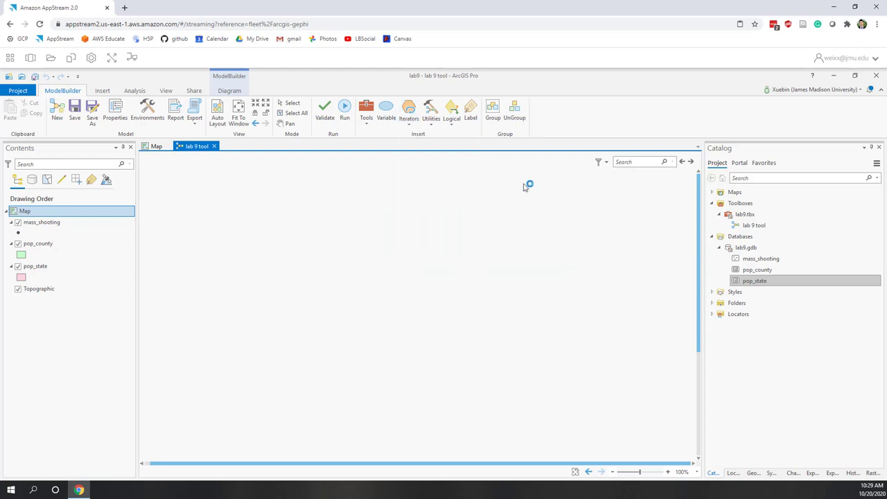
left_click(430, 119)
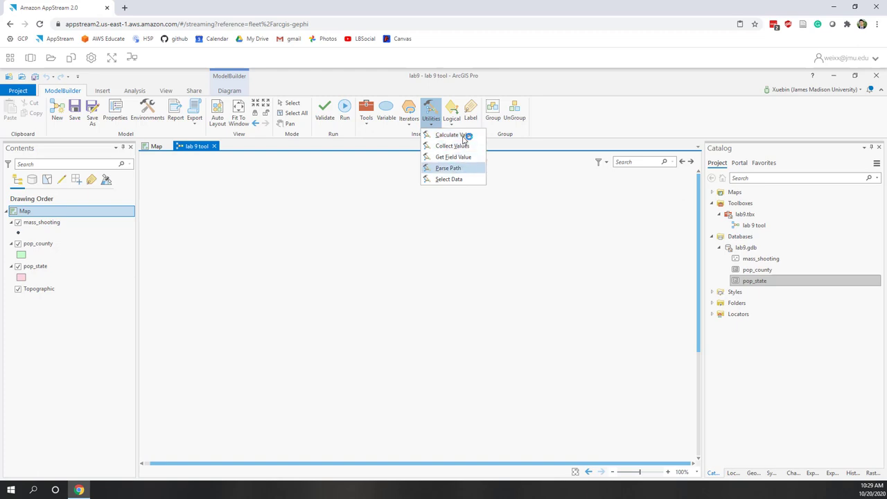
left_click(524, 169)
left_click(447, 126)
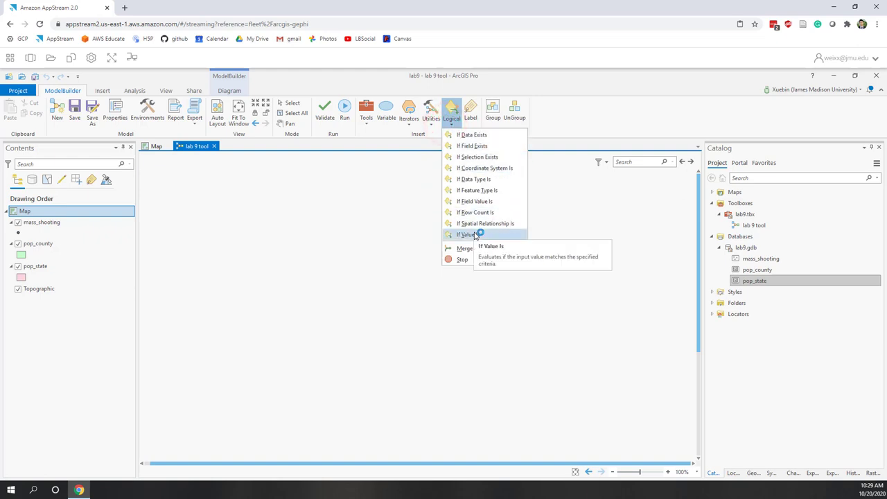
left_click(360, 240)
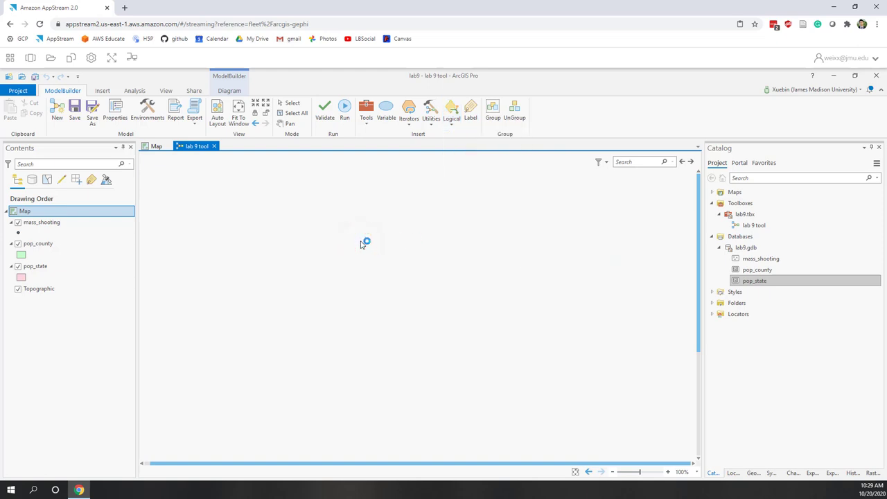
- Add the mass_shooting layer to the empty lab 9 tool model as an input data element
left_click(43, 223)
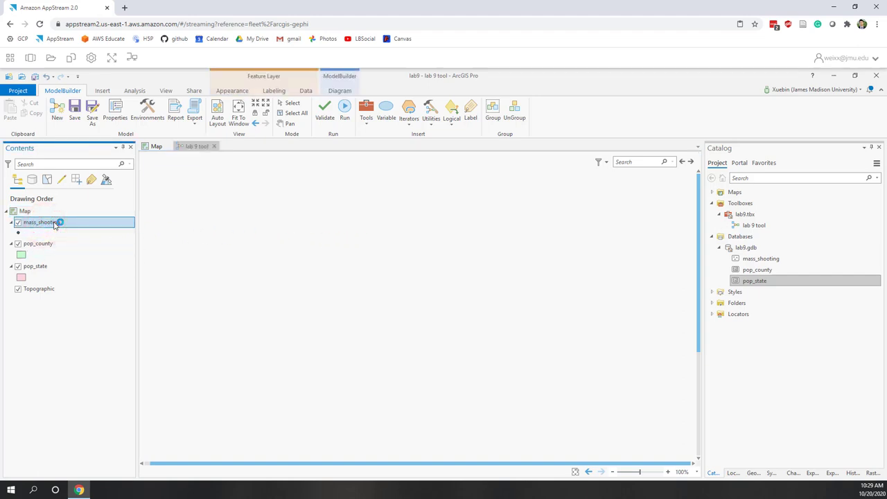
left_click_drag(55, 223, 222, 254)
left_click(359, 257)
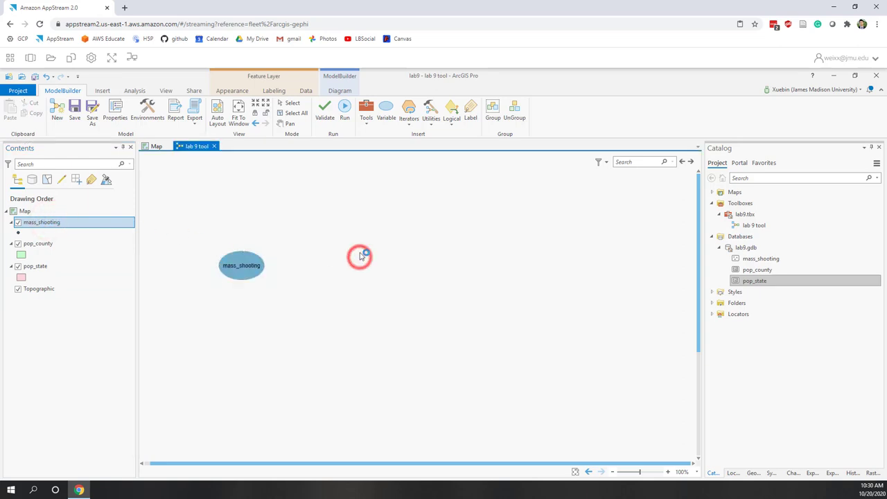
- Find the Buffer tool with the search term "buffer" and add it to the model
left_click(365, 115)
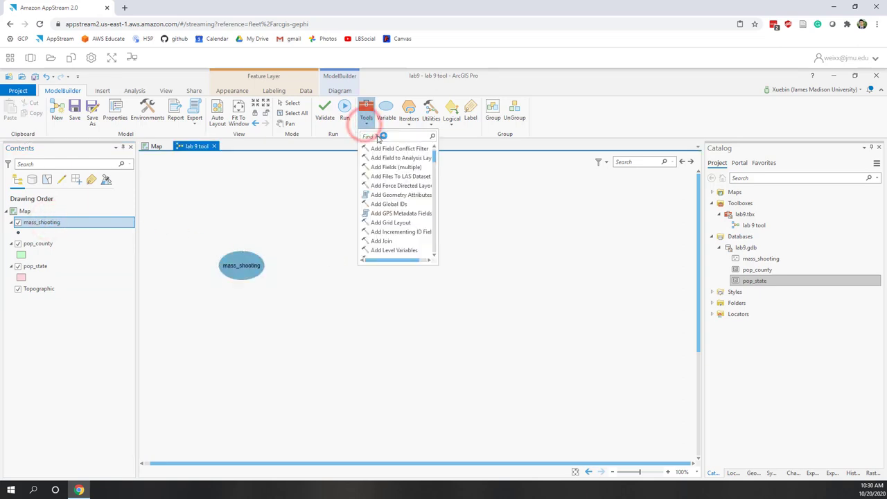
left_click(377, 137)
type("buffer")
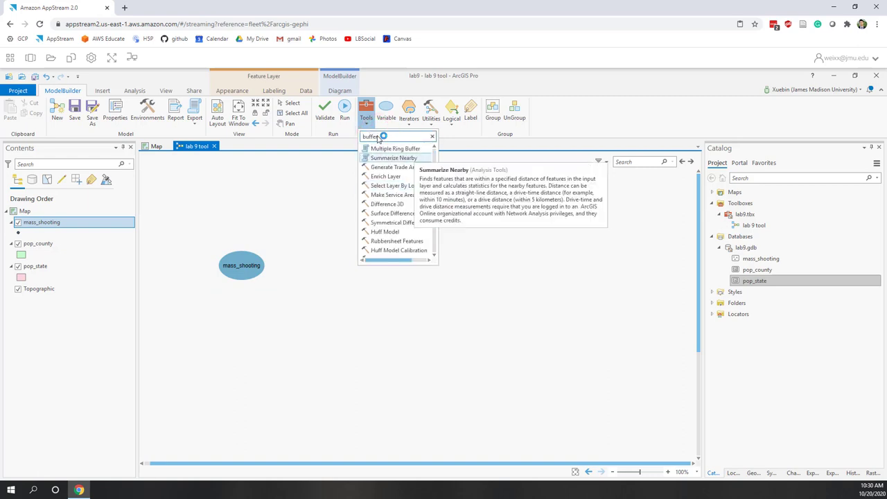
left_click(381, 149)
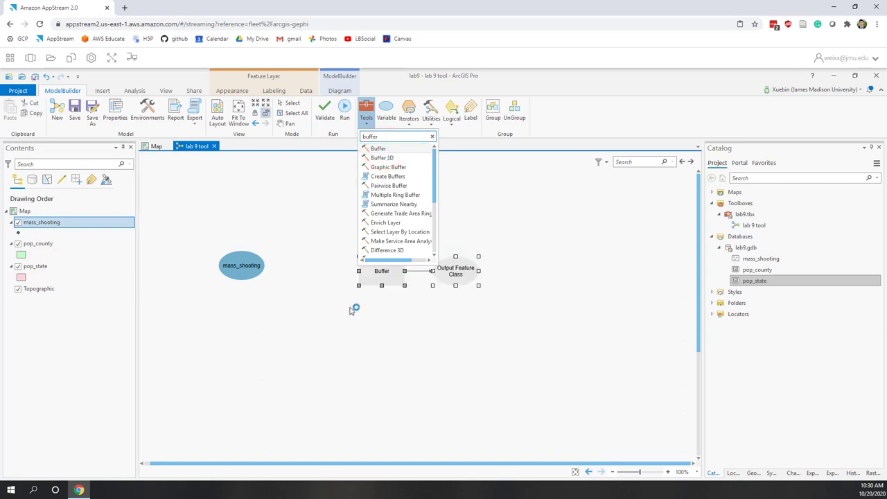
left_click(345, 334)
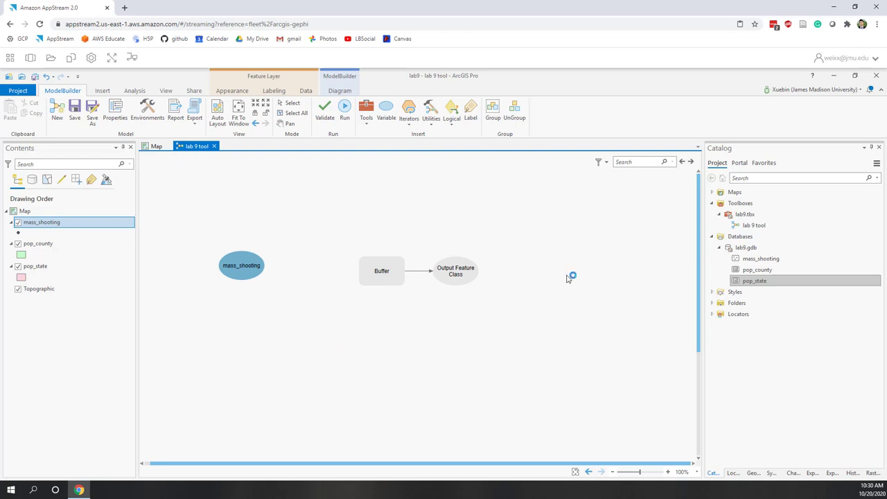
- Connect the mass_shooting element to the Buffer tool as its Input Features
left_click(371, 282)
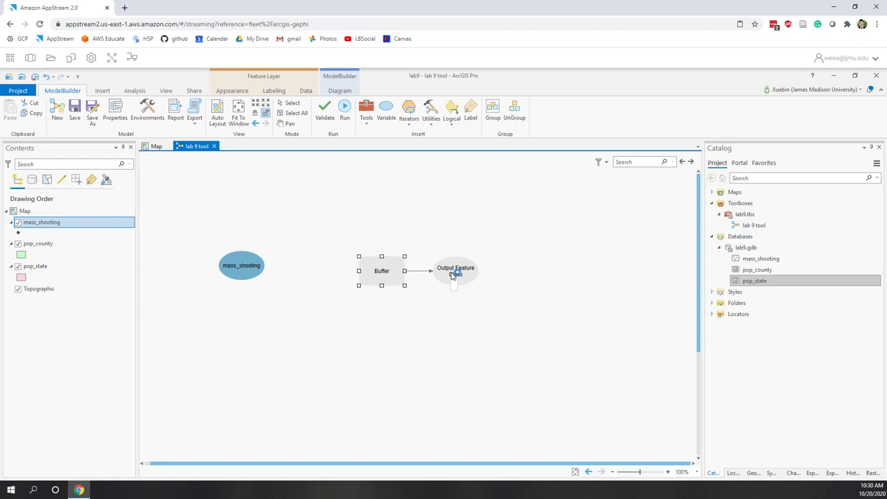
left_click(277, 315)
left_click(254, 267)
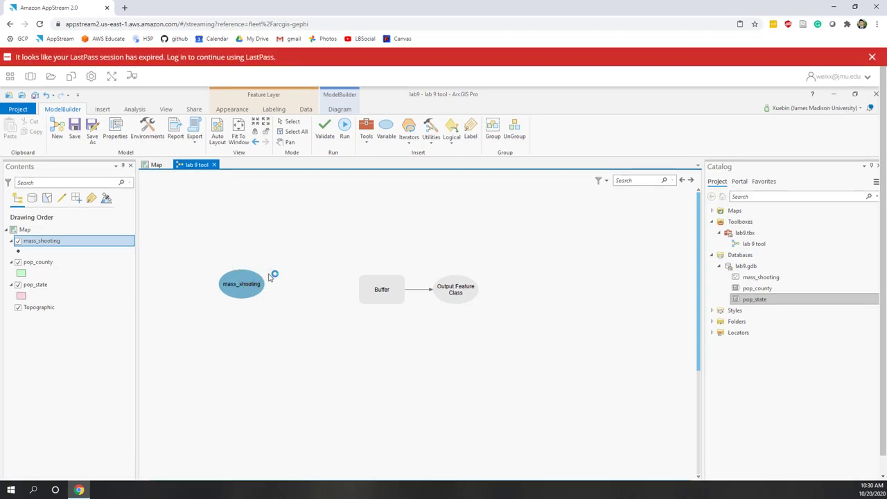
left_click_drag(270, 276, 370, 296)
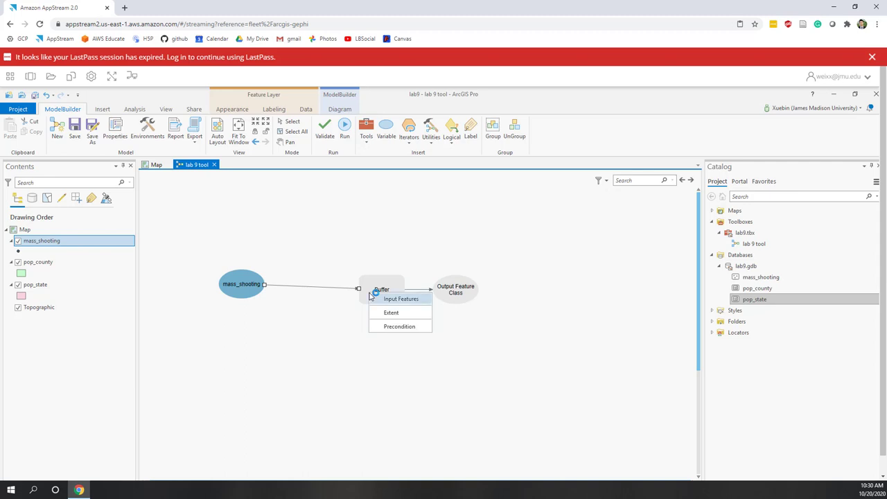
key("Down")
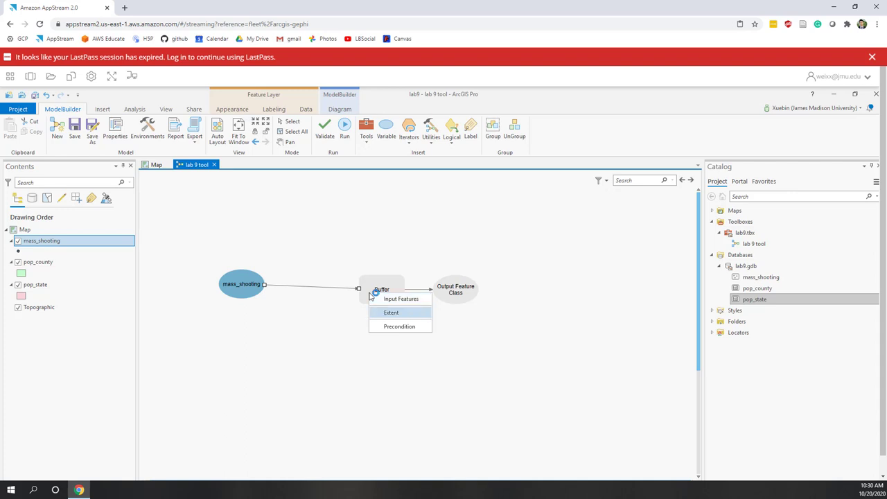
key("Down")
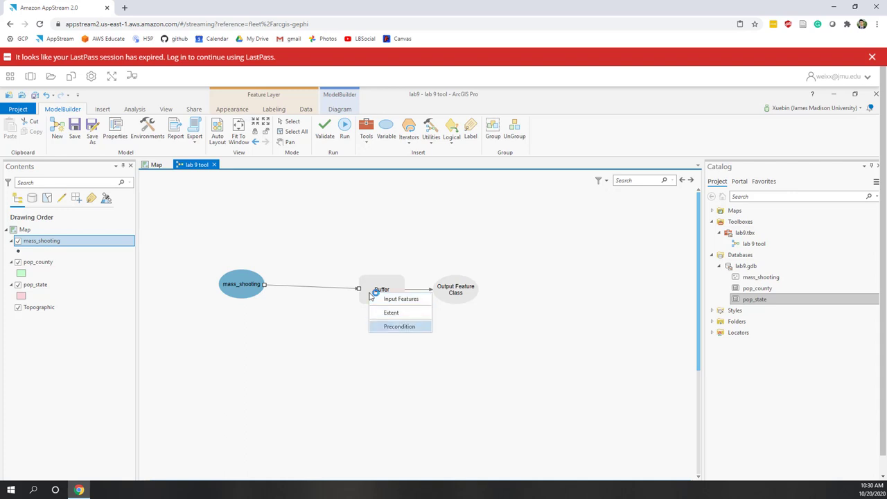
key("Up")
key("Up")
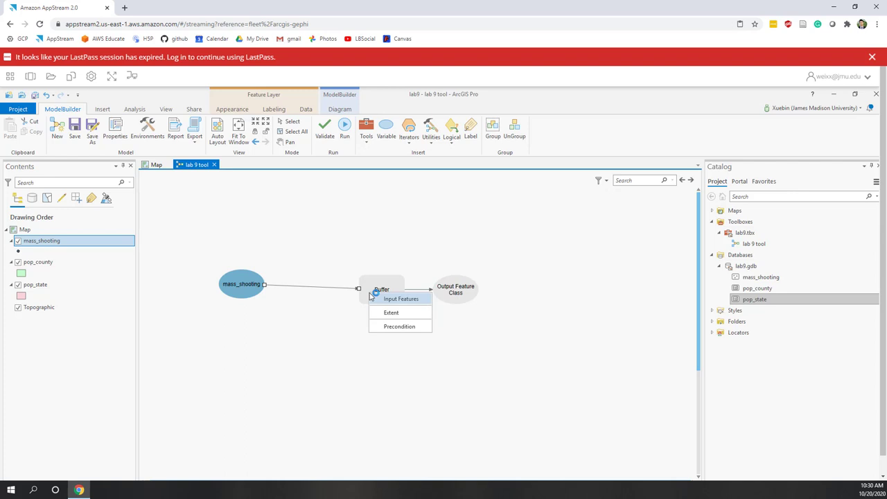
left_click(385, 299)
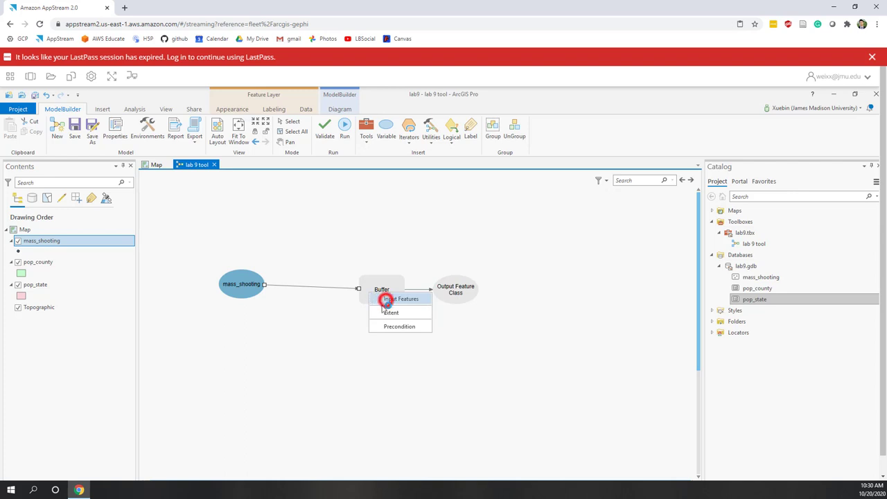
left_click(358, 340)
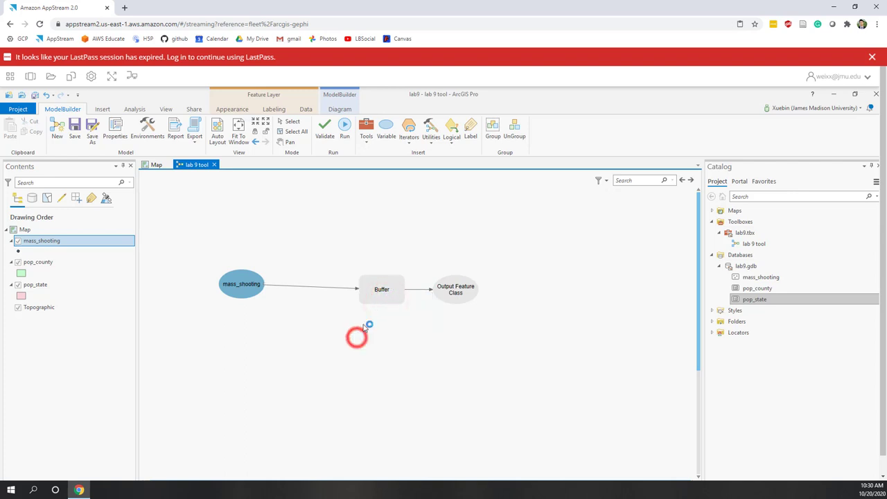
left_click(380, 292)
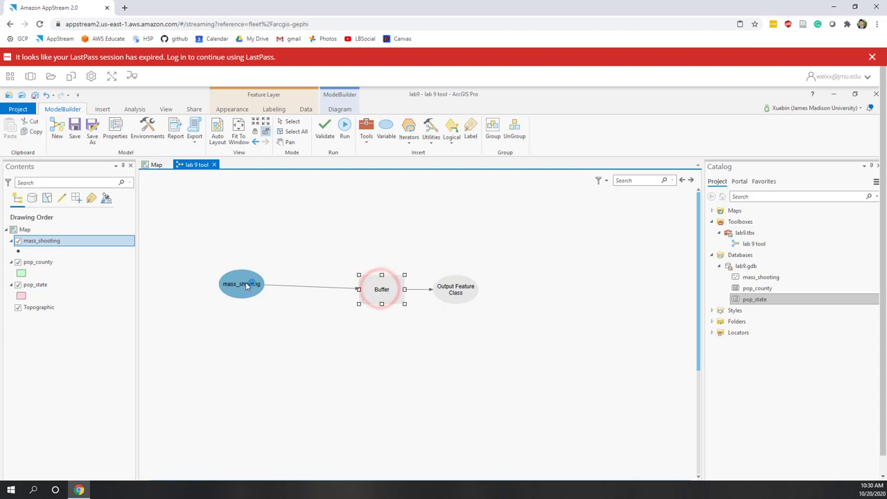
left_click(344, 335)
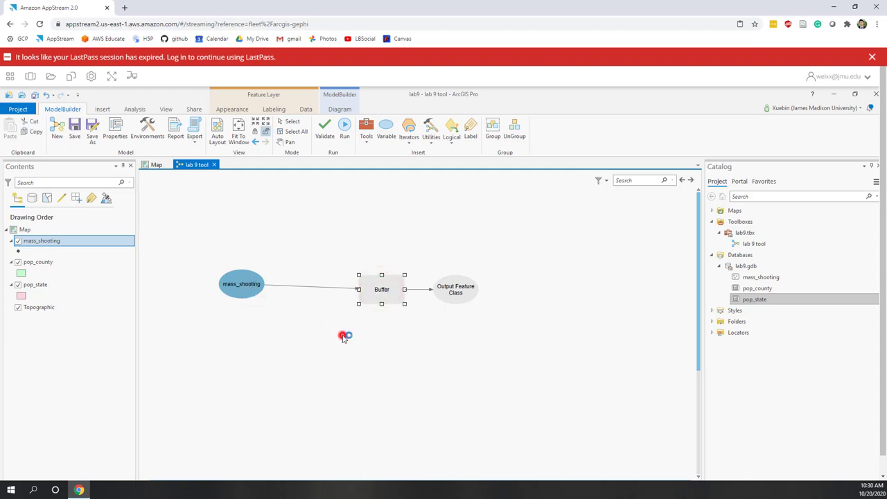
- Set the Buffer tool's distance to 50 Kilometers, accept the parameters, and select its output element in the model
mouse_move(386, 304)
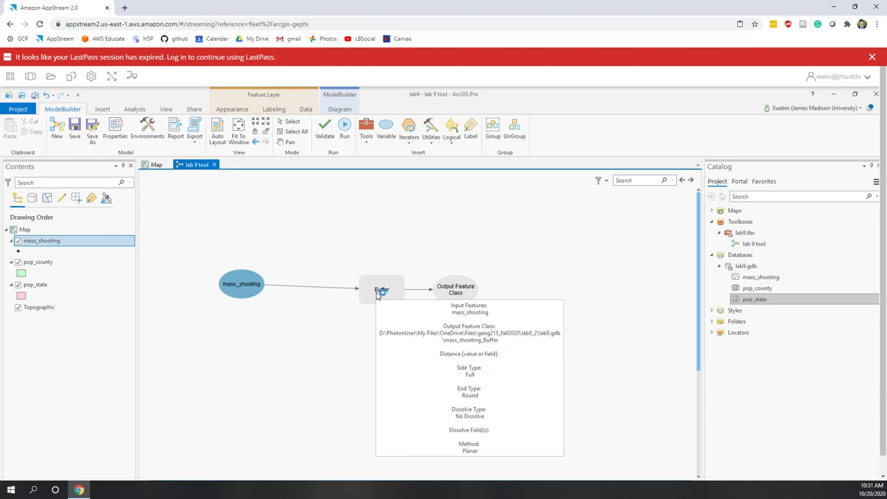
double_click(378, 295)
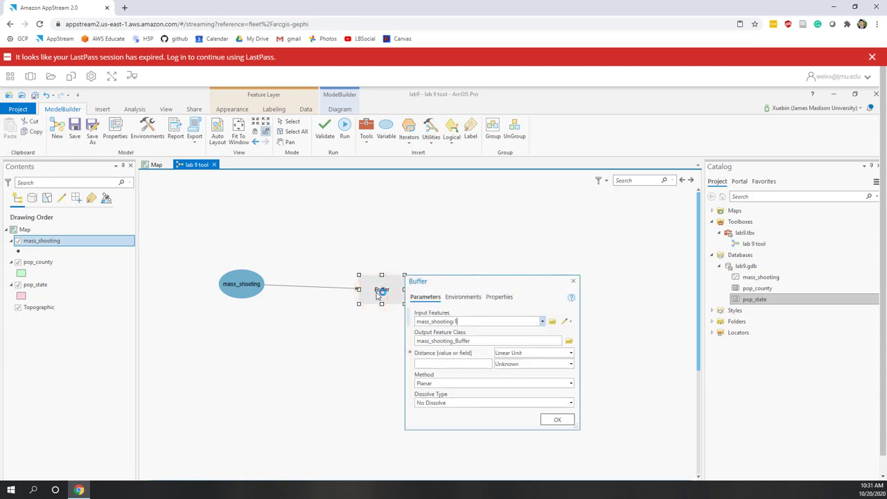
left_click(469, 365)
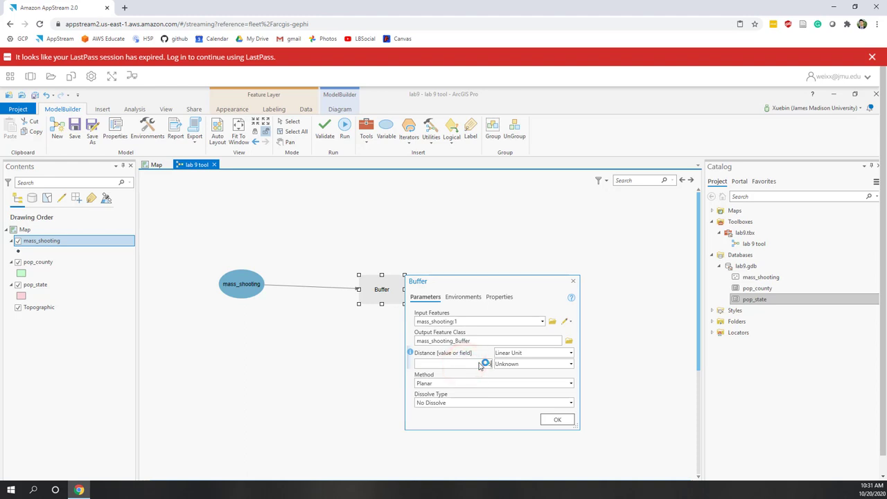
type("50")
left_click(571, 364)
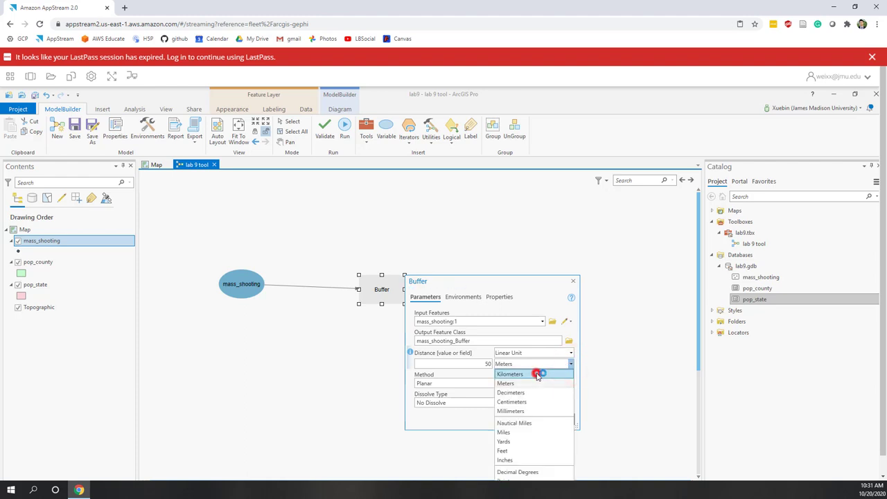
left_click(536, 375)
left_click(493, 424)
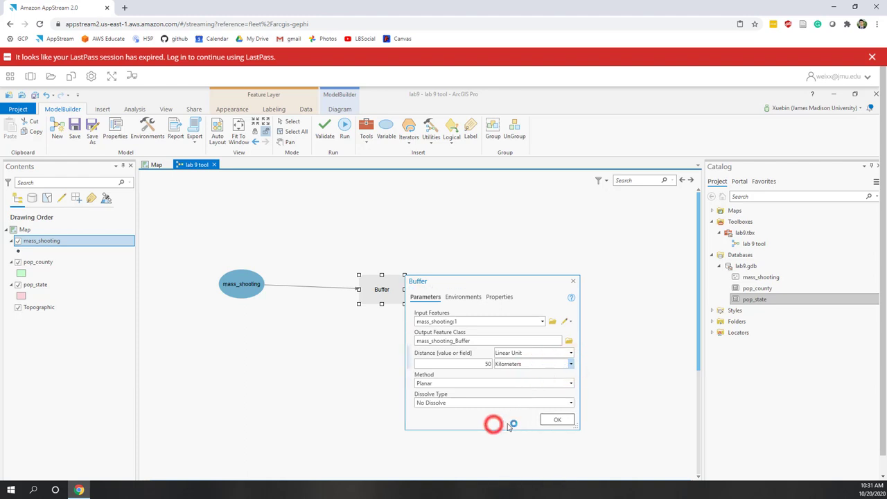
left_click(555, 422)
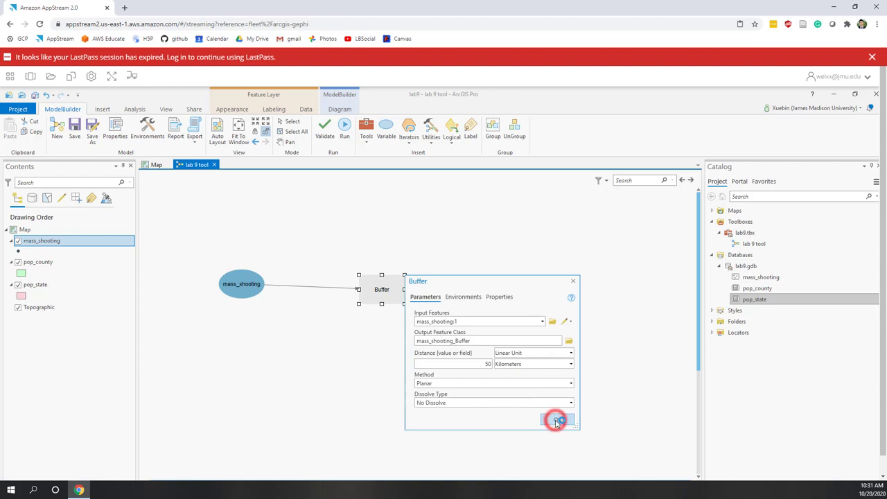
left_click(456, 352)
left_click(465, 294)
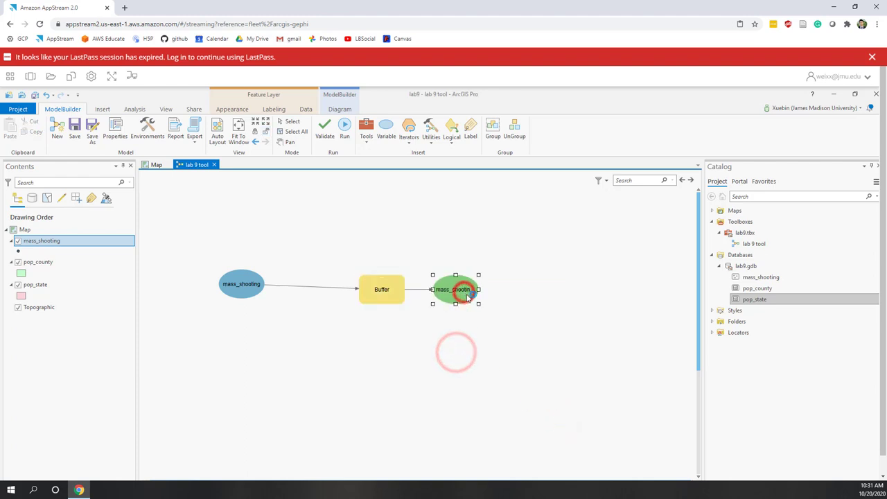
- Enlarge the Buffer tool's output element so its full name fits, and check and accept its feature class path
left_click_drag(478, 303, 520, 320)
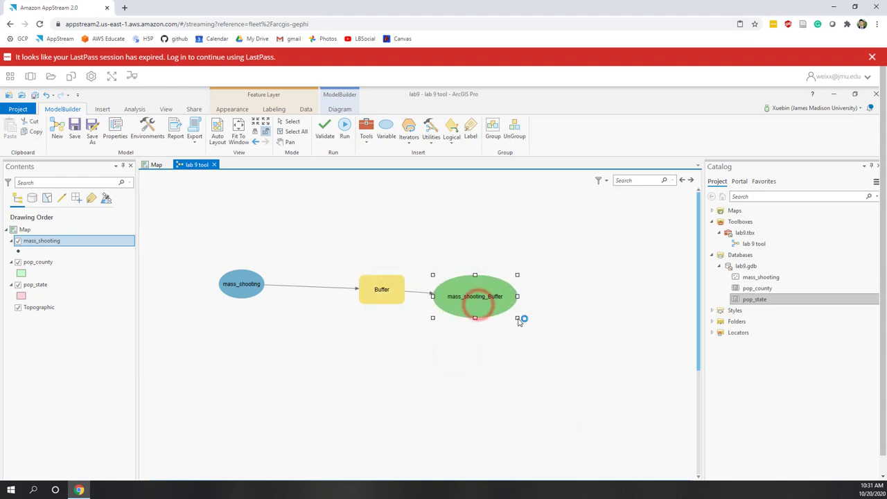
left_click(477, 303)
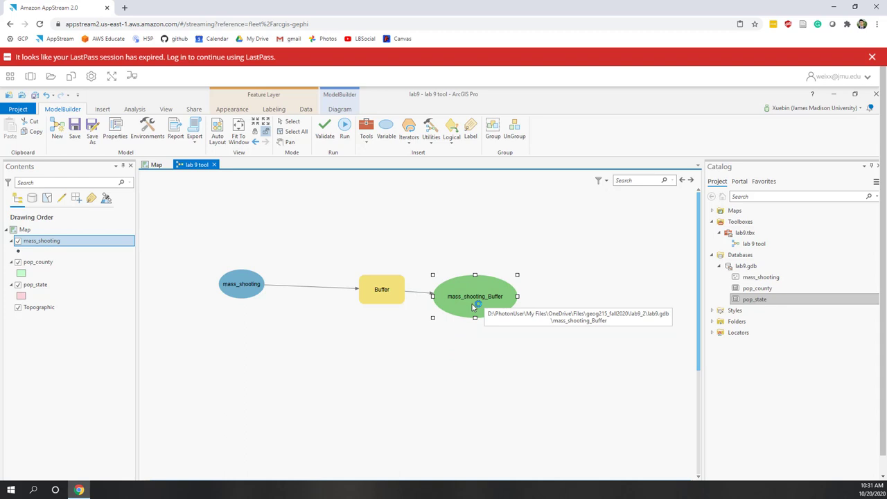
double_click(474, 306)
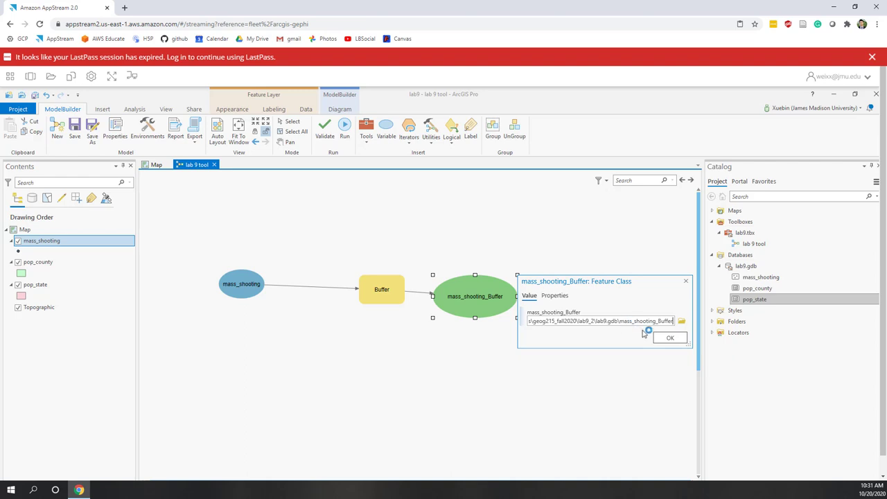
left_click(671, 339)
left_click(450, 223)
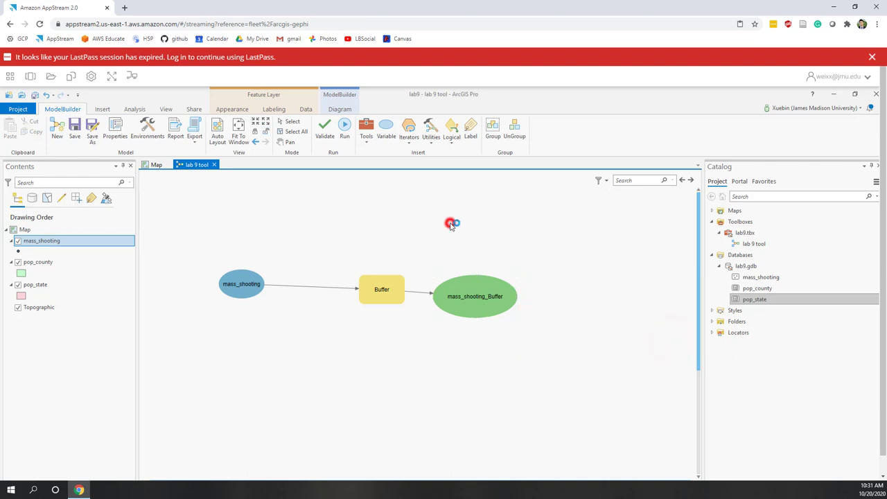
- Validate the lab 9 tool model, save it, and locate it in the lab9.tbx toolbox
left_click(329, 138)
left_click(75, 132)
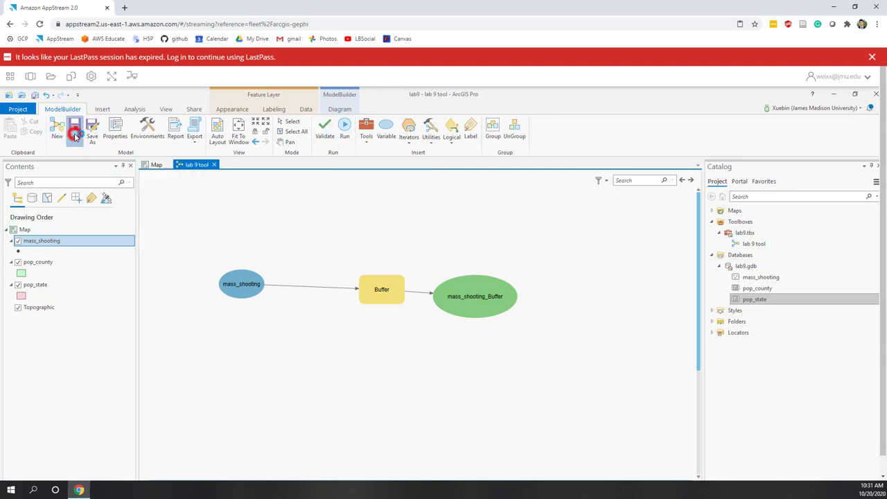
left_click(749, 243)
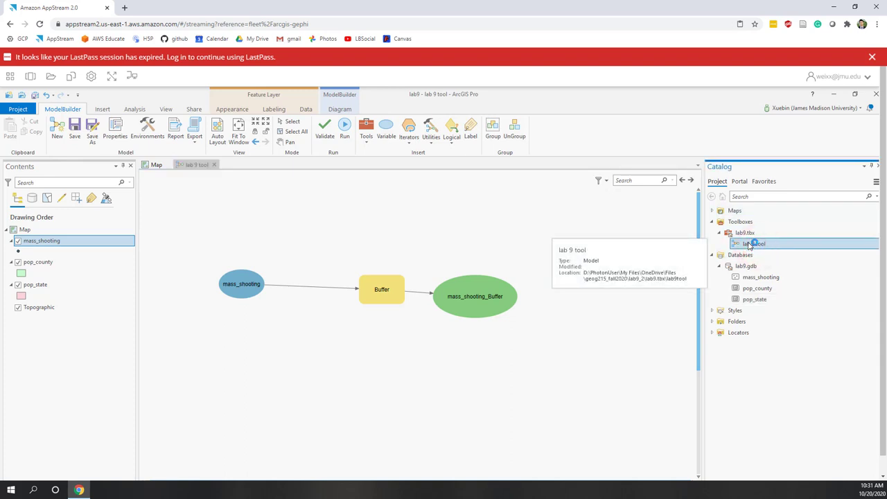
left_click(412, 228)
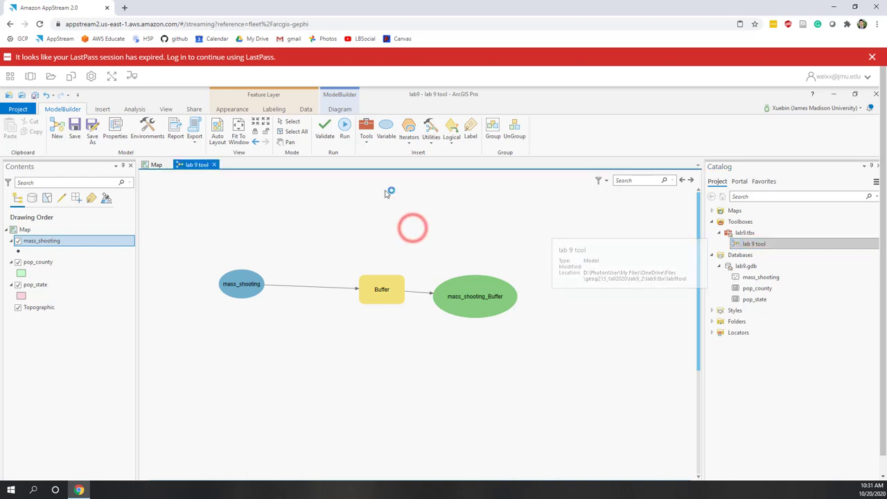
- Run the lab 9 tool model, enlarge the progress report to read it, and close it
left_click(345, 132)
left_click(342, 131)
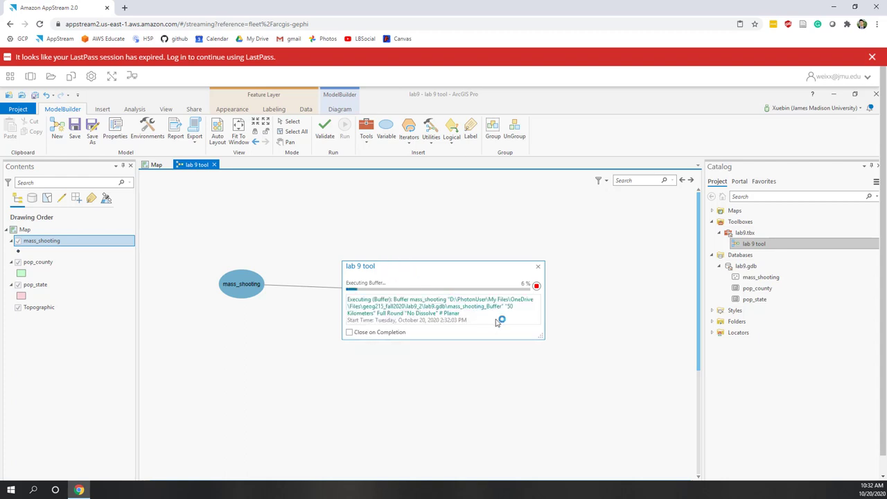
left_click_drag(543, 339, 541, 400)
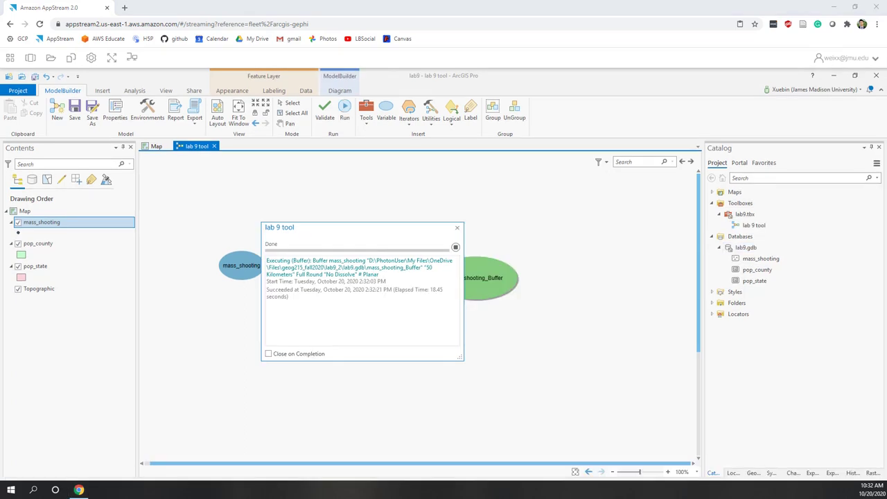
left_click(458, 229)
- Refresh lab9.gdb and delete the mass_shooting_Buffer feature class from it
right_click(750, 249)
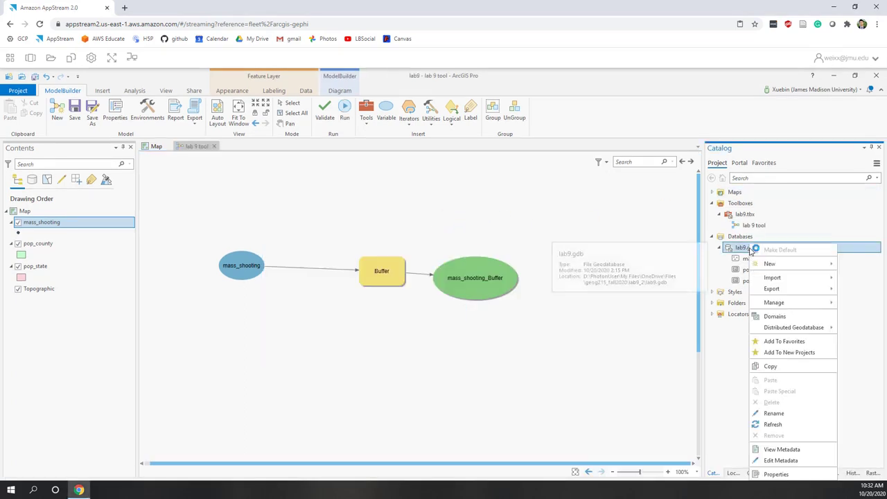
left_click(788, 422)
left_click(781, 271)
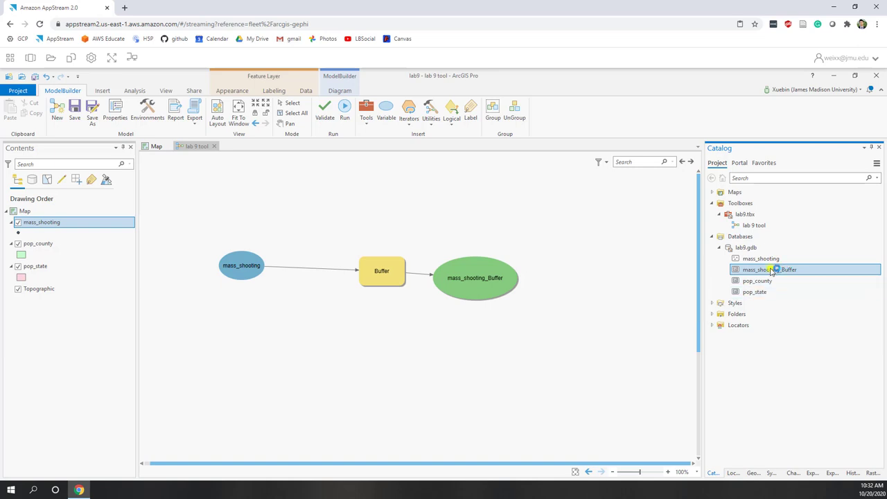
right_click(770, 270)
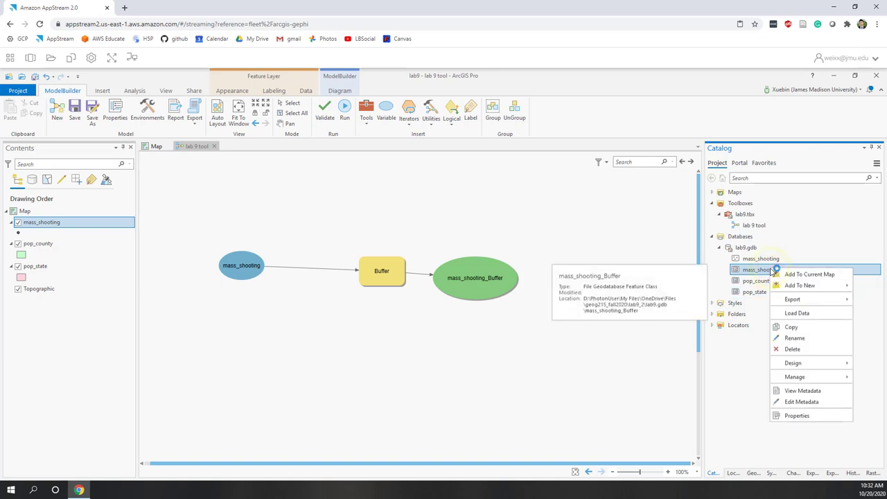
left_click(789, 350)
left_click(474, 299)
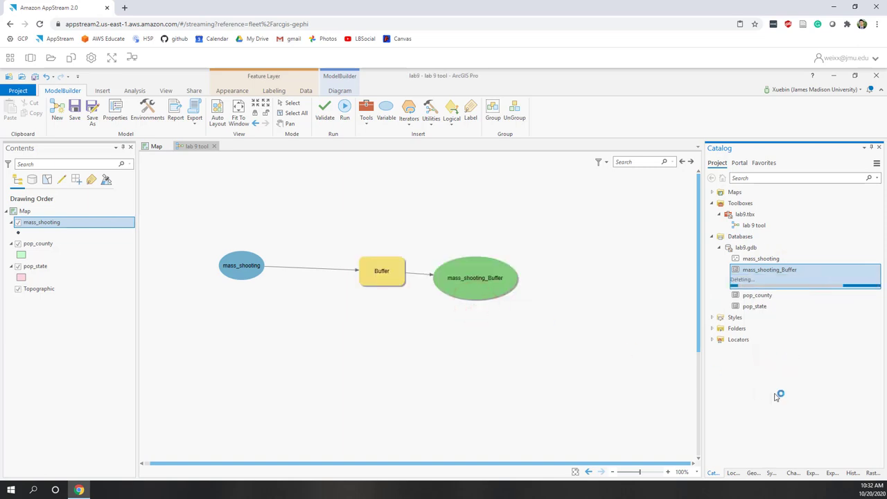
- Open the lab 9 tool from lab9.tbx as a geoprocessing tool, check its parameters, and return to the toolbox list
left_click(762, 225)
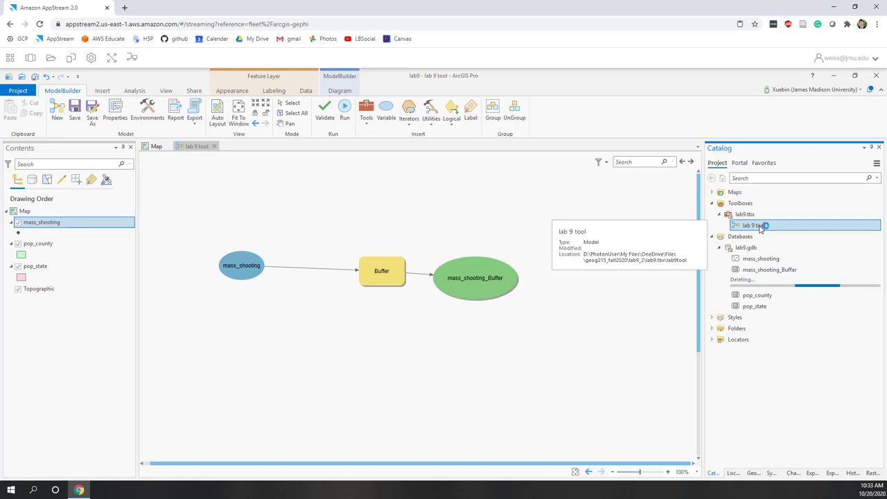
double_click(755, 225)
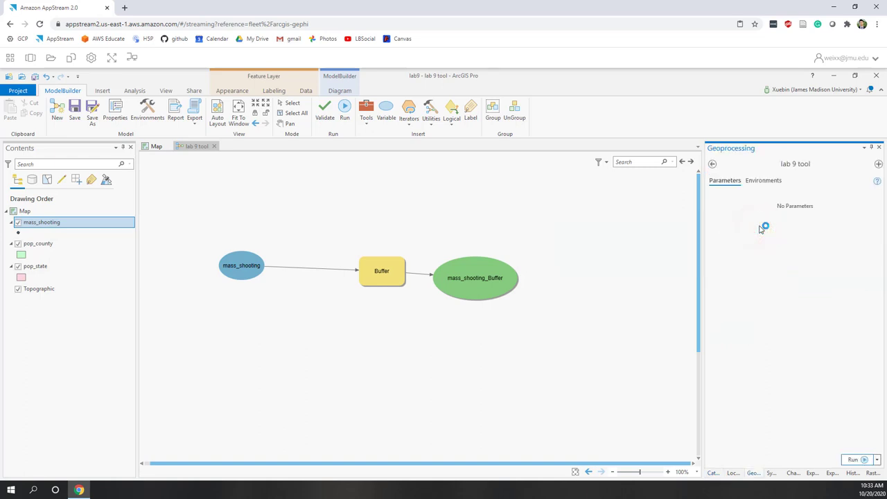
left_click(851, 459)
left_click(712, 164)
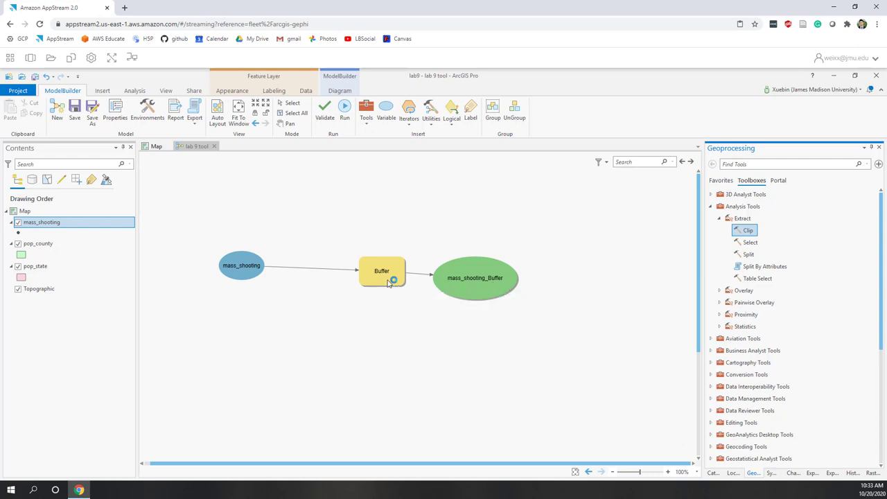
- Make the mass_shooting input element a model parameter
left_click(242, 269)
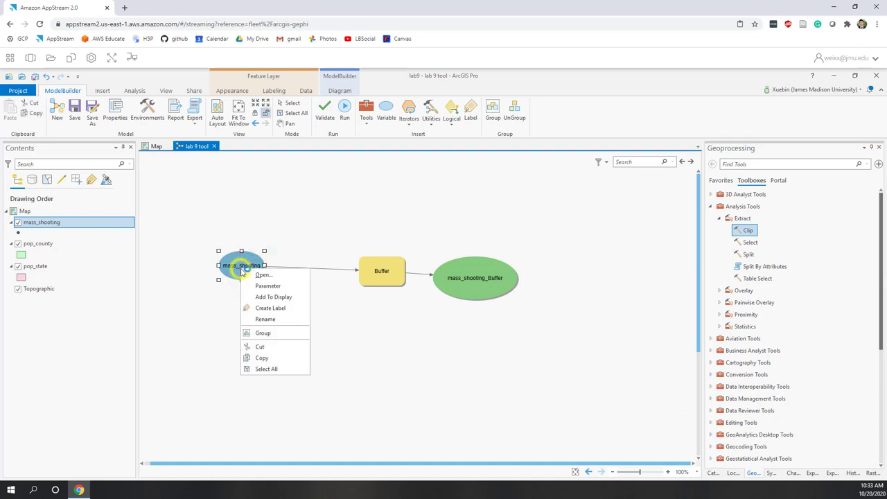
right_click(242, 271)
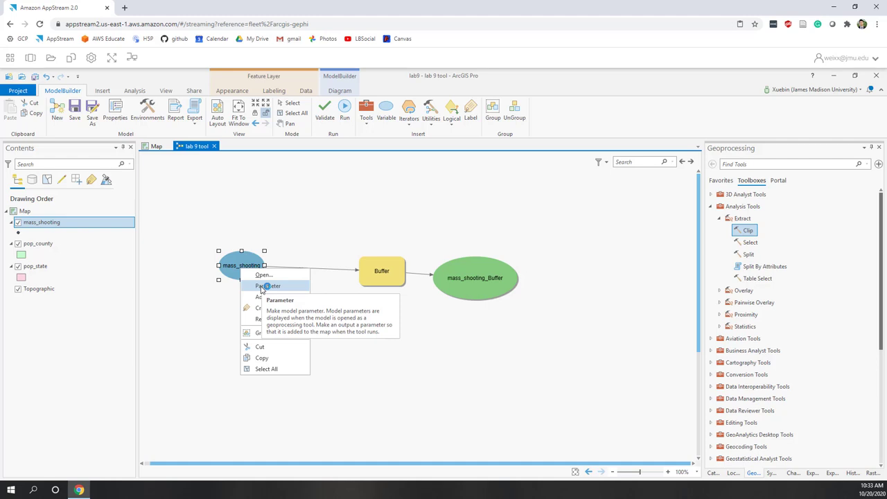
left_click(262, 289)
left_click(272, 323)
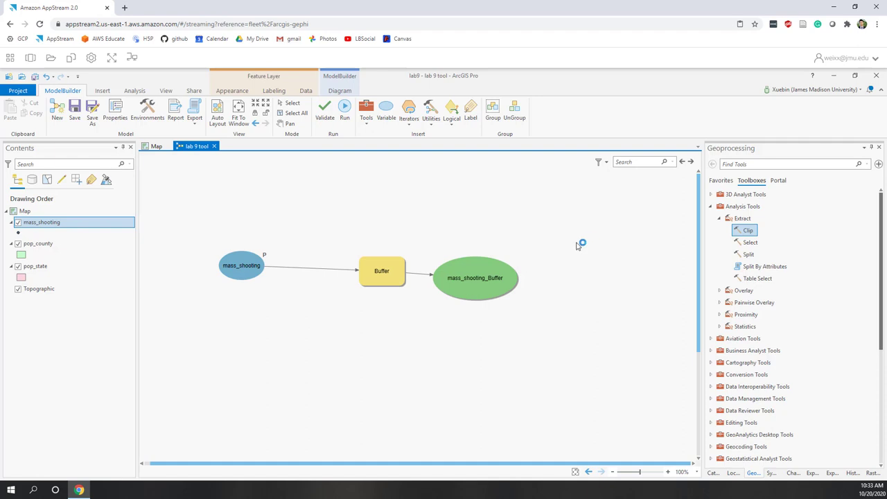
- Make the mass_shooting_Buffer output element a model parameter
right_click(470, 284)
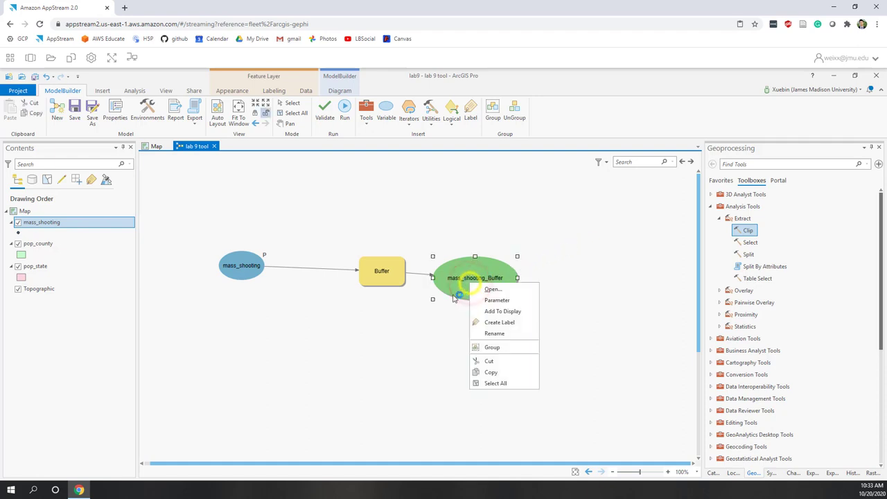
left_click(496, 300)
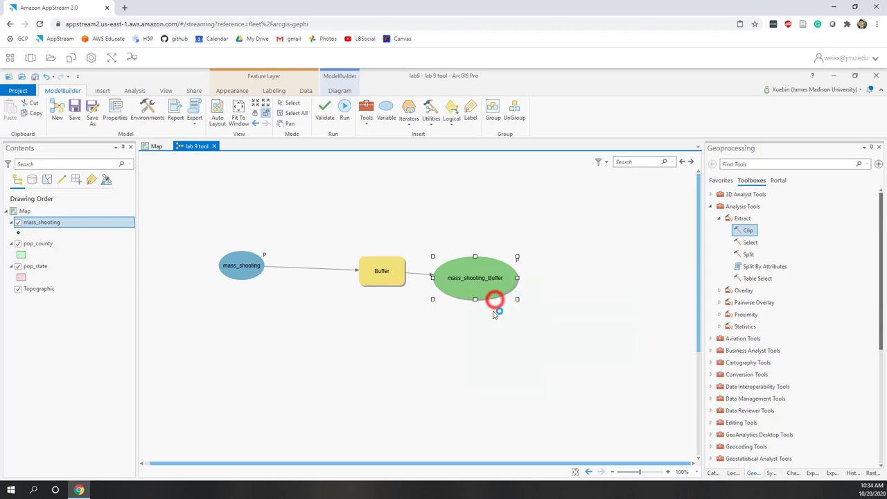
left_click(478, 407)
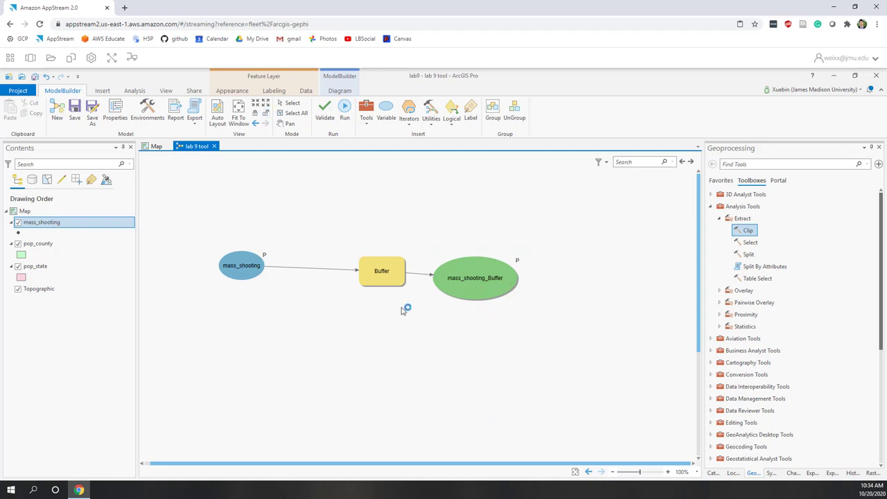
- Create a variable from the Buffer tool's Distance [value or field] parameter
mouse_move(380, 283)
right_click(386, 279)
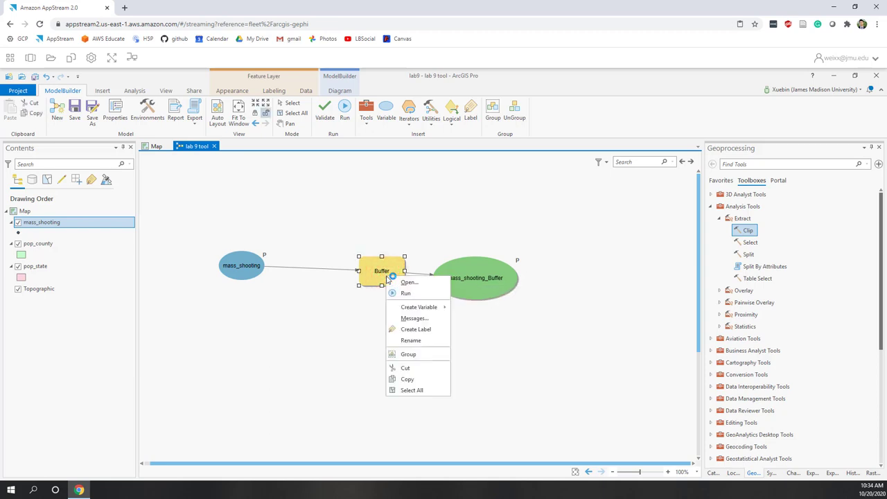
mouse_move(425, 310)
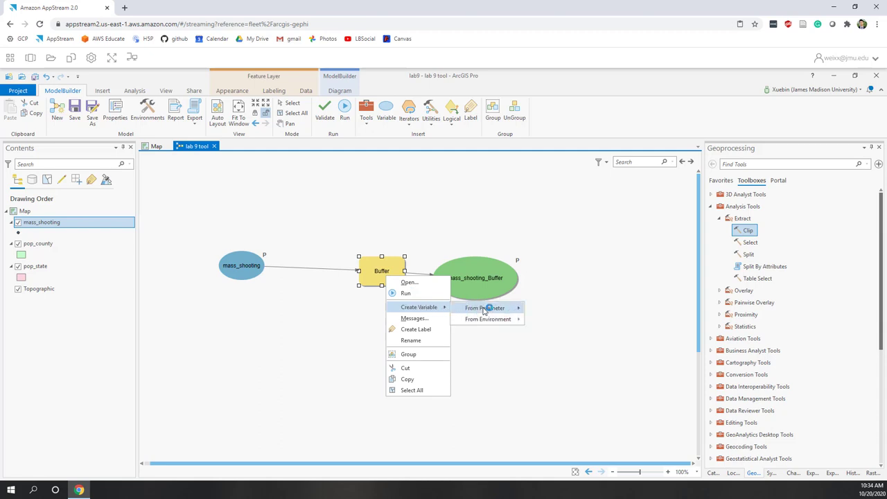
mouse_move(485, 309)
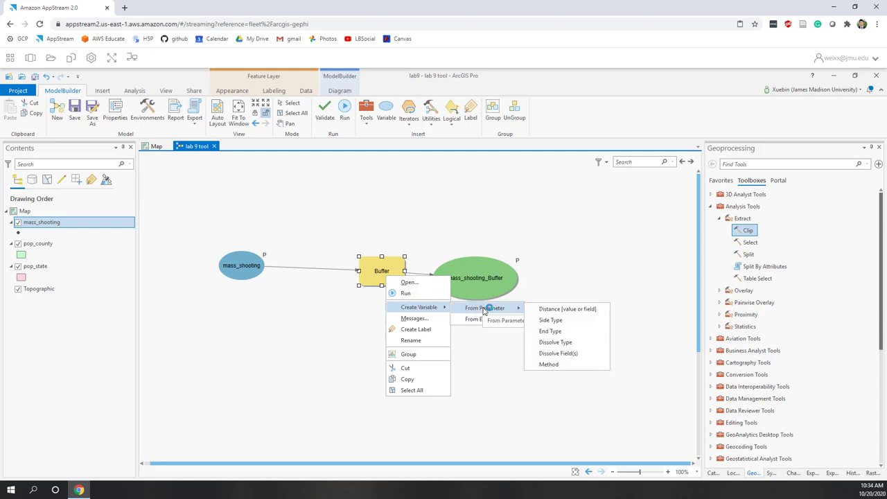
left_click(545, 309)
left_click(376, 368)
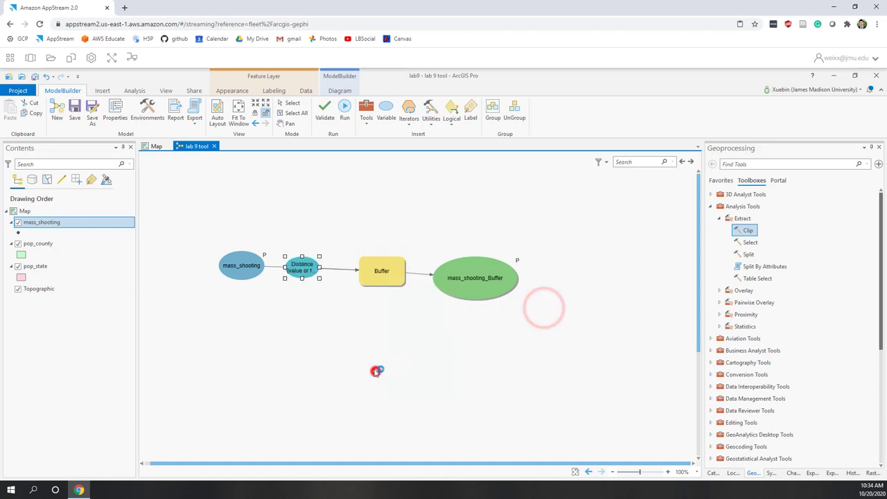
- Move the Distance variable below the mass_shooting–Buffer connector and make it a model parameter
left_click(298, 267)
left_click_drag(299, 267, 300, 332)
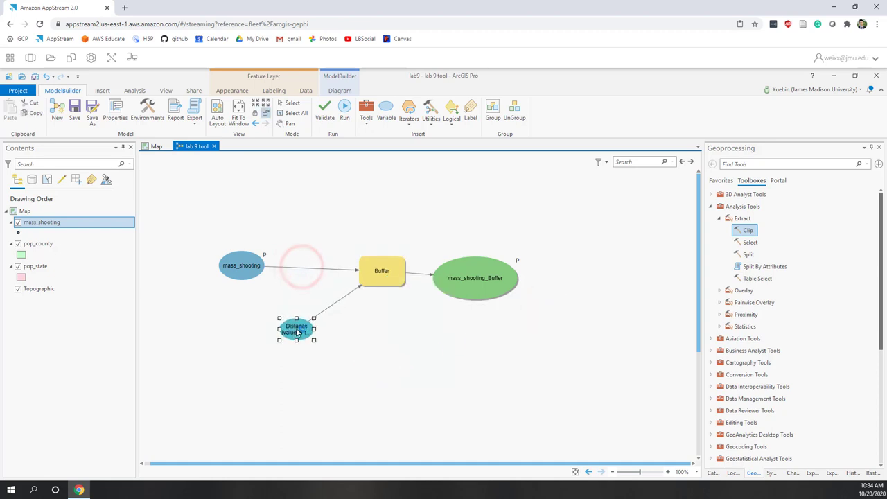
right_click(300, 330)
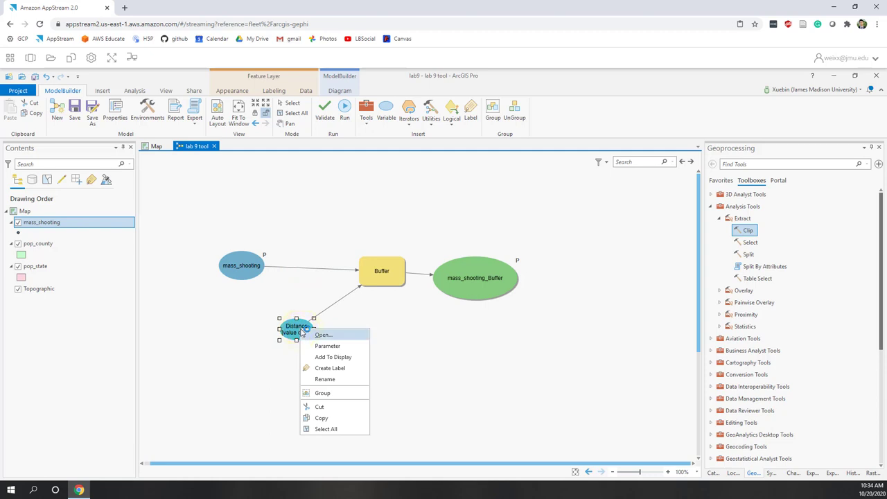
left_click(316, 346)
left_click(390, 347)
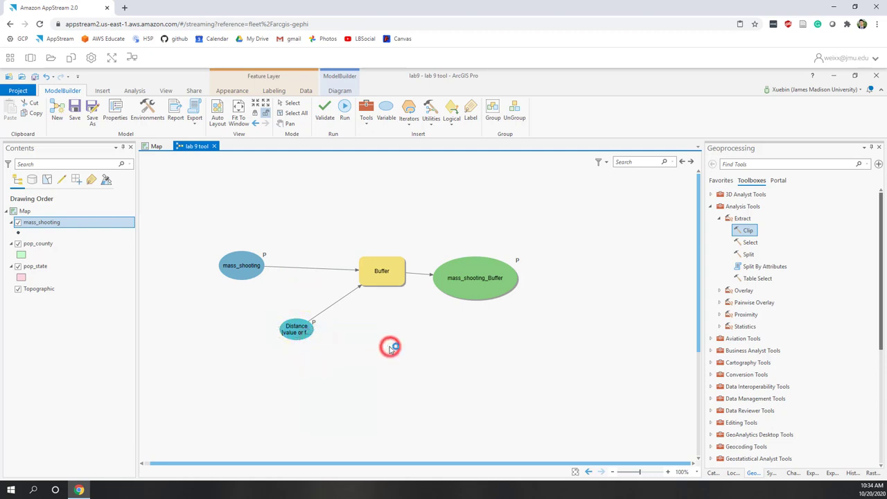
- Validate the model with its new parameters and save it
left_click(74, 110)
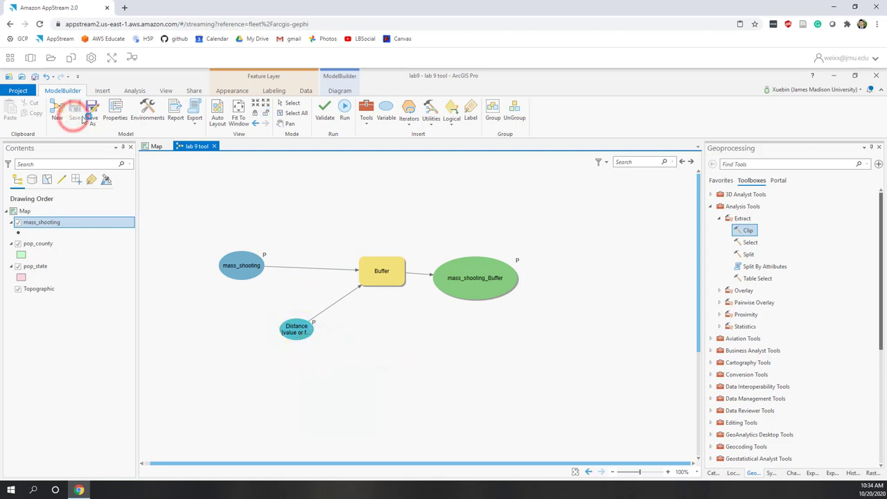
left_click(323, 112)
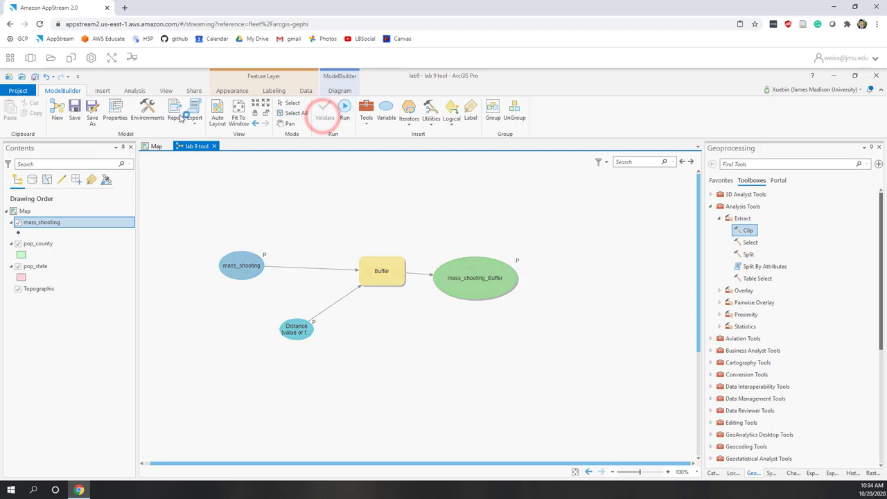
left_click(72, 111)
left_click(457, 366)
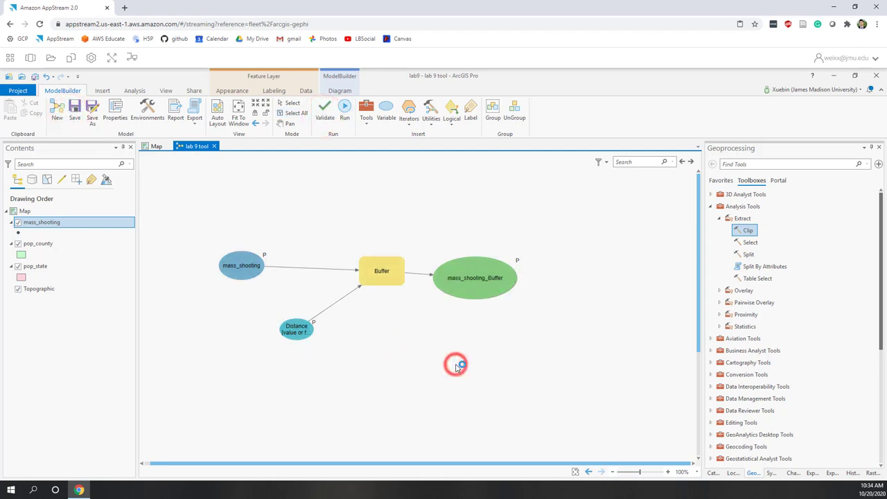
- Open the lab 9 tool from lab9.tbx again and examine its input, output and distance parameters
left_click(710, 473)
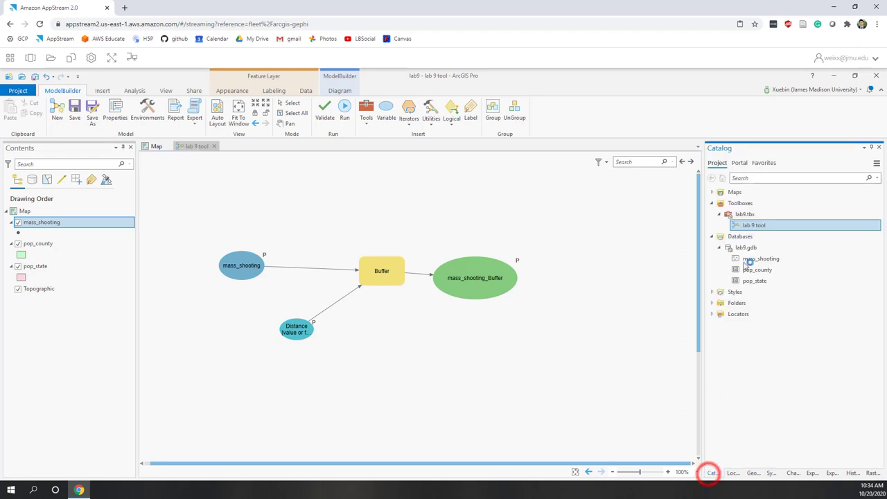
double_click(750, 227)
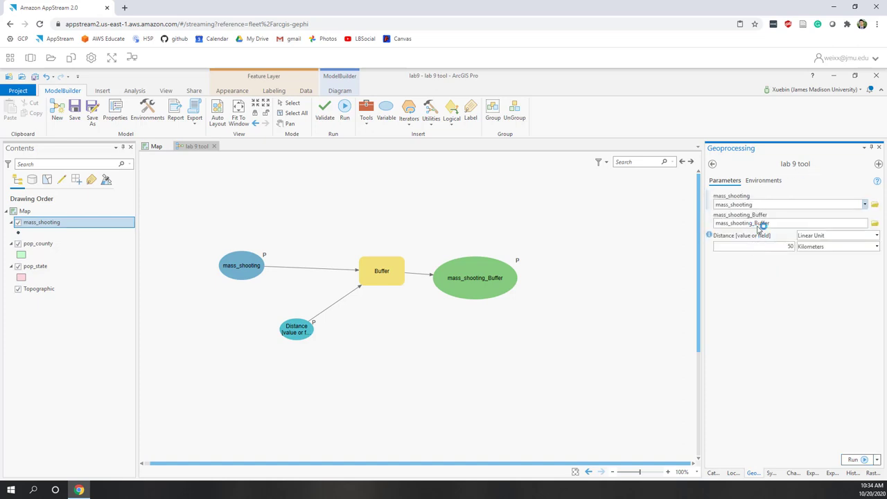
double_click(760, 203)
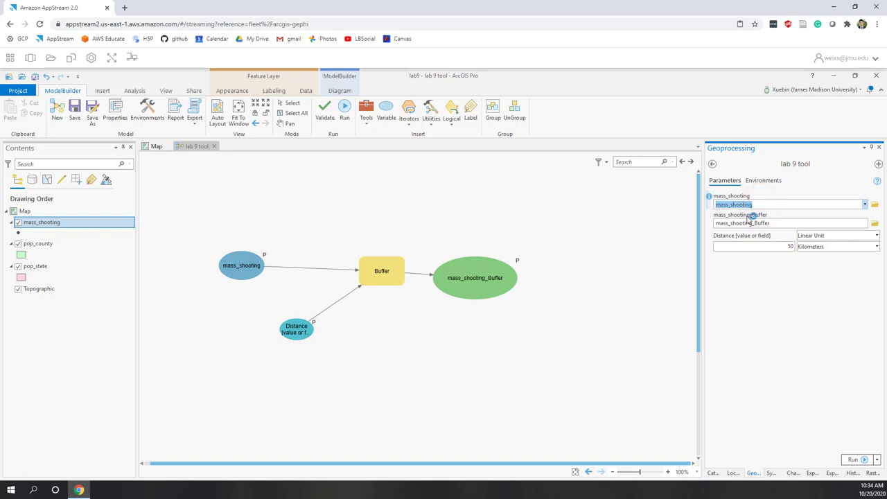
- Examine the lab 9 tool's input layer choices, output path and distance unit, re-entering 50 as the distance
left_click(776, 224)
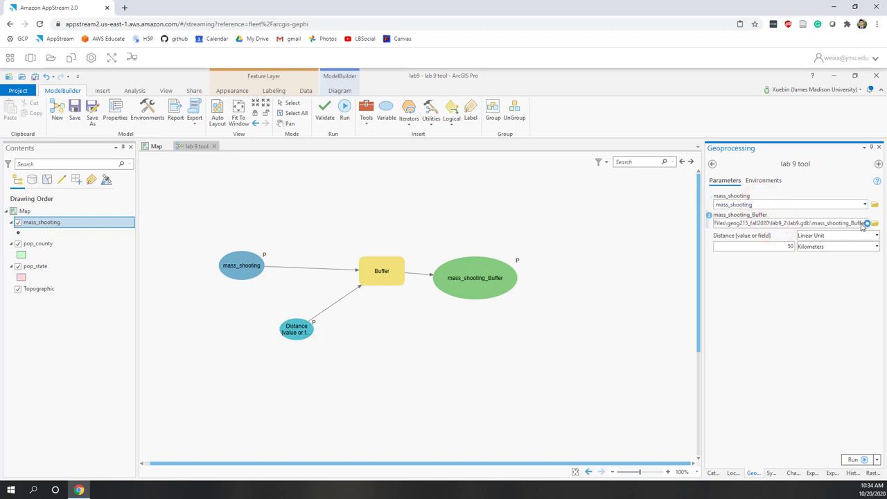
double_click(790, 247)
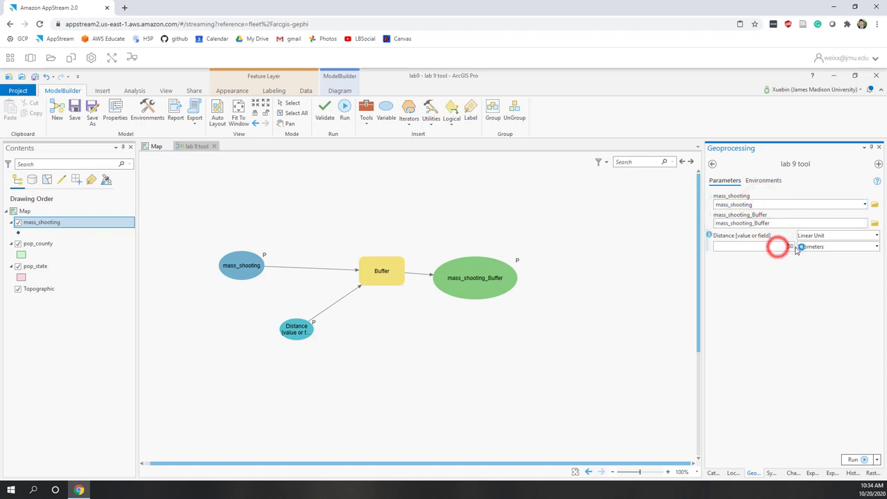
key("BackSpace")
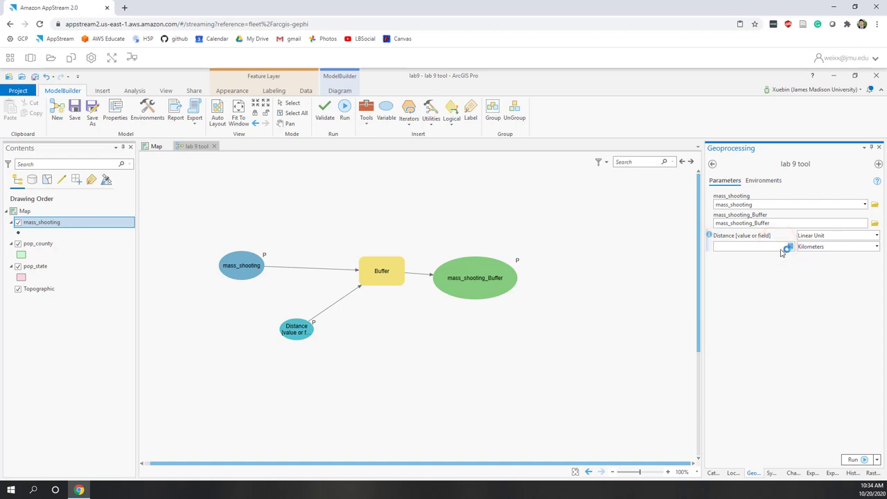
type("50")
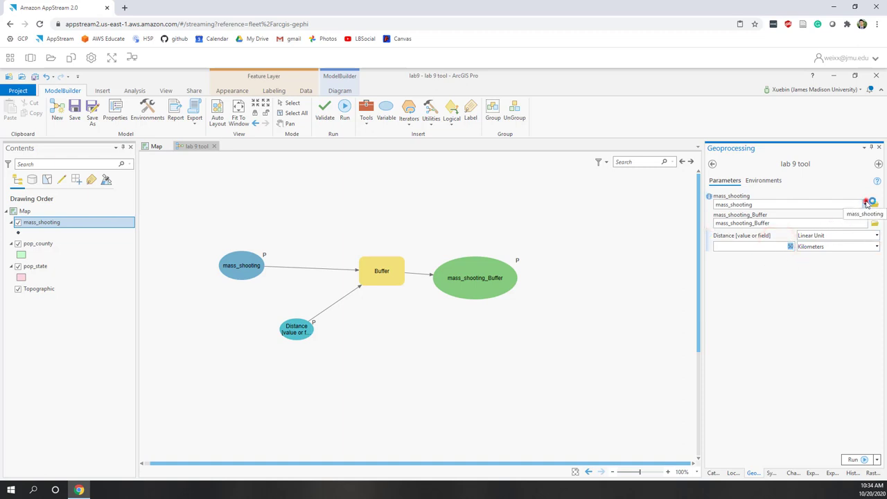
left_click(865, 204)
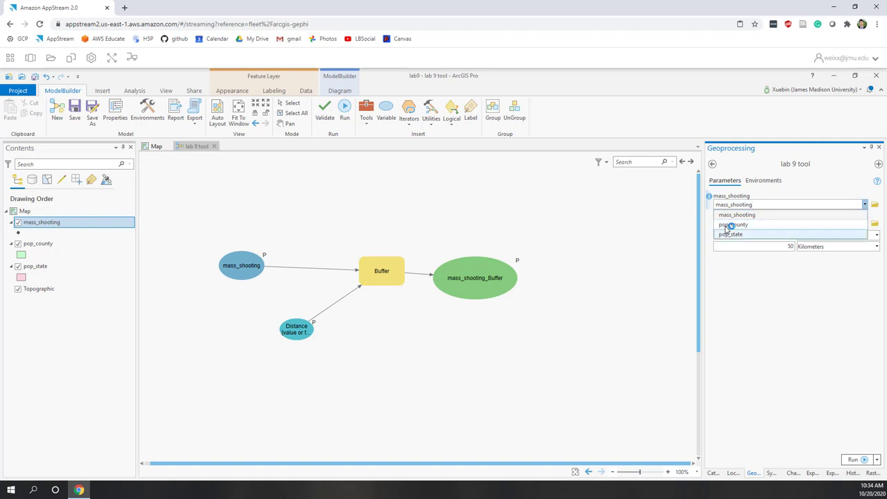
left_click(735, 270)
left_click(779, 223)
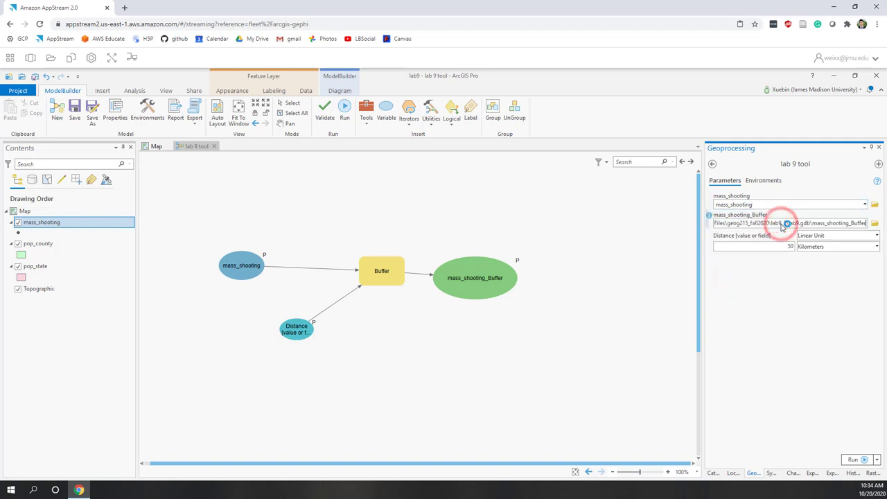
left_click(865, 205)
left_click(853, 277)
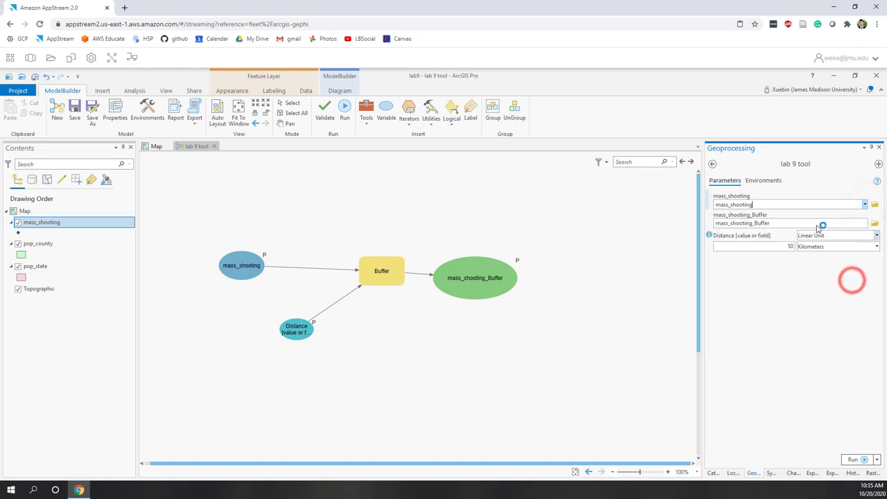
left_click(819, 226)
left_click(794, 311)
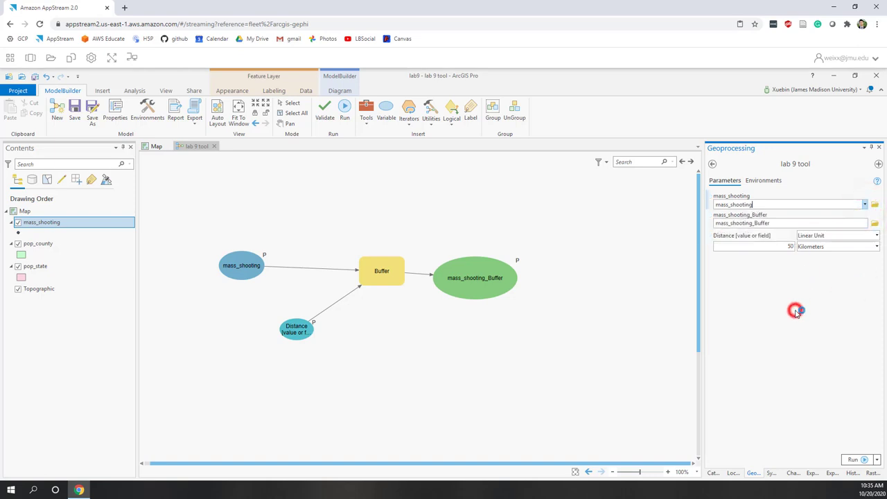
left_click(833, 236)
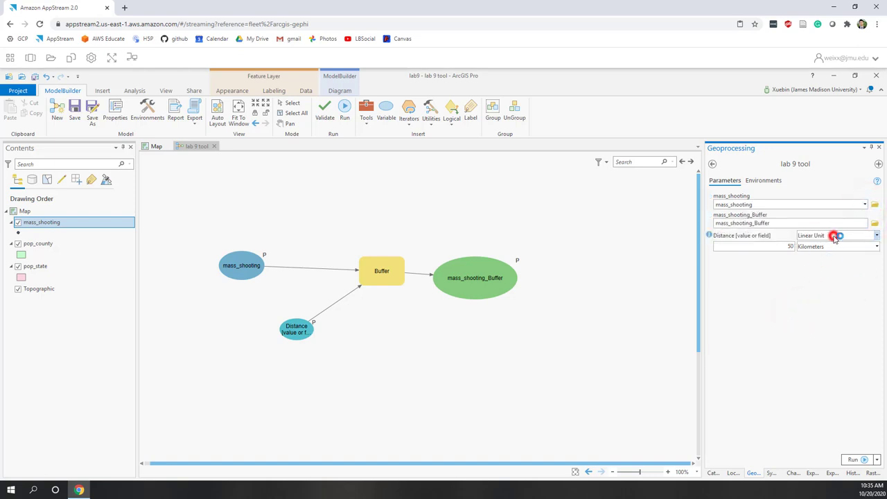
left_click(796, 297)
- Leave the lab 9 tool without running it and move all model elements together down and to the left on the canvas
left_click(712, 164)
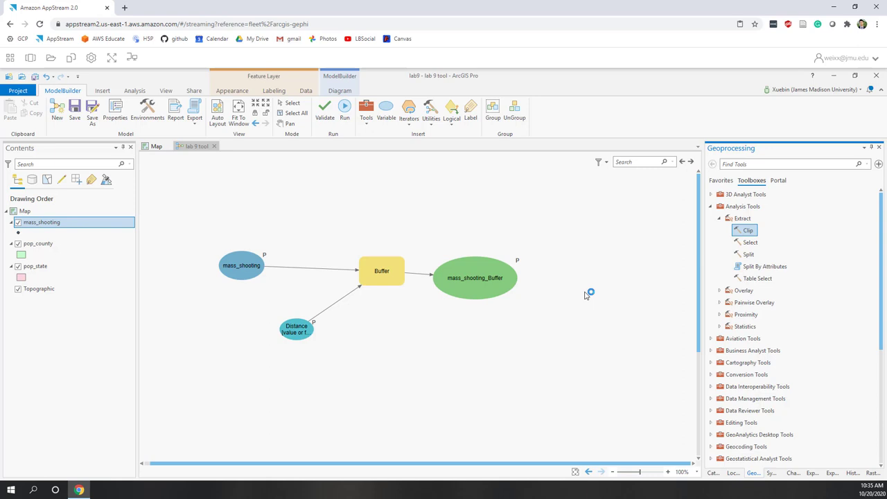
left_click_drag(196, 208, 546, 408)
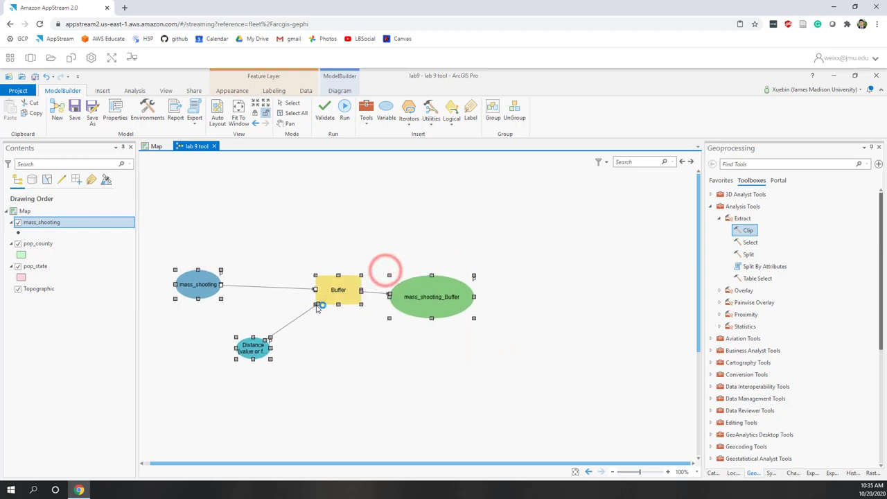
left_click(349, 403)
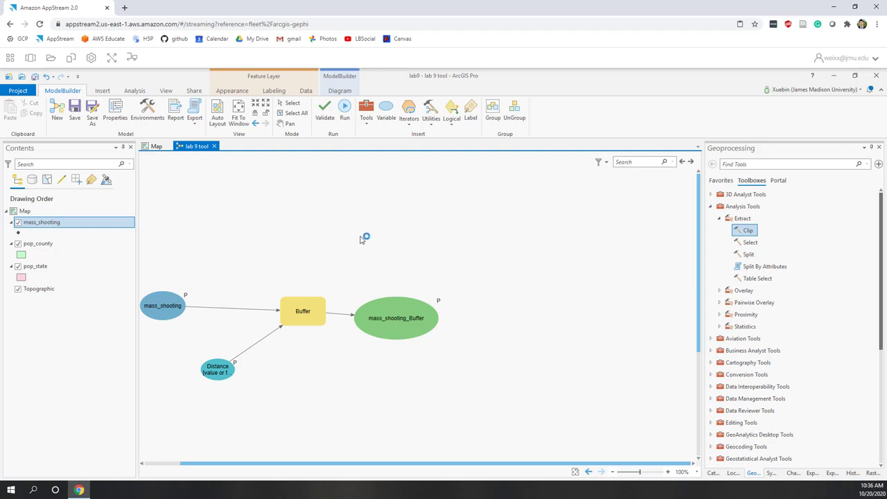
- Hide the pop_state layer on the map and inspect the mass shooting points against the pop_county boundaries near Windsor
left_click(153, 146)
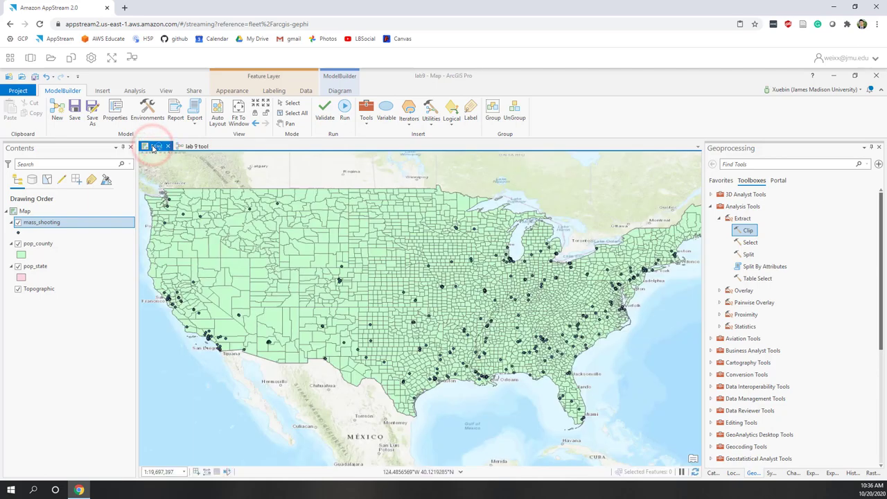
left_click(28, 266)
left_click(18, 267)
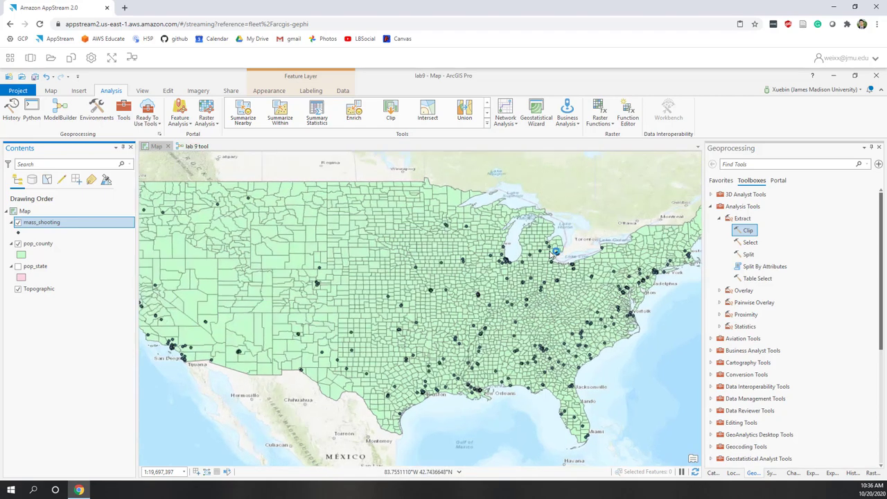
scroll(551, 254, "up", 5)
scroll(550, 254, "up", 3)
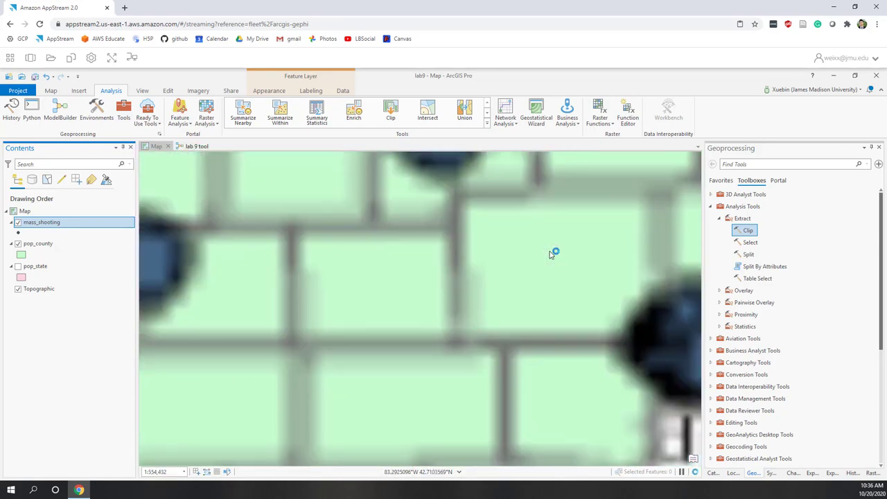
scroll(551, 254, "down", 1)
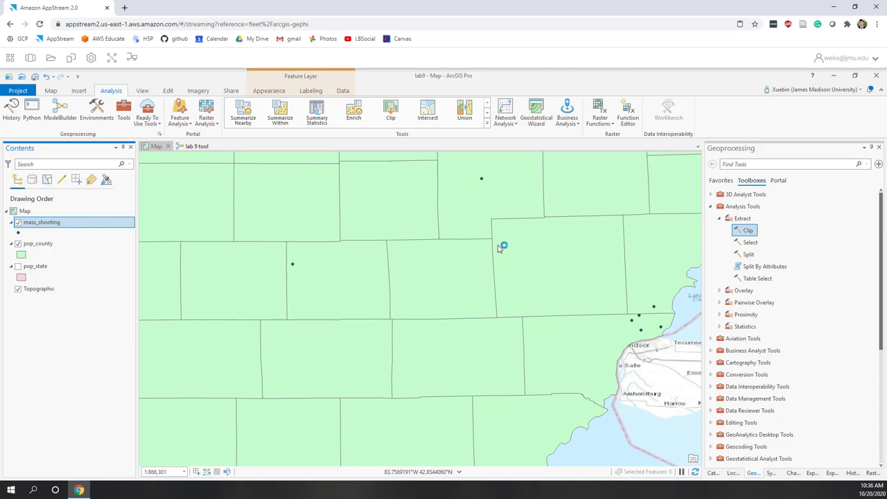
left_click(49, 246)
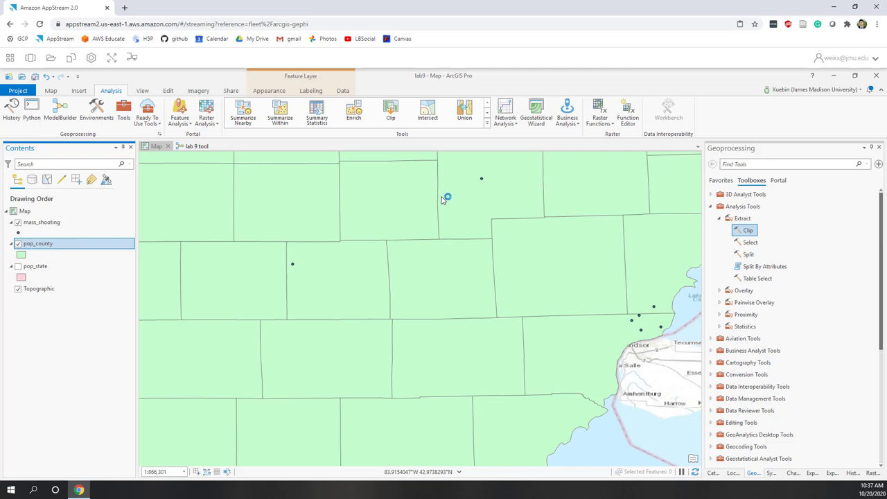
- Return to the lab 9 tool model and shift all its elements together to the left on the canvas
left_click(196, 148)
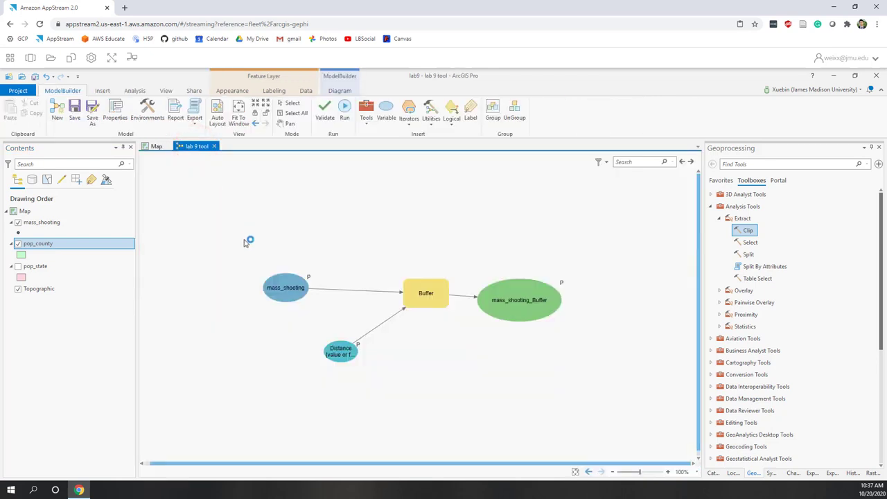
left_click_drag(243, 240, 607, 396)
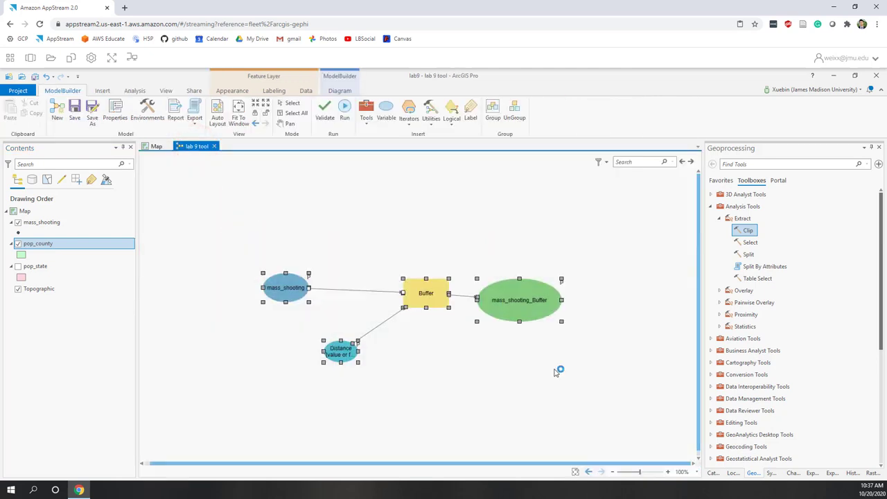
left_click(425, 292)
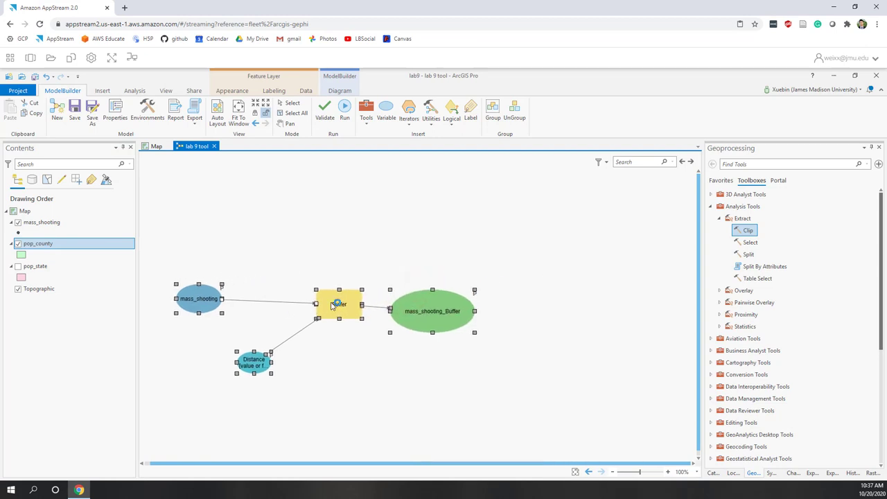
left_click(425, 424)
left_click(358, 240)
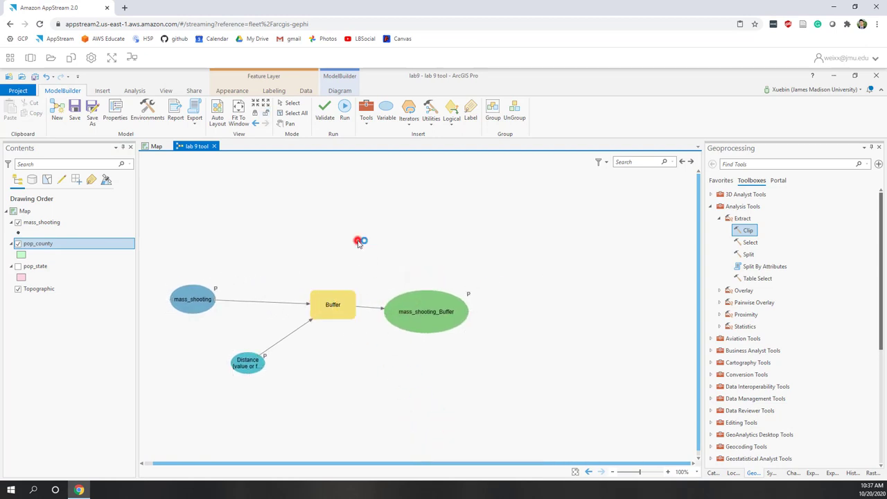
- Find the Intersect tool and add it to the model
left_click(370, 125)
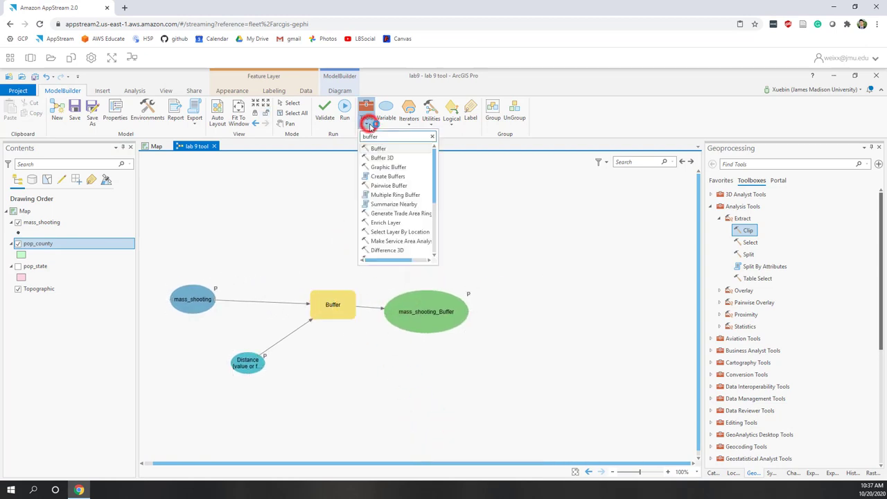
left_click(381, 136)
double_click(381, 137)
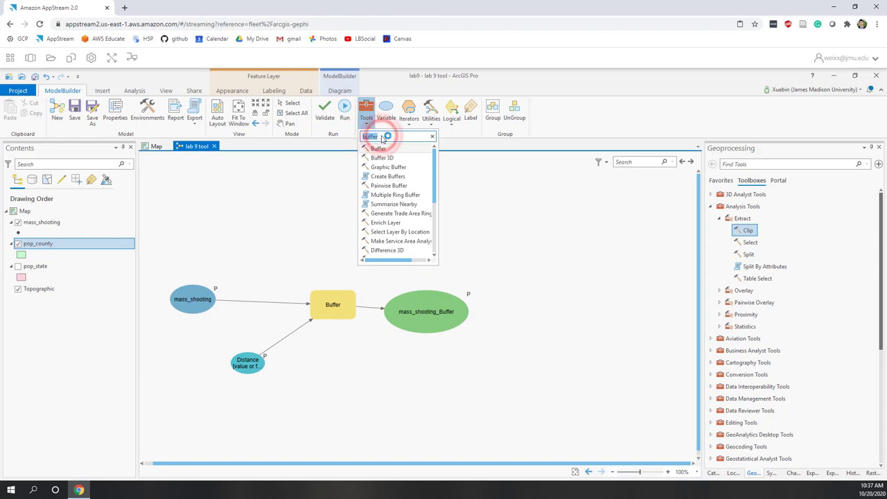
type("intersect")
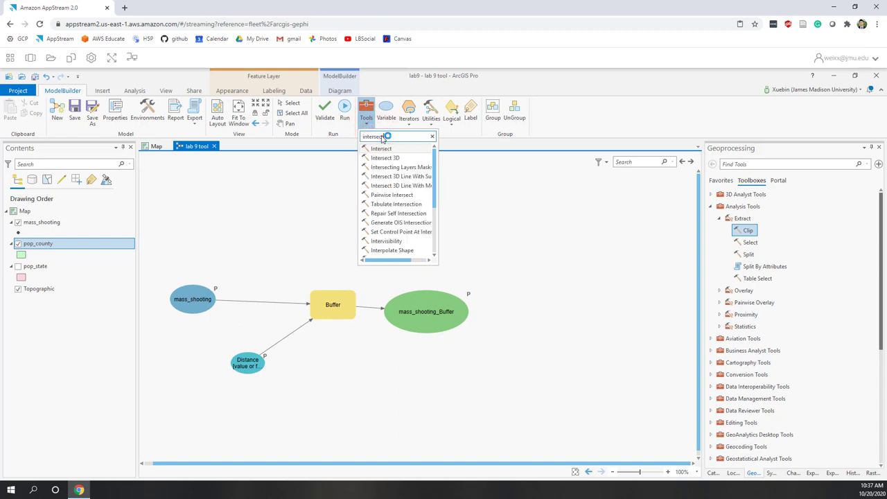
left_click(390, 150)
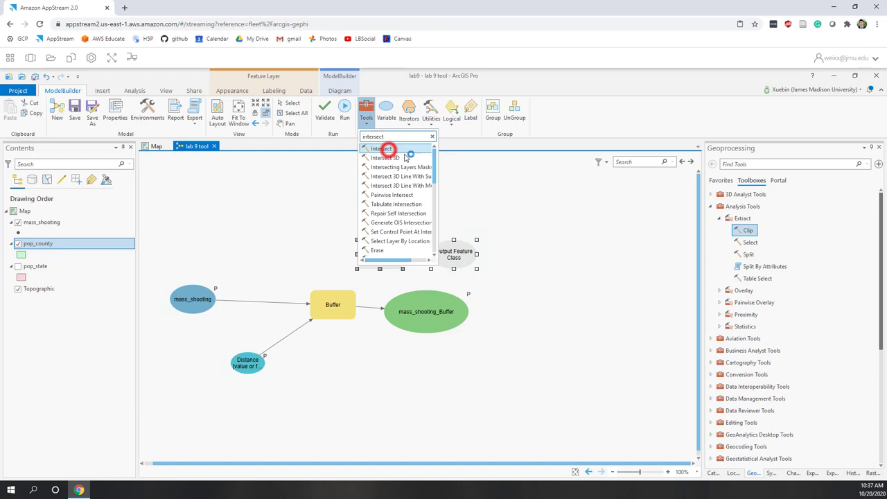
left_click(583, 201)
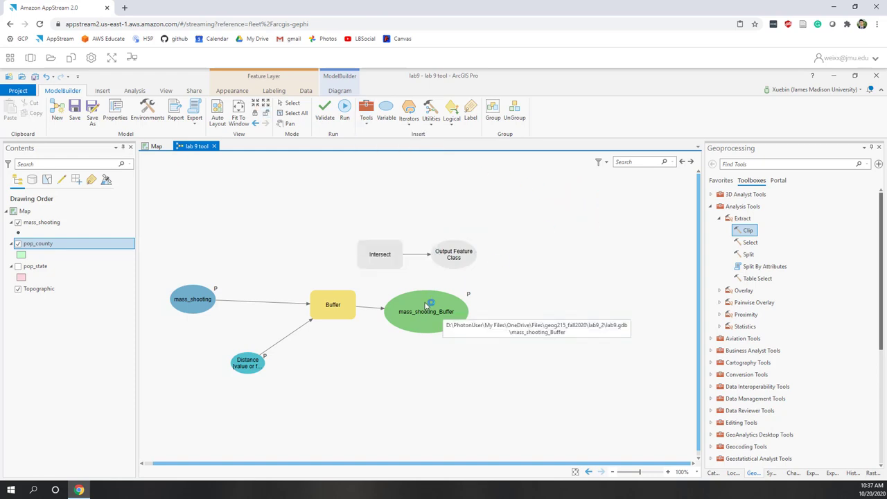
- Connect mass_shooting_Buffer to the Intersect tool as Input Features
right_click(388, 268)
left_click(393, 271)
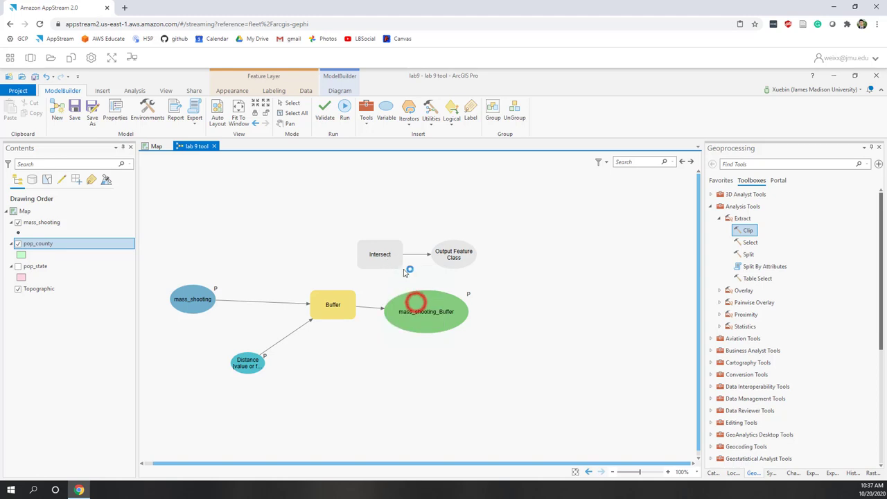
left_click_drag(419, 305, 391, 270)
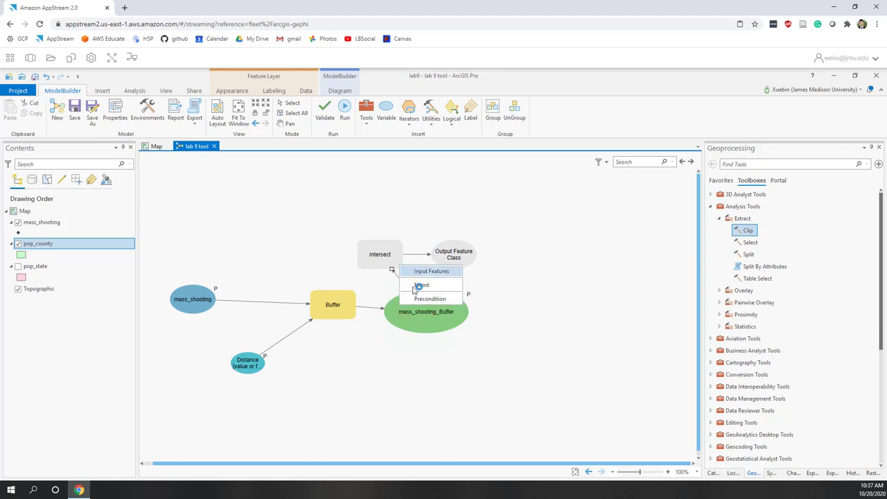
left_click(409, 271)
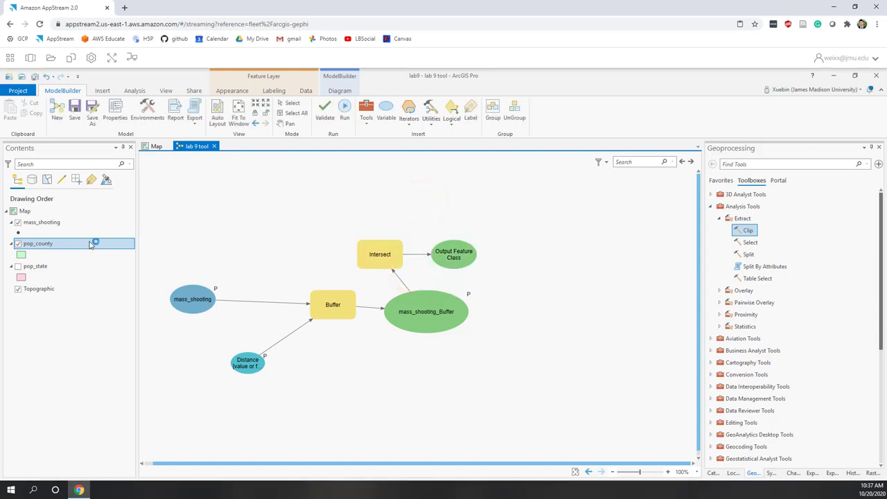
- Add the pop_county layer to the model as a second input of the Intersect tool
left_click_drag(89, 241, 372, 251)
left_click(340, 207)
left_click(384, 258)
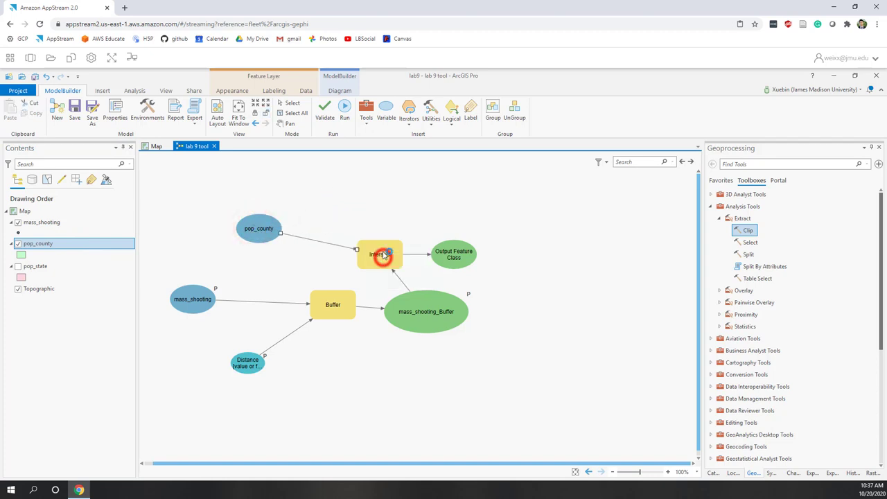
left_click(381, 218)
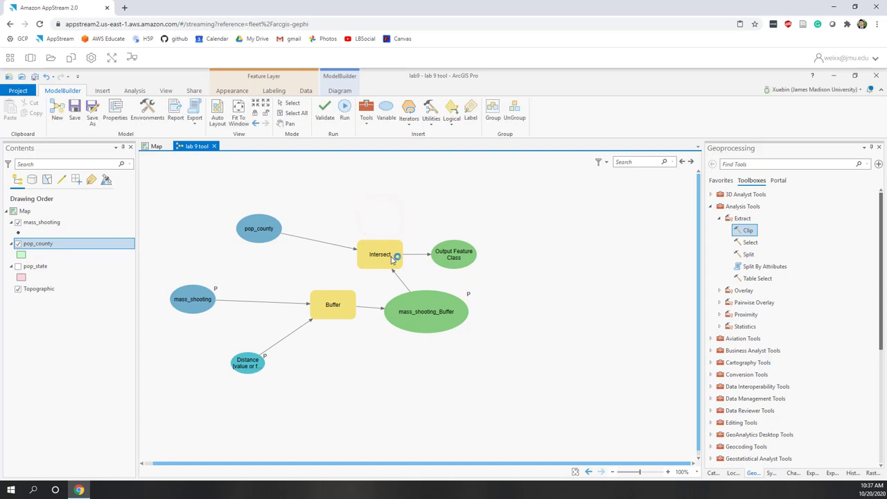
mouse_move(391, 259)
left_click(415, 190)
- Find the Summary Statistics tool and add it to the model
left_click(366, 122)
left_click(398, 136)
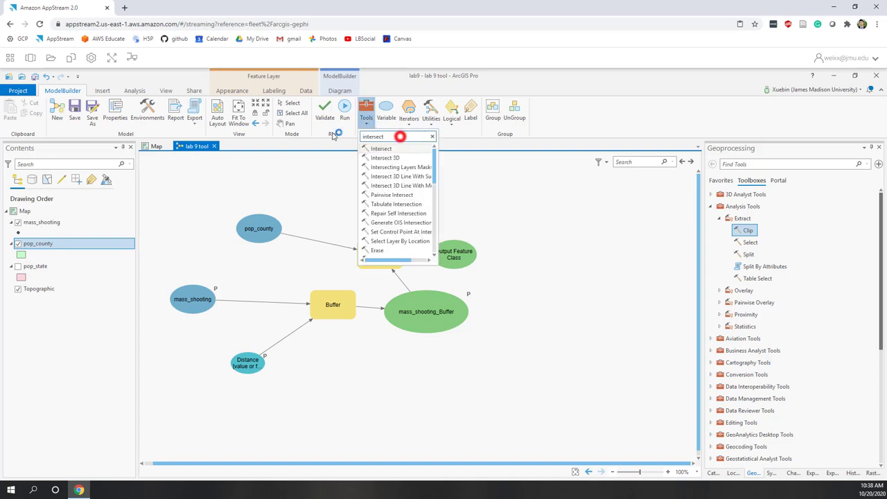
type("suma")
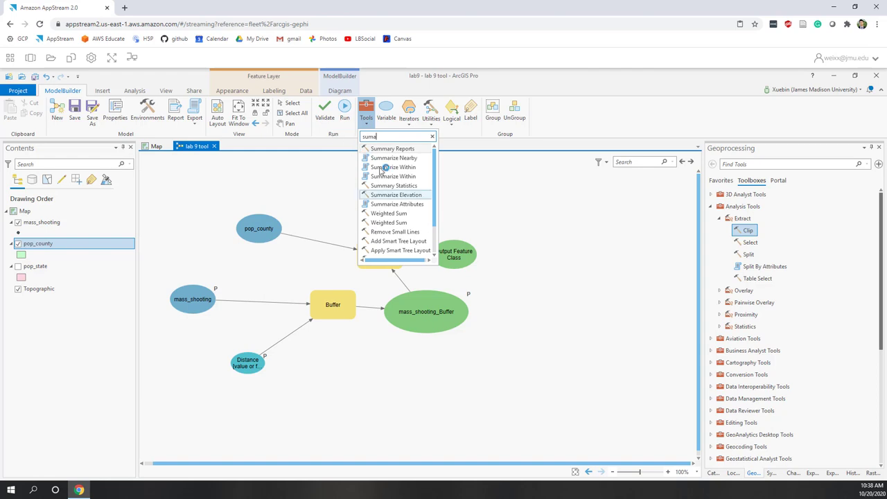
left_click(406, 186)
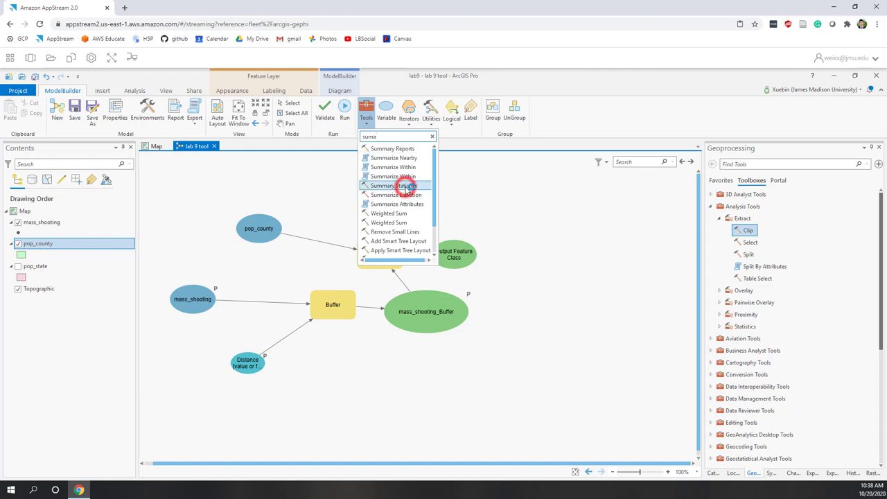
left_click(568, 225)
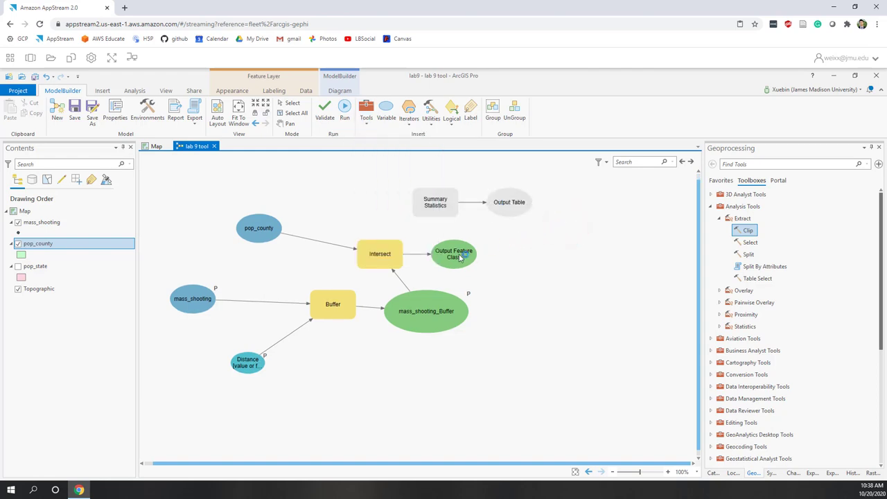
- Connect the Intersect output feature class to the Summary Statistics tool as its Input Table
left_click_drag(460, 256, 449, 215)
left_click(471, 219)
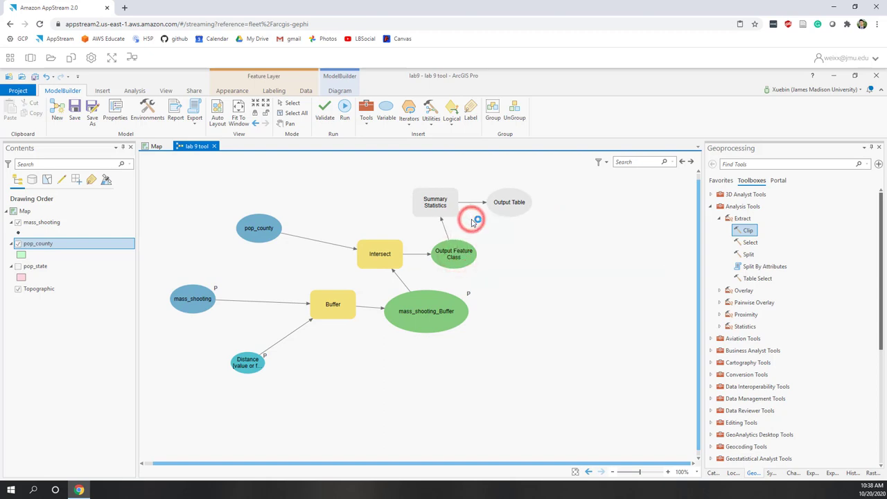
- In the Summary Statistics parameters, add Total Population as a statistics field with the Mean statistic type
left_click(434, 196)
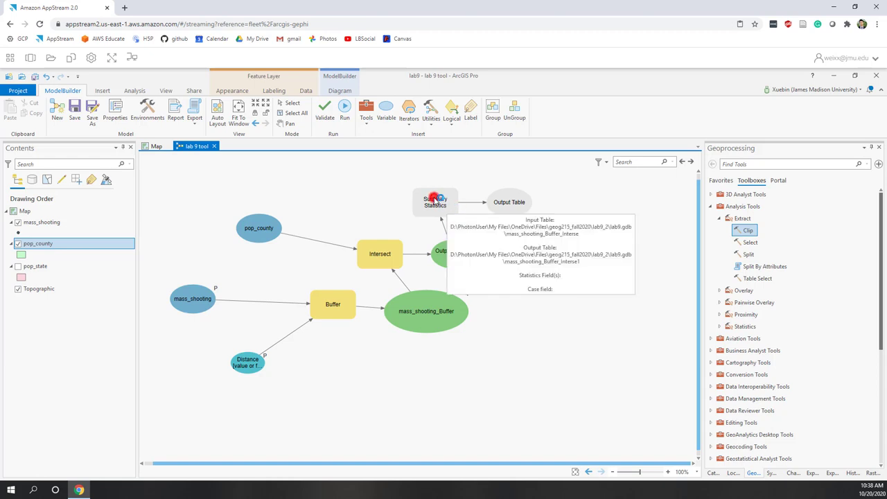
double_click(437, 199)
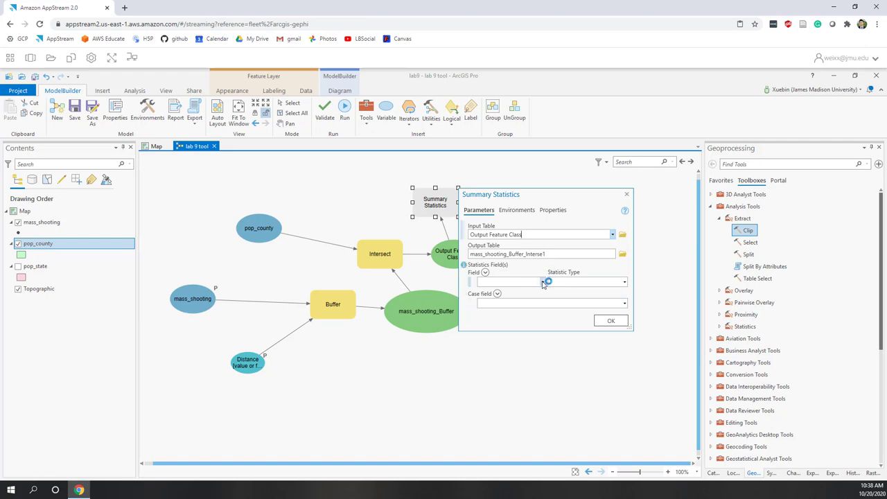
left_click(542, 282)
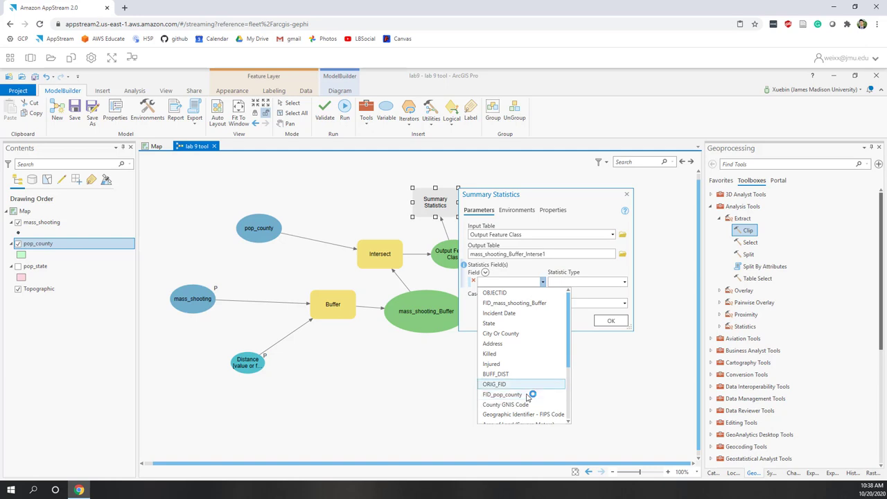
scroll(530, 396, "down", 3)
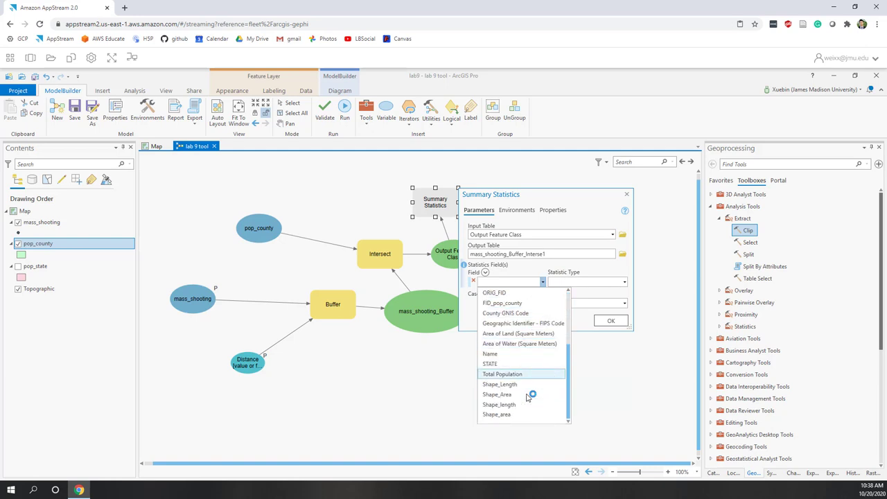
left_click(512, 375)
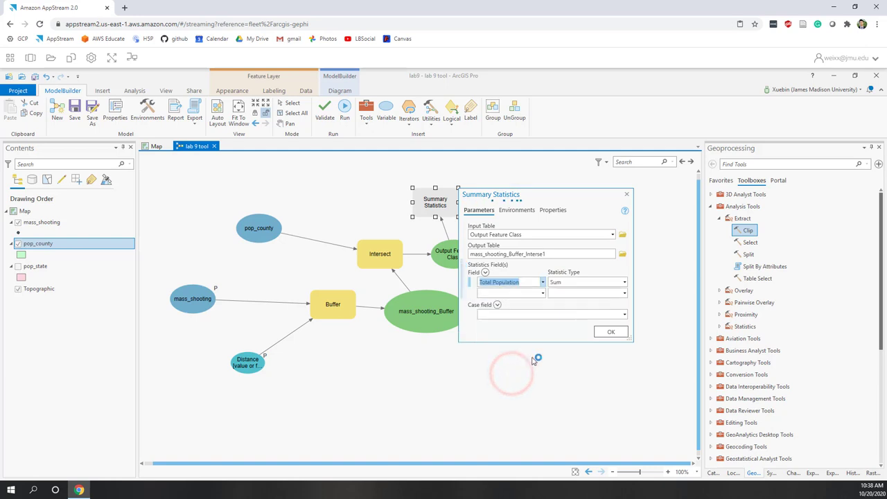
left_click(625, 282)
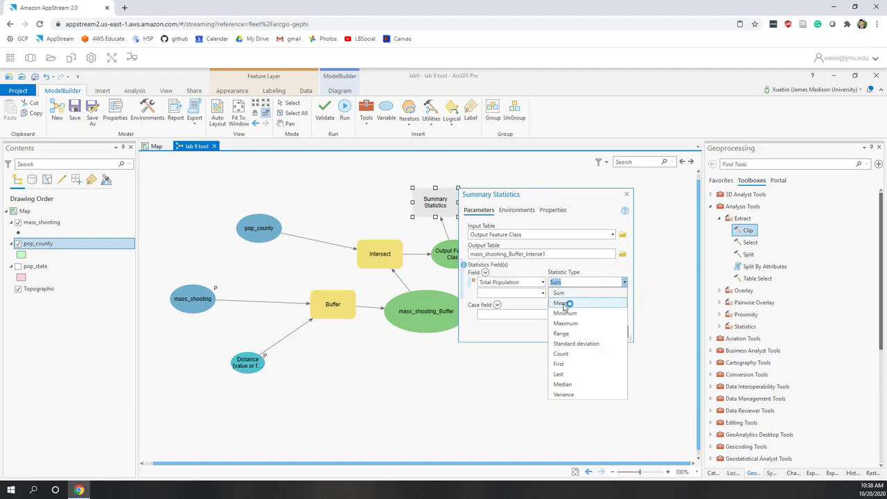
left_click(565, 303)
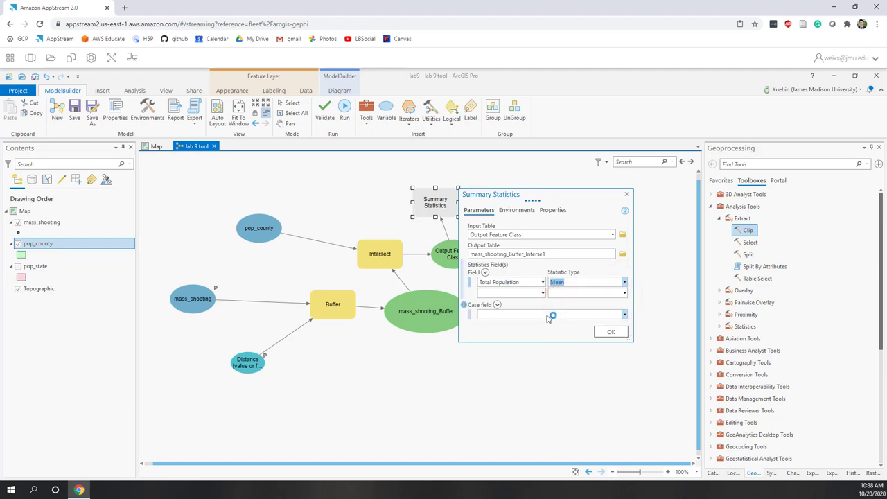
- Set the Summary Statistics case field to FID_mass_shooting_Buffer and accept the parameters
left_click(547, 316)
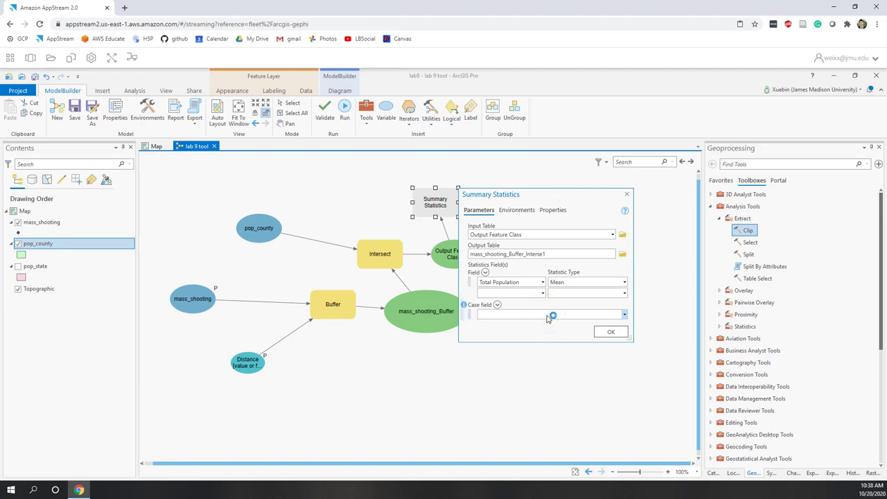
left_click_drag(551, 201, 609, 209)
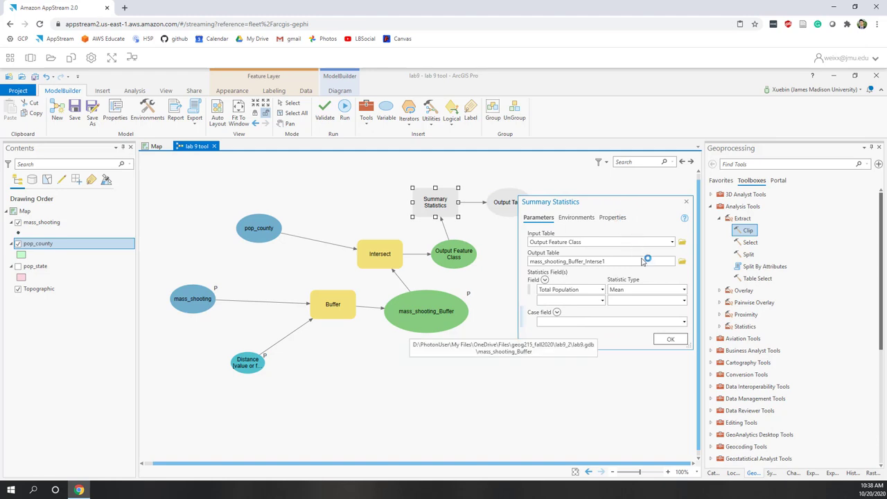
left_click(684, 321)
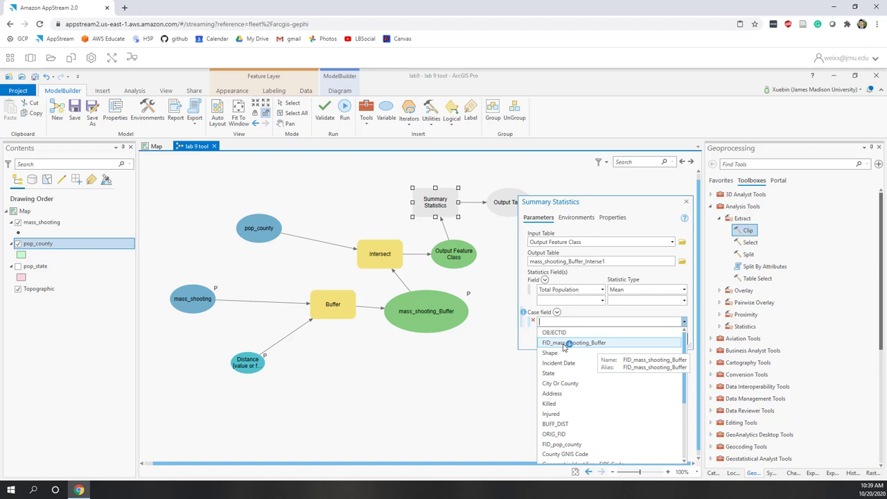
left_click(568, 343)
left_click(569, 343)
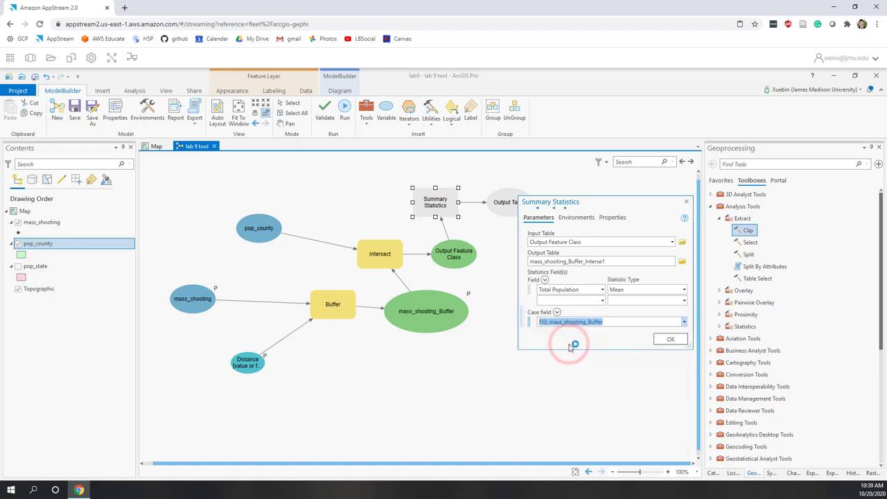
left_click(669, 352)
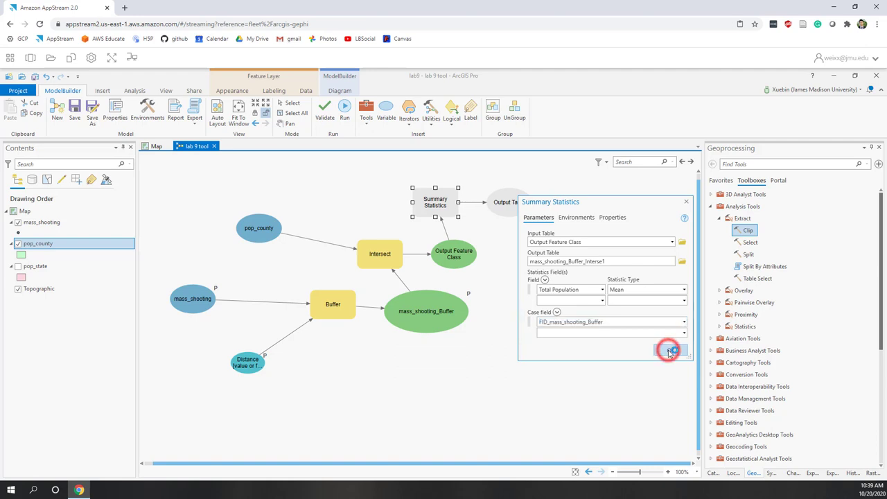
- Enlarge the Summary Statistics output element so that its full name fits inside the ellipse
left_click(519, 201)
left_click_drag(534, 219, 580, 236)
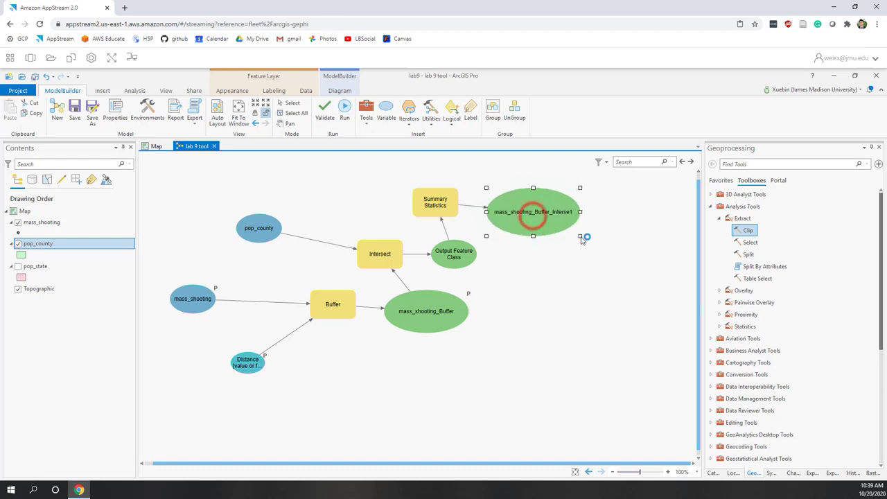
left_click(620, 260)
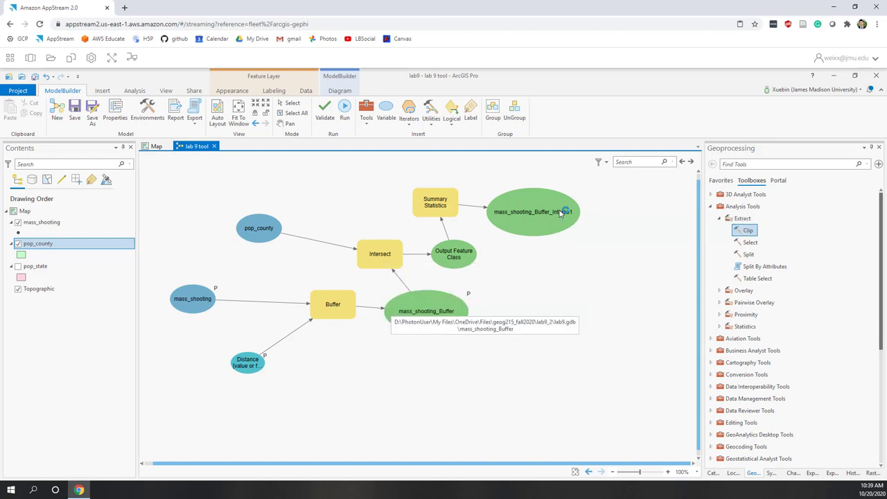
- Find the Join Field tool, place it in the model near the mass_shooting_Buffer element and open its parameters
left_click(366, 113)
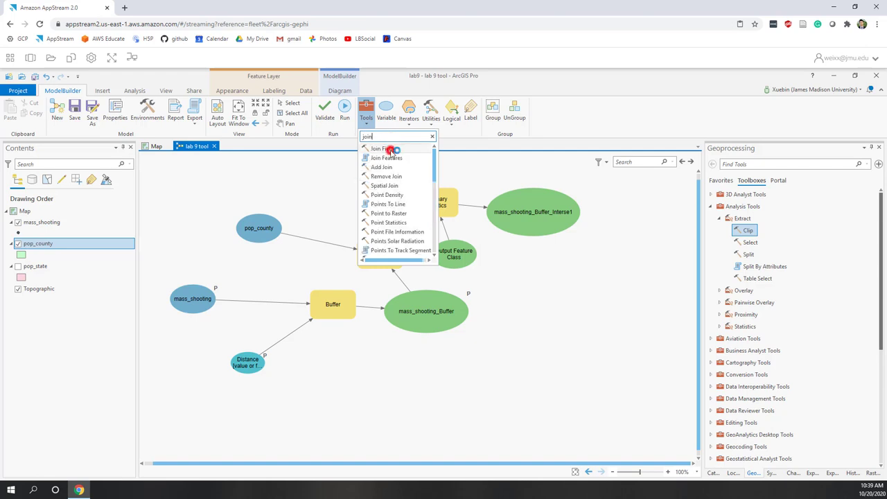
left_click(389, 150)
left_click(550, 335)
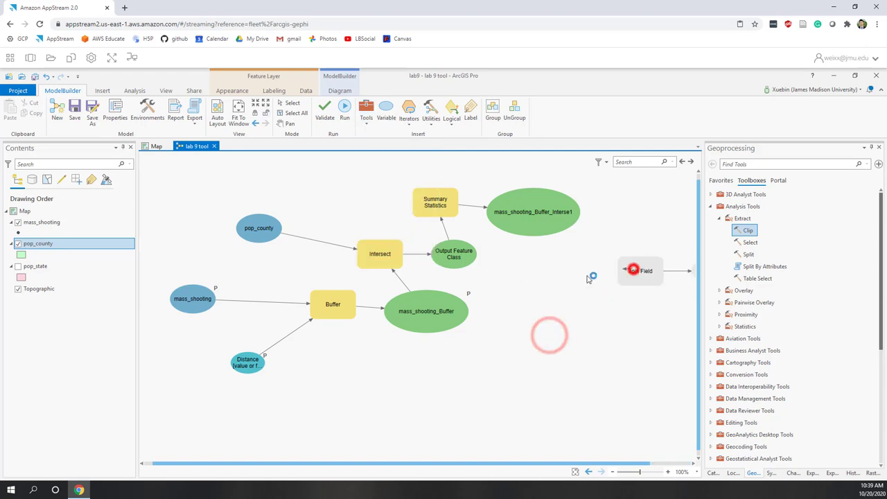
right_click(633, 270)
left_click(604, 249)
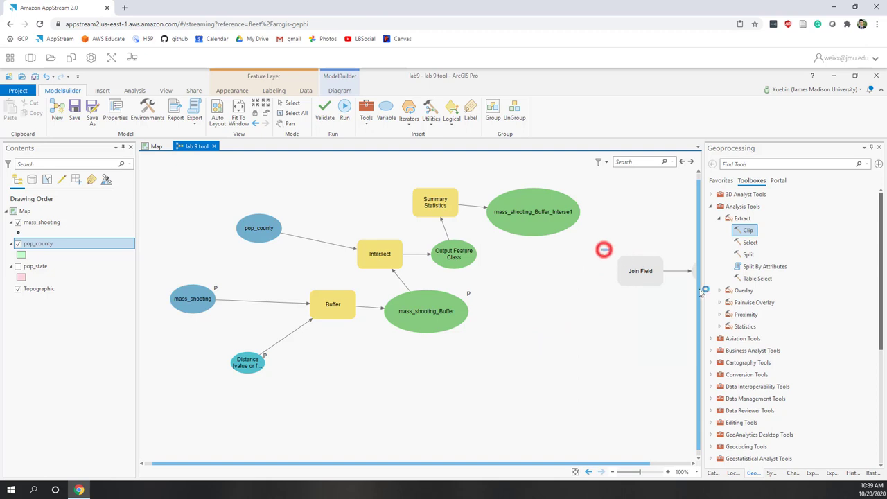
left_click_drag(701, 291, 693, 297)
left_click_drag(609, 268, 540, 294)
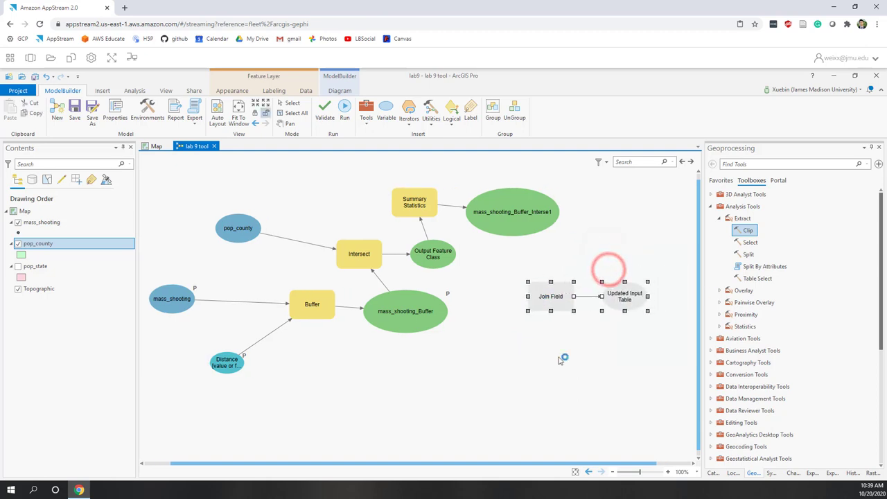
left_click(560, 359)
double_click(549, 297)
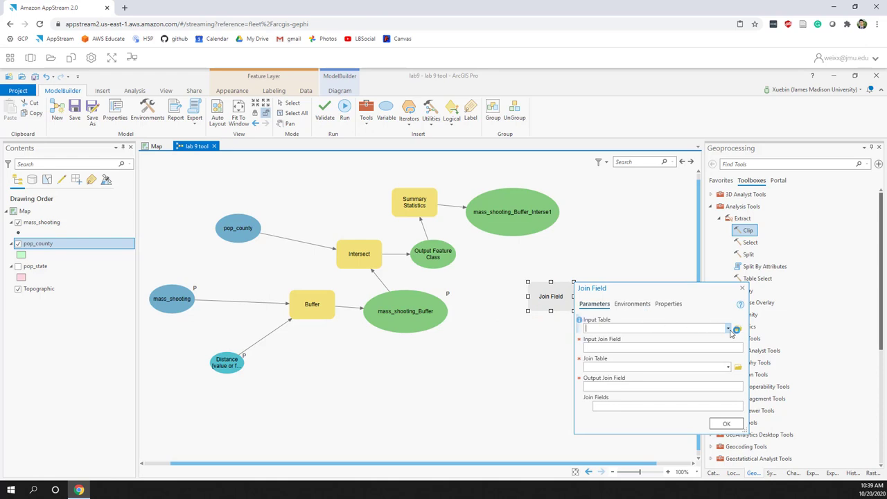
- Try mass_shooting_Buffer_Interse1 as the Input Table of Join Field and view its join field options
left_click(729, 330)
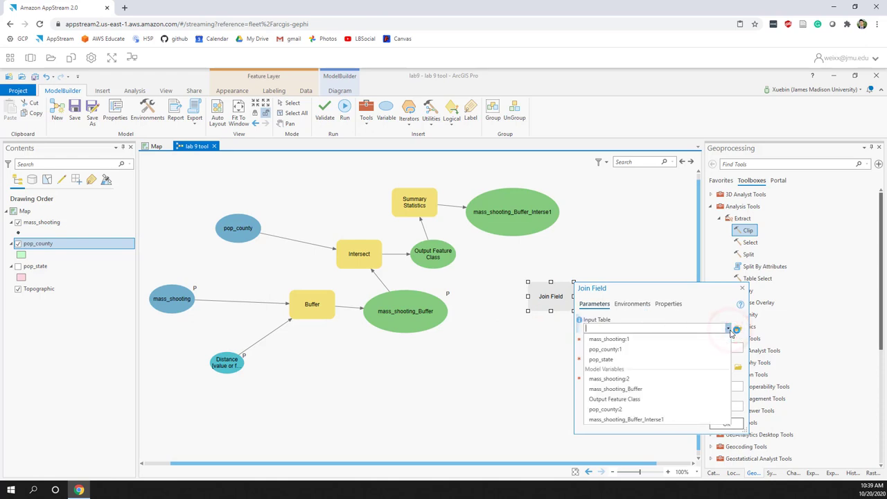
left_click(642, 419)
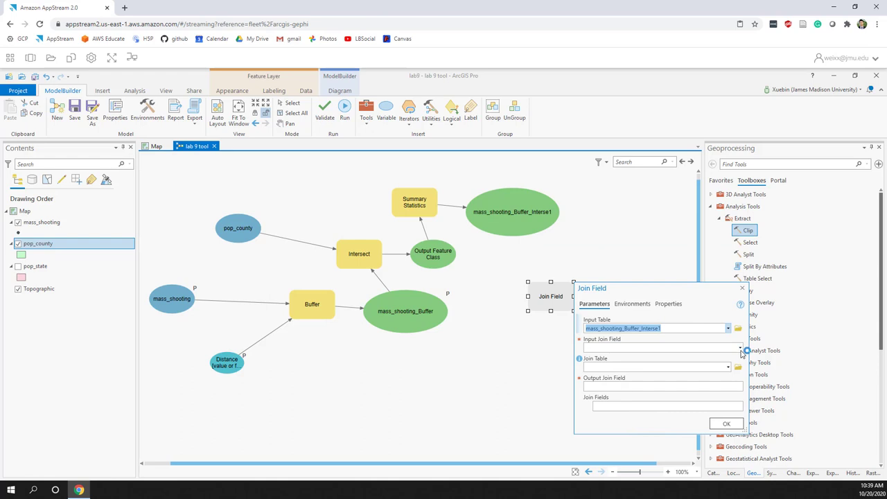
left_click(739, 348)
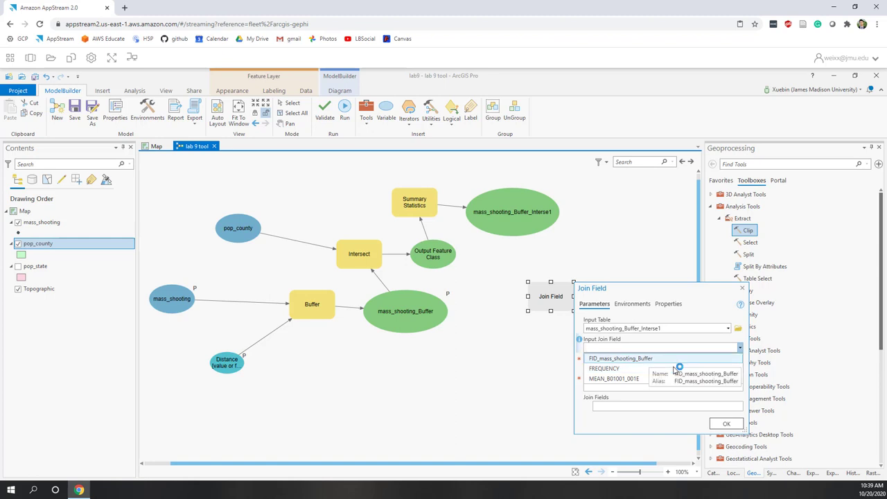
left_click(706, 310)
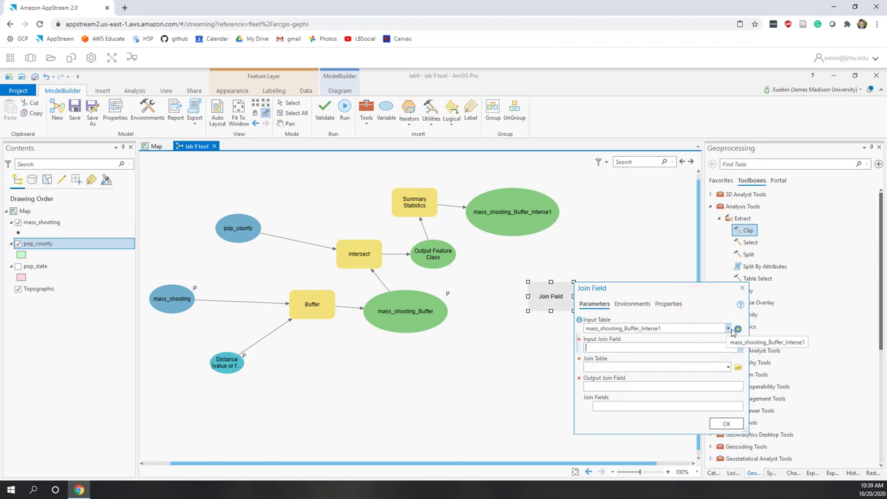
- Set Join Field's Input Table to the mass_shooting_Buffer model variable and its Input Join Field to OBJECTID
left_click(731, 330)
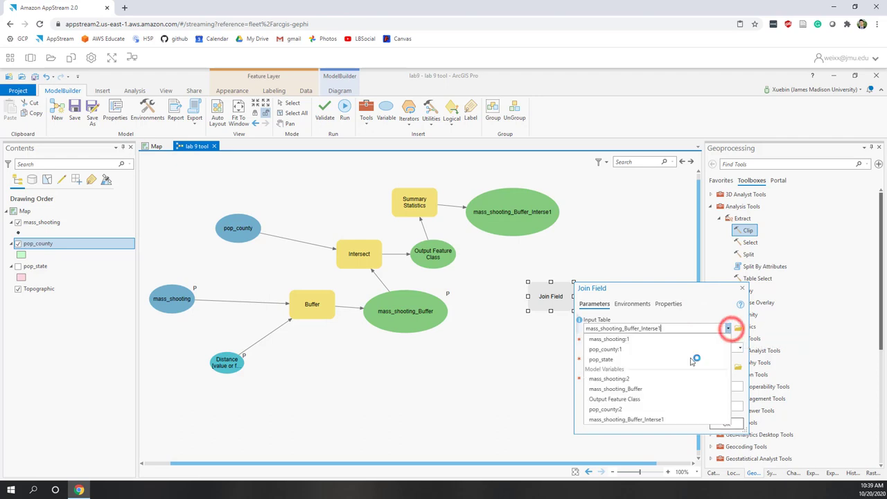
left_click(649, 388)
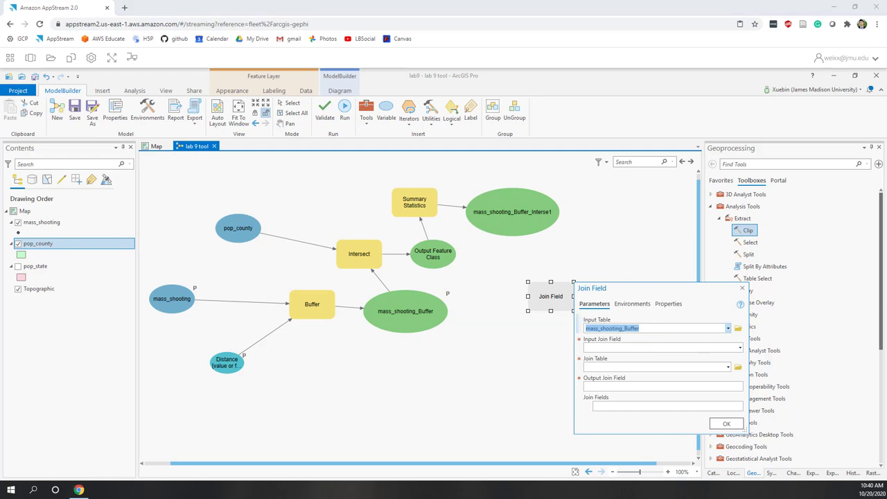
left_click(740, 347)
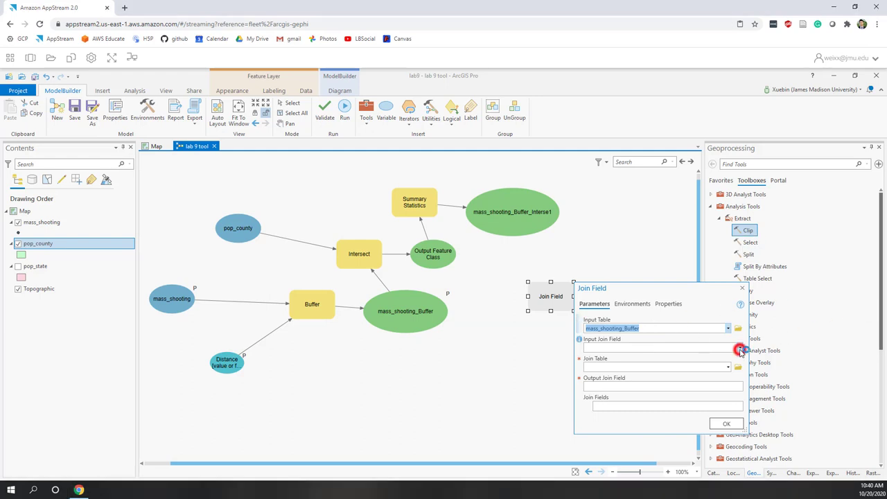
left_click(613, 359)
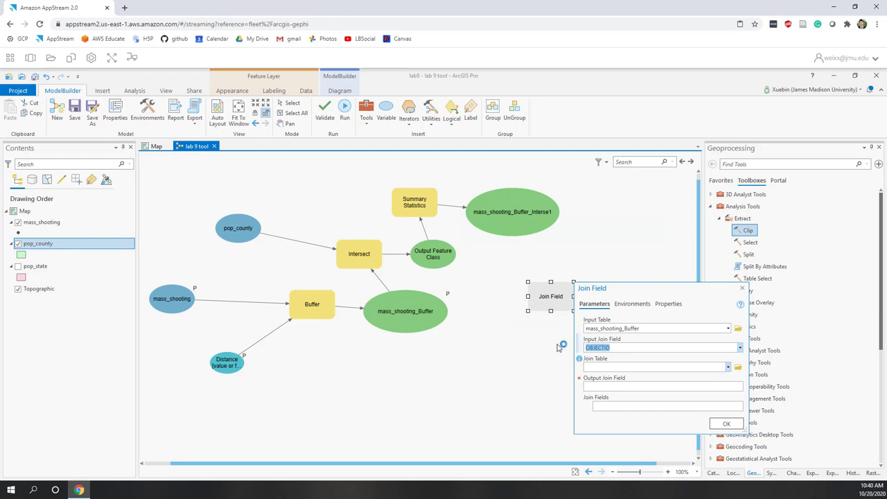
- Set the Join Table to mass_shooting_Buffer_Interse1 with FID_mass_shooting_Buffer as the Output Join Field, and accept the Join Field parameters
left_click(727, 367)
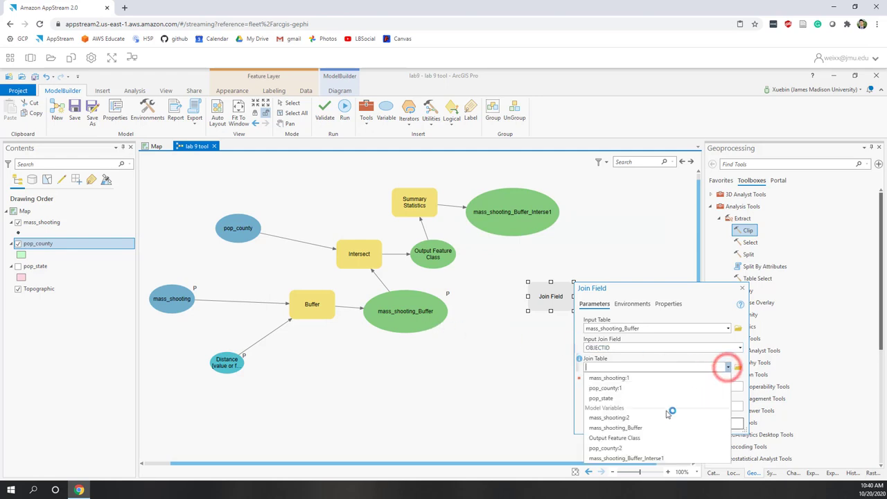
left_click(594, 459)
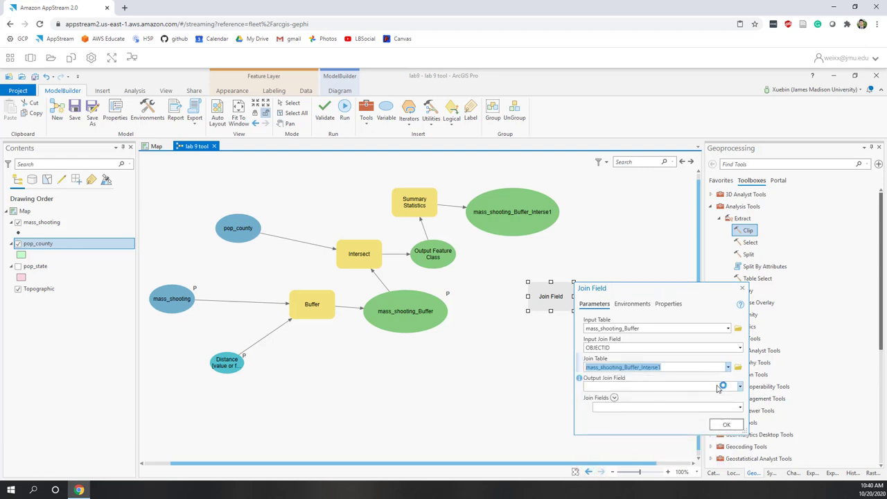
left_click(738, 386)
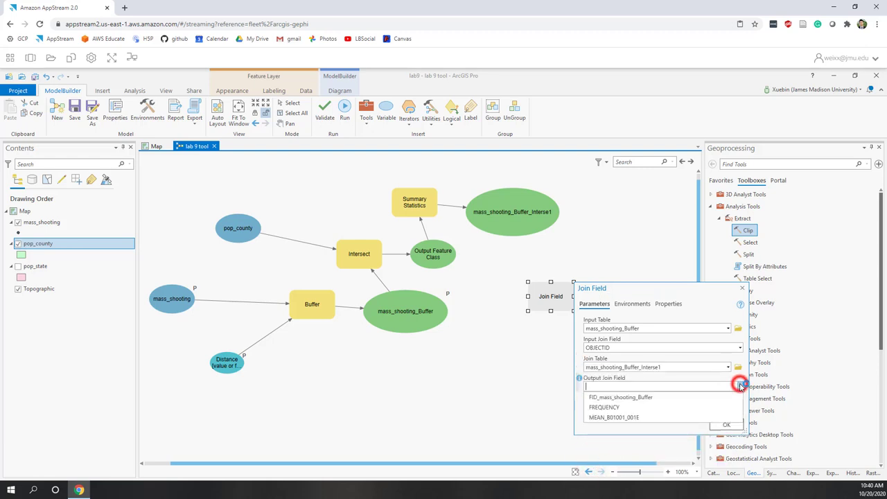
left_click(625, 397)
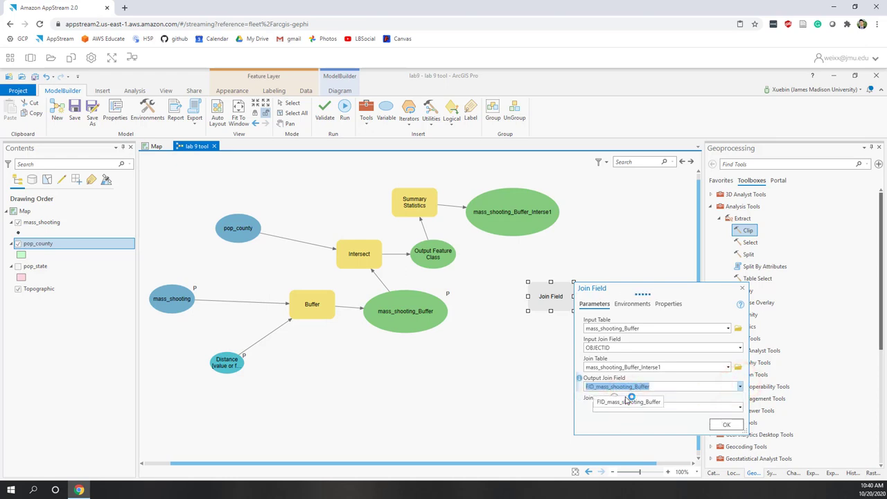
left_click(588, 432)
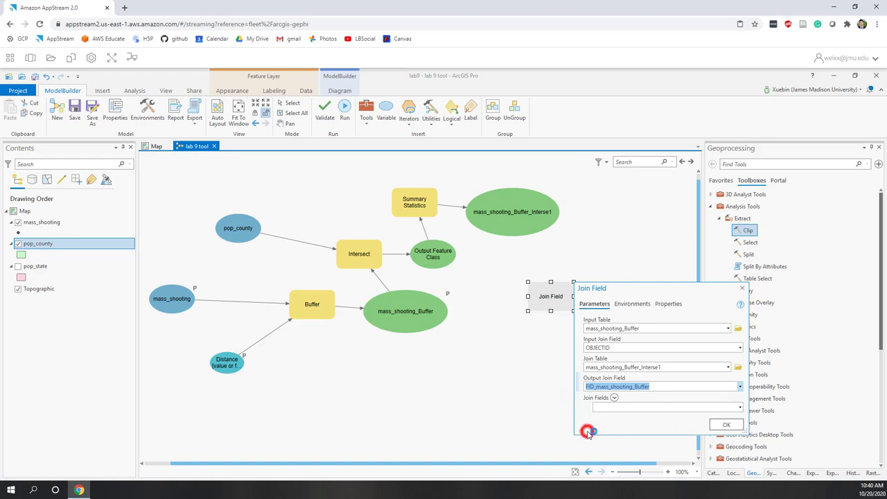
left_click(717, 426)
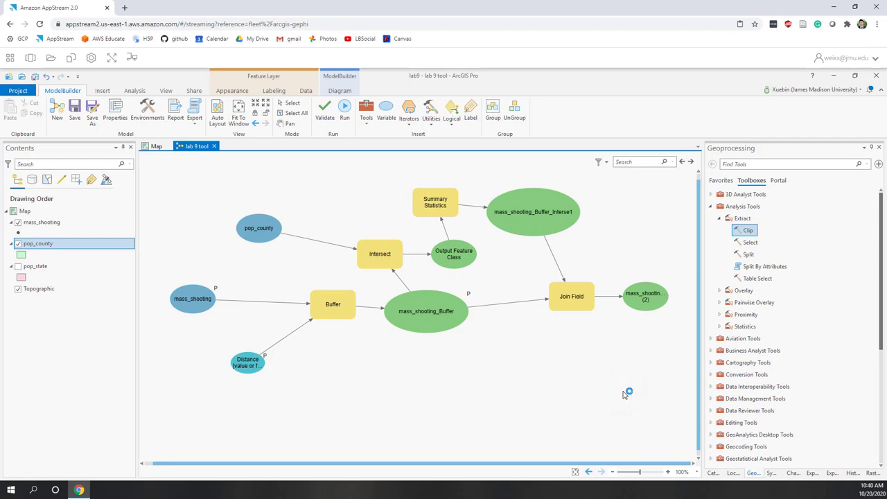
- Rearrange the model diagram with Auto Layout
left_click(214, 124)
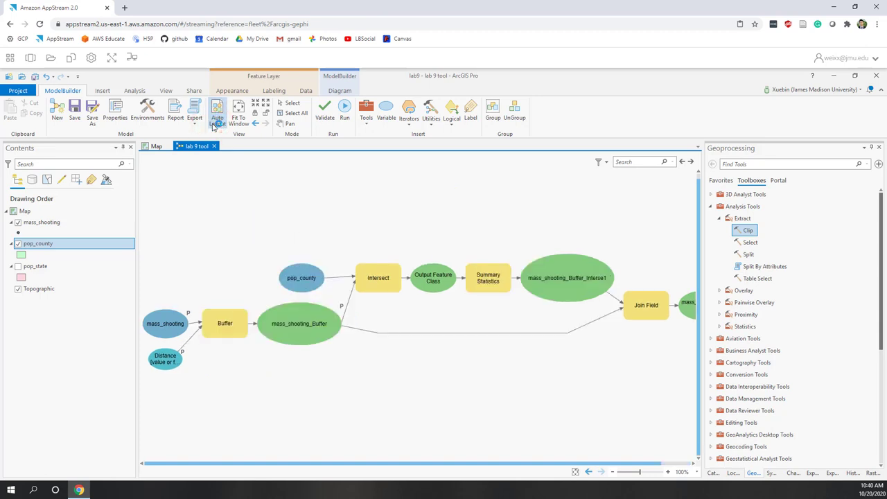
- Fit the lab 9 tool diagram to the window and validate the model
left_click(235, 122)
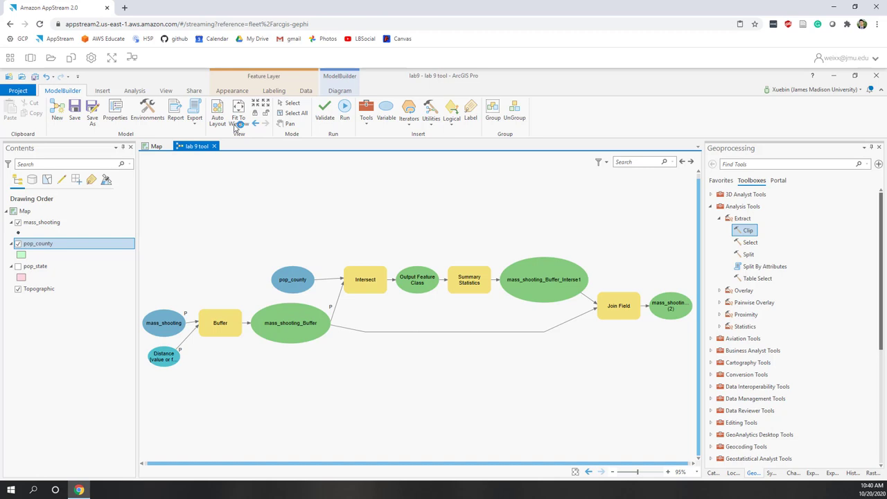
left_click(323, 112)
mouse_move(468, 287)
mouse_move(566, 286)
mouse_move(613, 303)
- Save the lab 9 tool model and run it, moving its progress report clear of the diagram and closing it on completion
left_click(73, 111)
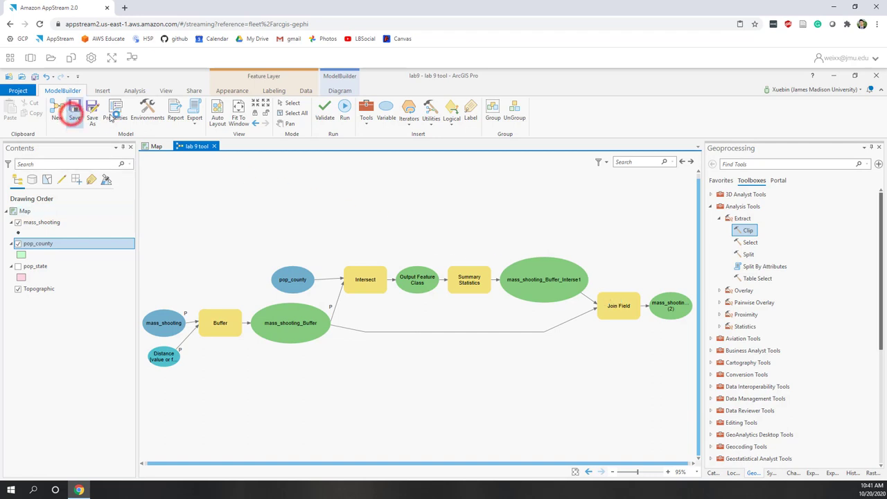
left_click(343, 117)
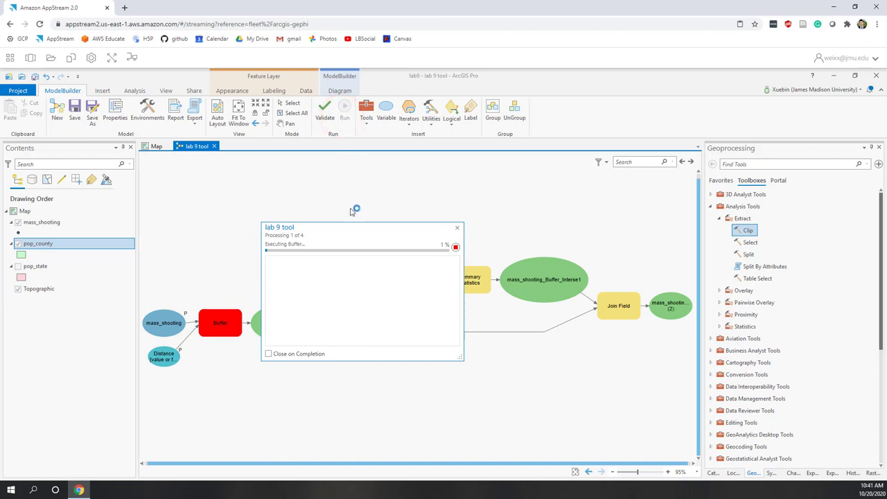
left_click(352, 228)
left_click_drag(323, 202, 244, 117)
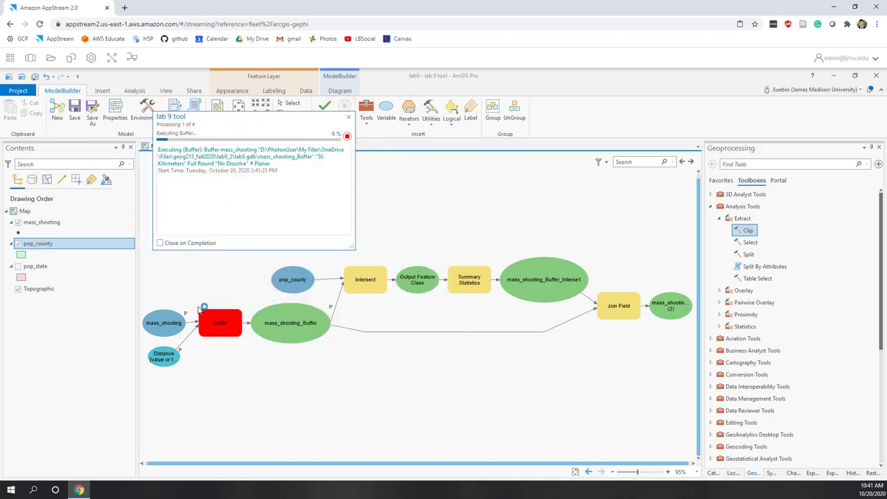
mouse_move(228, 335)
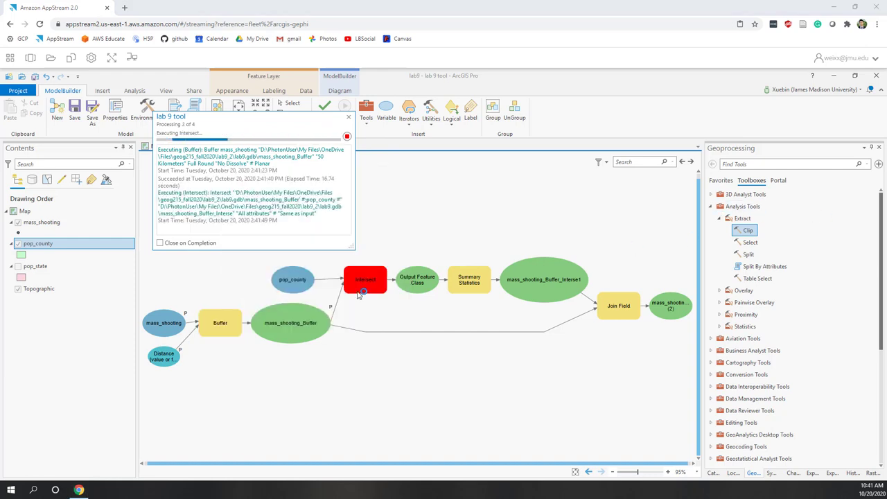
mouse_move(358, 294)
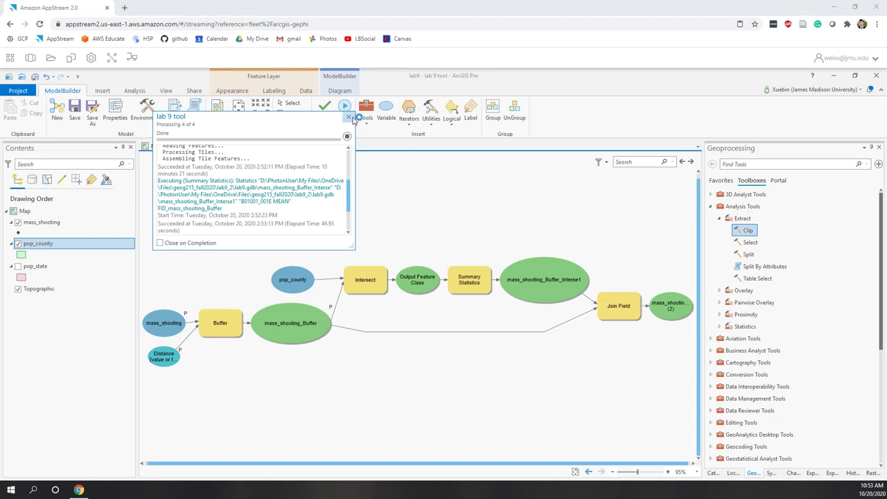
left_click(352, 118)
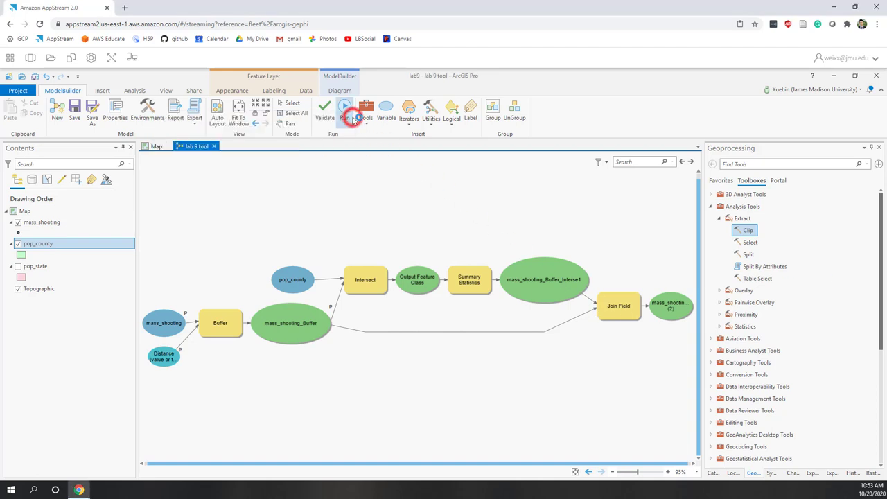
- Refresh the lab9.gdb geodatabase in the project catalog
left_click(712, 472)
left_click(759, 259)
right_click(747, 248)
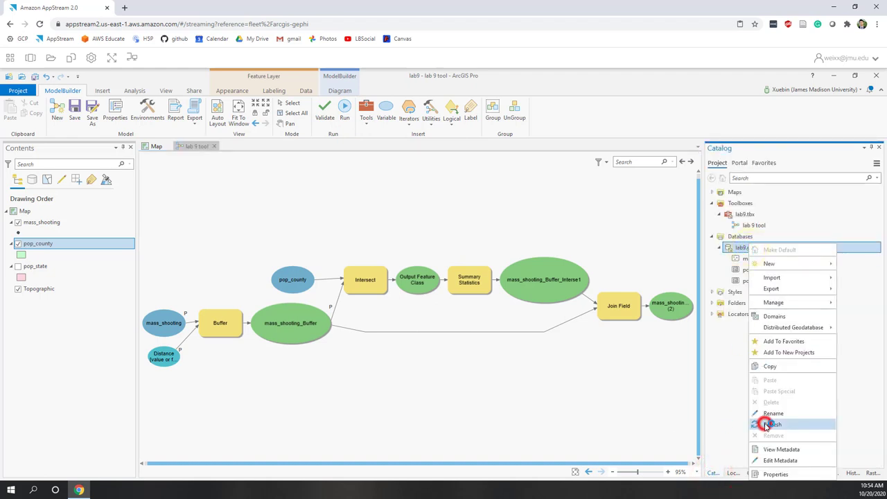
left_click(767, 424)
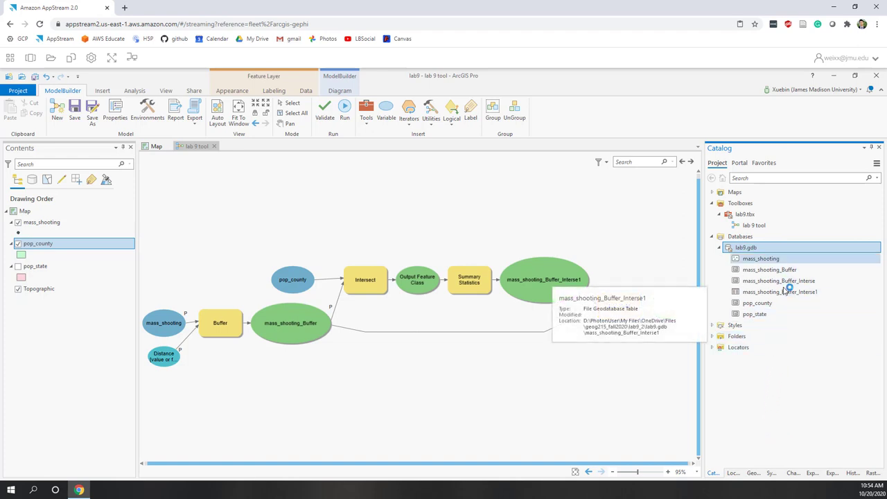
- Switch to the map and add the mass_shooting_Buffer feature class from lab9.gdb to it
left_click(153, 147)
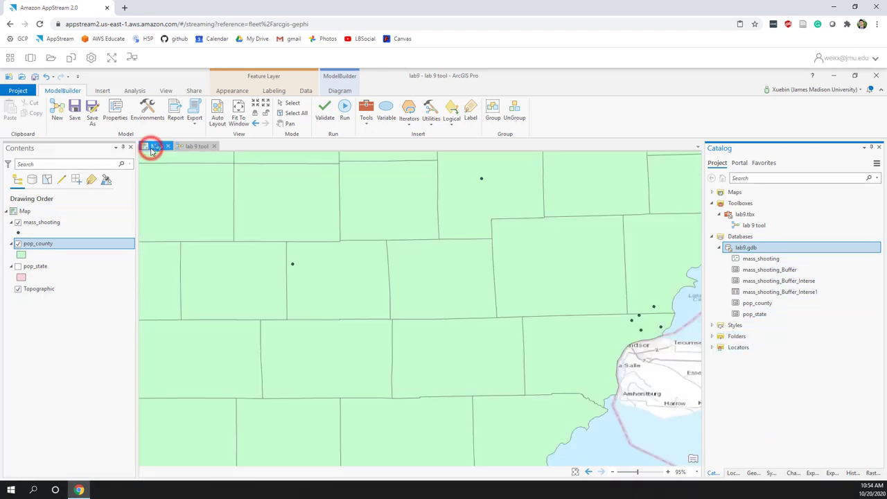
left_click(788, 270)
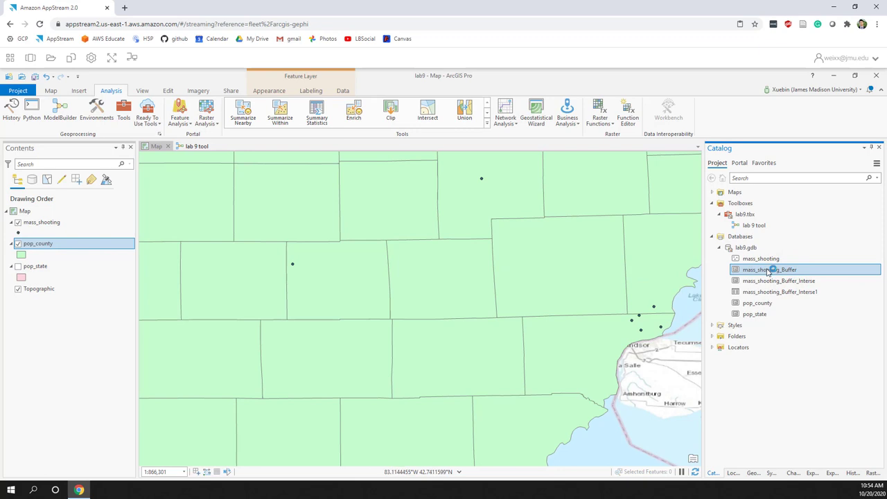
left_click_drag(768, 272, 547, 259)
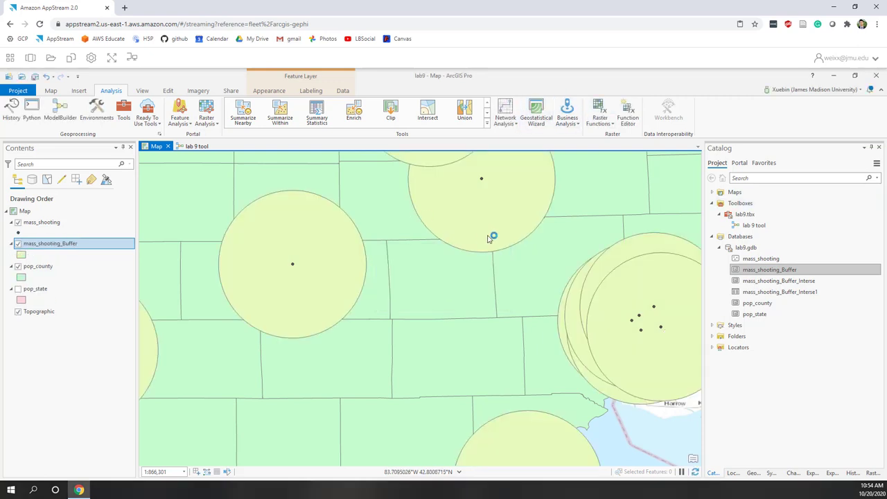
- Add mass_shooting_Buffer_Interse to the map and hide the mass_shooting_Buffer layer
left_click(754, 282)
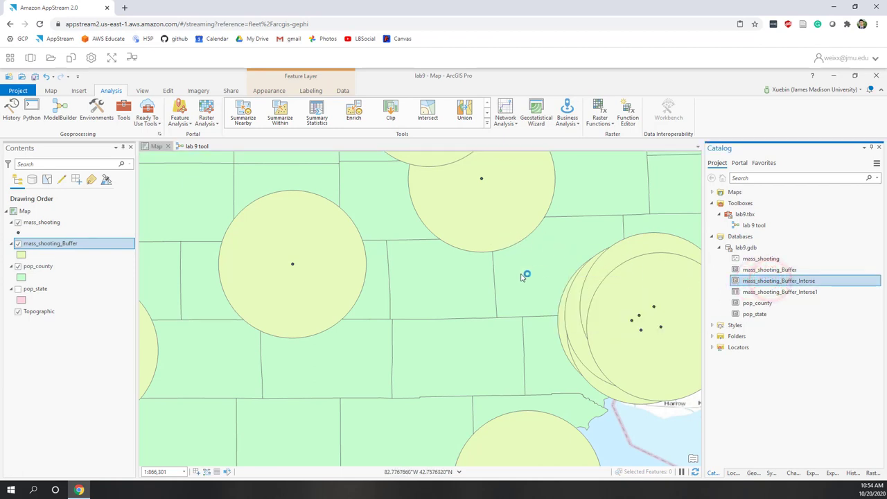
left_click_drag(523, 277, 523, 277)
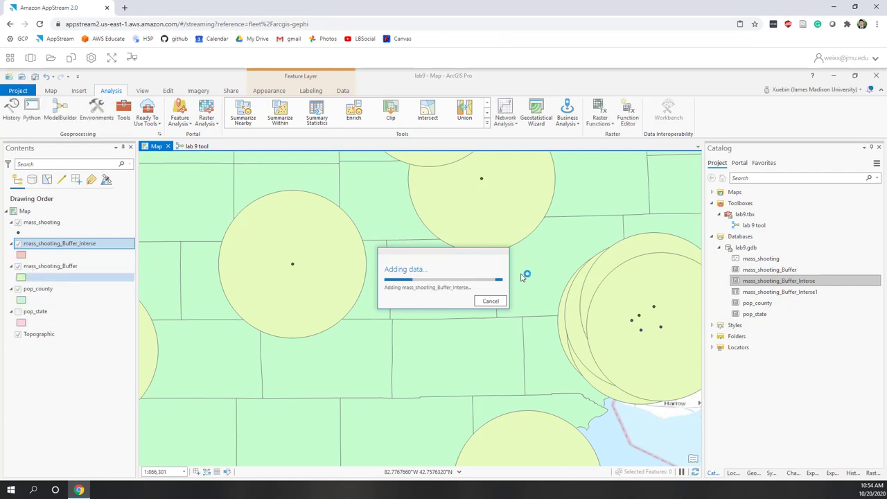
left_click(18, 266)
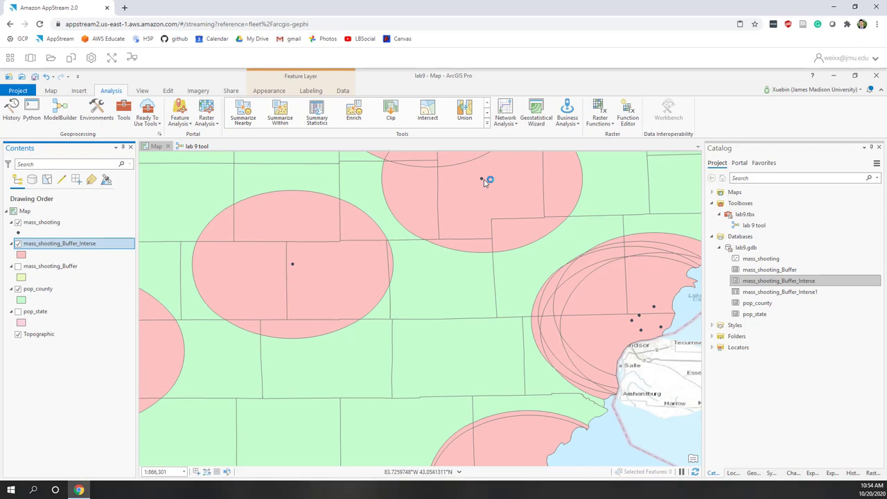
- Add the mass_shooting_Buffer_Interse1 table to the map and examine its MEAN_B01001_001E values, closing the table when done
left_click(797, 293)
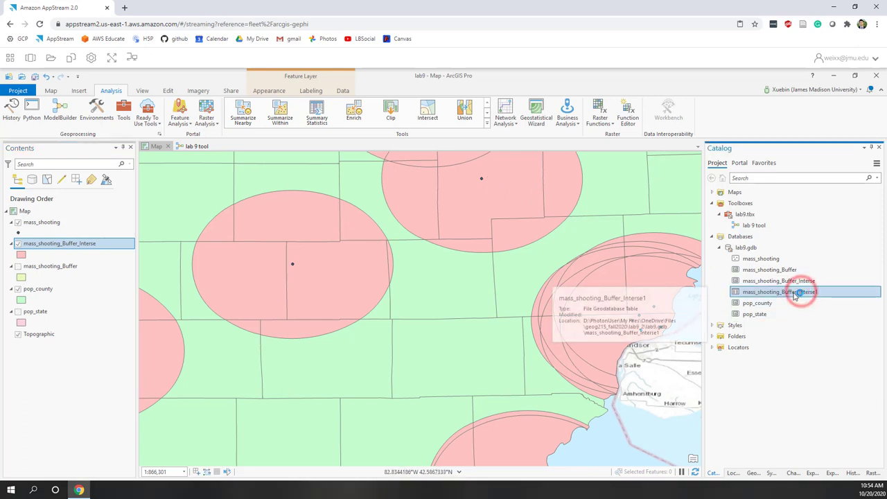
left_click(795, 294)
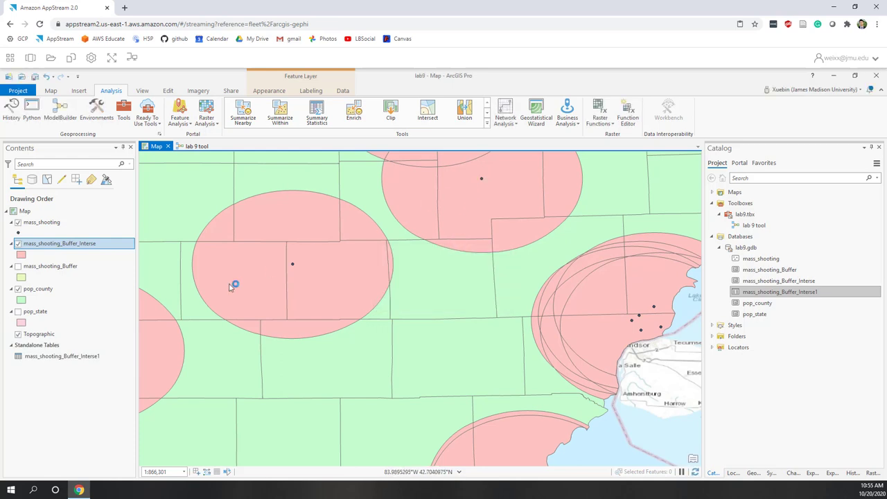
left_click(59, 356)
right_click(60, 357)
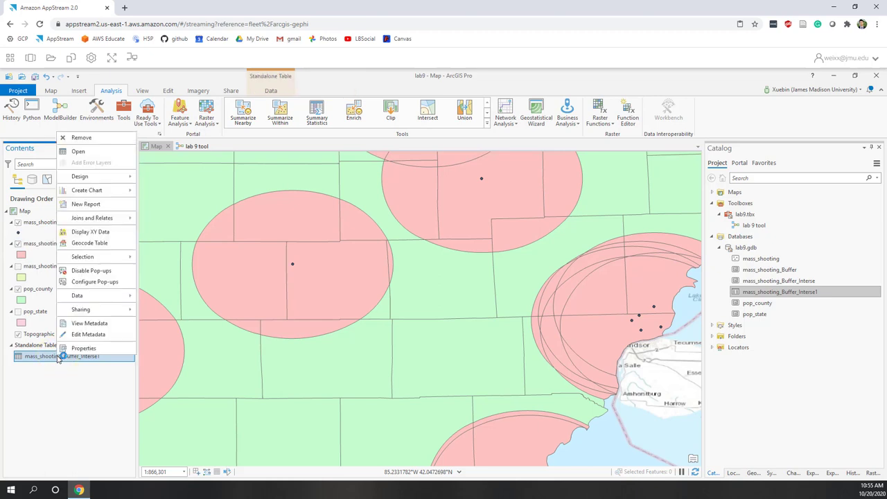
left_click(81, 153)
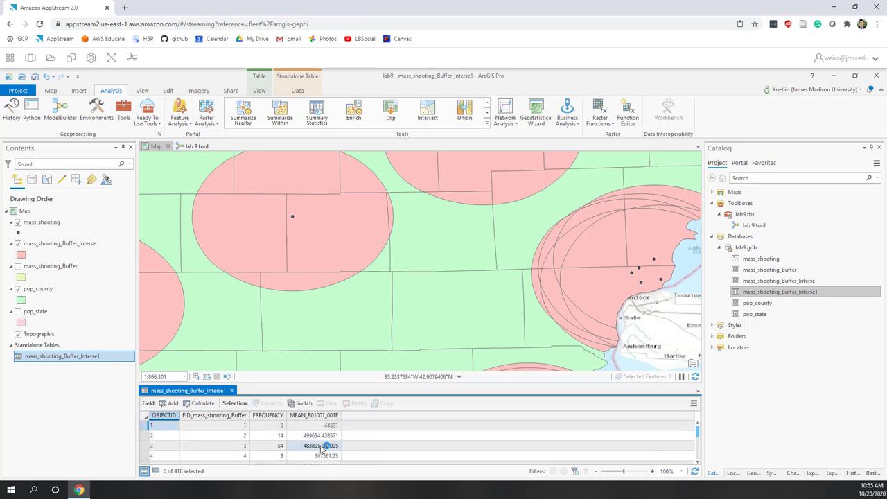
left_click(232, 391)
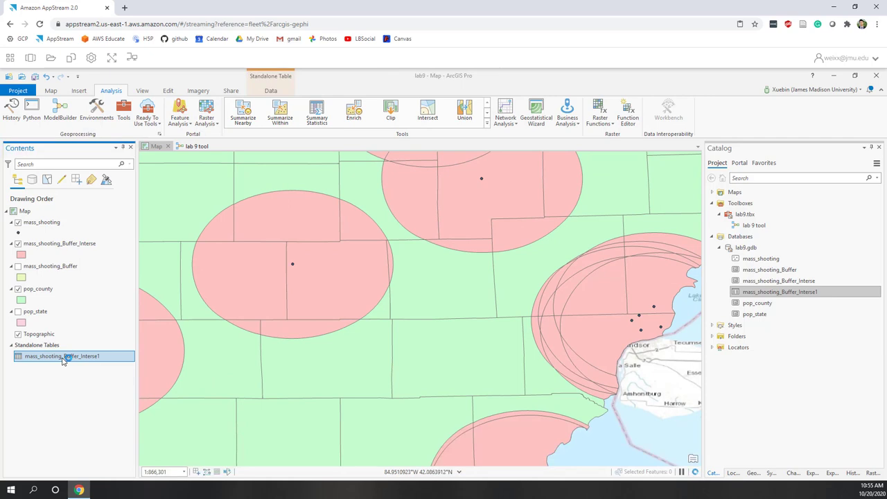
- Display mass_shooting_Buffer instead of mass_shooting_Buffer_Interse and examine the joined fields at the end of its attribute table
left_click(18, 244)
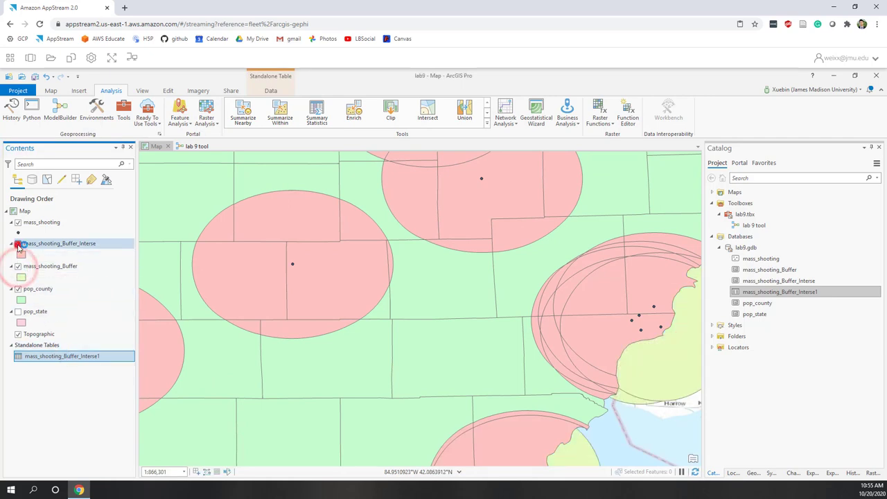
right_click(64, 268)
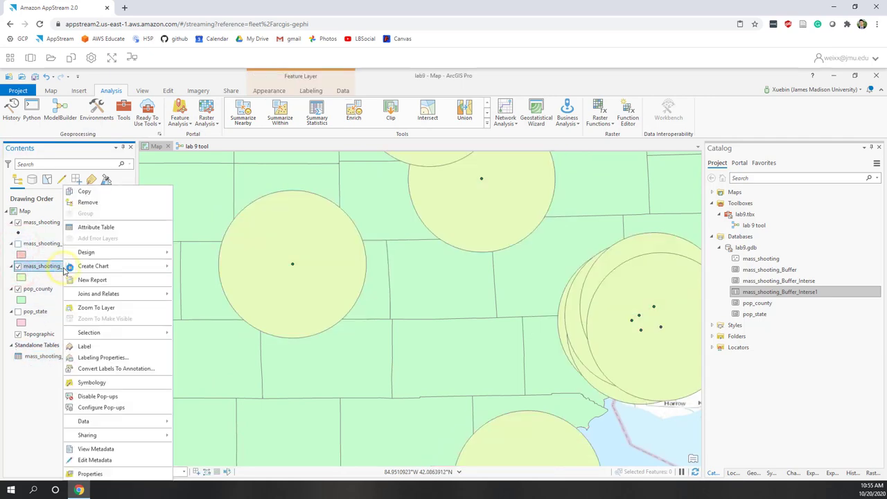
left_click(95, 227)
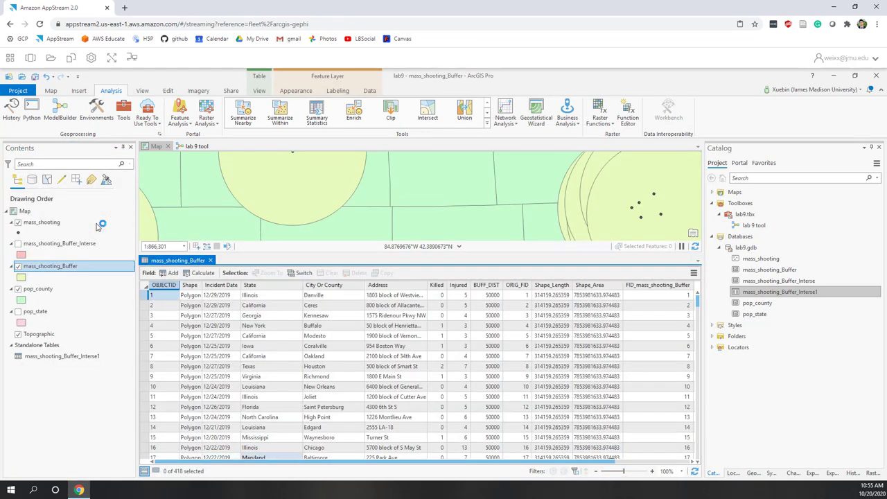
left_click(354, 462)
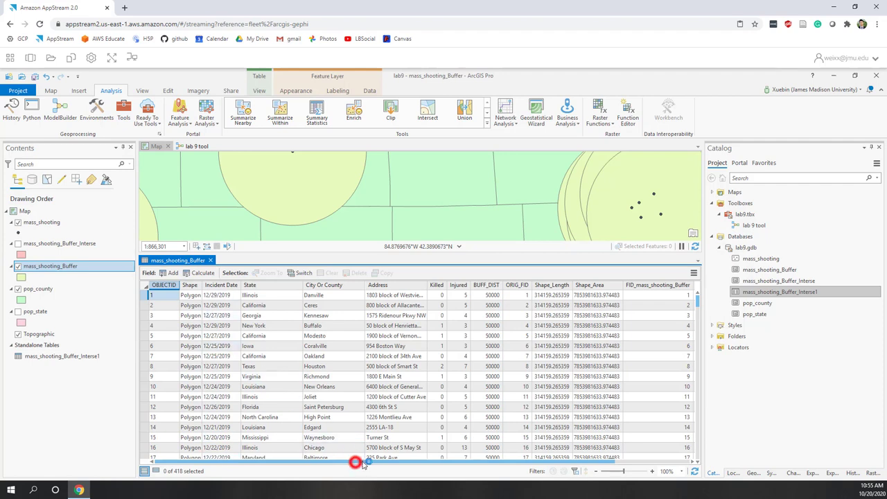
left_click_drag(362, 464, 688, 466)
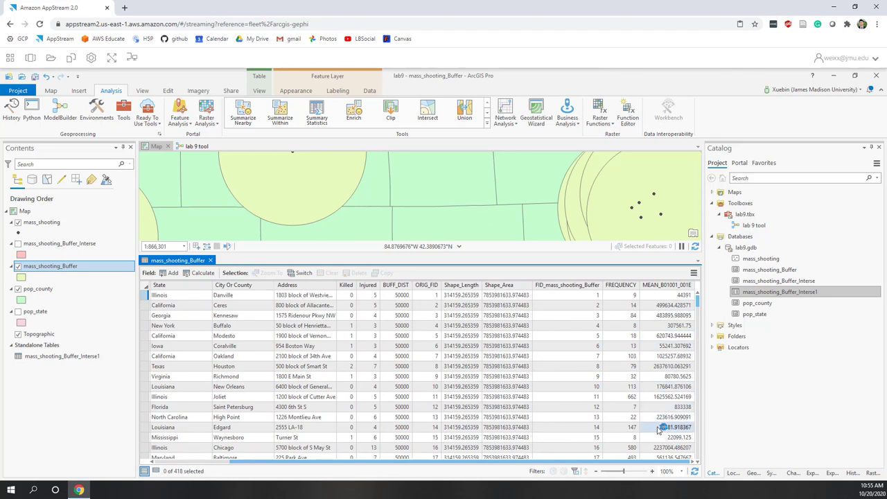
left_click(210, 260)
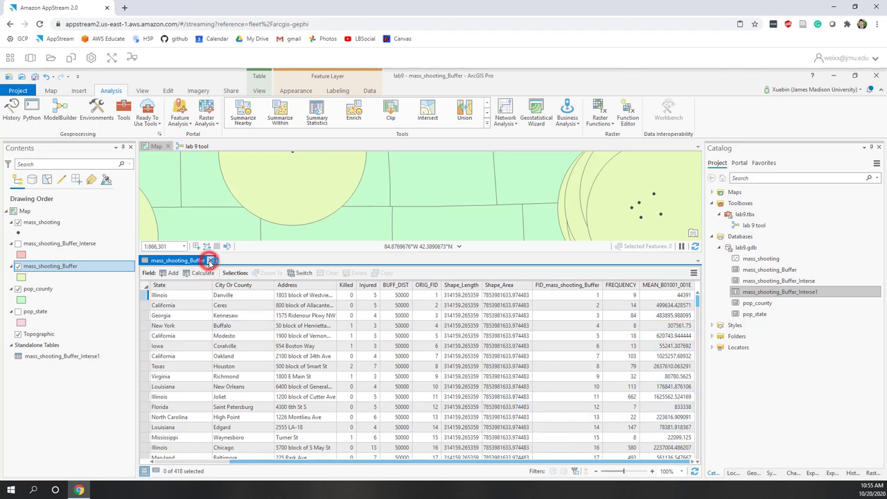
- Return to the lab 9 tool model and save it
left_click(188, 147)
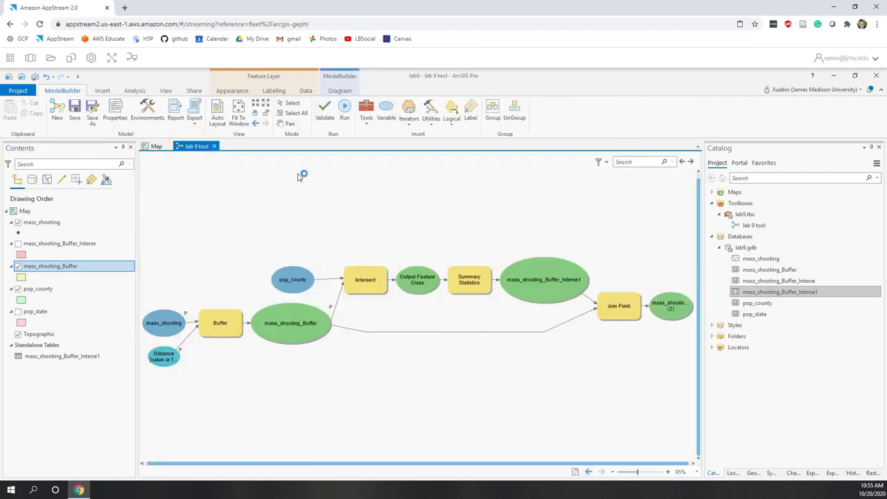
left_click(74, 111)
- Review the model's mass_shooting and pop_county inputs and its Summary Statistics and Join Field tools
left_click(291, 278)
left_click(166, 324)
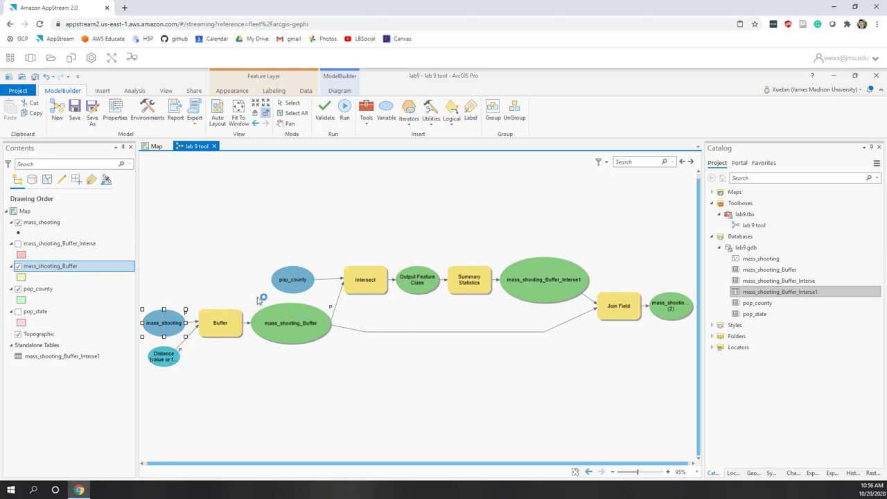
left_click(291, 281)
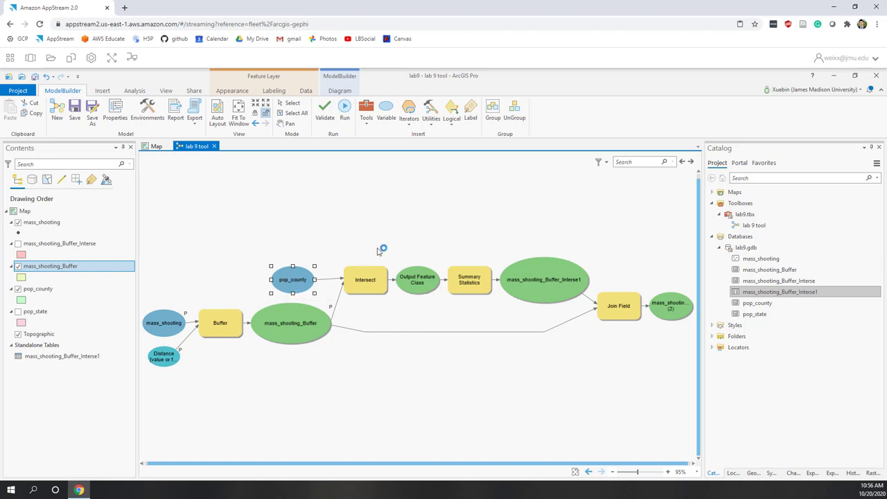
left_click(433, 231)
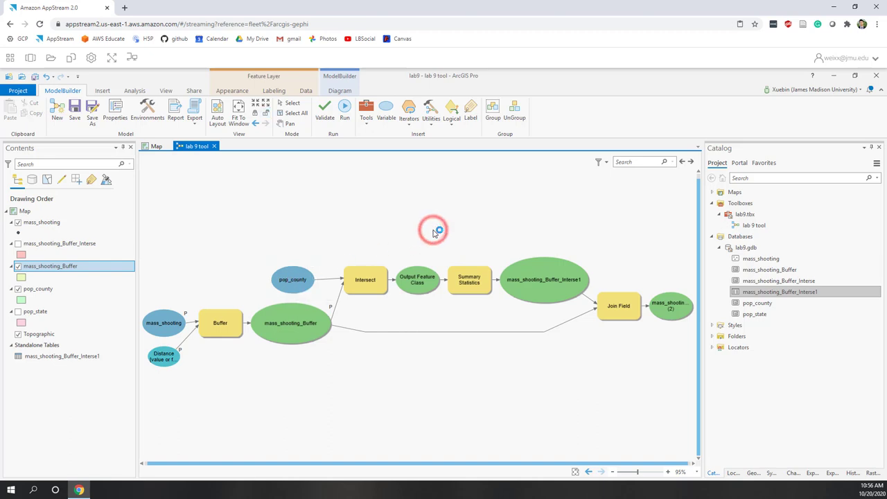
left_click(471, 283)
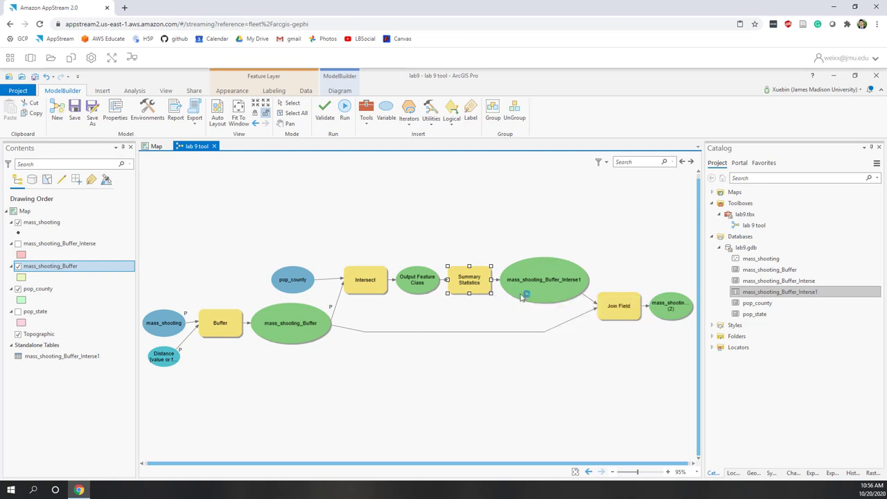
left_click(617, 311)
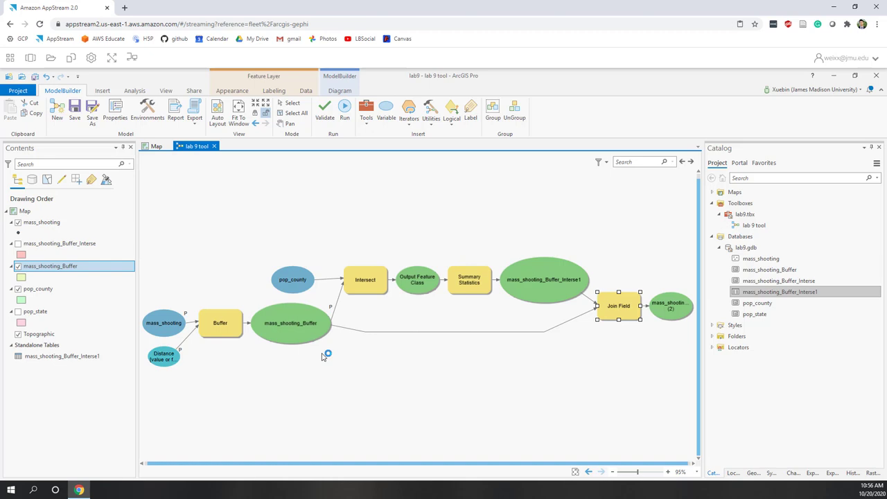
left_click(316, 200)
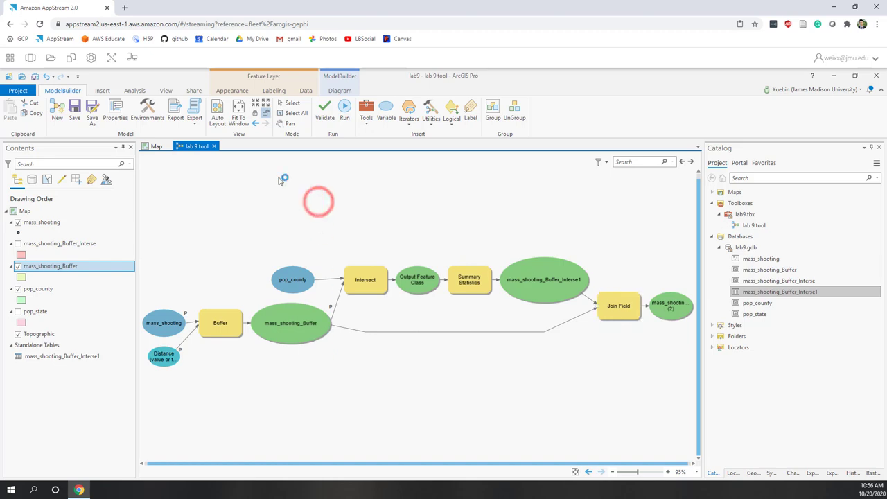
left_click(136, 90)
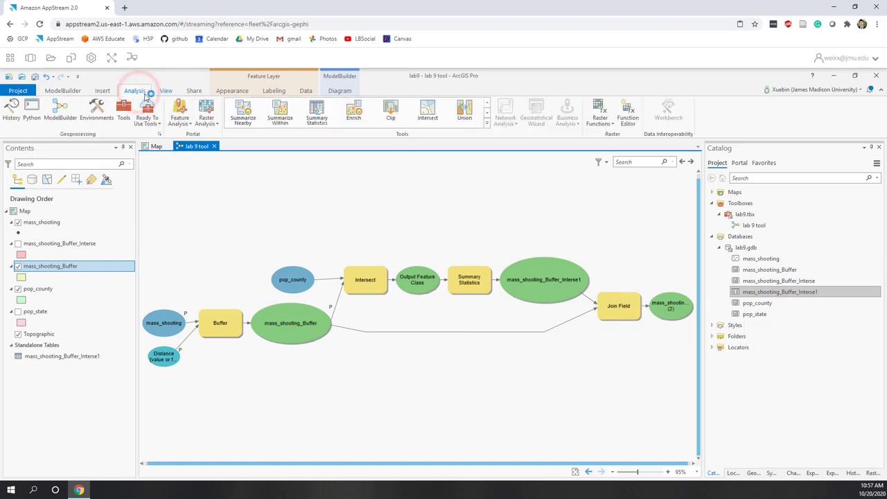
left_click(241, 123)
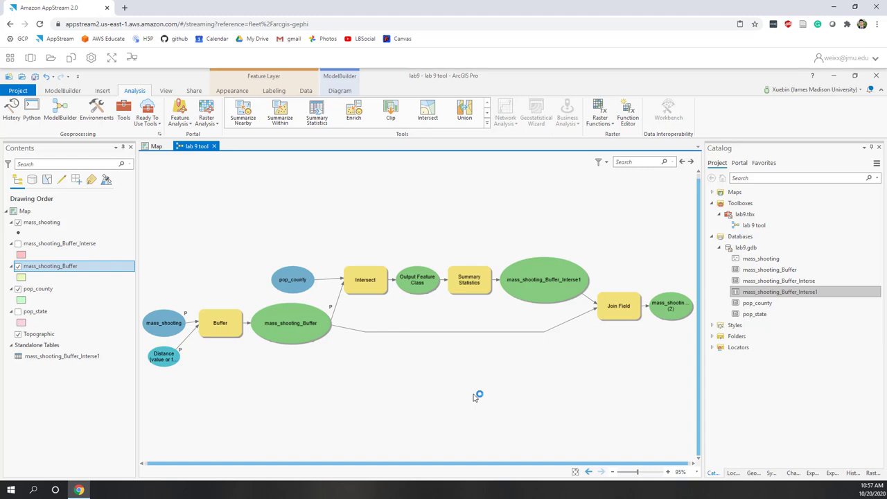
- Open the available actions for the mass_shooting_Buffer feature class in lab9.gdb
left_click(767, 271)
right_click(767, 271)
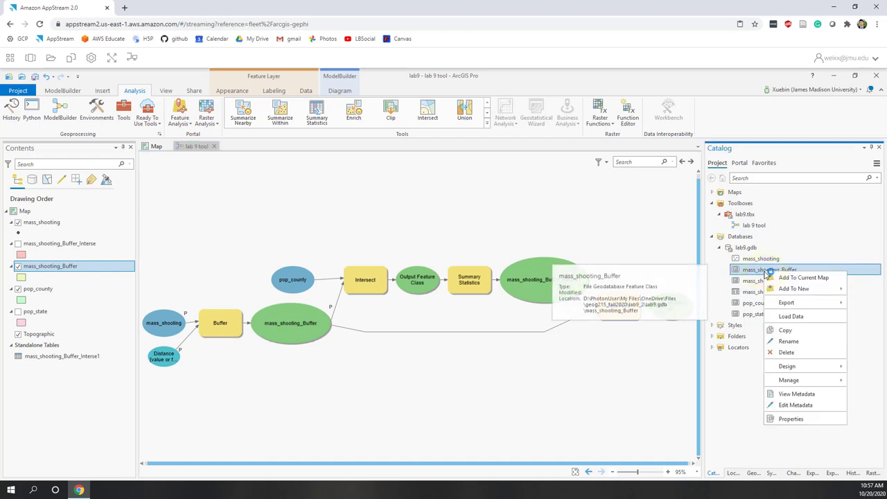
- Permanently delete mass_shooting_Buffer, mass_shooting_Buffer_Interse and mass_shooting_Buffer_Interse1 from lab9.gdb
left_click(785, 353)
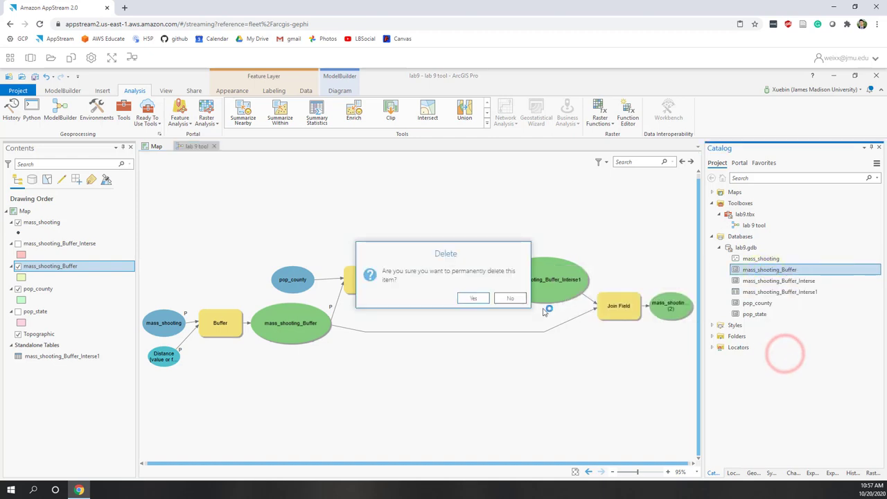
left_click(474, 298)
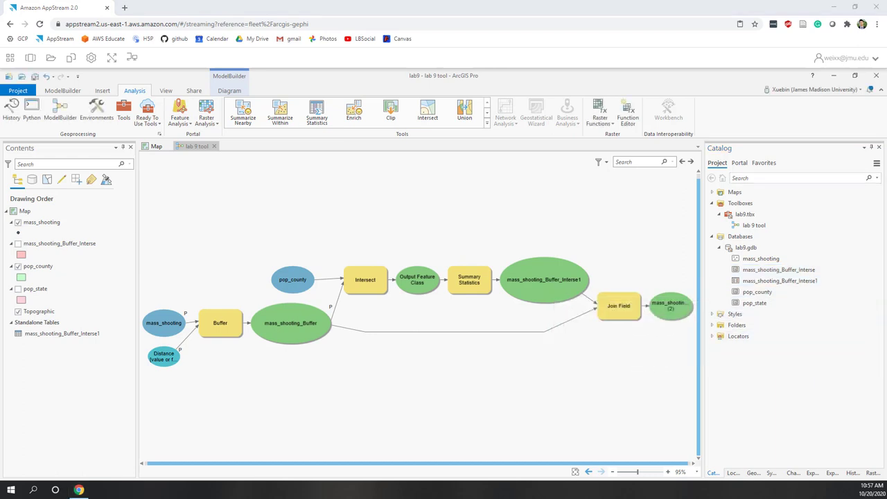
right_click(794, 273)
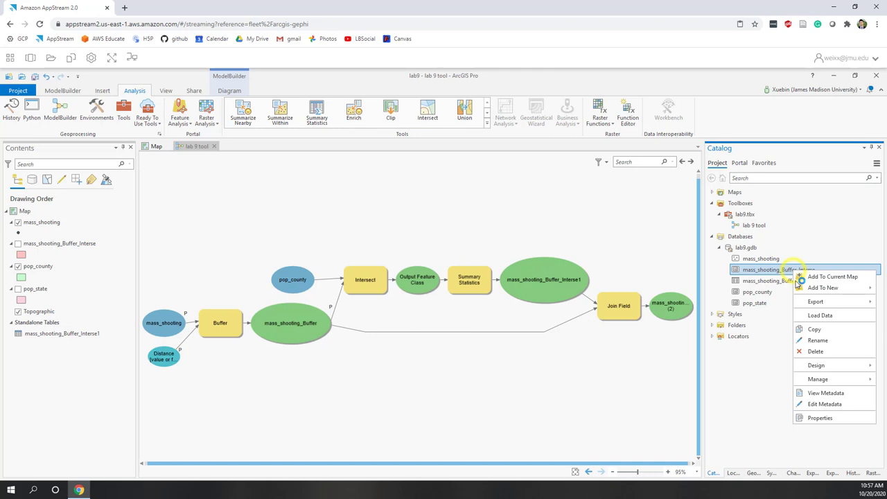
left_click(809, 351)
left_click(477, 298)
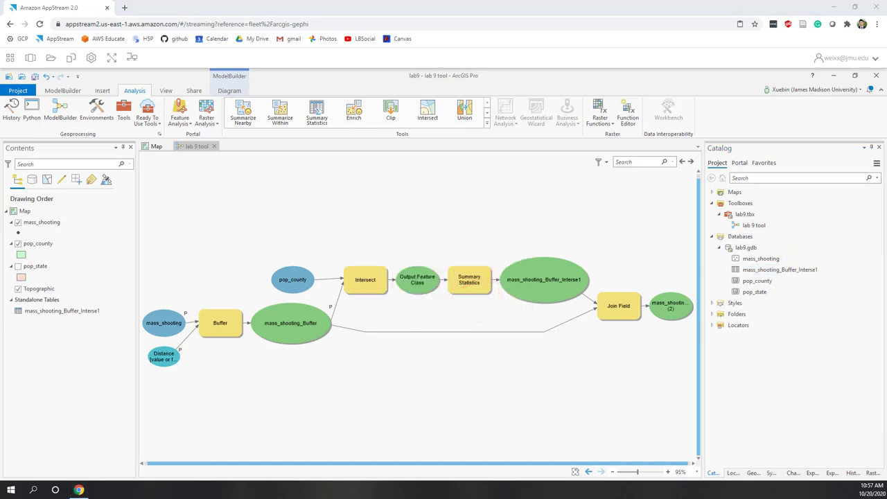
right_click(784, 270)
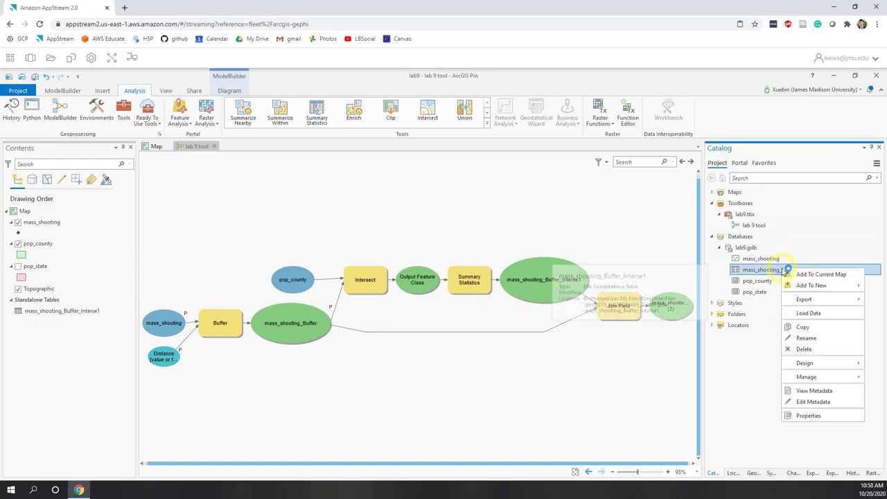
left_click(792, 349)
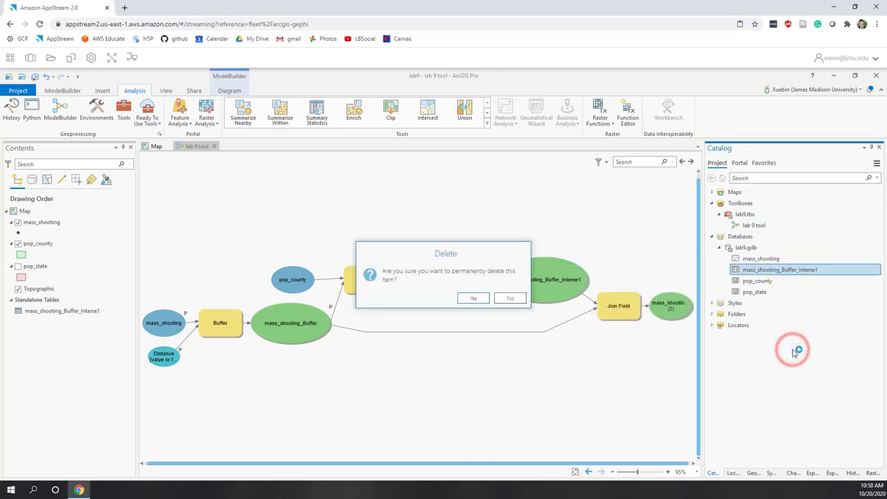
left_click(473, 298)
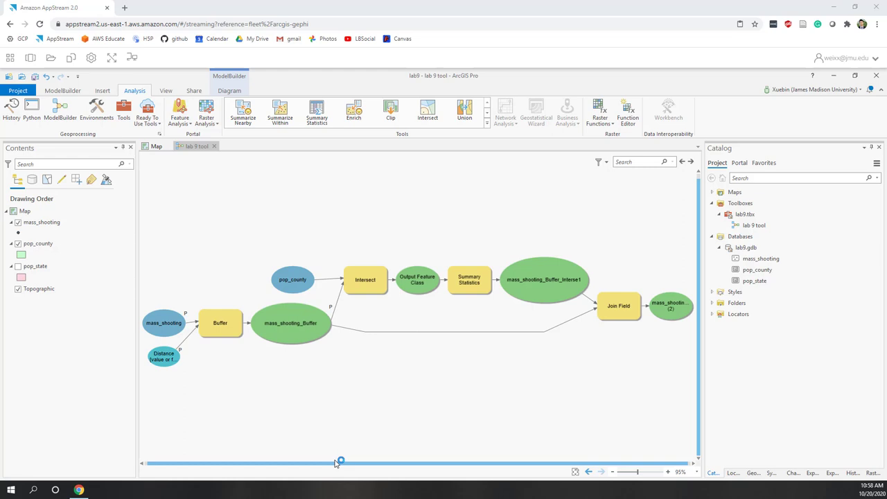
- Make the pop_county input variable a model parameter in the lab 9 tool model
left_click(166, 324)
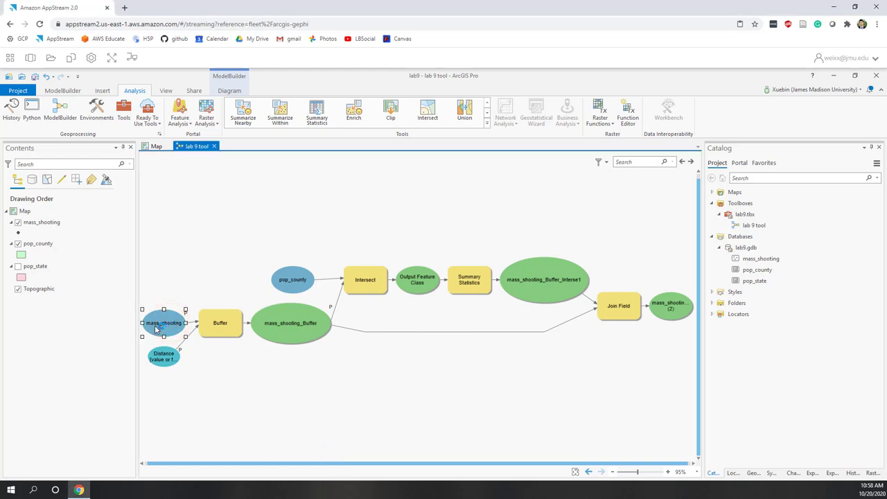
left_click(234, 233)
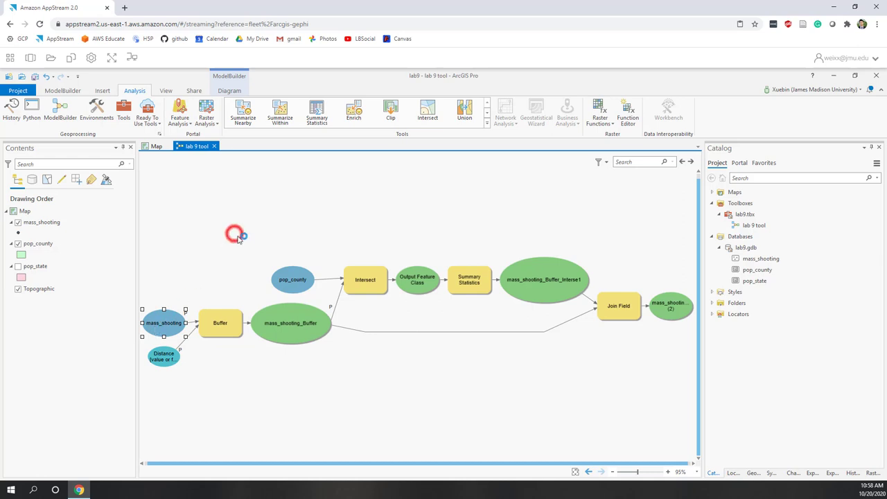
left_click(291, 279)
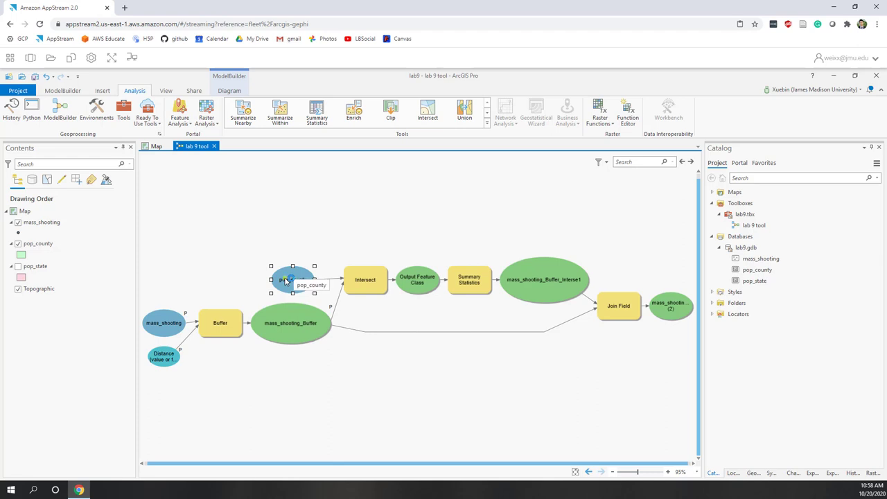
right_click(285, 281)
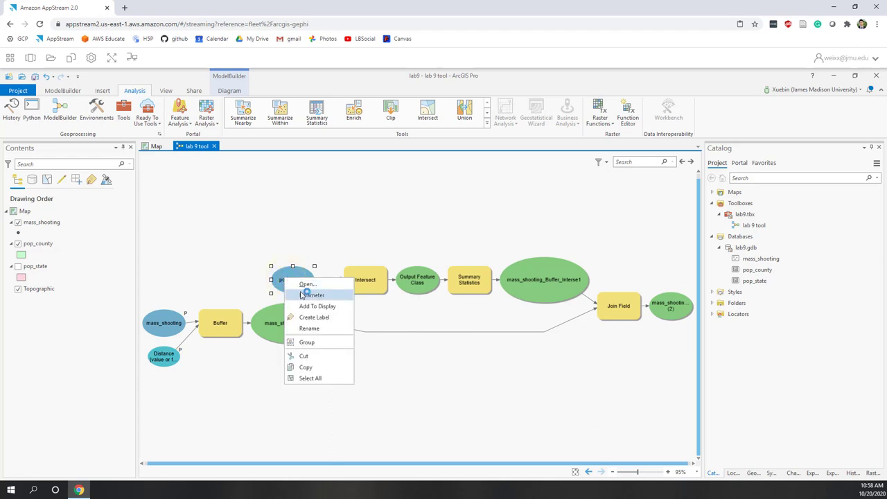
left_click(305, 294)
left_click(214, 230)
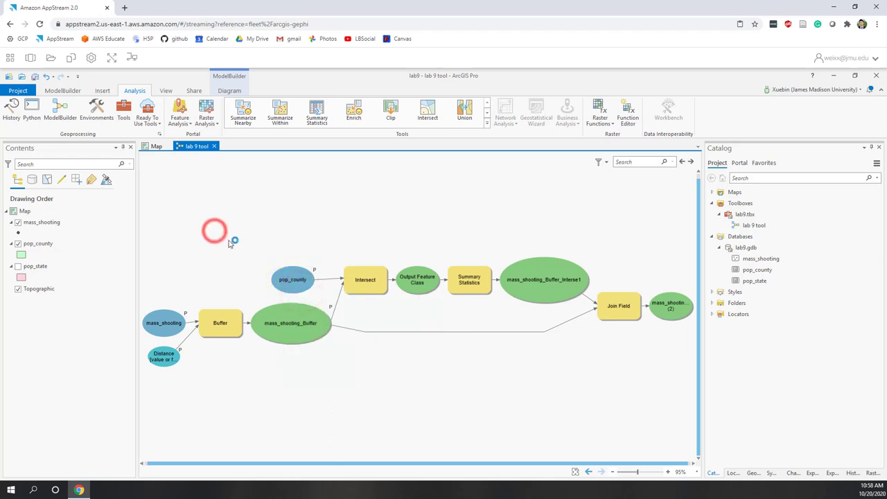
- Enlarge the Distance variable's oval below mass_shooting so its full label fits
left_click(291, 283)
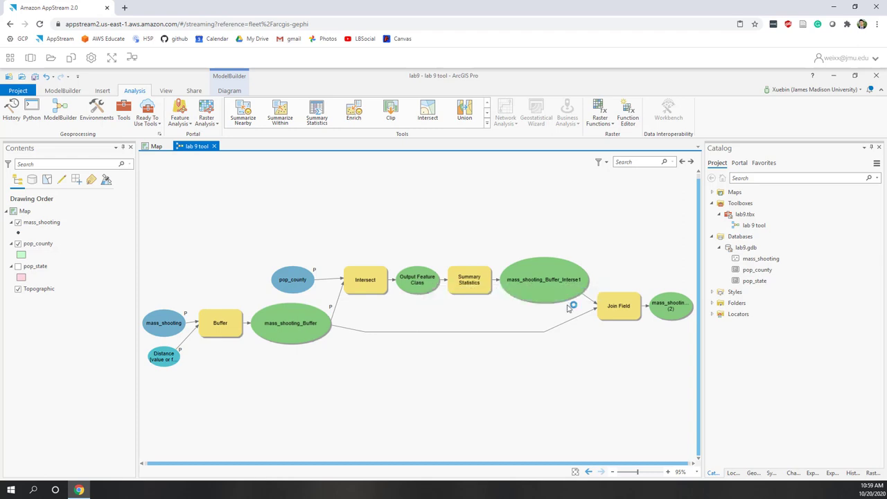
left_click(504, 408)
left_click(168, 357)
left_click_drag(180, 366, 199, 379)
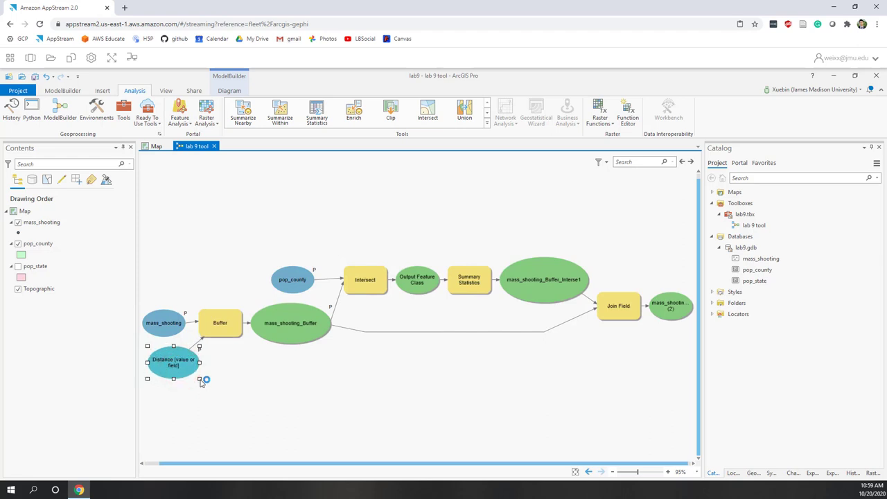
left_click(281, 390)
- Review the Summary Statistics tool's parameters in the model, including its statistics and case fields
mouse_move(186, 372)
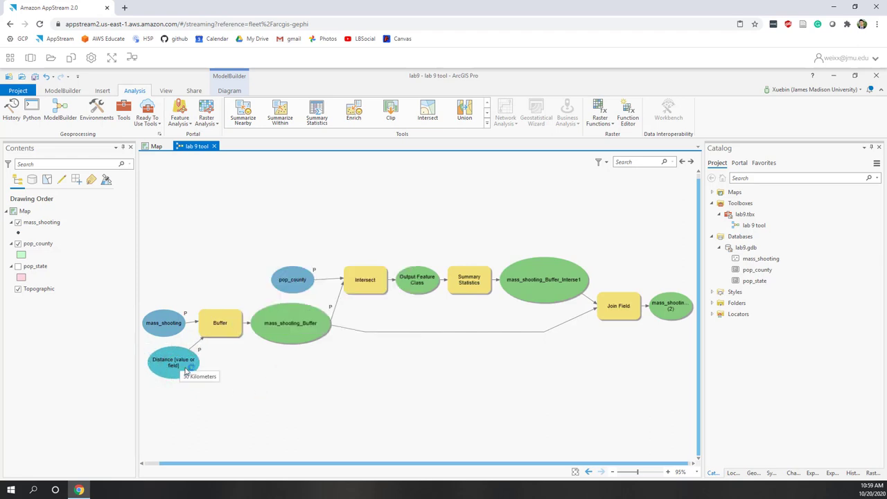
mouse_move(365, 295)
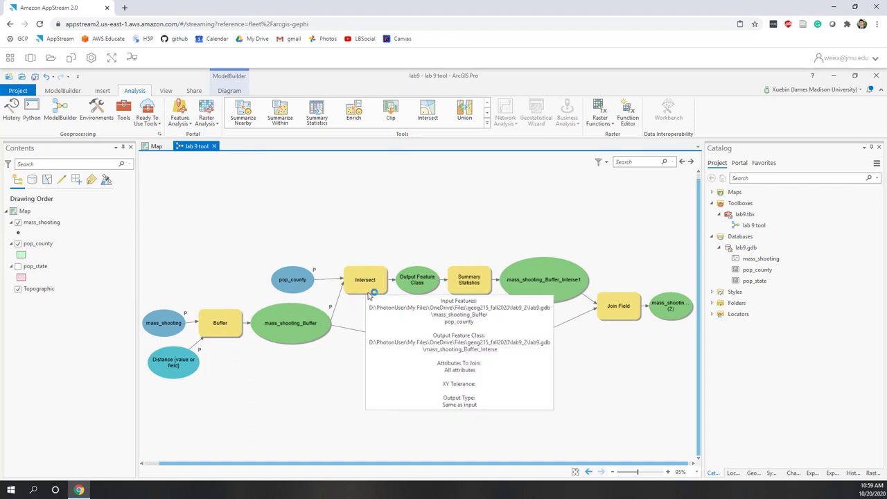
left_click(468, 281)
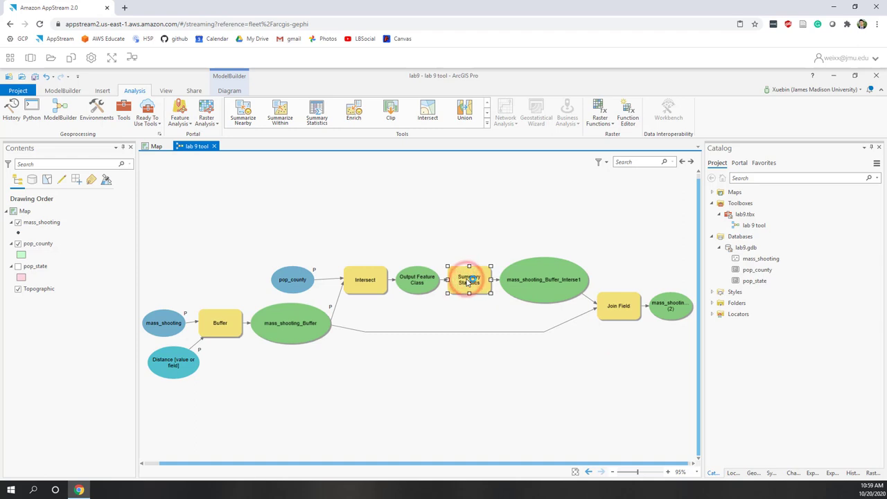
double_click(468, 280)
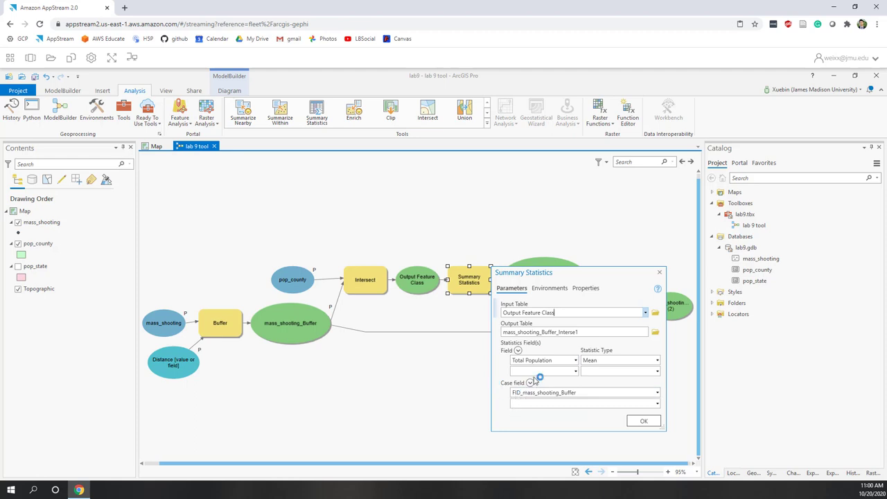
left_click(658, 272)
left_click(501, 238)
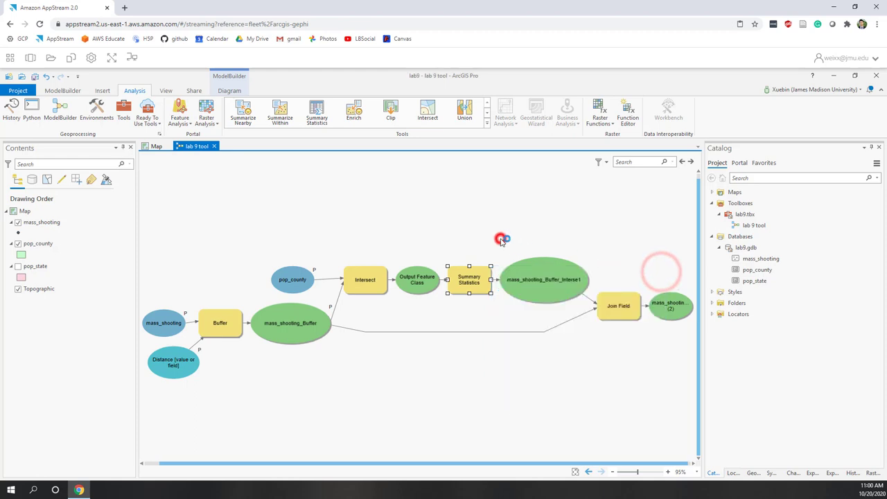
- Create a Statistics Field(s) variable from the Summary Statistics tool's parameter and place it below the Output Feature Class element
right_click(465, 281)
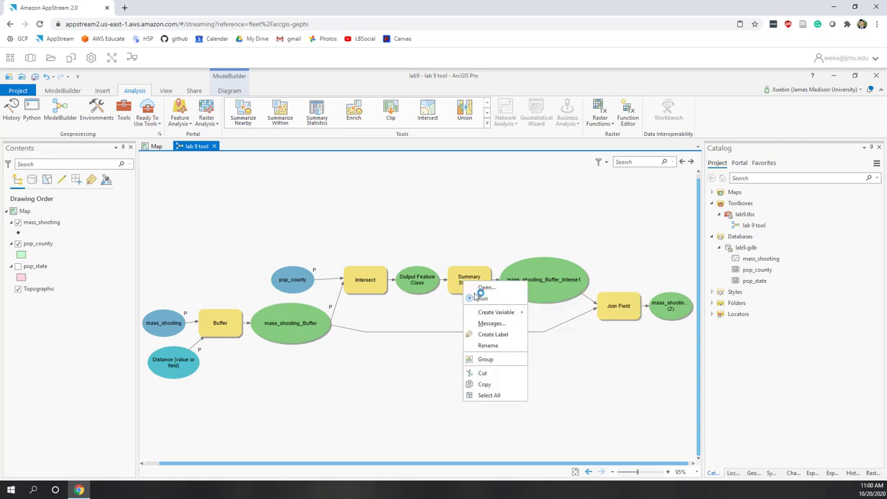
left_click(491, 313)
mouse_move(564, 313)
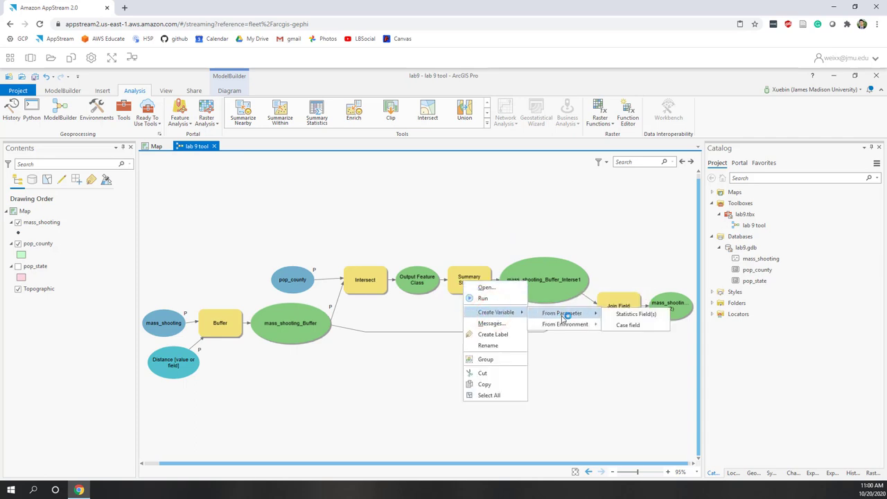
left_click(626, 314)
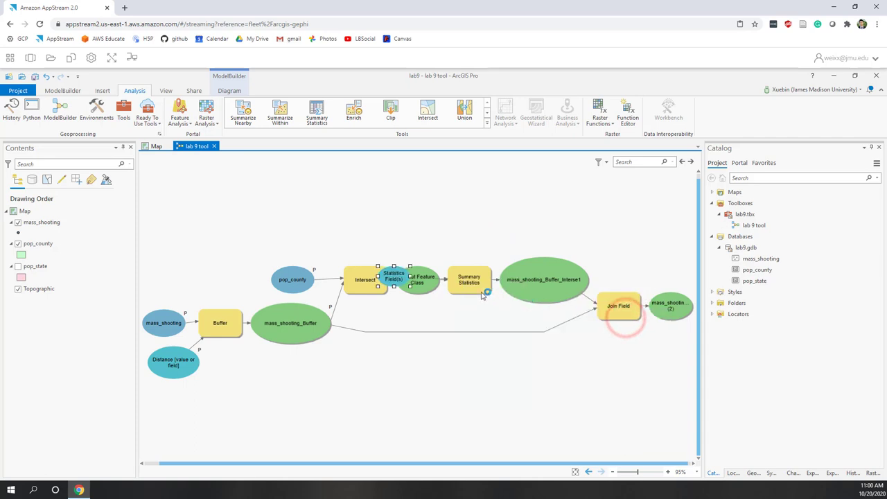
left_click_drag(395, 279, 399, 345)
left_click(493, 373)
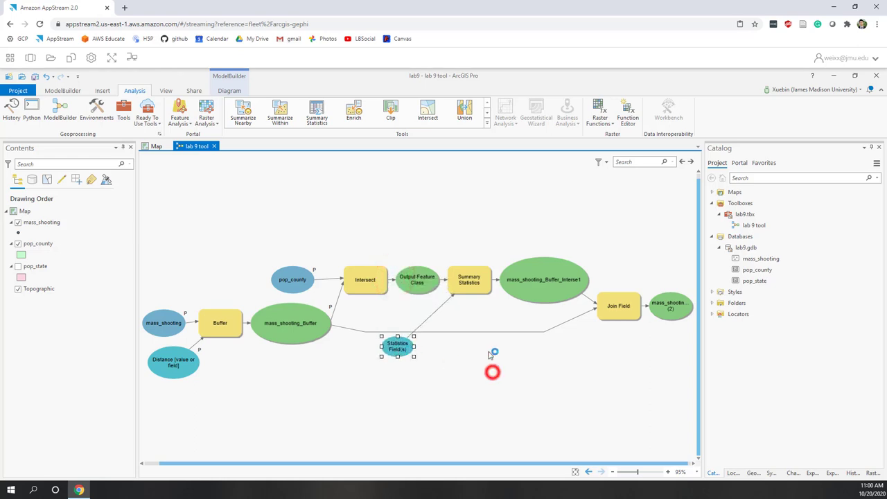
- Create a Case field variable from the Summary Statistics tool's parameter and place it below the tool
right_click(475, 281)
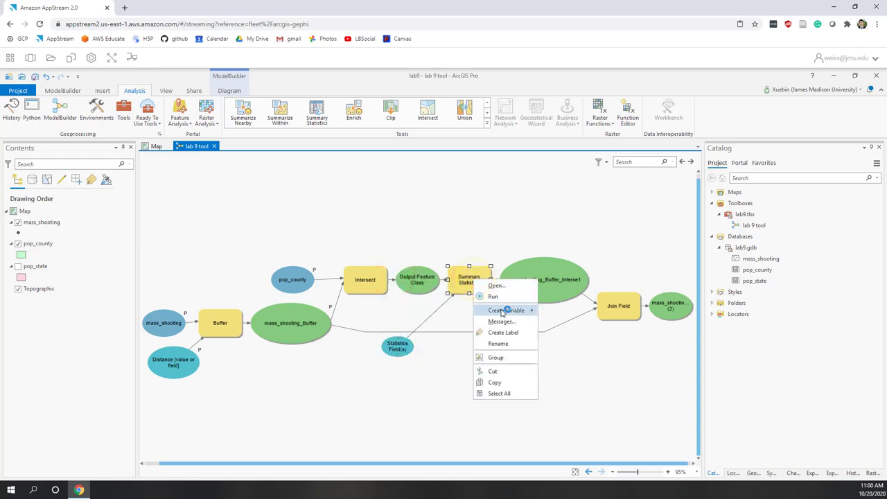
left_click(503, 312)
left_click(564, 311)
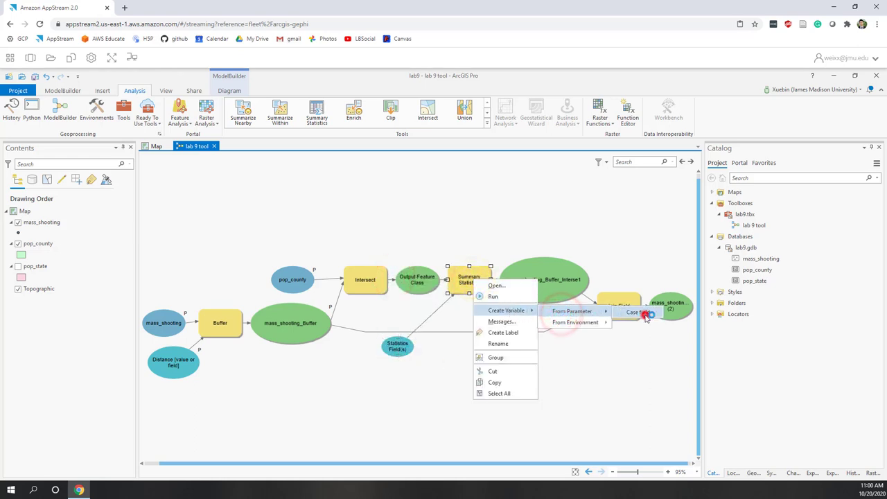
left_click(644, 315)
left_click(495, 392)
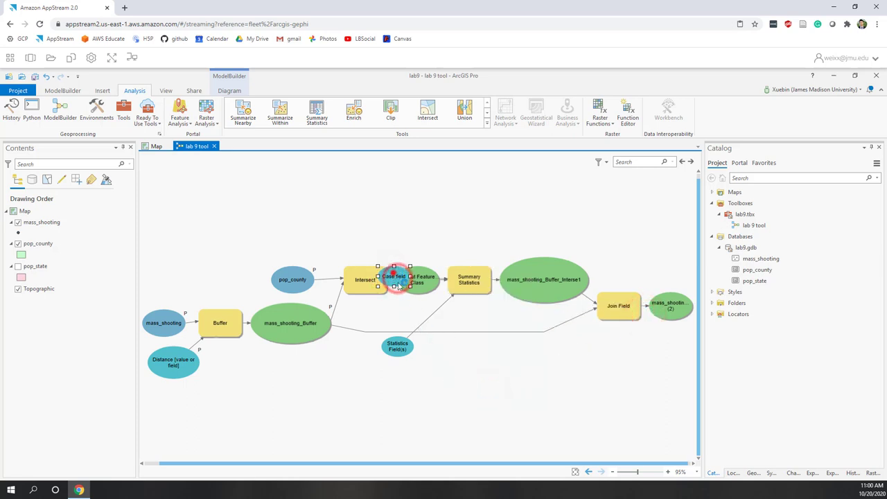
left_click_drag(393, 276, 478, 389)
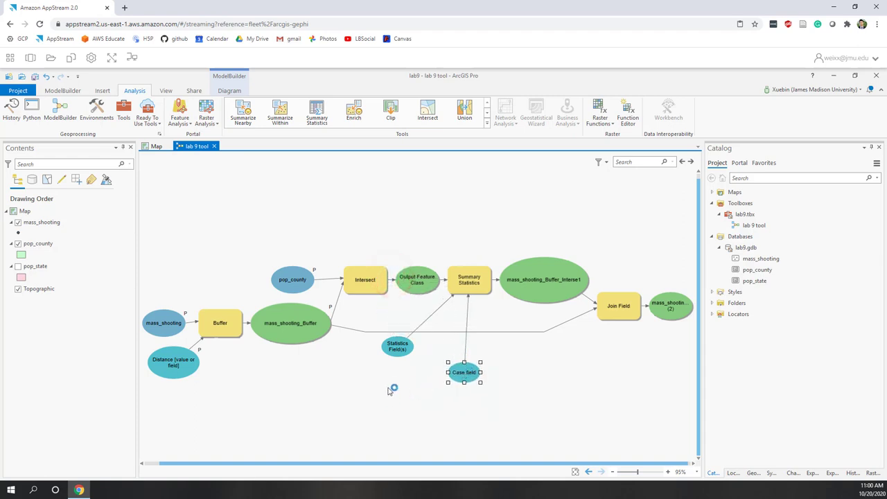
- Review the Statistics Field(s) variable's field and statistic type, and make the variable a model parameter
left_click(397, 348)
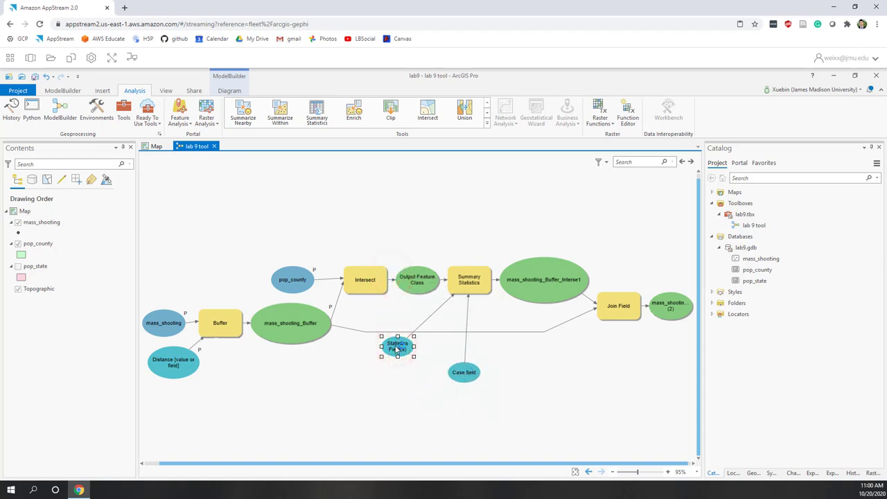
double_click(397, 349)
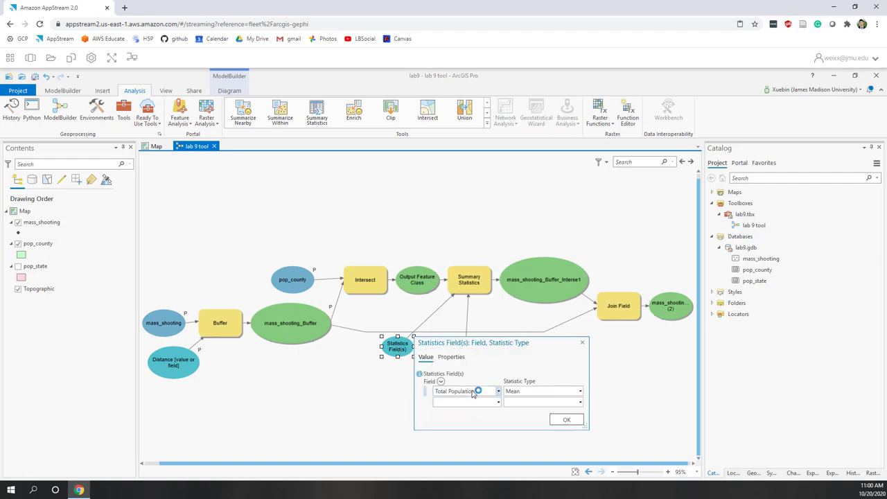
left_click(531, 392)
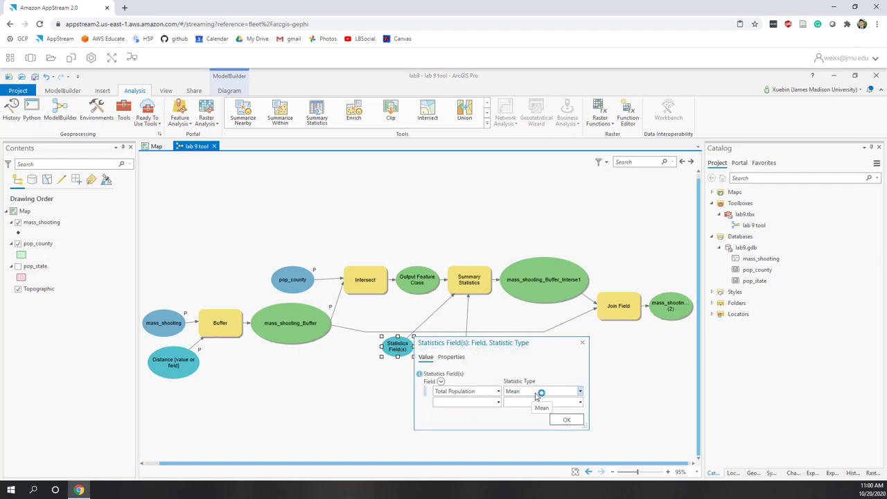
left_click(583, 343)
left_click(381, 367)
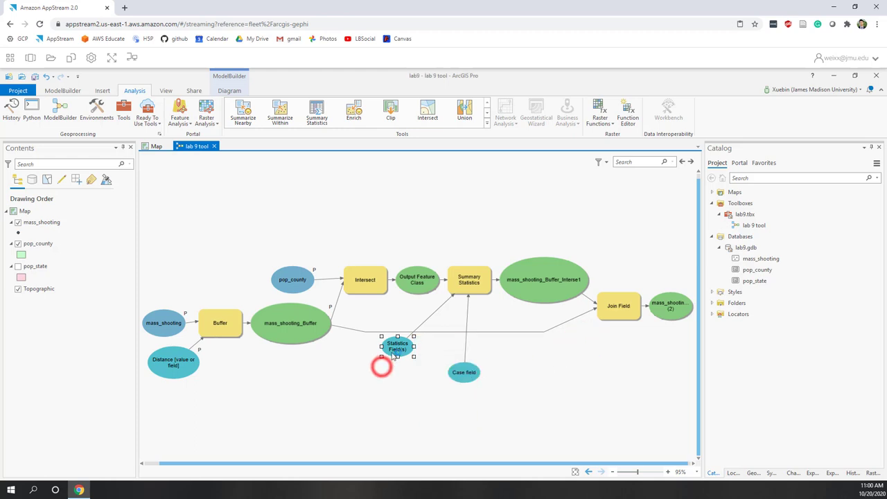
right_click(397, 346)
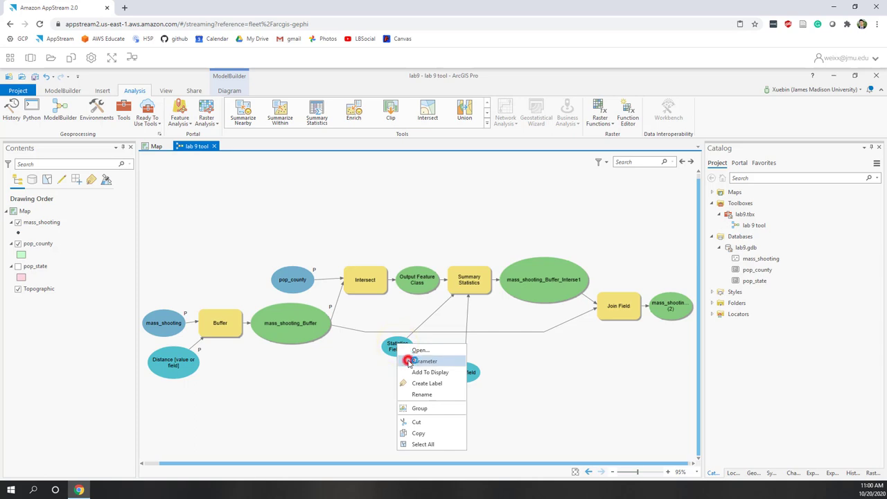
left_click(409, 361)
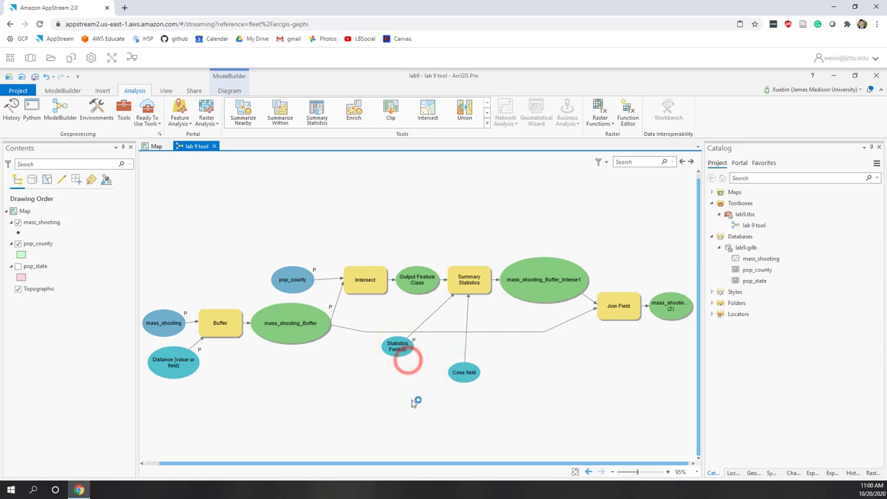
- Inspect the field held by the Case field variable of the Summary Statistics tool
double_click(465, 374)
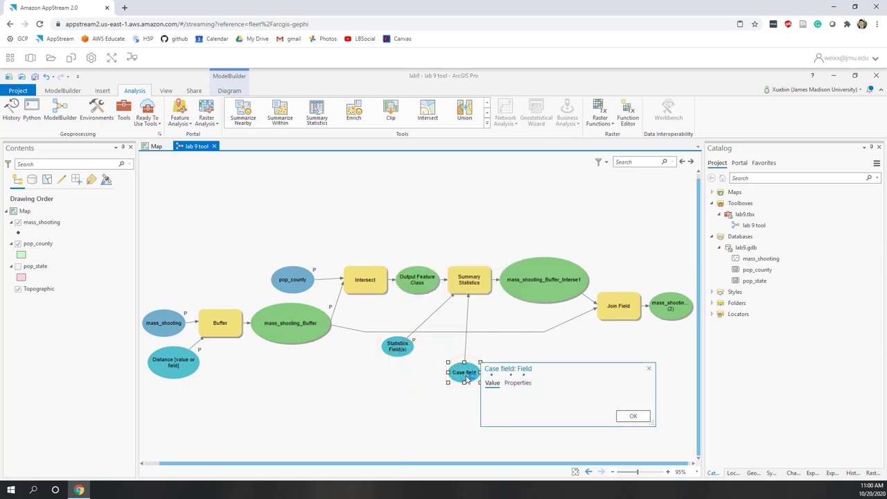
left_click(513, 407)
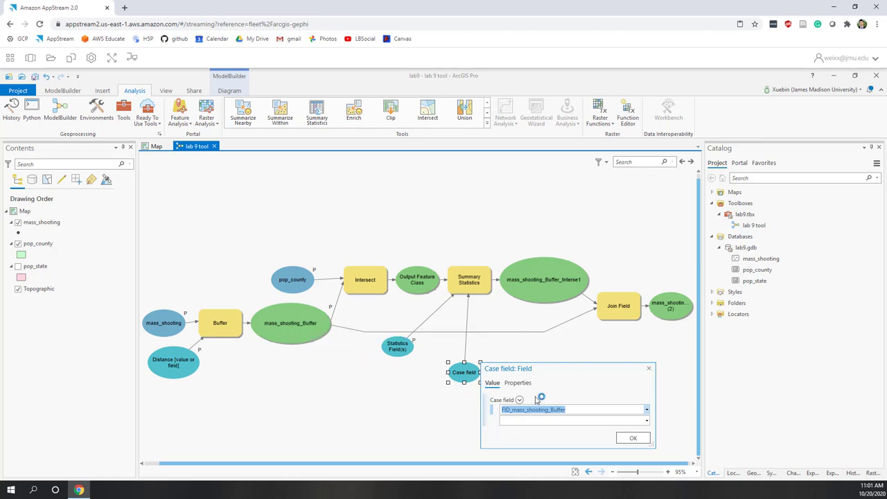
left_click(648, 367)
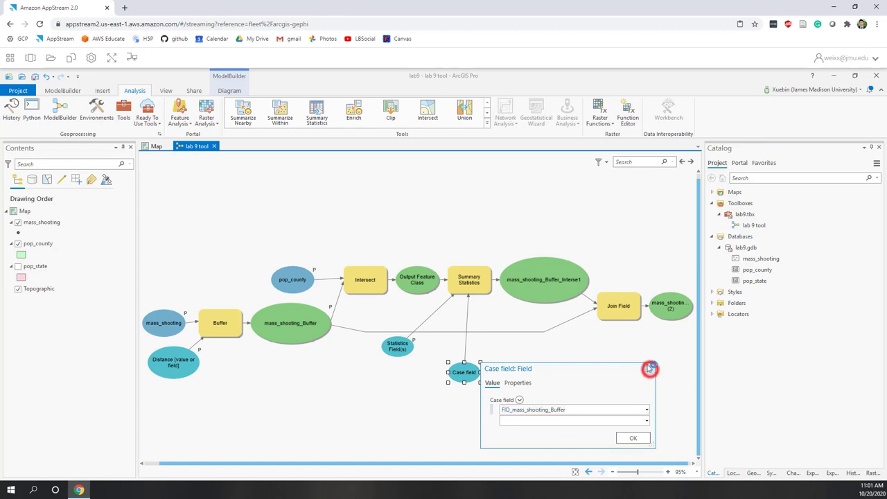
- Review the Join Field tool's available parameter variables and its input table, join table and join field settings
right_click(616, 313)
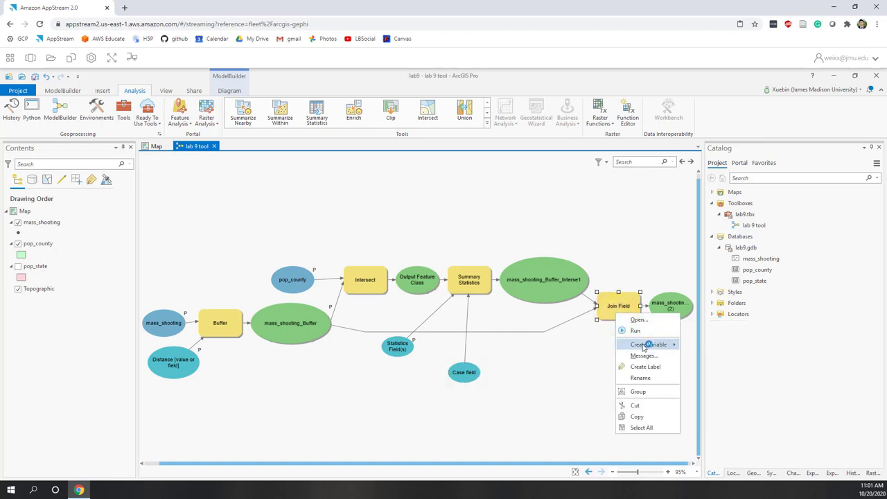
mouse_move(647, 347)
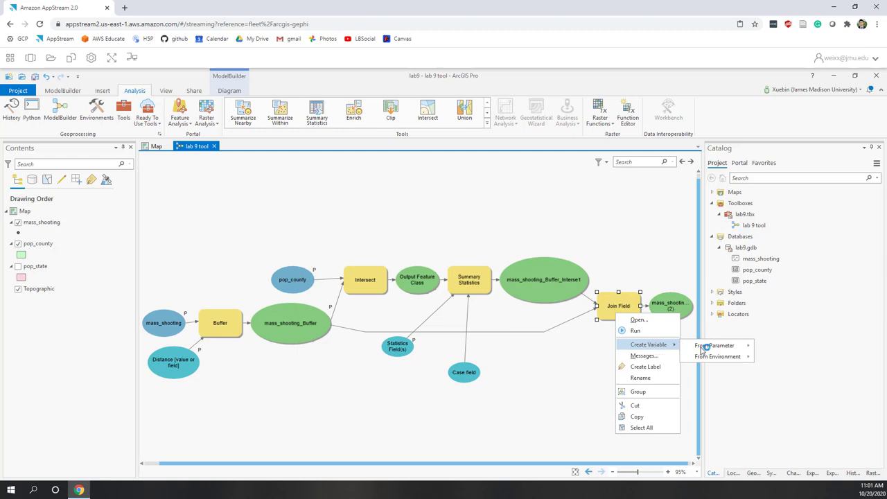
mouse_move(703, 350)
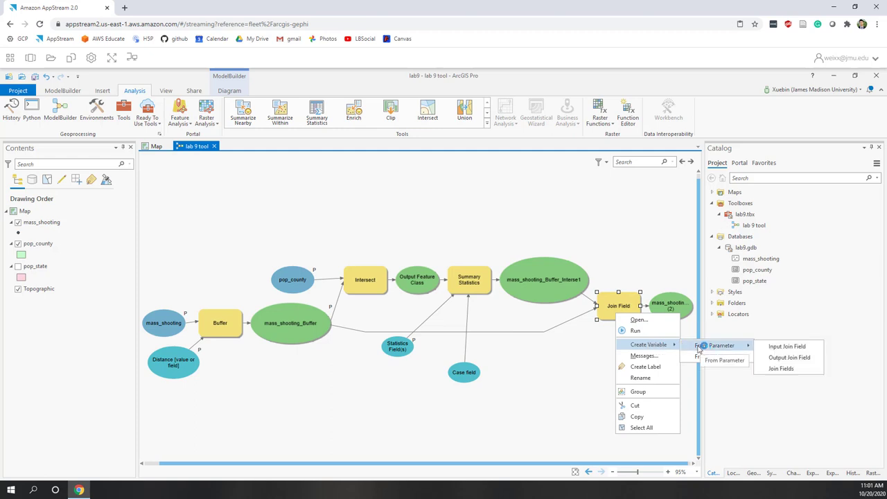
left_click(619, 303)
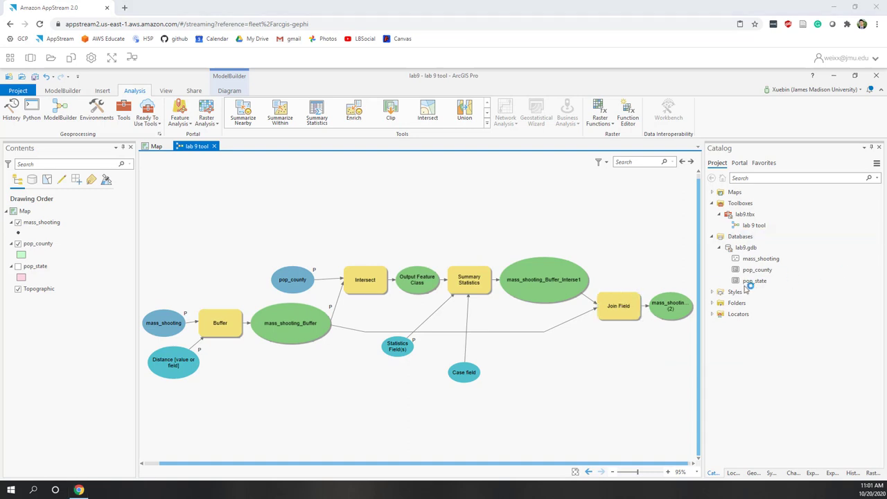
double_click(619, 302)
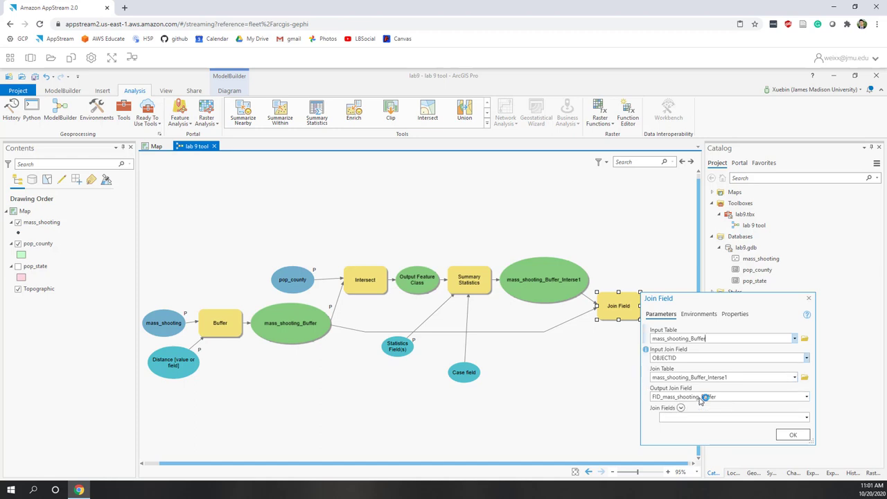
left_click(808, 298)
- Create an Input Join Field variable from the Join Field tool's parameter and place it below and left of the tool
right_click(621, 312)
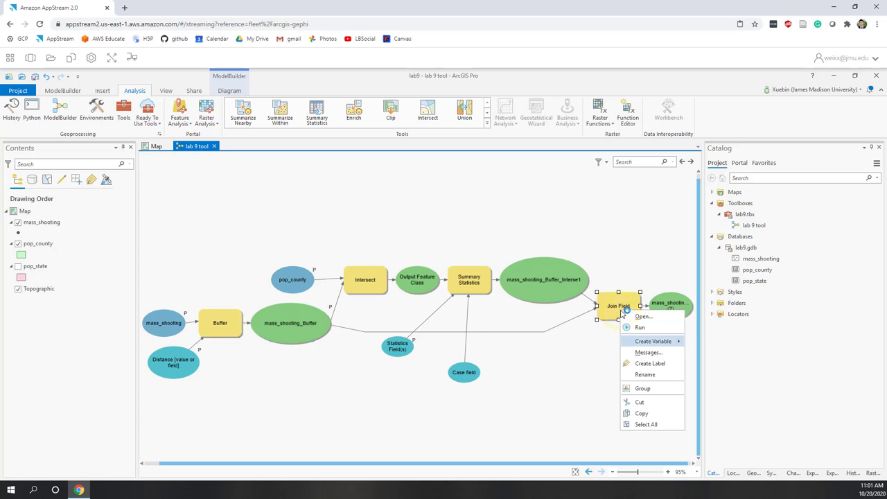
left_click(674, 341)
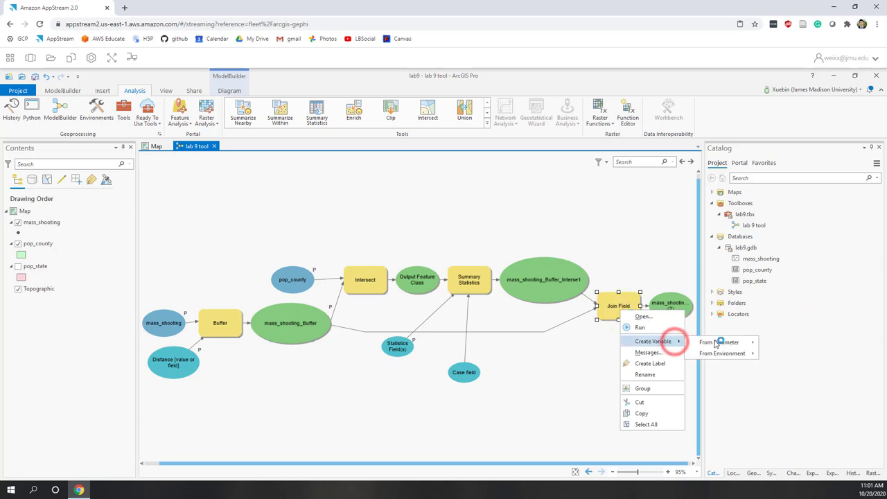
left_click(719, 342)
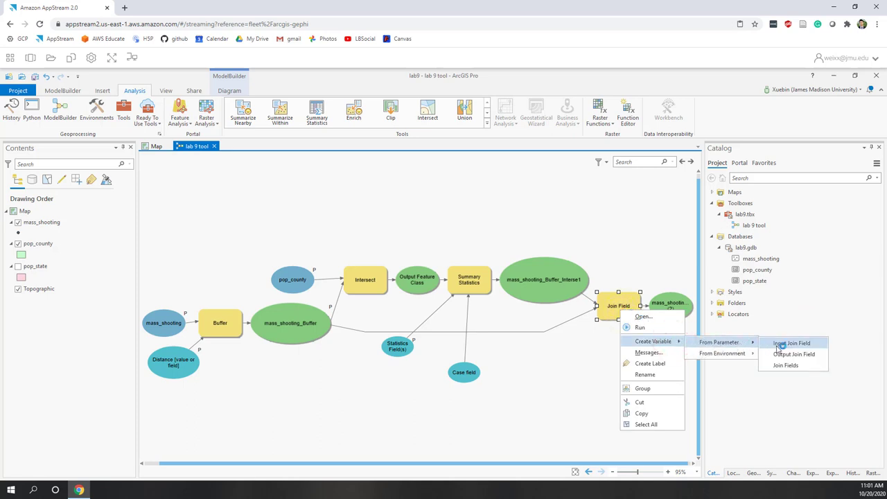
left_click(779, 343)
left_click(591, 391)
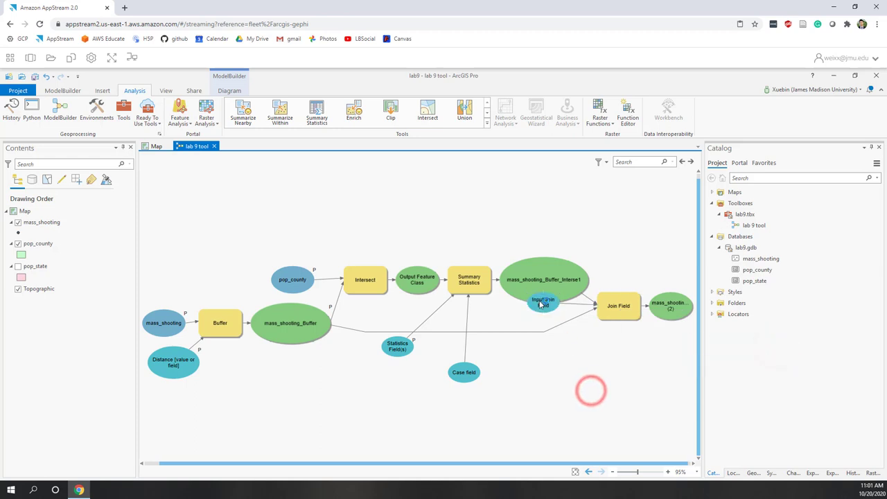
left_click_drag(544, 306, 542, 363)
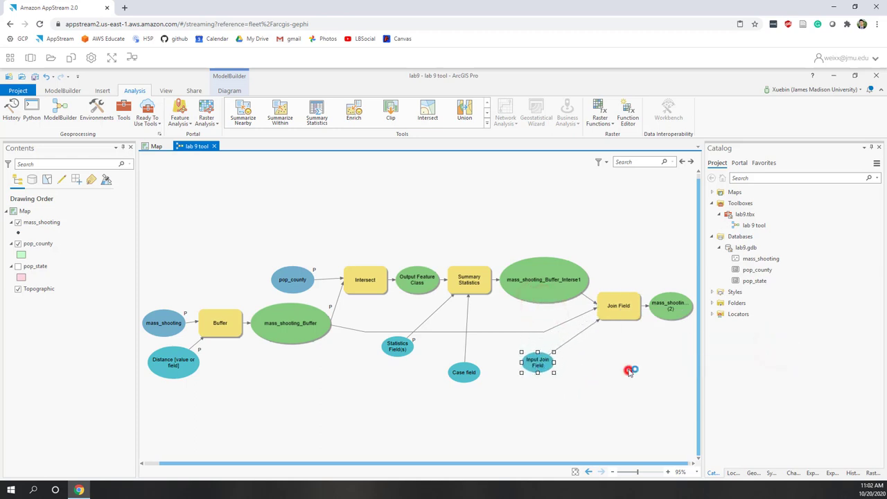
- Create an Output Join Field variable from the Join Field tool's parameter and place it below the Input Join Field variable
right_click(626, 313)
mouse_move(661, 343)
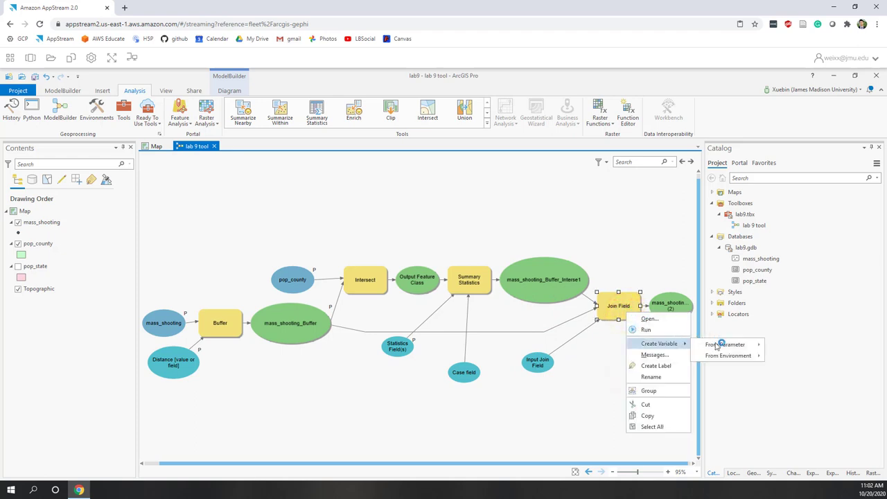
left_click(724, 344)
left_click(781, 346)
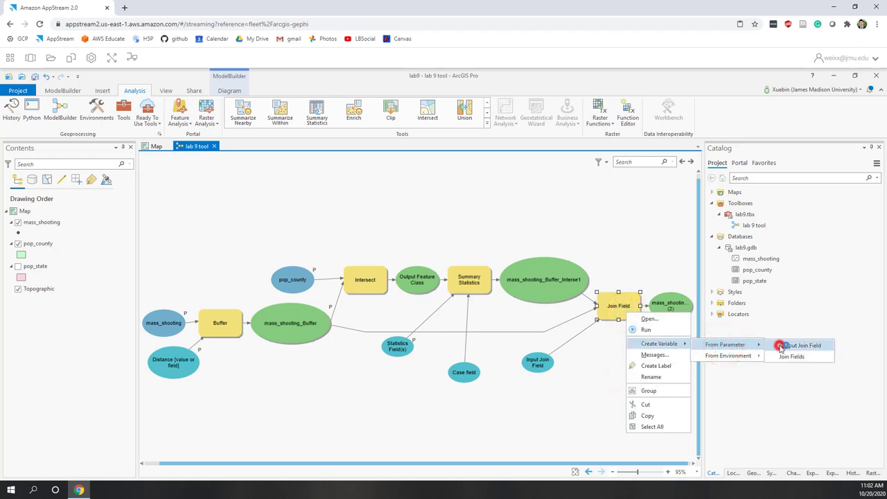
left_click(586, 404)
left_click_drag(541, 301, 581, 392)
left_click(499, 411)
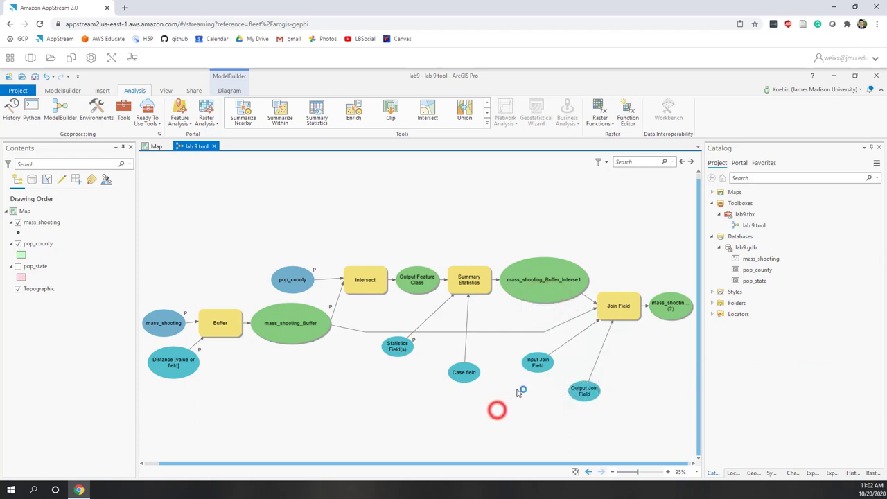
- Check the field assigned to the Input Join Field variable
left_click(540, 363)
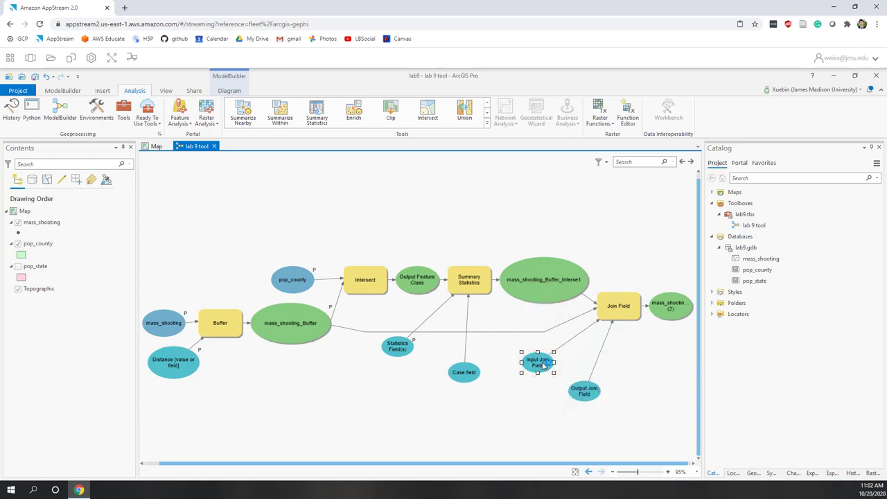
double_click(542, 365)
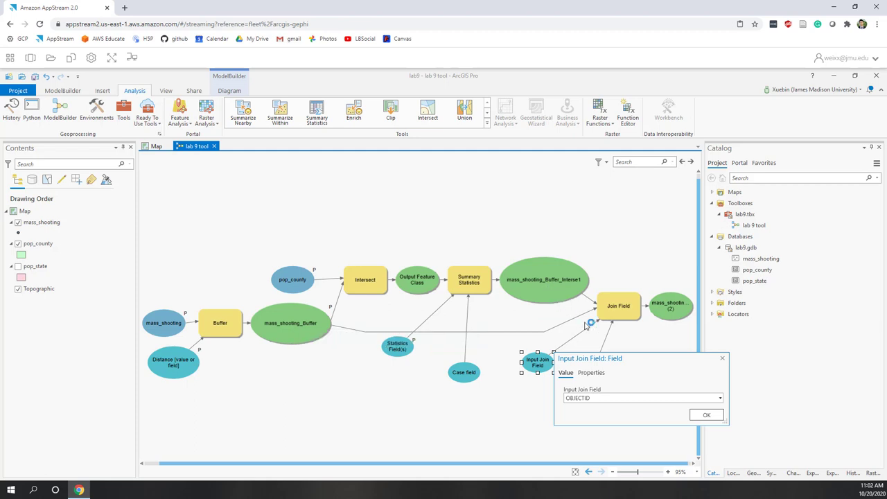
left_click(701, 415)
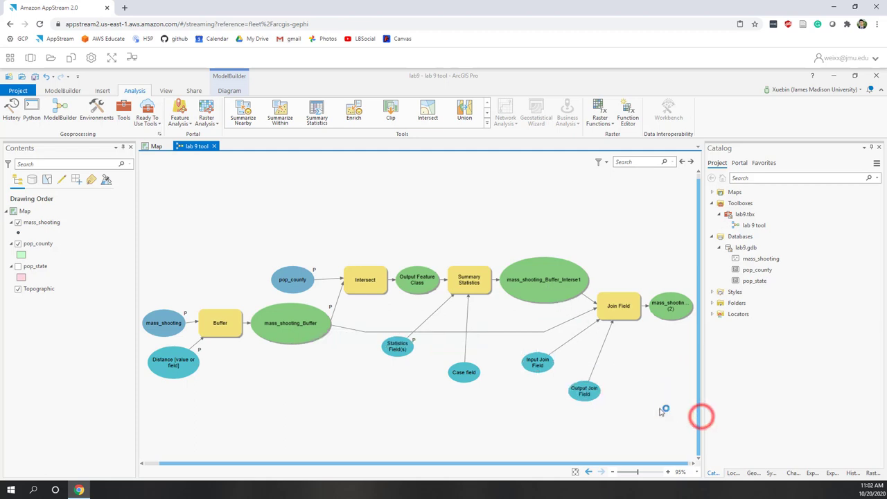
- Check the field assigned to the Output Join Field variable against the buffer output's name
left_click(582, 392)
double_click(583, 392)
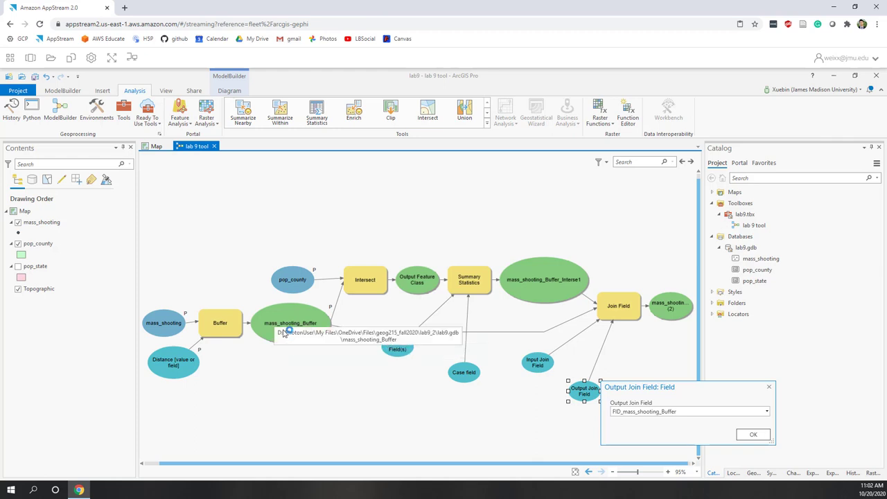
left_click(619, 413)
left_click(627, 424)
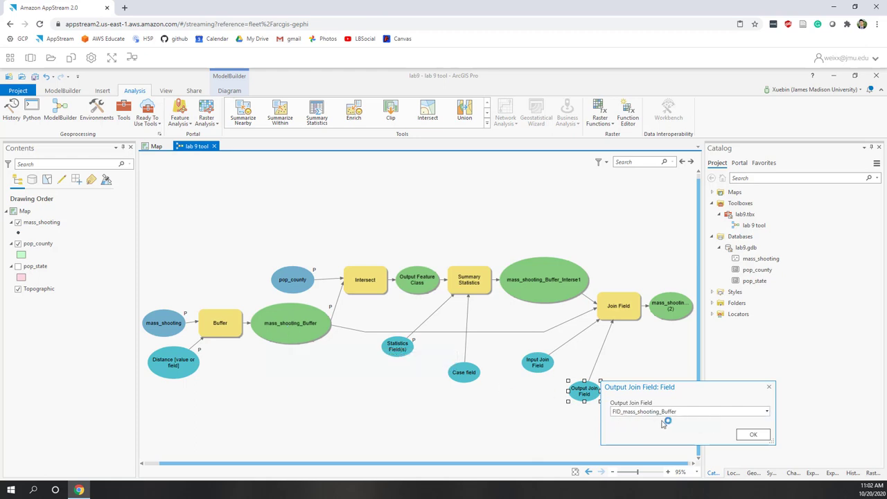
left_click(755, 435)
left_click(663, 414)
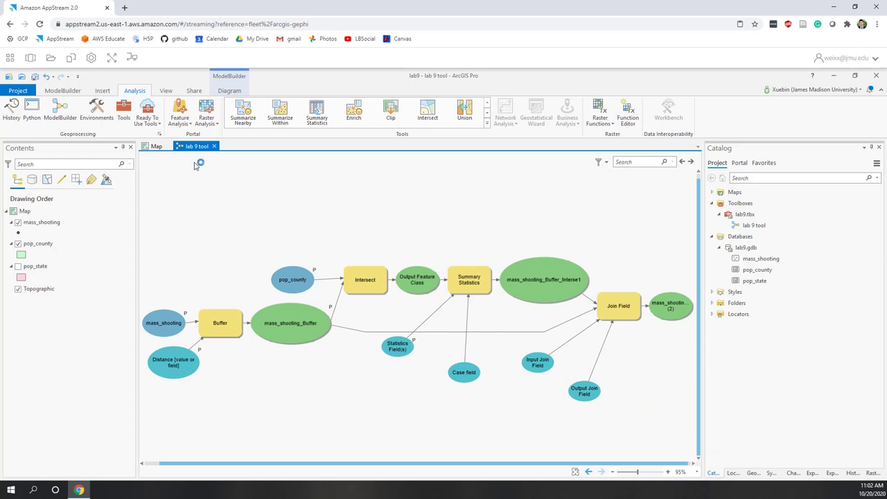
- Save the lab 9 tool model with its new join field variables
left_click(62, 91)
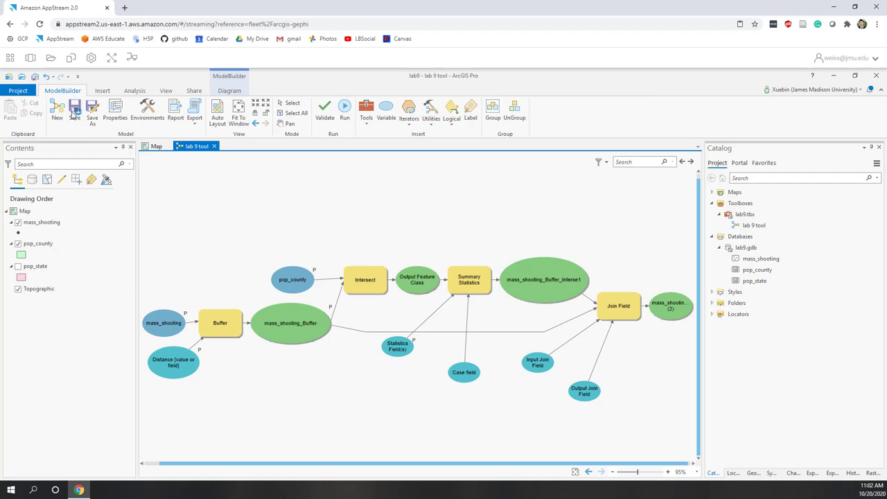
left_click(75, 116)
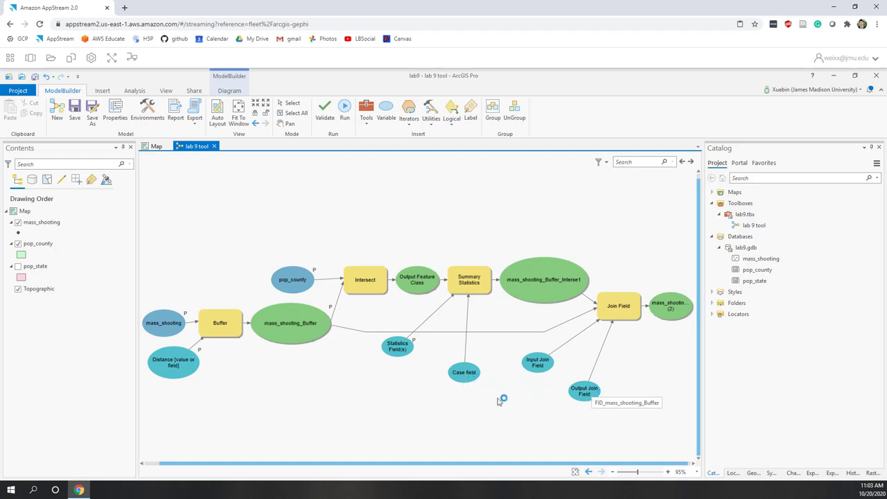
left_click(297, 410)
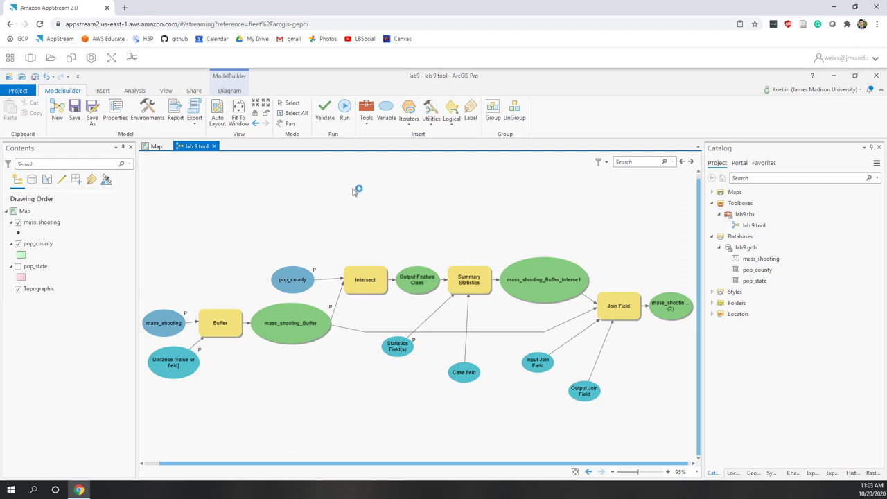
- Add the Parse Path utility to the model below the existing workflow
left_click(433, 126)
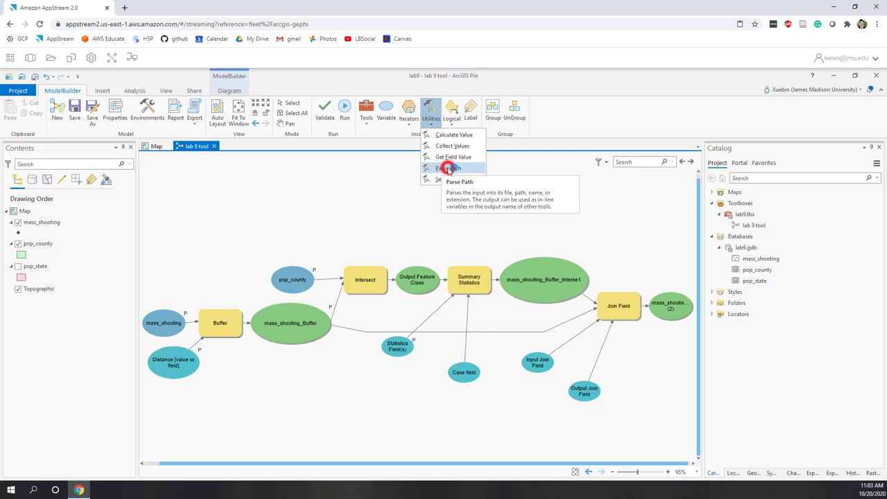
left_click(448, 169)
left_click(263, 395)
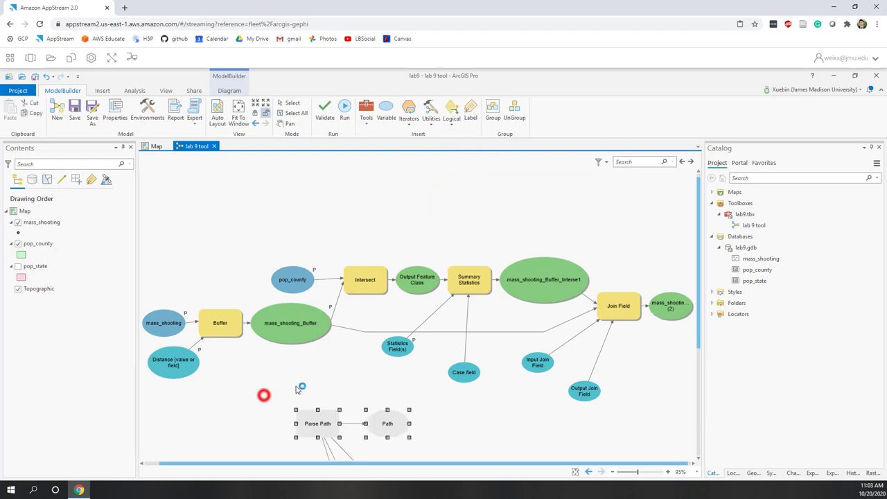
- Connect the mass_shooting_Buffer output to the Parse Path utility as its Input Values
scroll(297, 387, "down", 2)
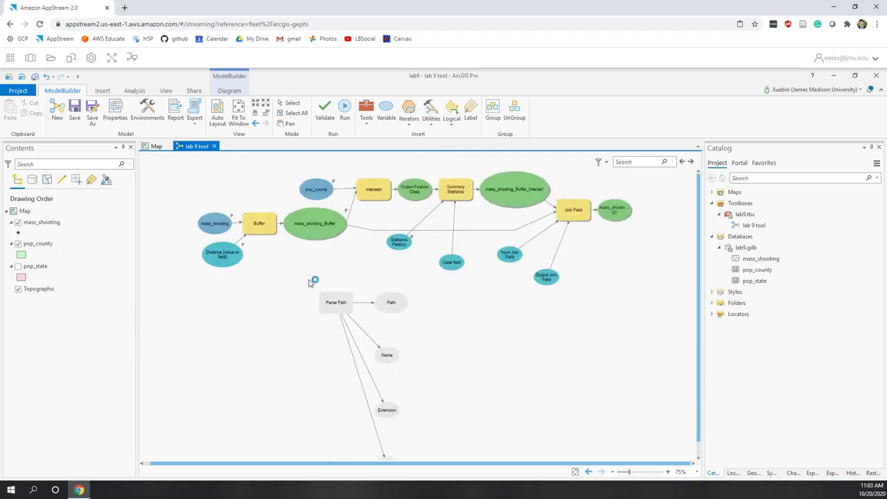
left_click(315, 230)
left_click_drag(315, 248, 335, 302)
left_click_drag(315, 232, 333, 302)
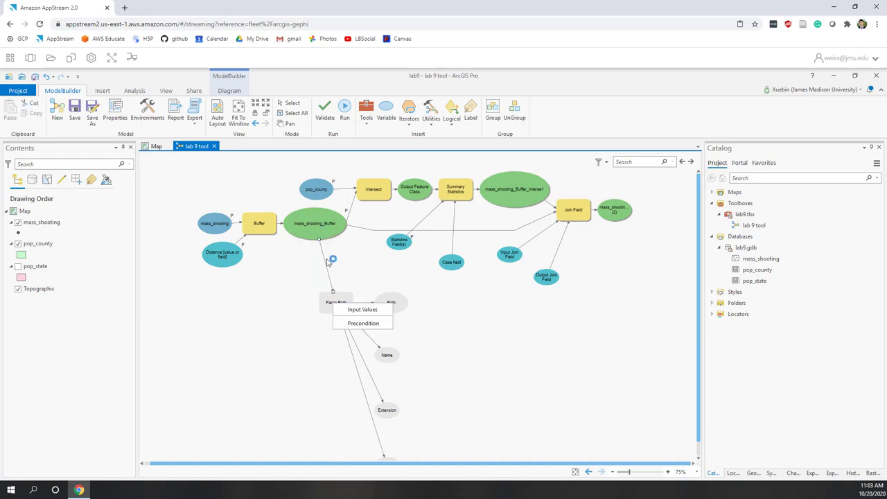
left_click(347, 309)
left_click(347, 270)
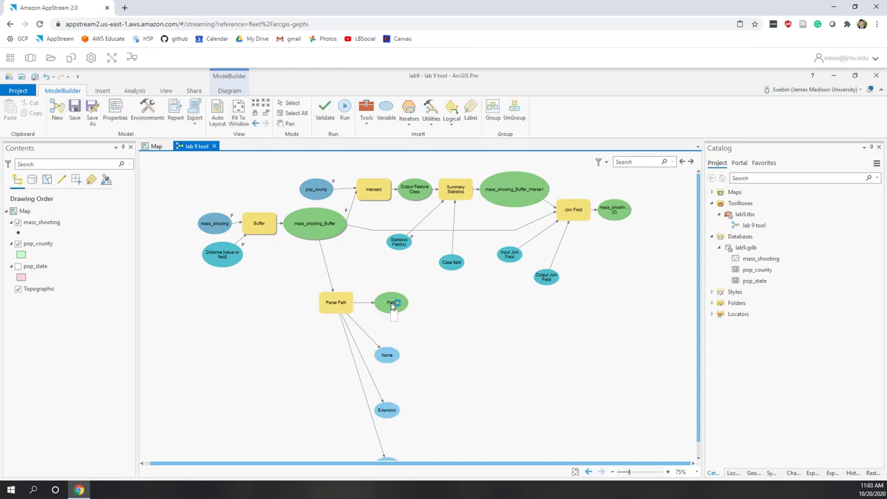
- Inspect the values of Parse Path's Path and Name outputs
left_click(391, 304)
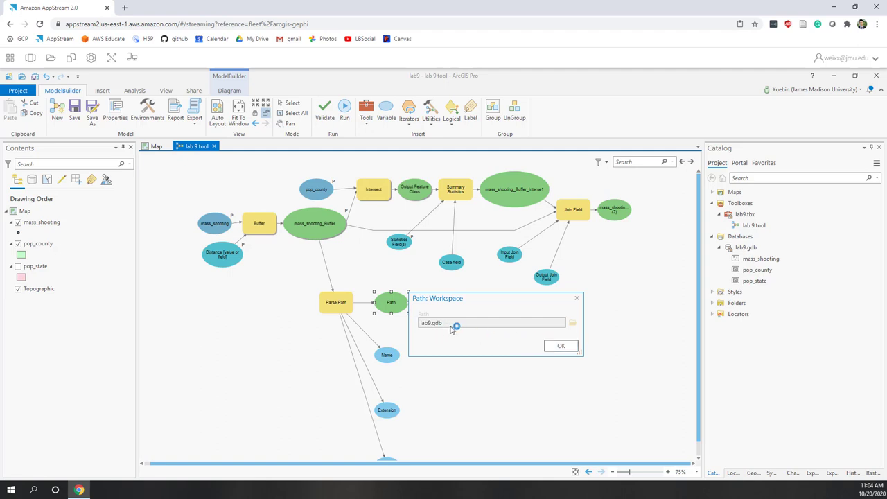
left_click(577, 298)
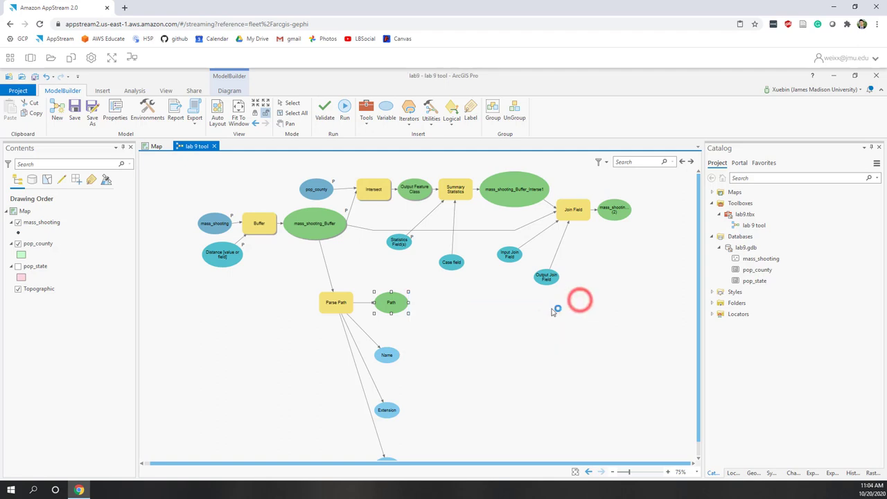
left_click(386, 357)
double_click(386, 357)
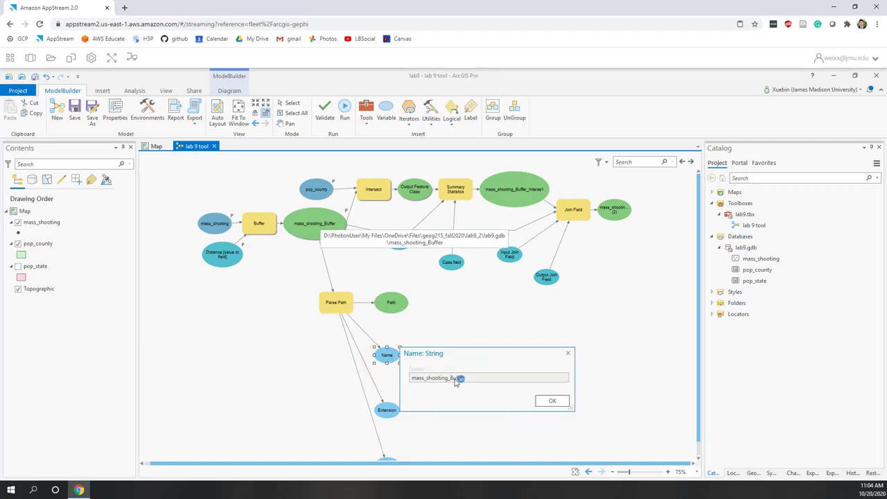
left_click(470, 382)
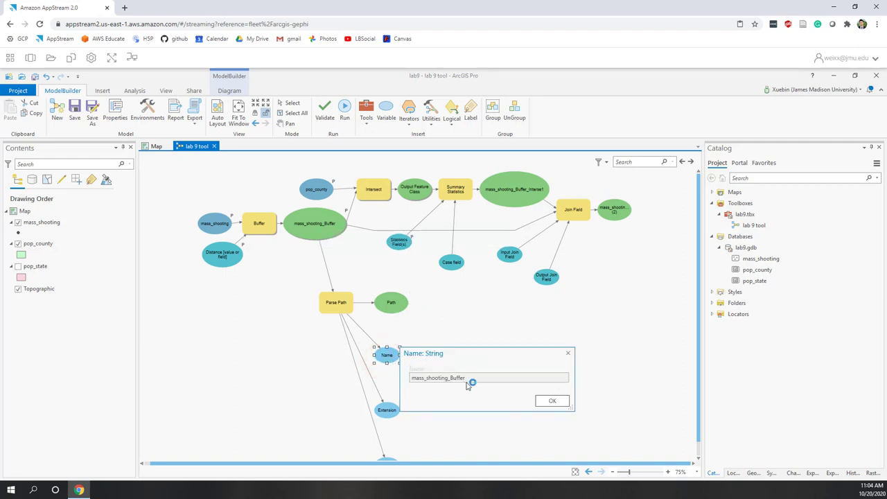
left_click(544, 402)
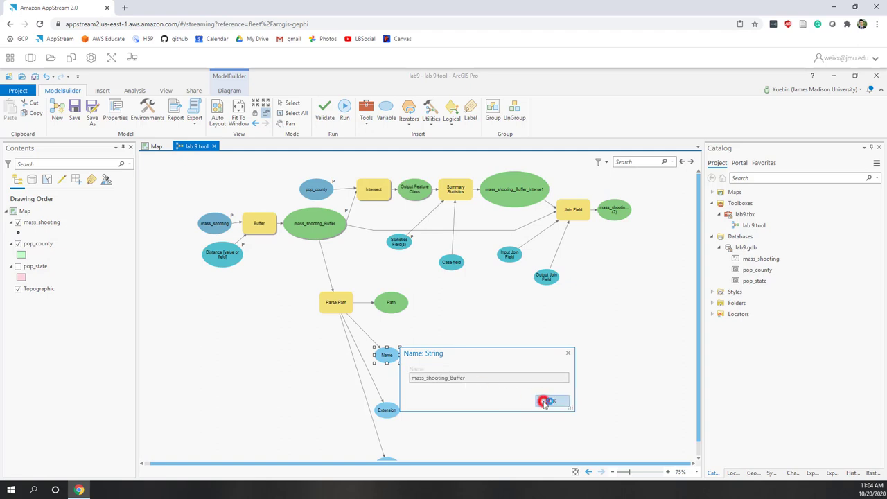
- Set the Summary Statistics Case field variable to FID_%Name% so it uses the parsed buffer name
left_click(470, 332)
scroll(389, 374, "down", 2)
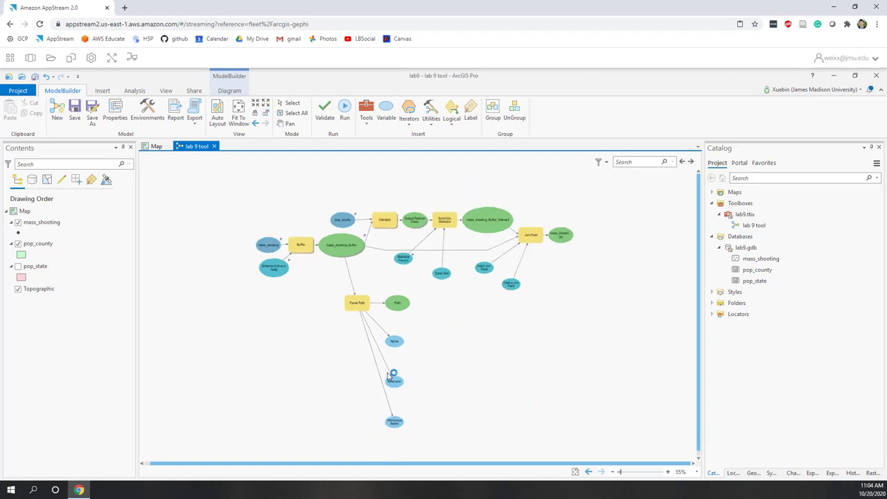
scroll(388, 376, "up", 2)
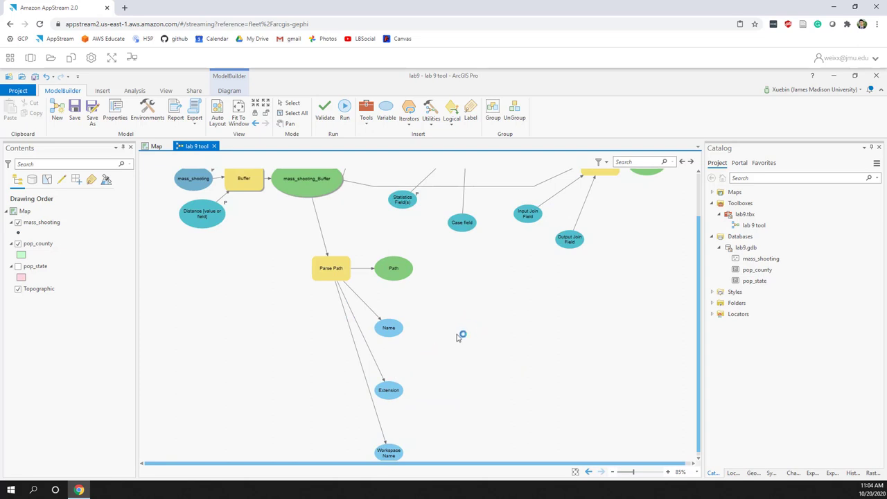
scroll(472, 329, "up", 1)
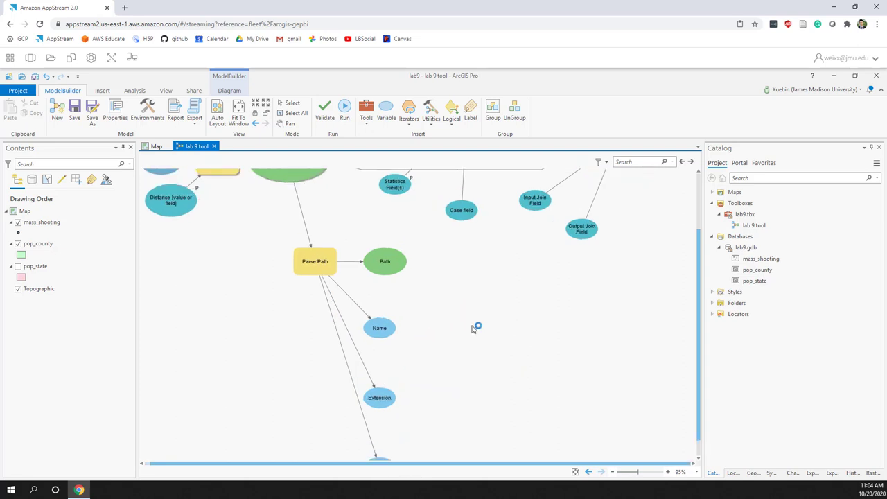
scroll(473, 329, "down", 1)
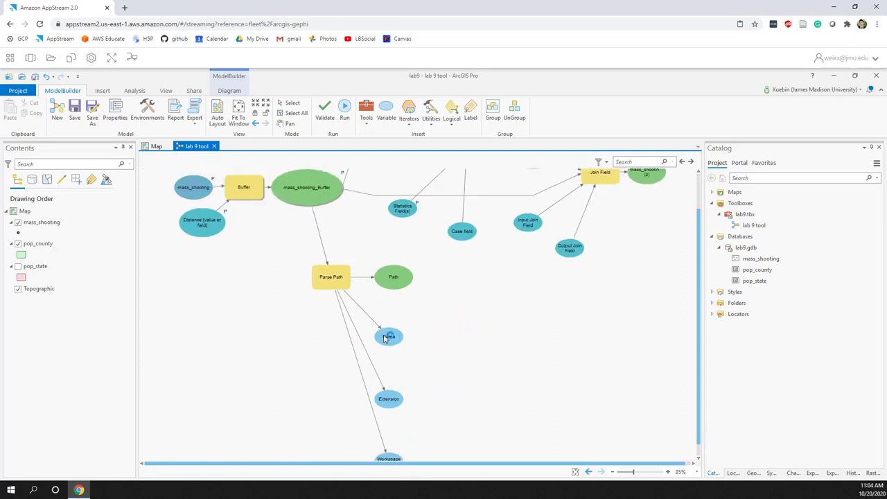
mouse_move(385, 338)
left_click(460, 233)
double_click(459, 232)
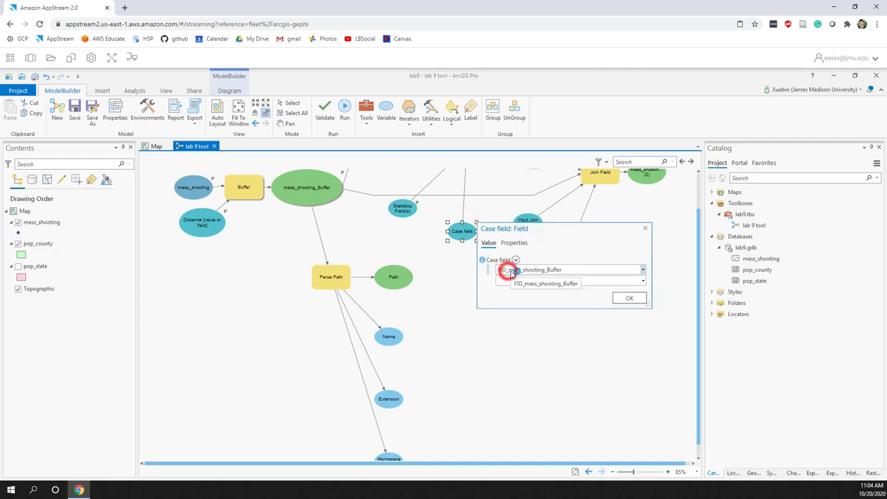
double_click(509, 271)
left_click(569, 267)
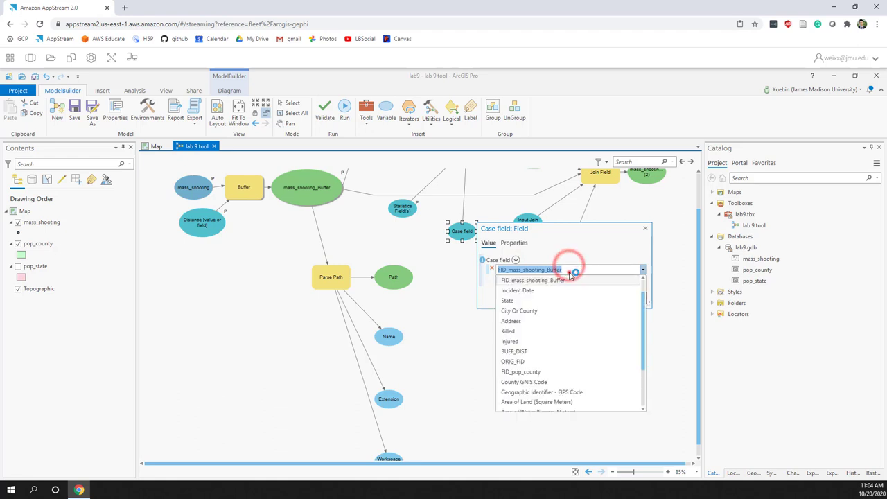
left_click(570, 272)
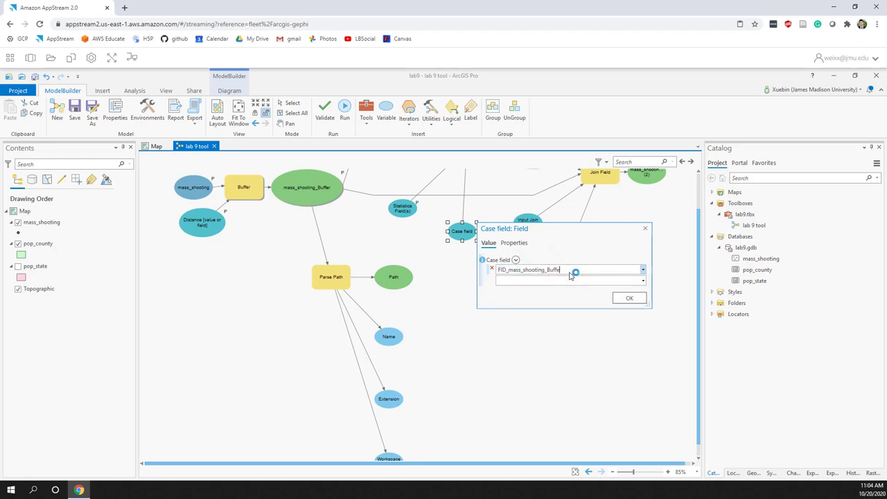
key("BackSpace")
key("BackSpace")
key("BackSpace")
key("BackSpace")
key("BackSpace")
key("BackSpace")
key("BackSpace")
key("BackSpace")
key("BackSpace")
key("BackSpace")
type("_")
type("%%")
type("Name%")
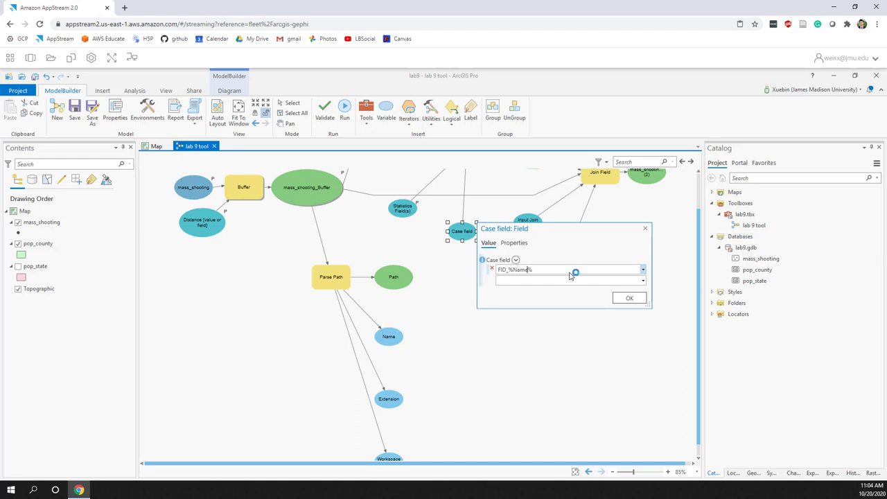
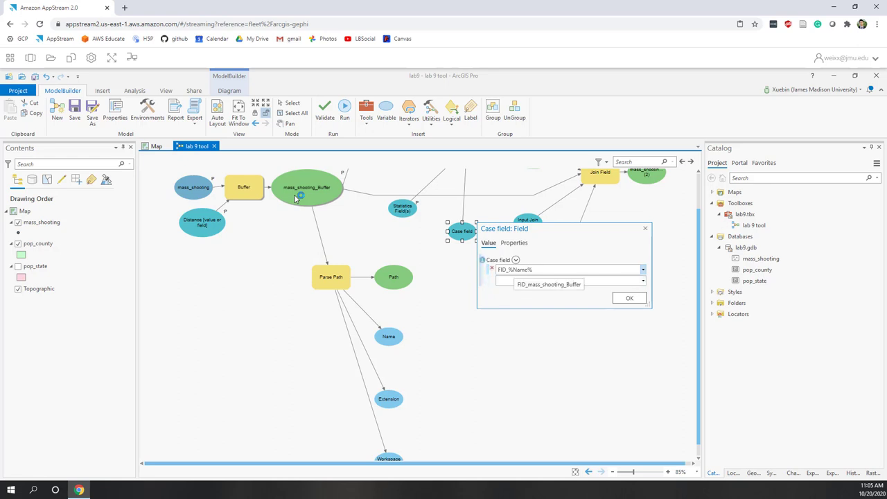
left_click(629, 300)
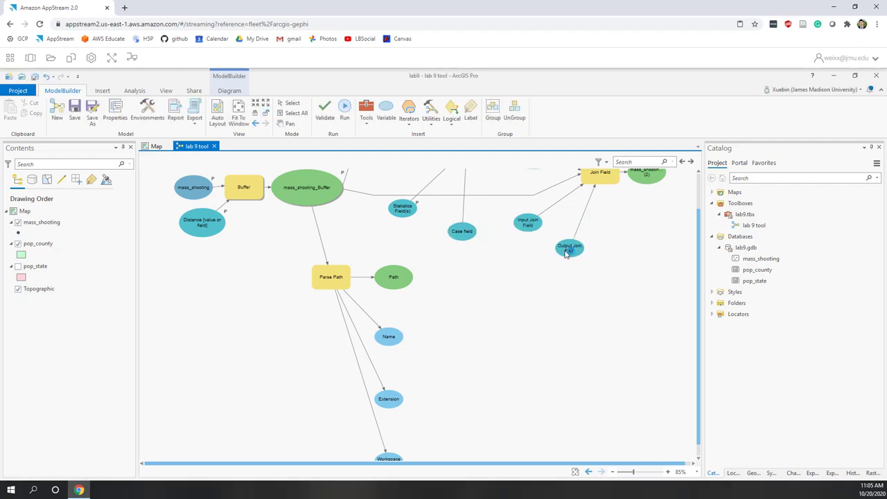
- Set the Output Join Field variable of Join Field to FID_%Name%
left_click(566, 254)
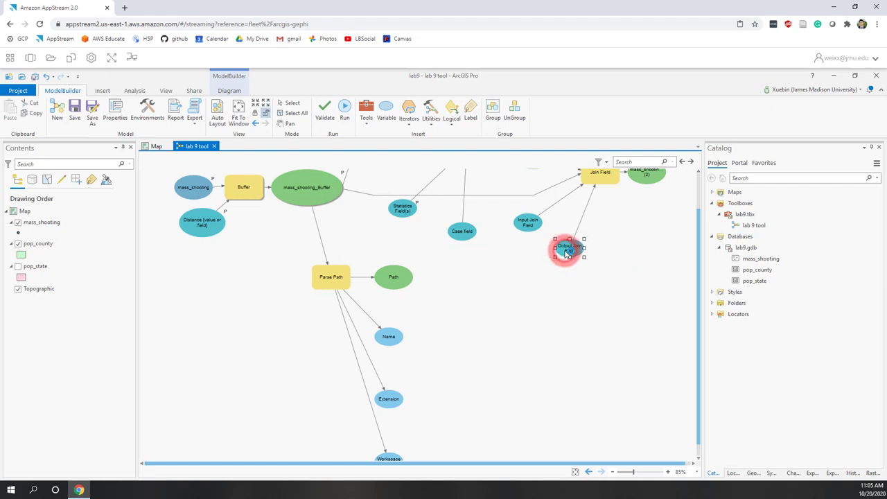
double_click(566, 253)
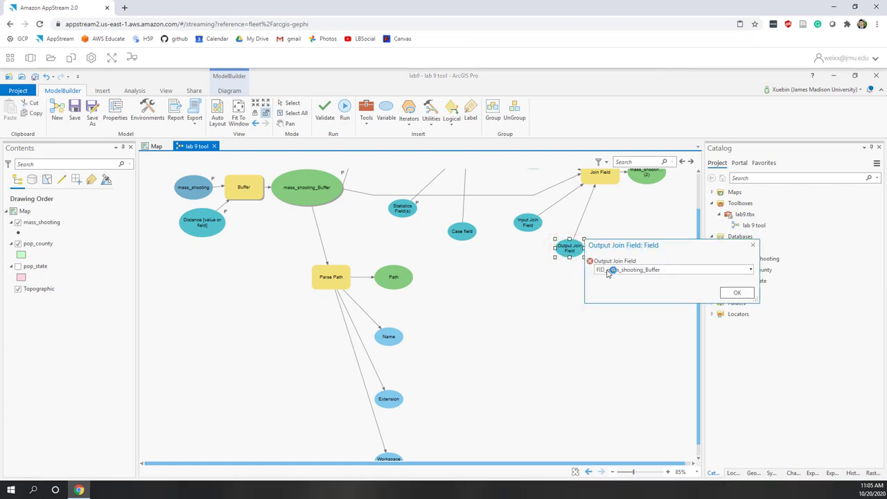
left_click(607, 270)
left_click(607, 270)
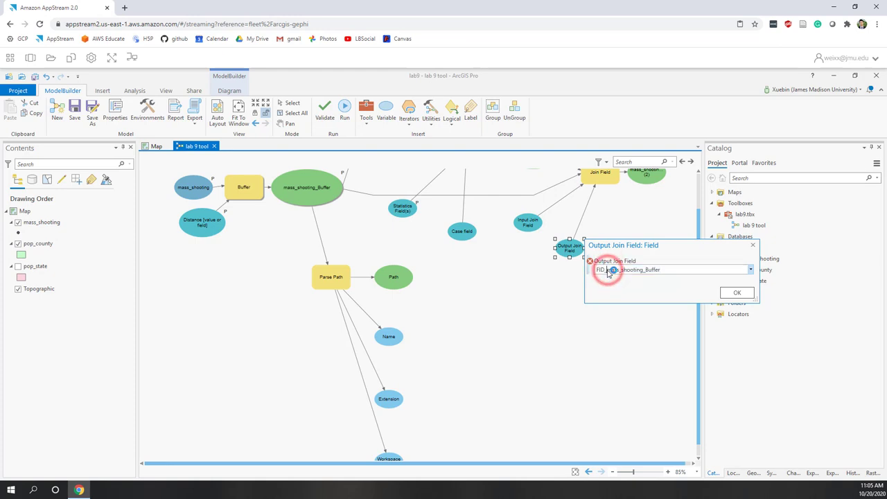
left_click_drag(608, 270, 670, 272)
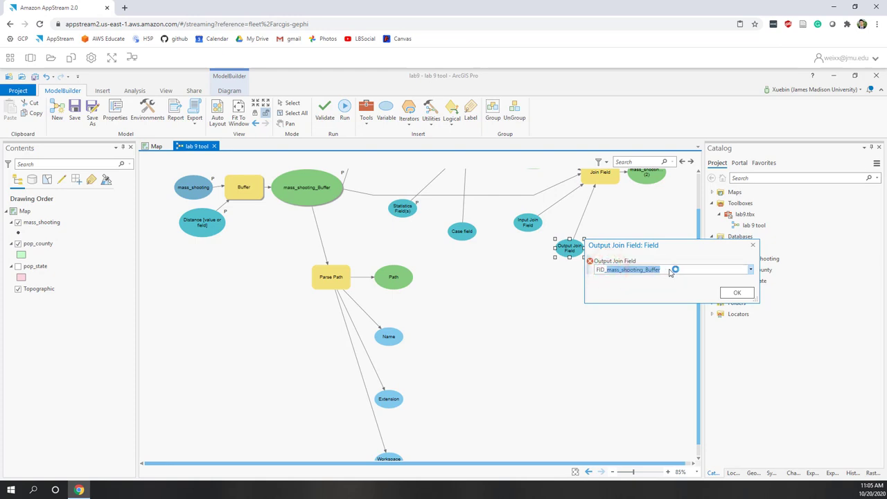
type("%Name%")
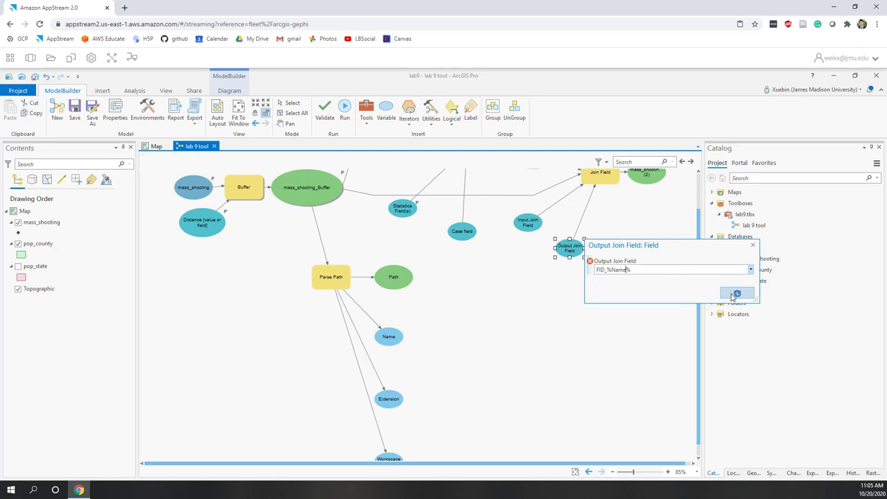
left_click(697, 269)
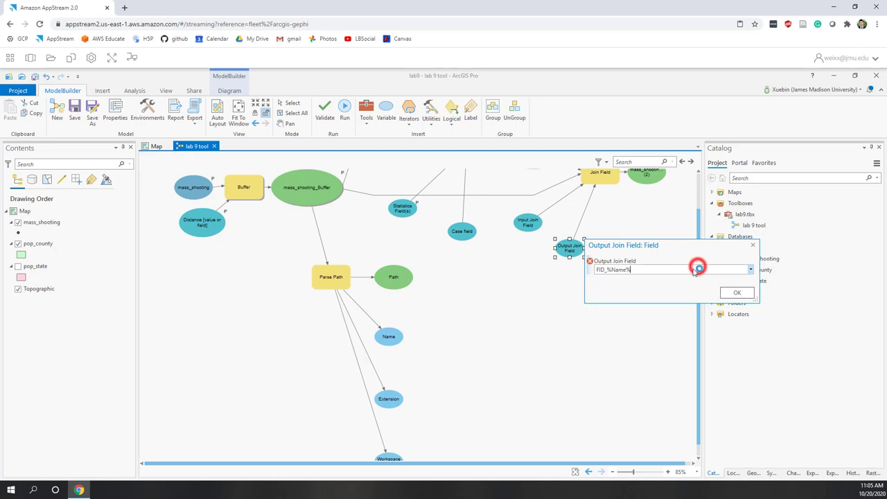
left_click(639, 295)
left_click(655, 270)
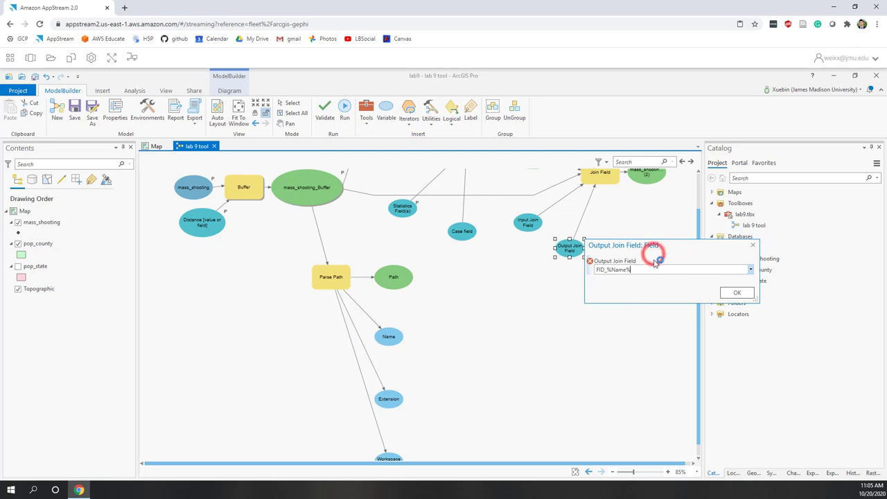
left_click(611, 293)
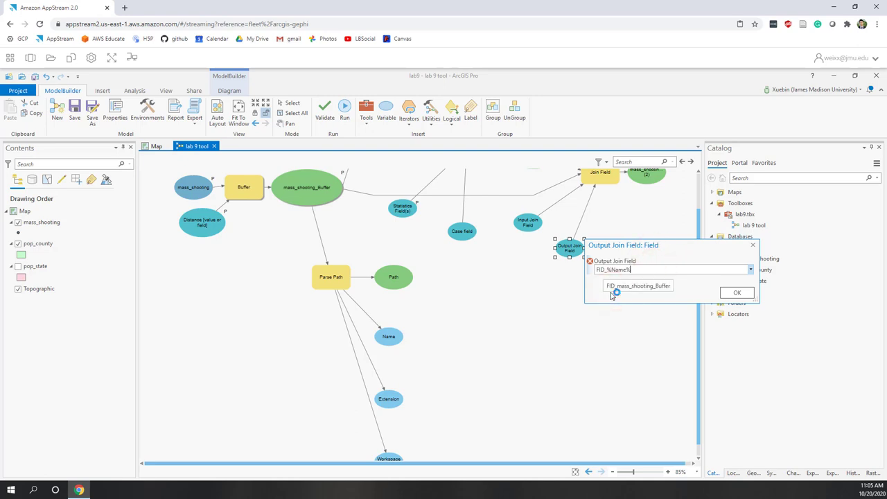
left_click(733, 295)
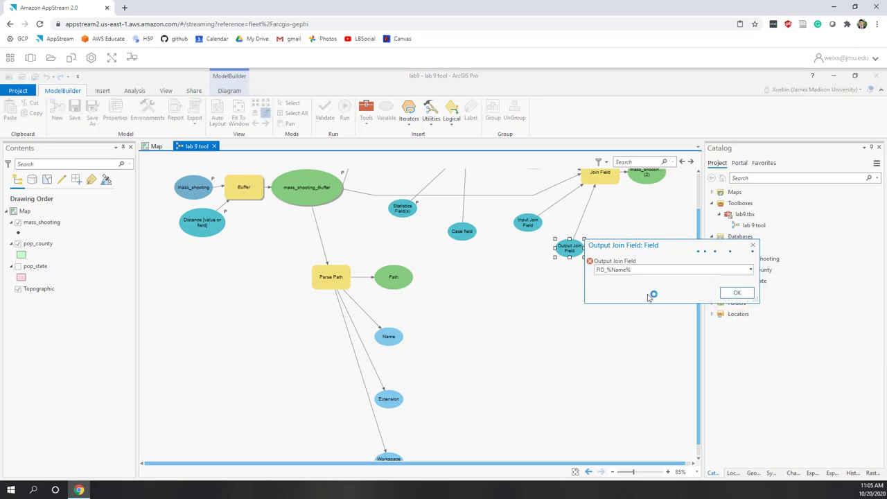
- Rearrange the model diagram with Auto Layout and save the lab 9 tool model
left_click(621, 290)
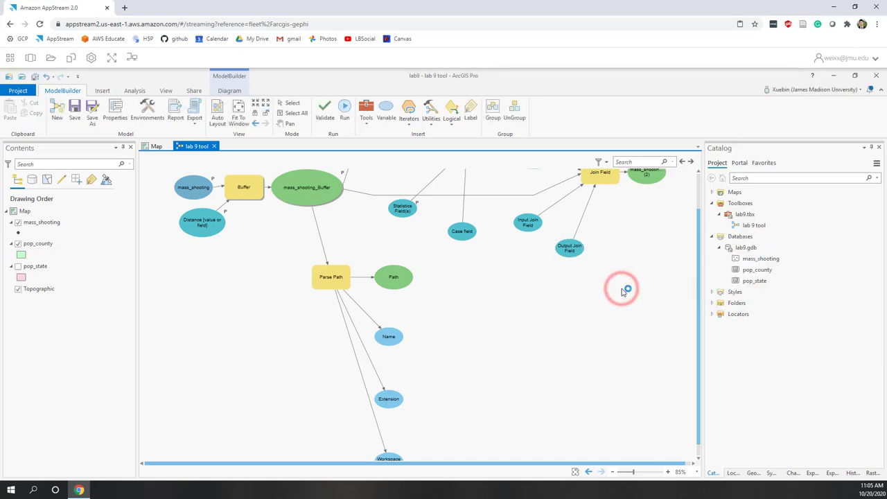
left_click(216, 113)
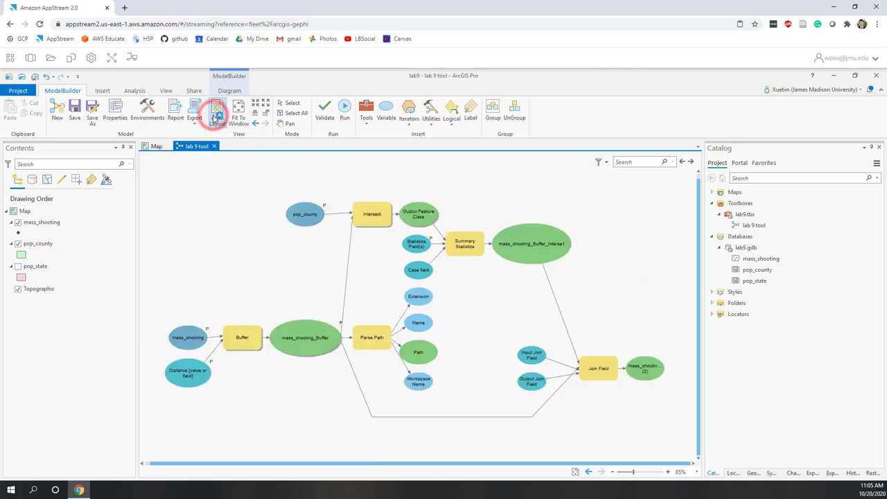
left_click(74, 113)
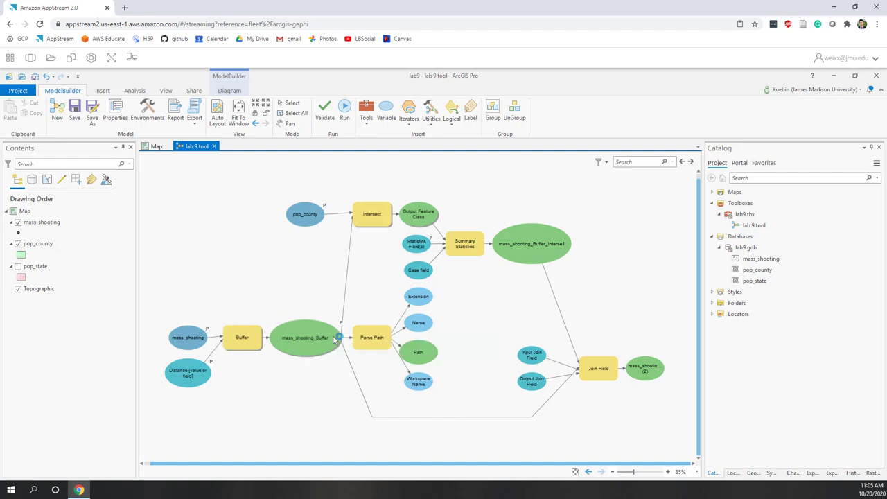
- Connect Parse Path's Name output to Summary Statistics as a precondition
mouse_move(375, 344)
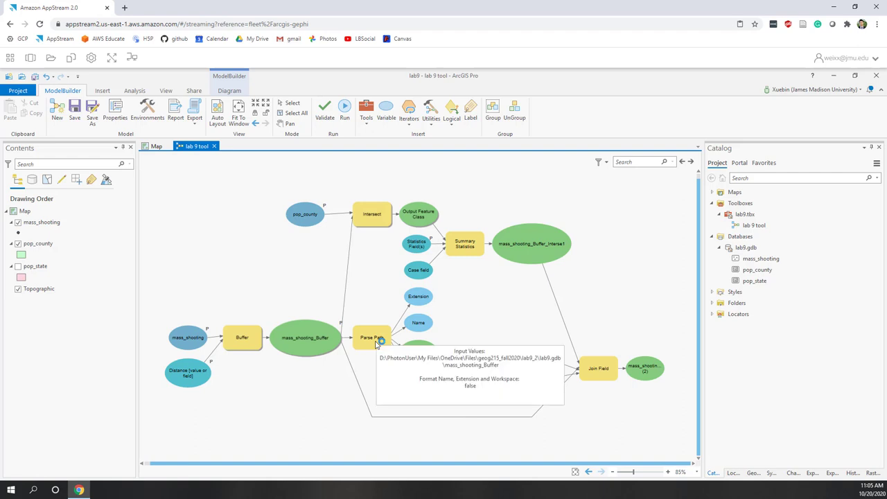
mouse_move(379, 219)
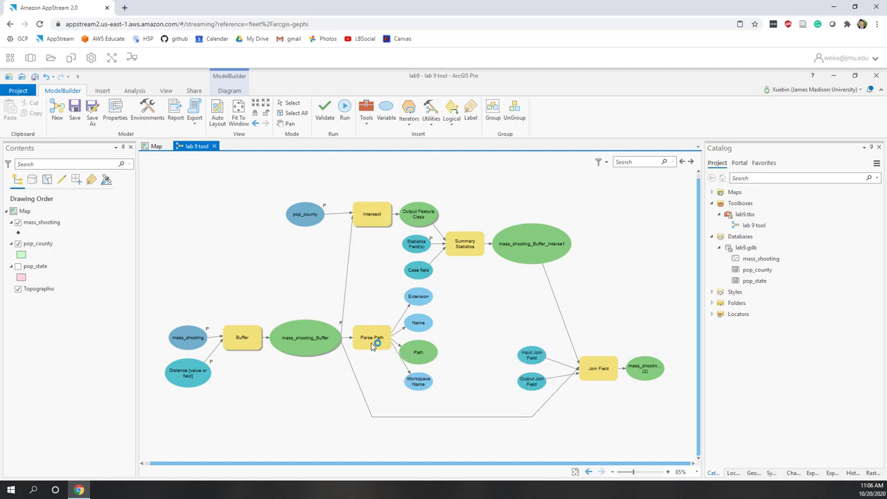
mouse_move(470, 248)
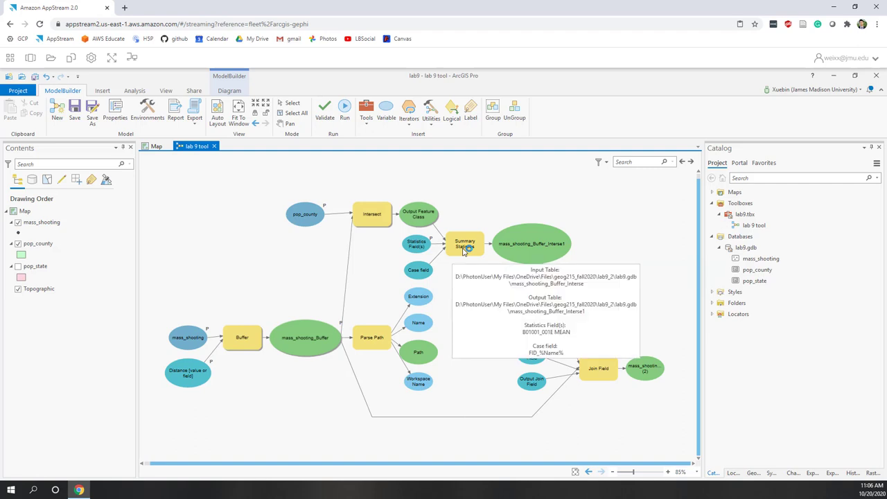
mouse_move(599, 370)
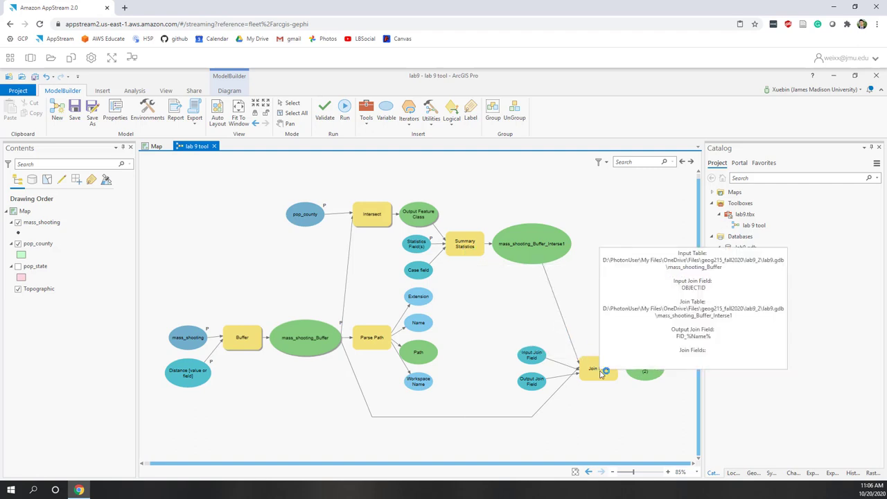
left_click(471, 312)
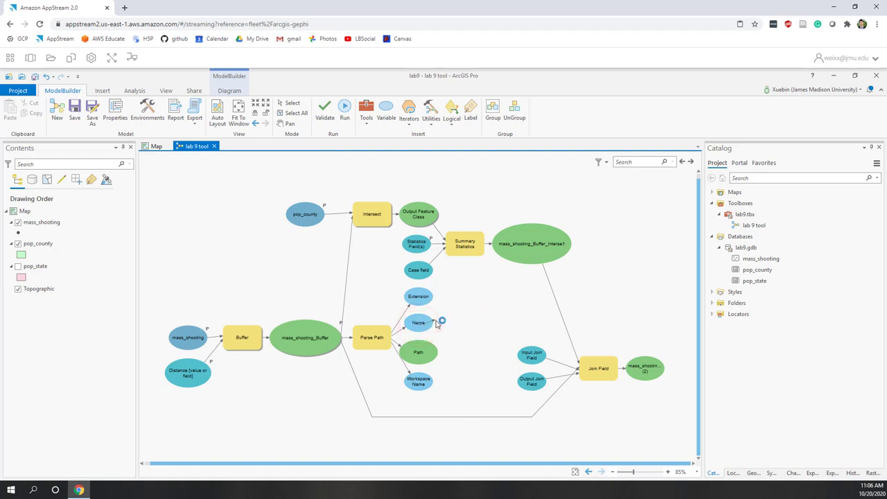
left_click_drag(437, 324, 455, 251)
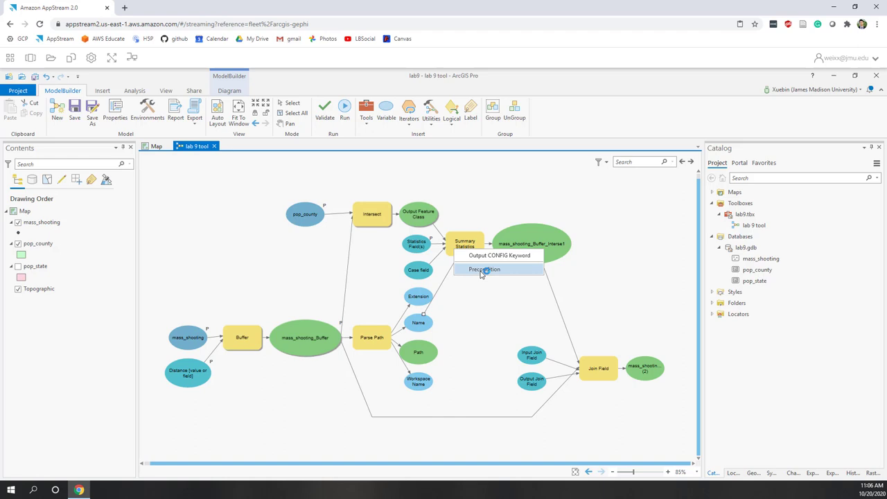
left_click(492, 268)
left_click(478, 297)
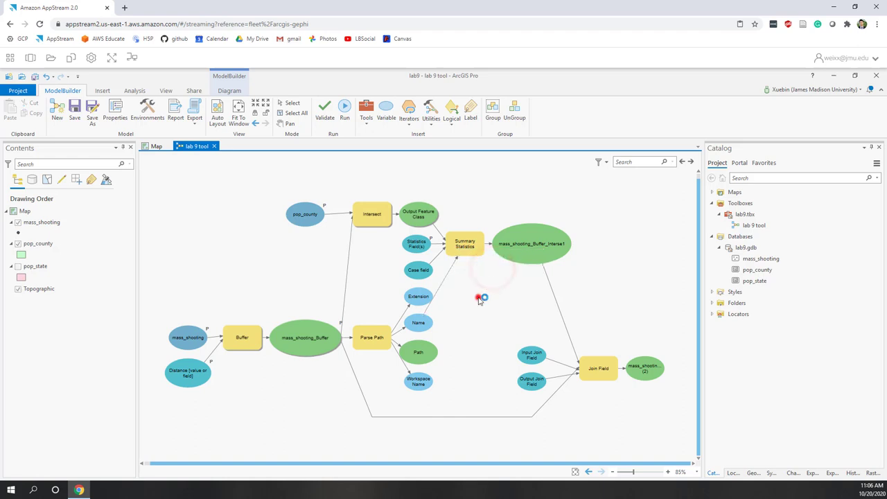
- Connect Parse Path's Name output to Join Field as a precondition
left_click(421, 324)
left_click_drag(423, 329, 586, 365)
left_click_drag(427, 328, 593, 367)
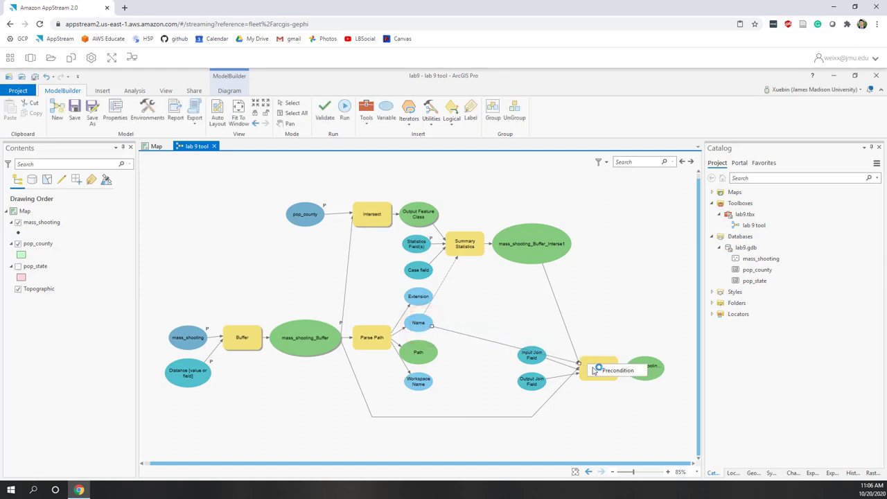
left_click(600, 371)
left_click(617, 311)
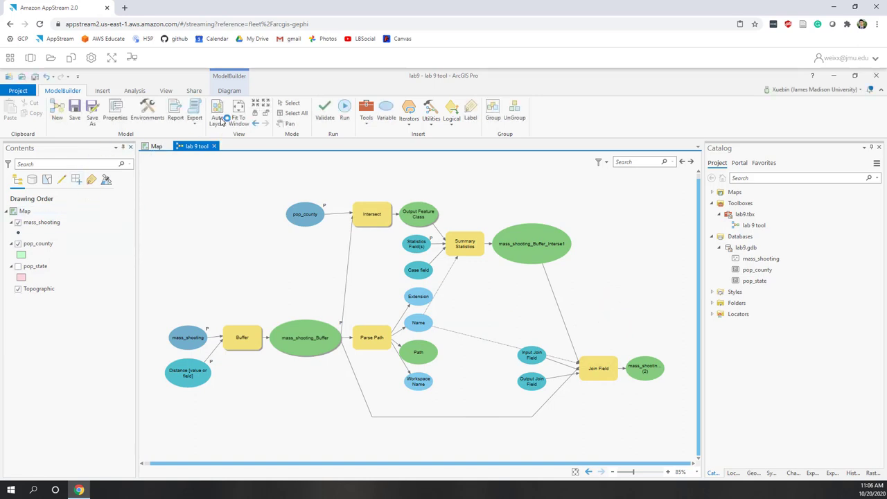
- Apply Auto Layout to the model with its new precondition links and save it
left_click(219, 119)
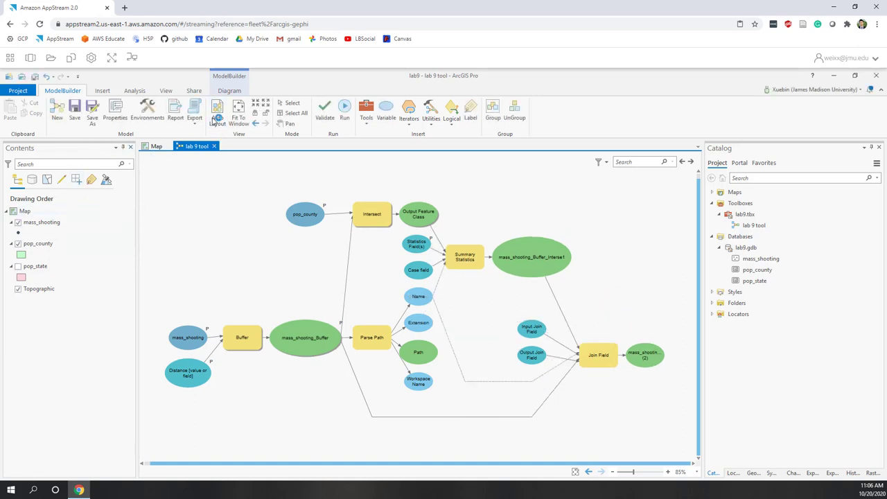
left_click(74, 109)
mouse_move(600, 361)
mouse_move(330, 345)
mouse_move(531, 361)
left_click(74, 113)
- Open the lab 9 tool from the lab9.tbx toolbox and check its parameters and help information
left_click(758, 226)
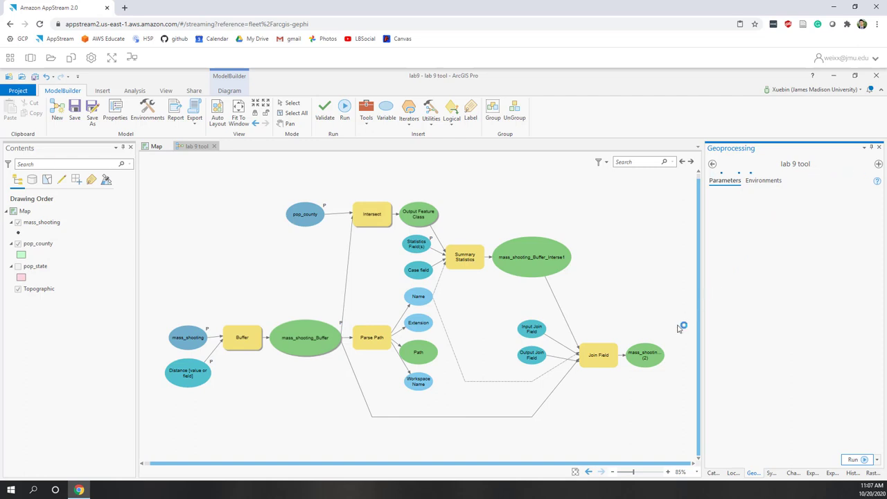
left_click(755, 371)
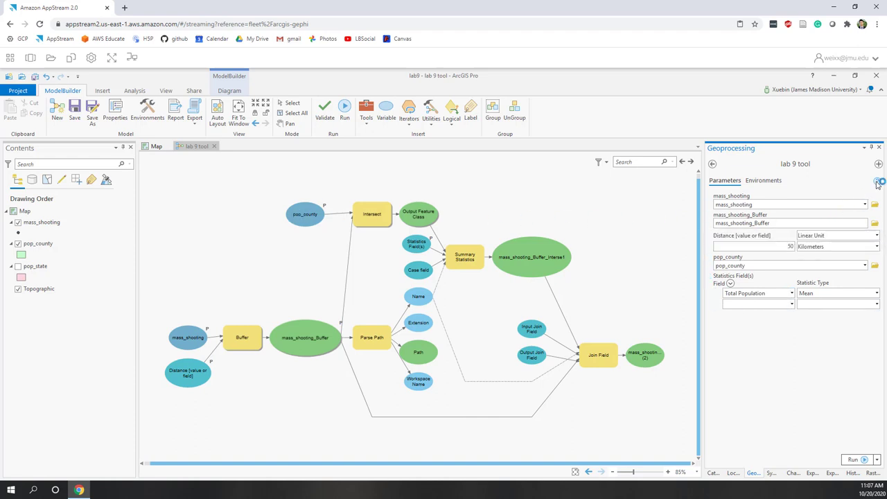
mouse_move(877, 183)
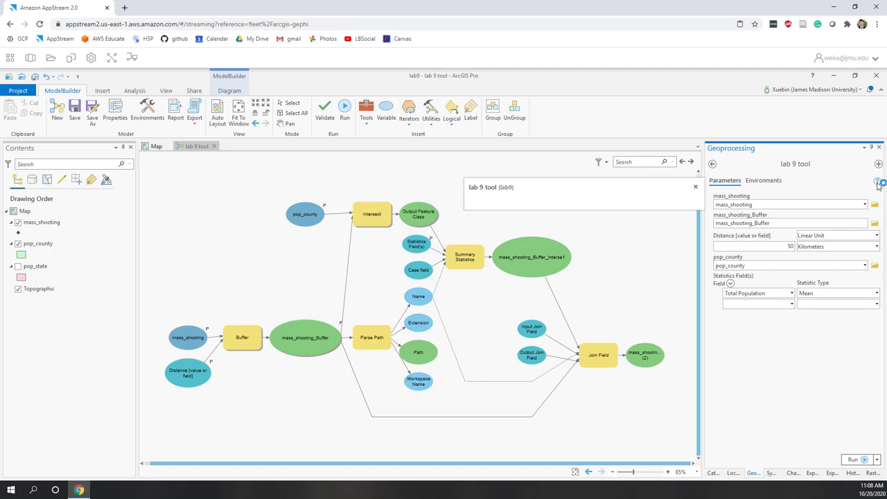
- Check the mass_shooting input parameter in the lab 9 tool dialog and return to the toolbox list
left_click(768, 202)
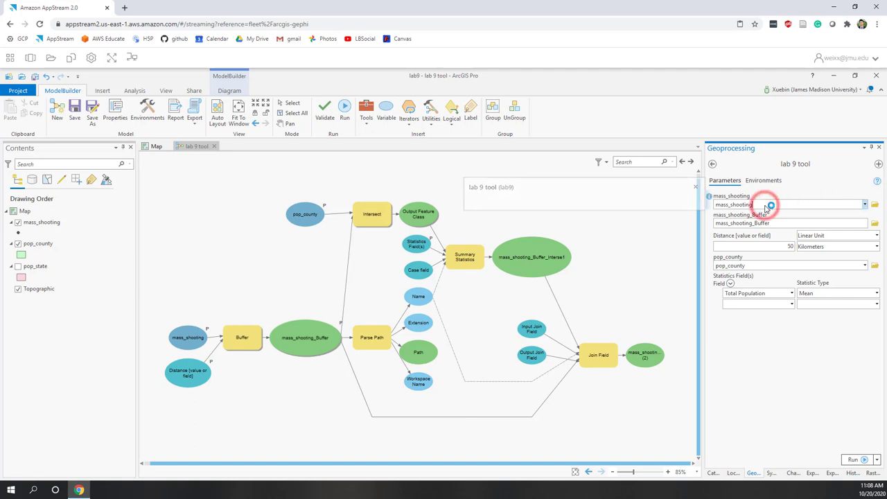
mouse_move(710, 201)
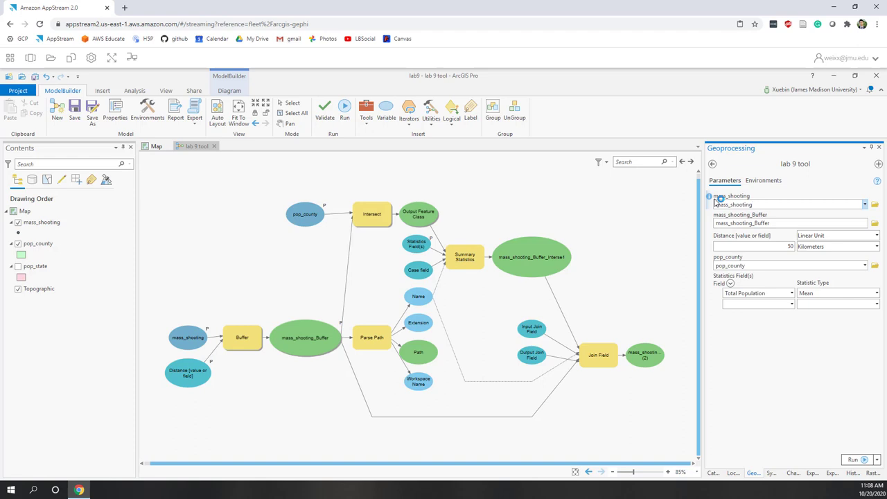
left_click(712, 164)
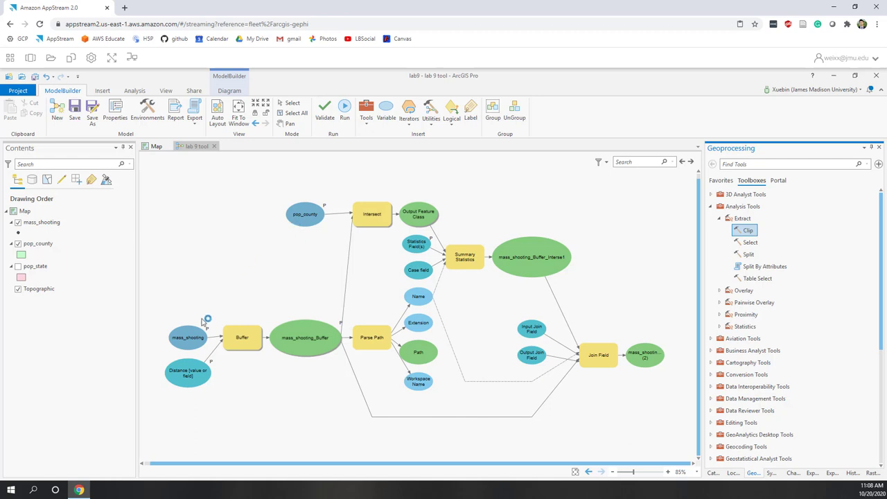
- Rename the Buffer tool's mass_shooting input variable as Input Feature in the model
left_click(187, 337)
right_click(187, 337)
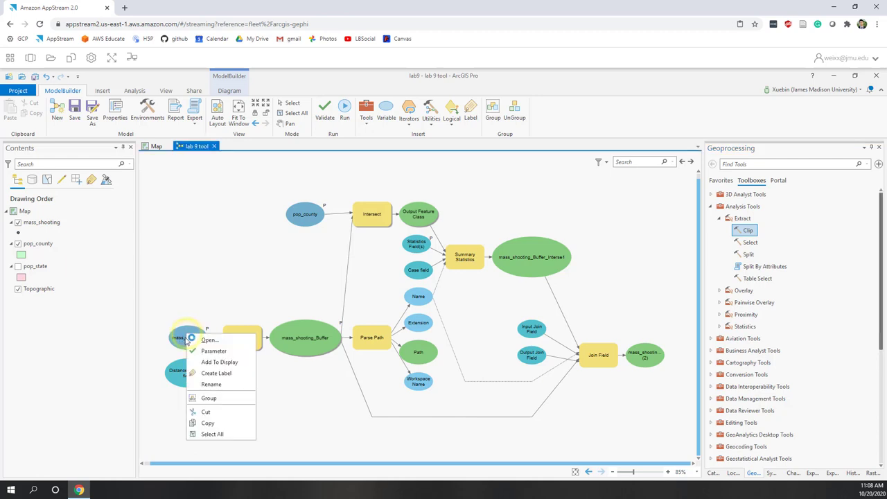
right_click(185, 339)
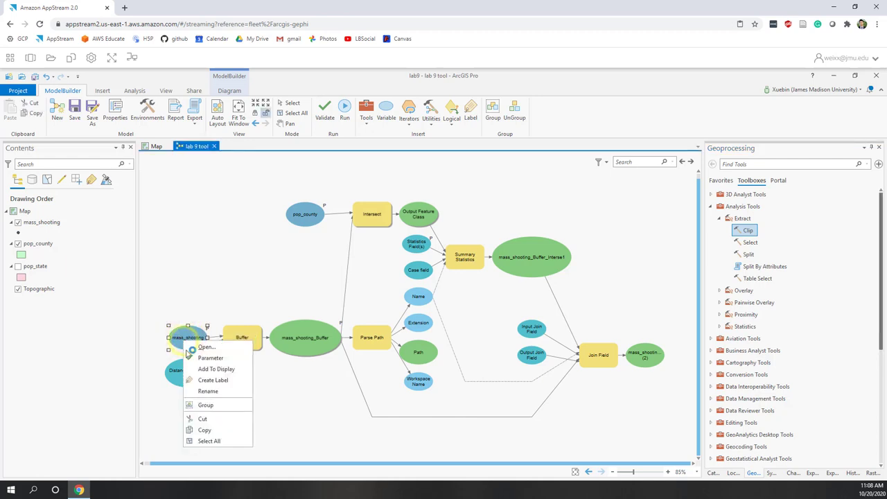
left_click(201, 391)
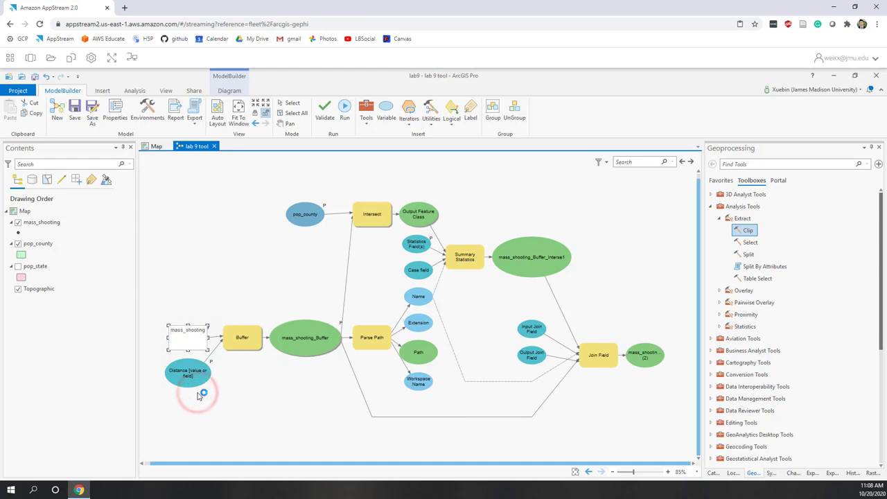
key("Delete")
key("Delete")
key("Delete")
key("Delete")
key("Delete")
key("Delete")
key("Delete")
key("Delete")
key("Delete")
key("Delete")
key("Delete")
key("Delete")
key("Delete")
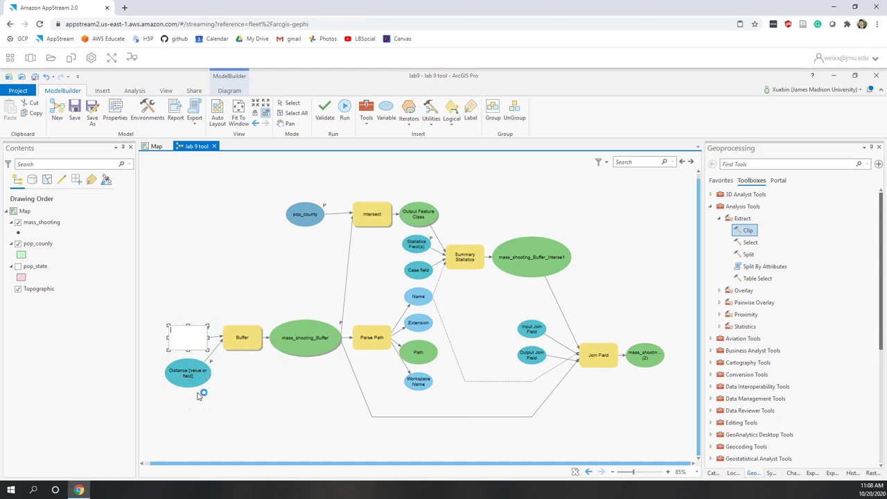
type("input Feature")
key("Return")
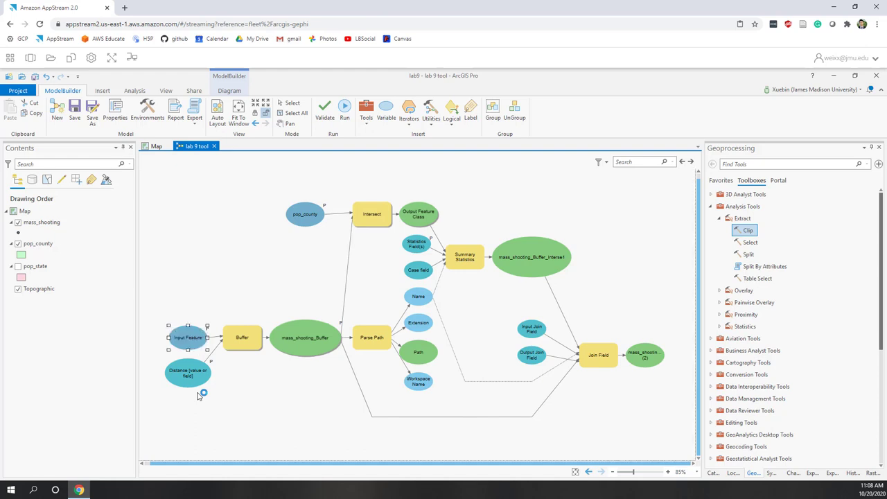
- Clear the default layer value from the Input Feature variable
left_click(181, 339)
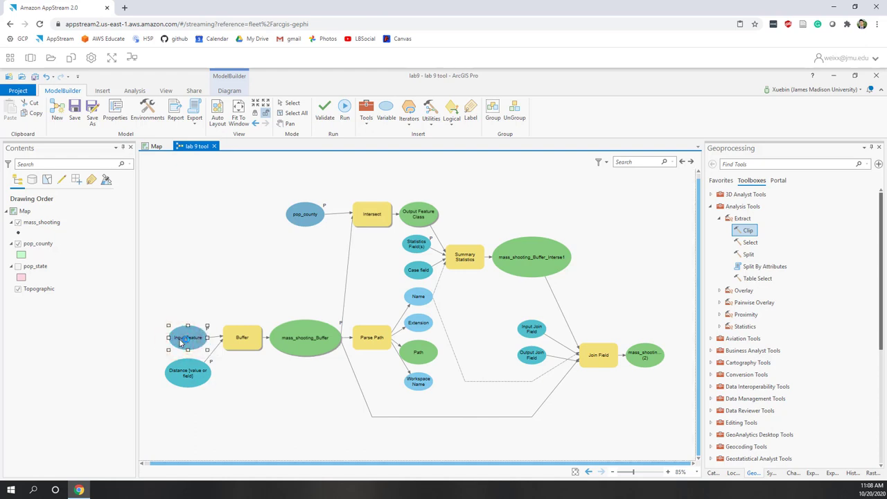
double_click(181, 338)
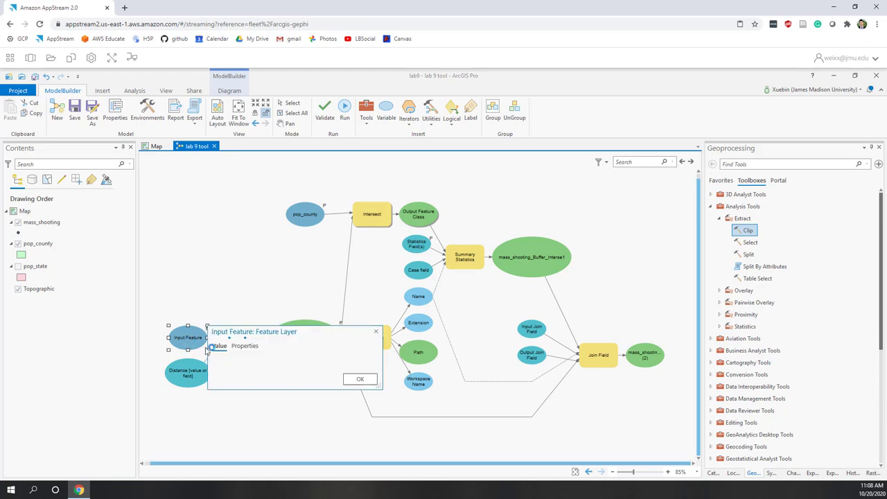
left_click(277, 370)
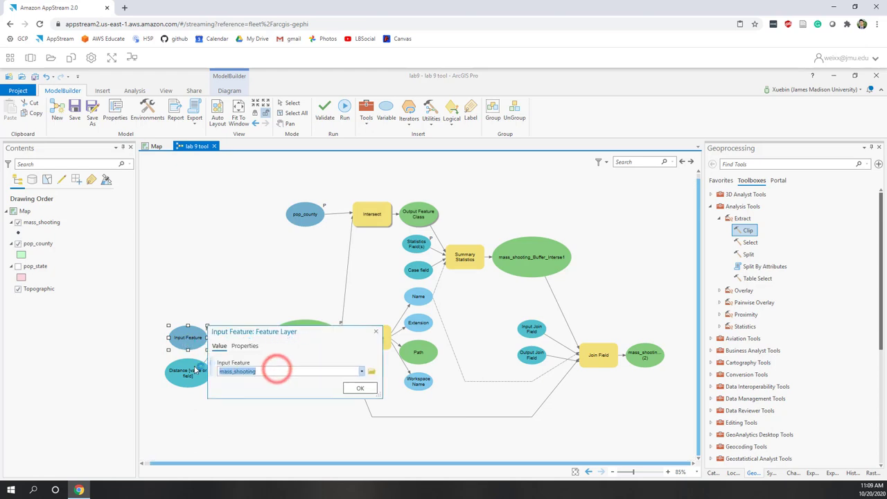
key("BackSpace")
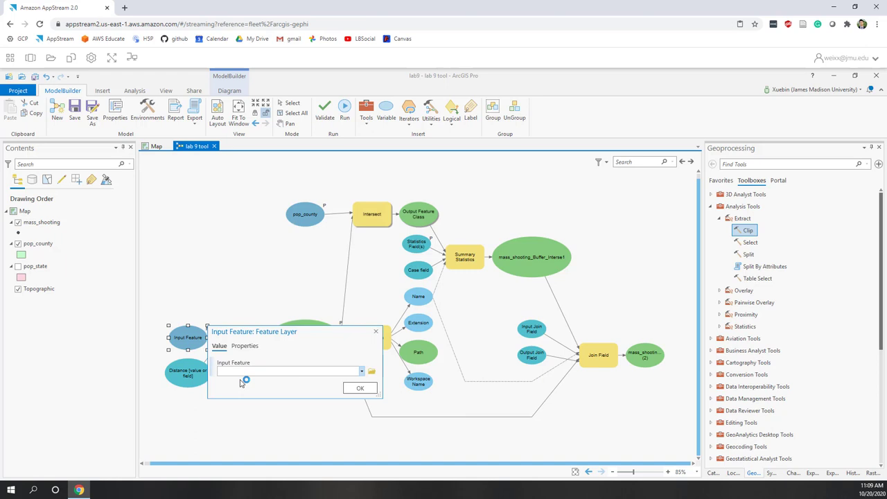
left_click(355, 390)
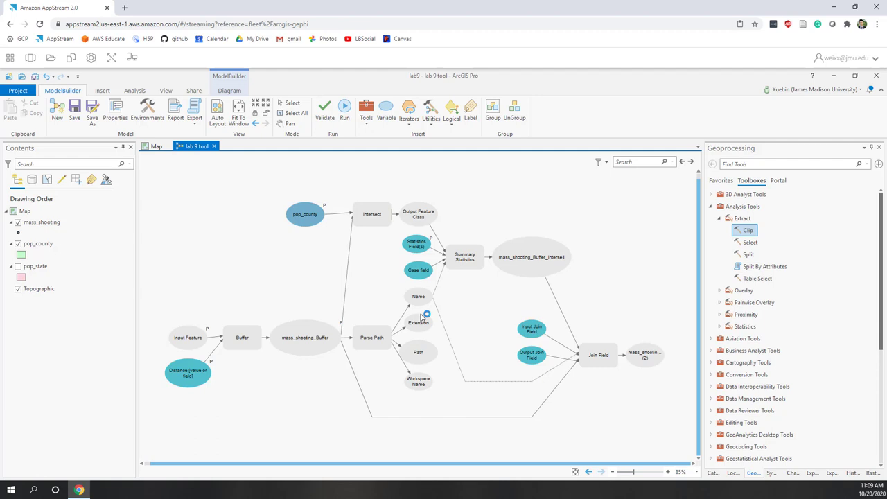
- Rename the Buffer tool's output variable mass_shooting_Buffer as Output Feature
right_click(308, 341)
left_click(327, 391)
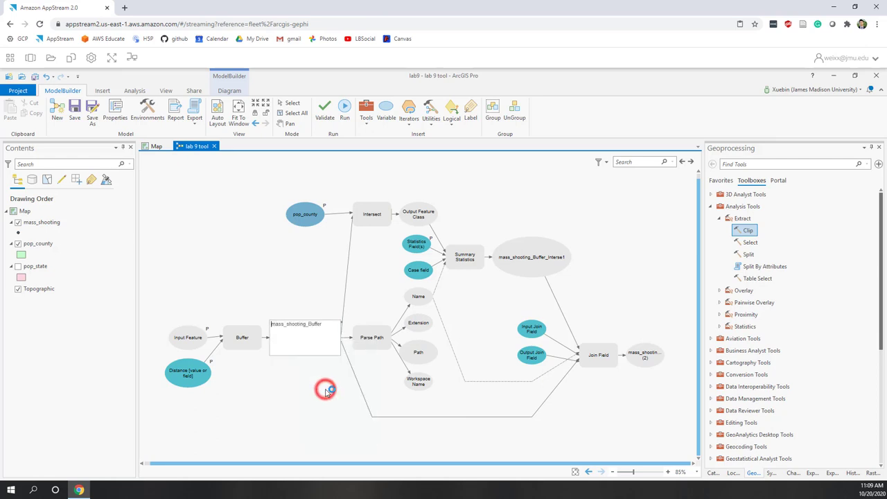
key("BackSpace")
key("BackSpace")
key("BackSpace")
key("BackSpace")
key("BackSpace")
key("BackSpace")
key("BackSpace")
key("BackSpace")
key("BackSpace")
key("BackSpace")
key("BackSpace")
key("BackSpace")
key("BackSpace")
key("BackSpace")
key("BackSpace")
key("BackSpace")
key("BackSpace")
key("BackSpace")
key("BackSpace")
key("BackSpace")
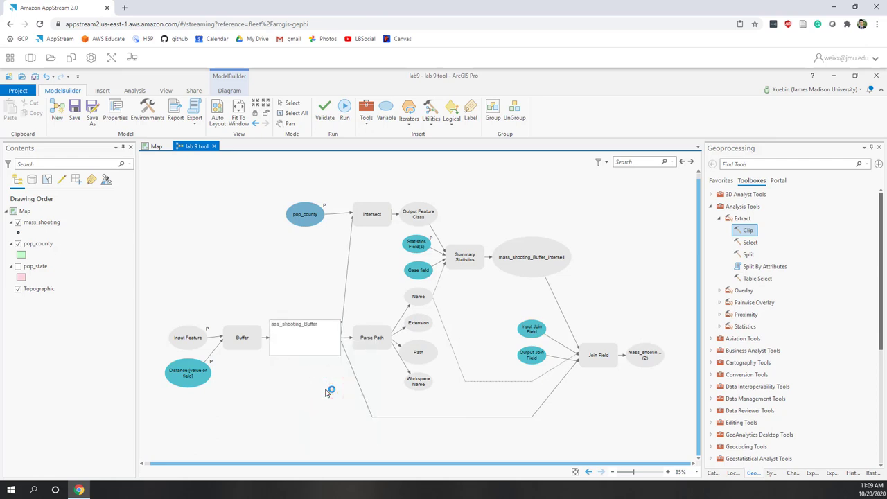
type("output")
key("BackSpace")
key("BackSpace")
key("BackSpace")
key("BackSpace")
key("BackSpace")
type("Output Feature")
key("Return")
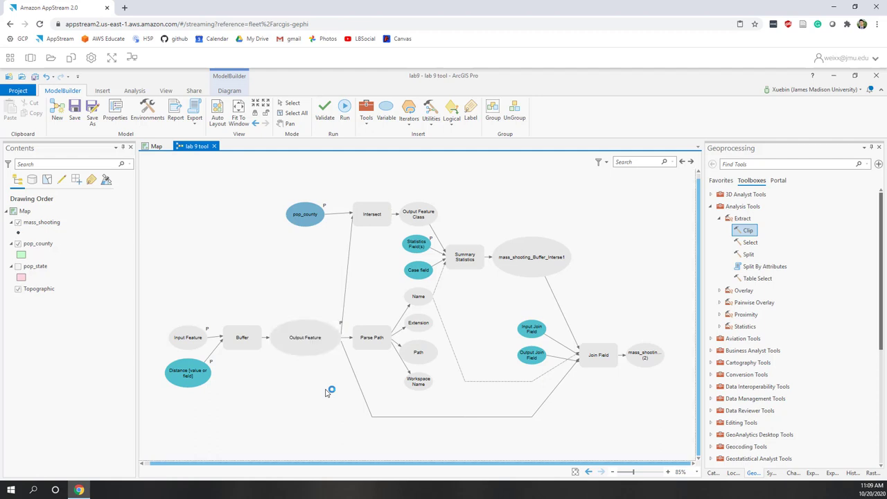
- Check the Output Feature variable's stored value and close its dialog without changes
left_click(310, 347)
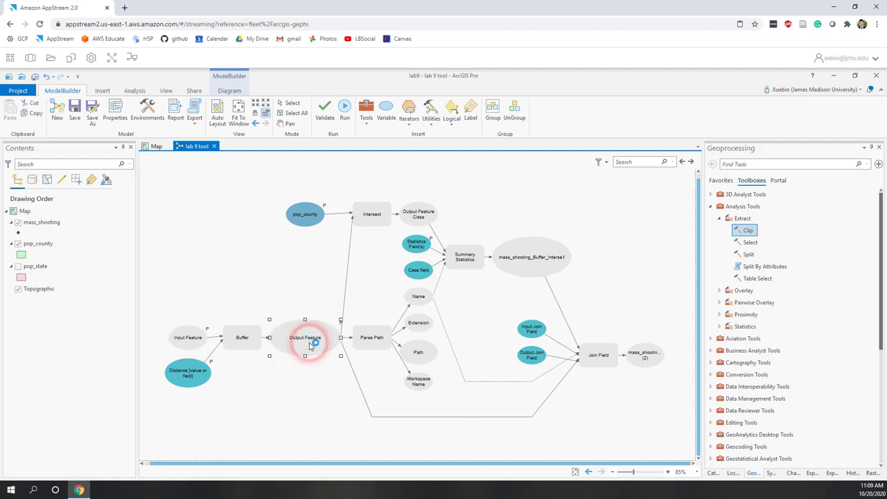
left_click(310, 346)
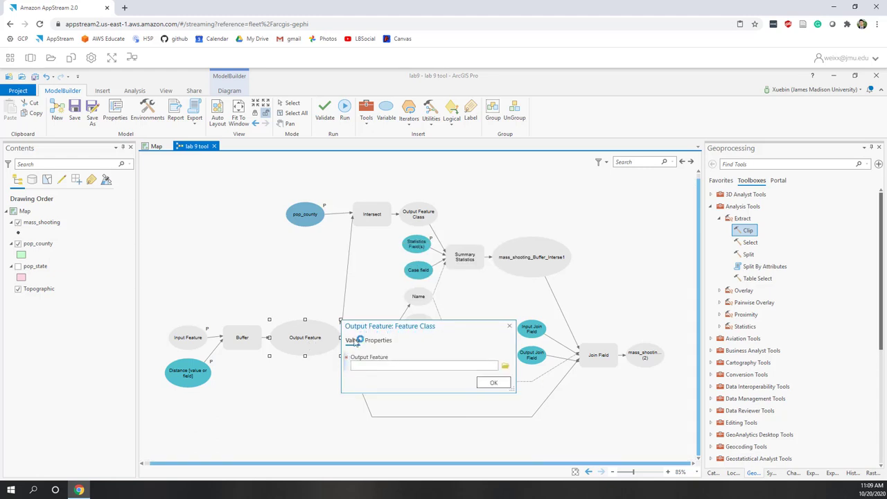
left_click(509, 325)
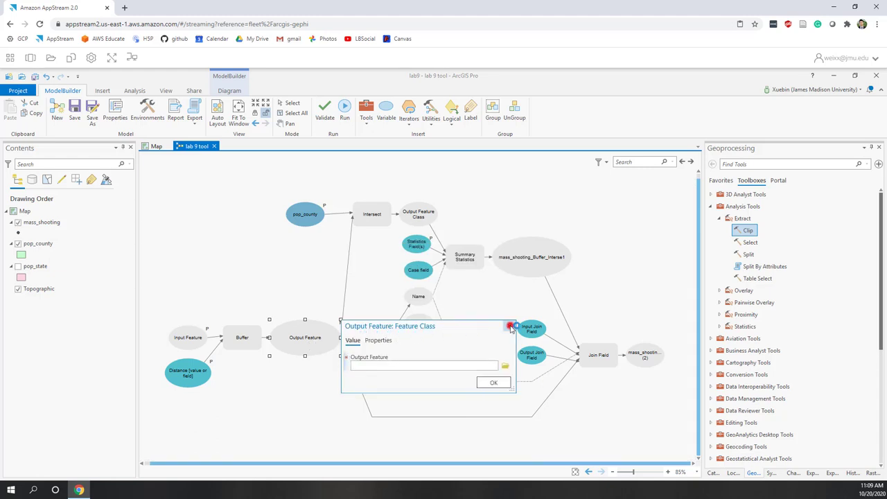
left_click(274, 260)
- Rename the Intersect tool's pop_county input variable as Summary Feature
right_click(306, 217)
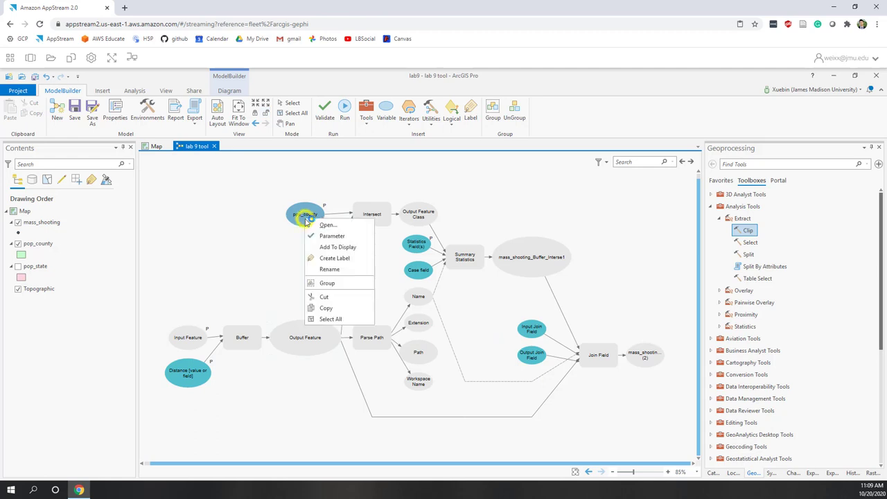
left_click(315, 271)
double_click(320, 210)
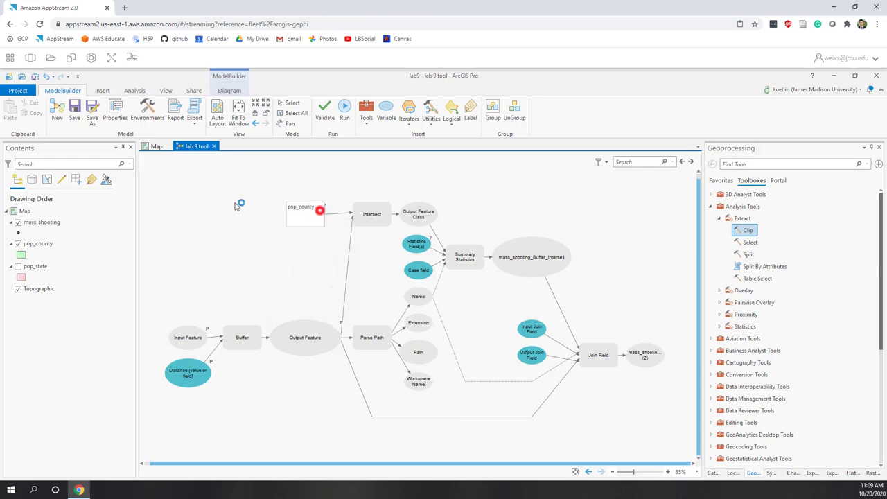
type("Summary Feature")
key("Return")
- Clear the default layer value from the Summary Feature variable
left_click(299, 217)
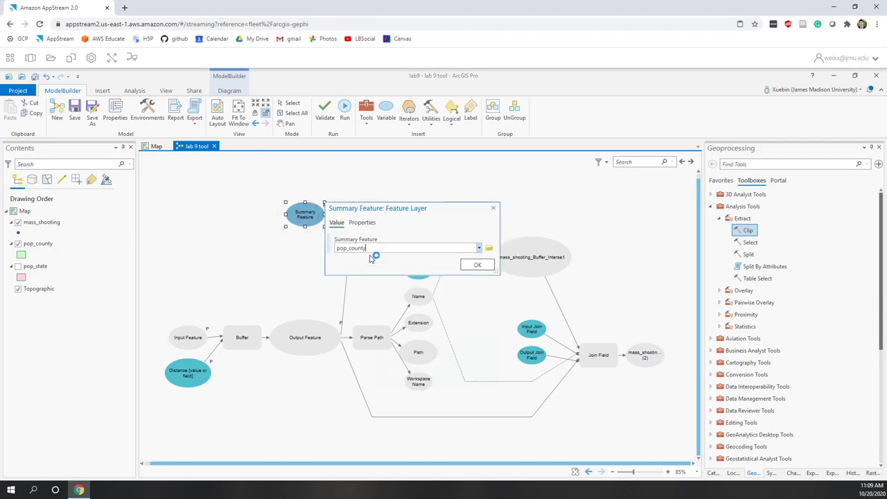
left_click(374, 247)
left_click(367, 259)
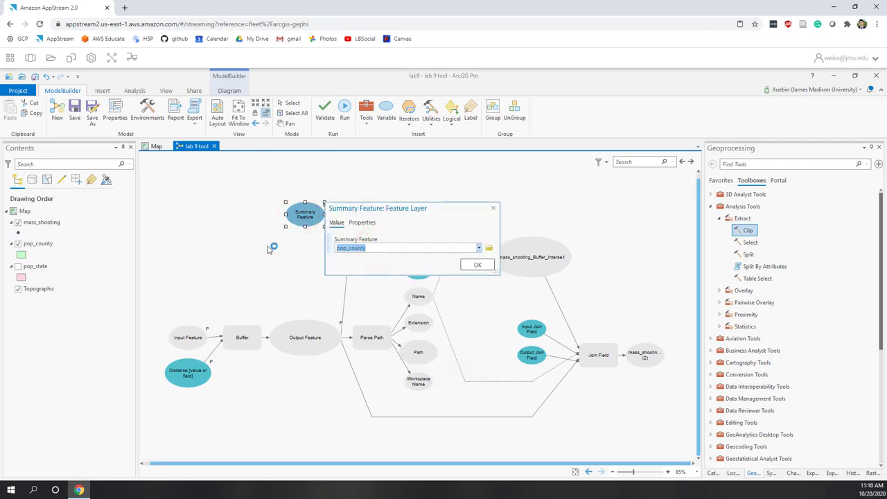
left_click(474, 265)
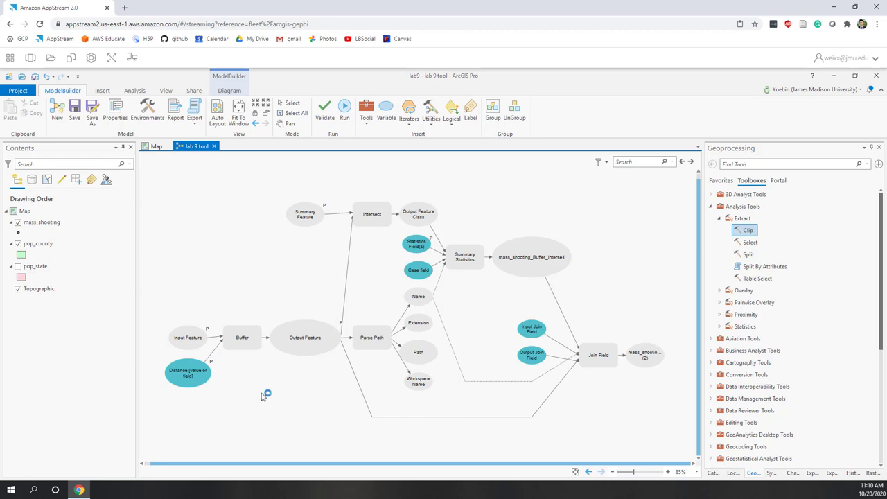
- Rename the Intersect tool's Output Feature Class variable as Buffer_Interesect
left_click(429, 218)
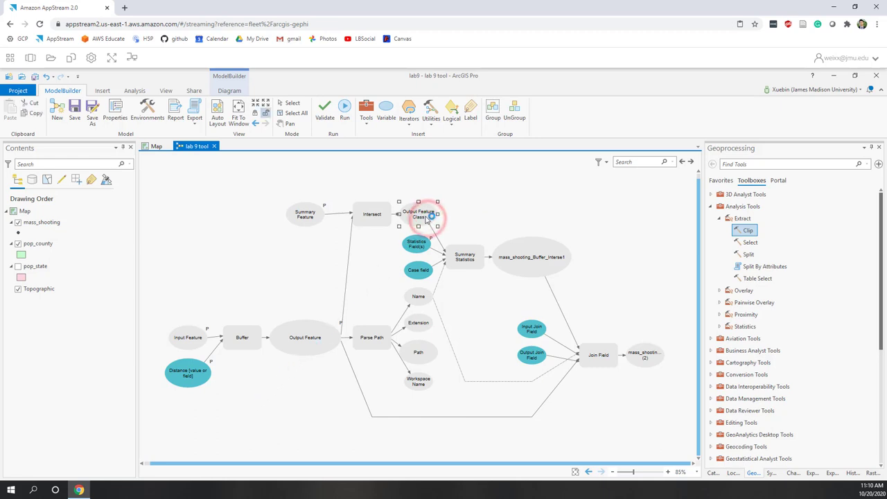
right_click(429, 217)
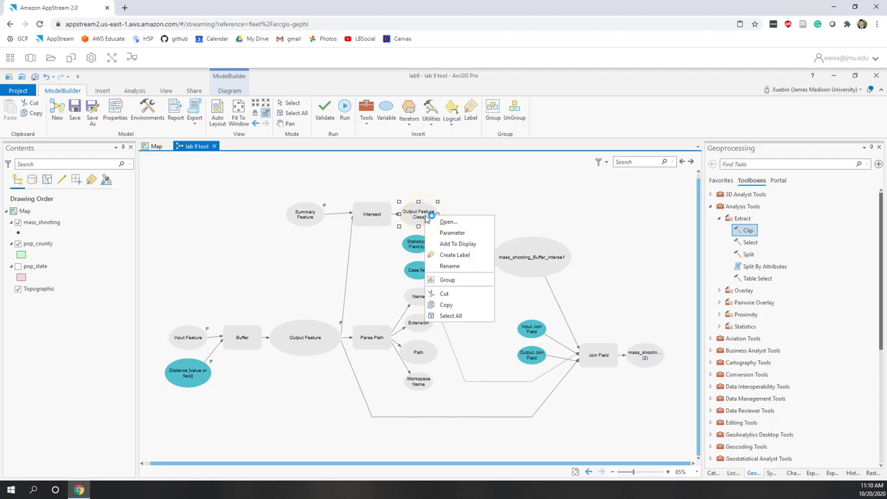
left_click(449, 265)
type("Buffer_Interse")
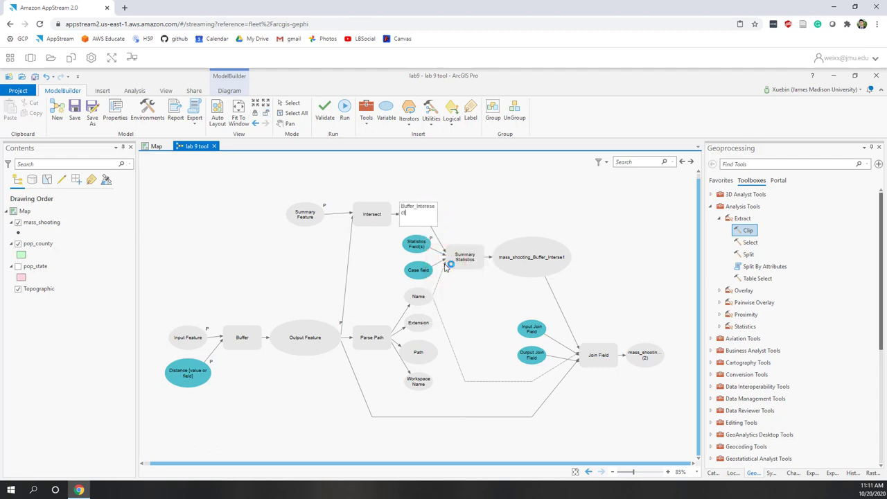
type("ct")
key("Return")
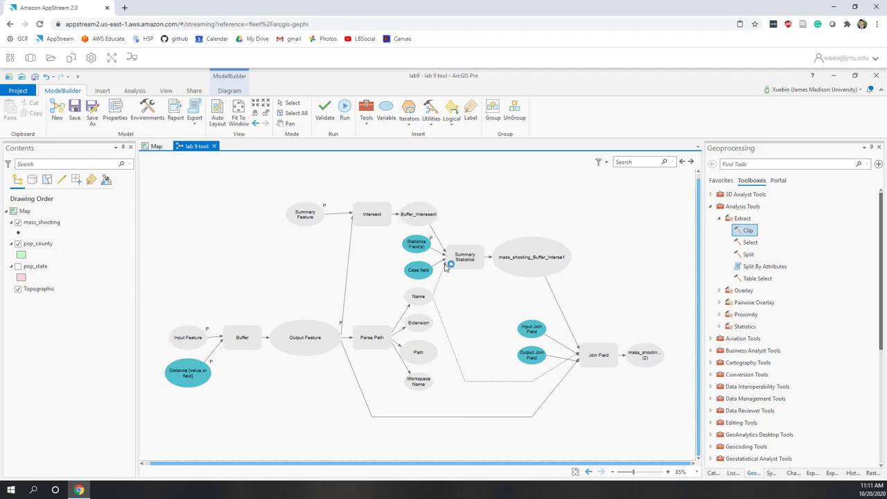
- Set the Buffer_Interesect variable's output feature class name in lab9.gdb to %Name%_intersect
left_click(419, 215)
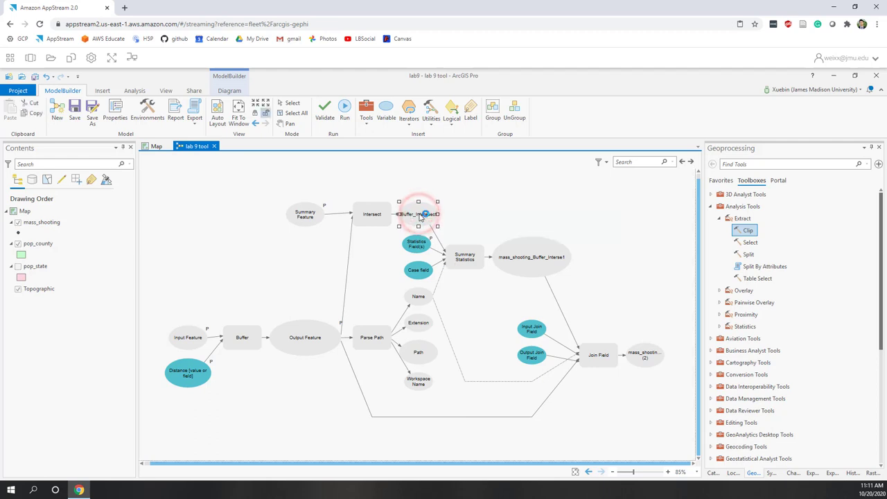
double_click(419, 214)
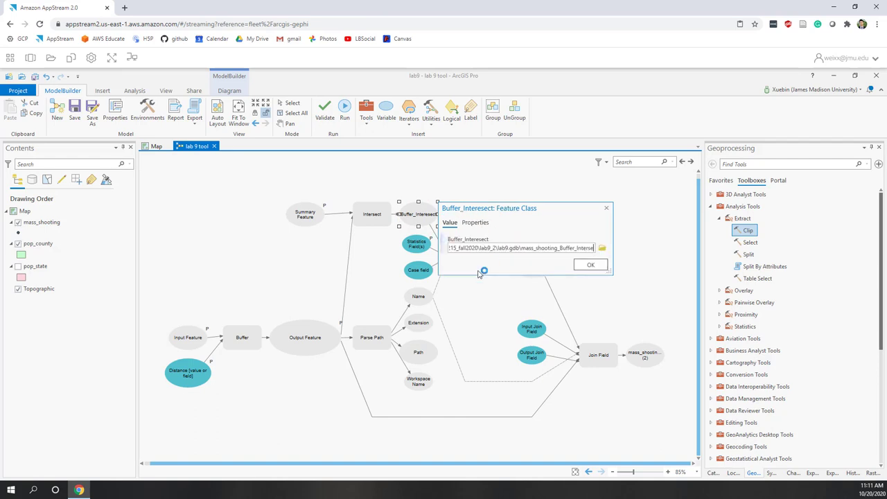
left_click(519, 247)
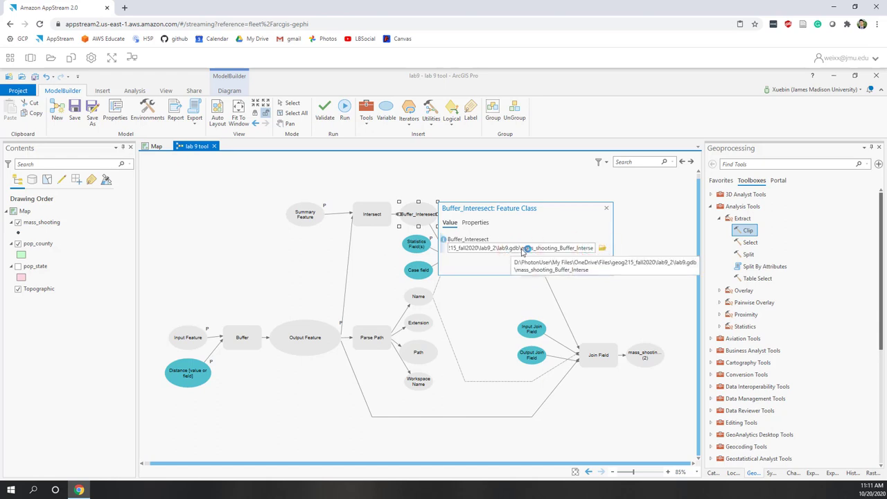
double_click(524, 247)
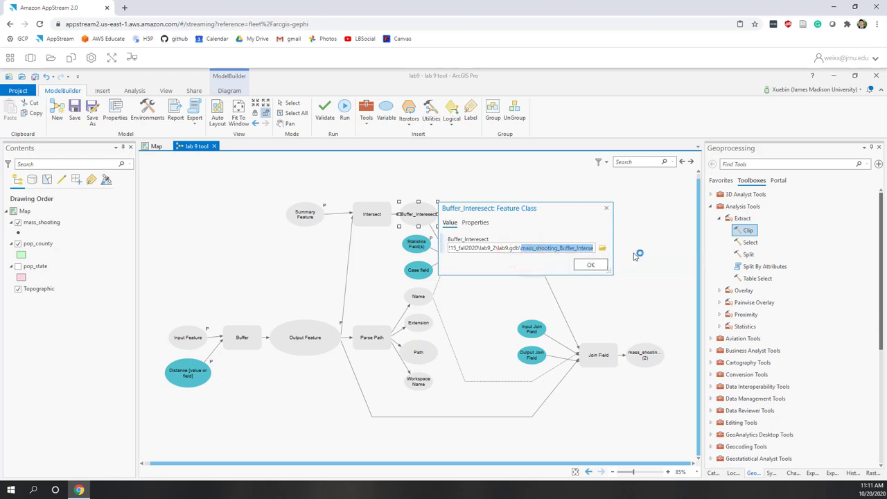
key("BackSpace")
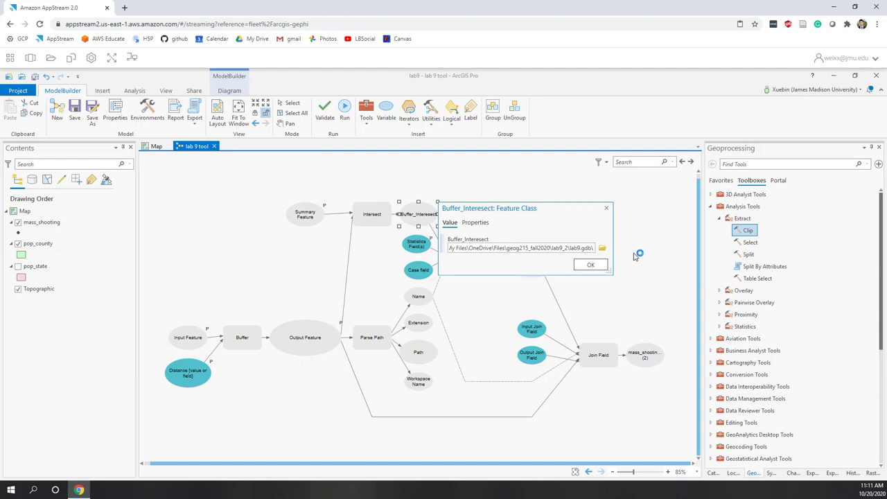
type("%%Name")
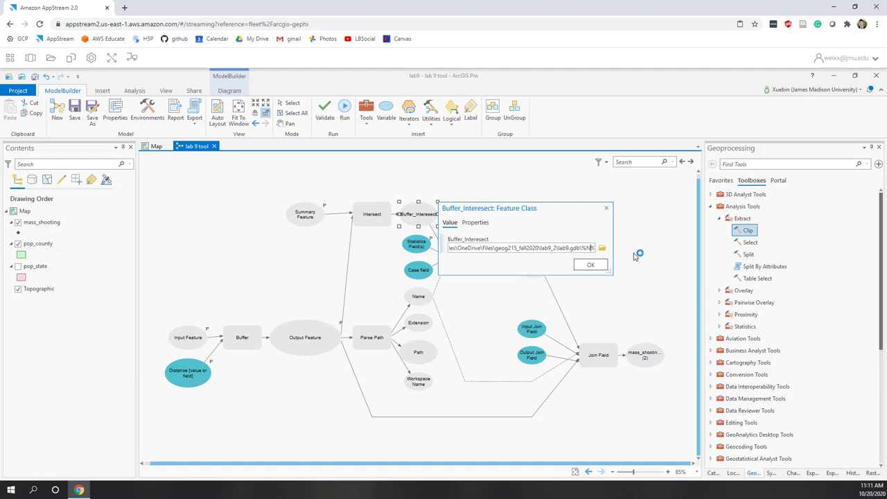
type("_")
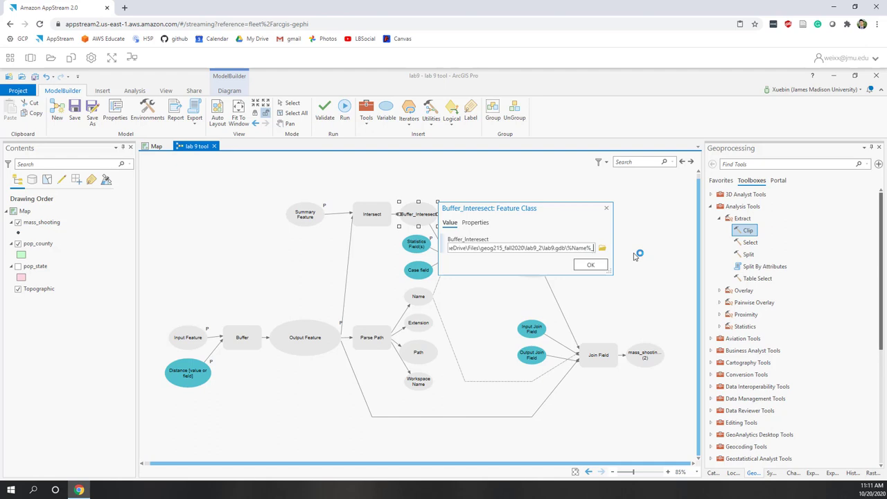
type("inter")
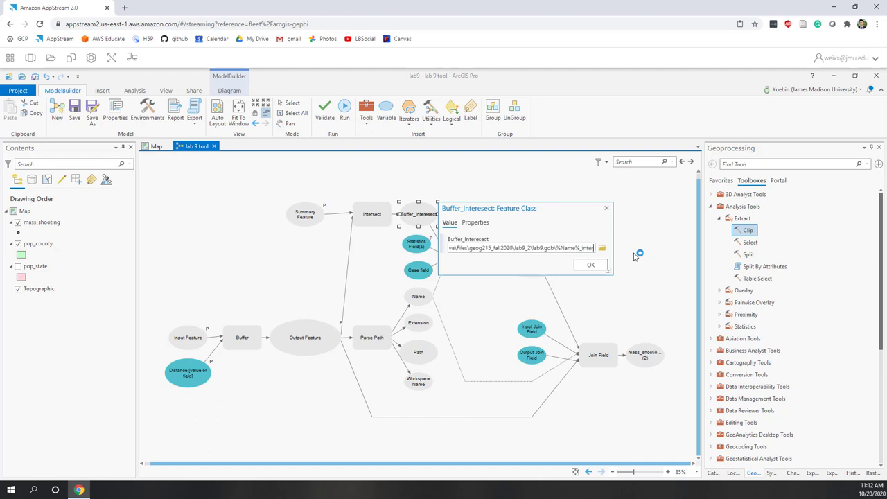
type("sect")
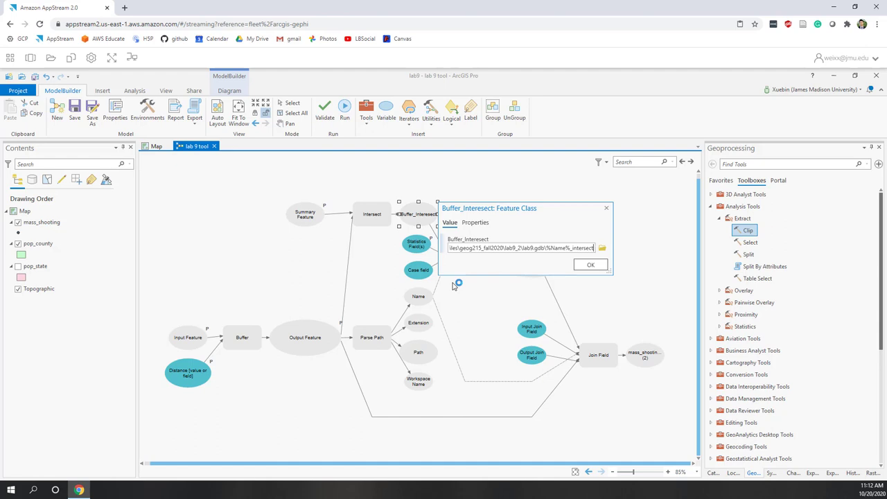
left_click(589, 267)
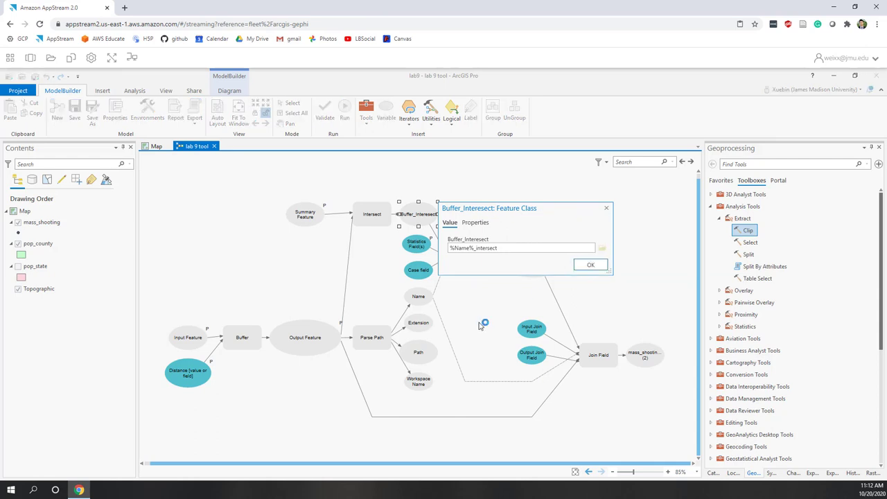
left_click(589, 264)
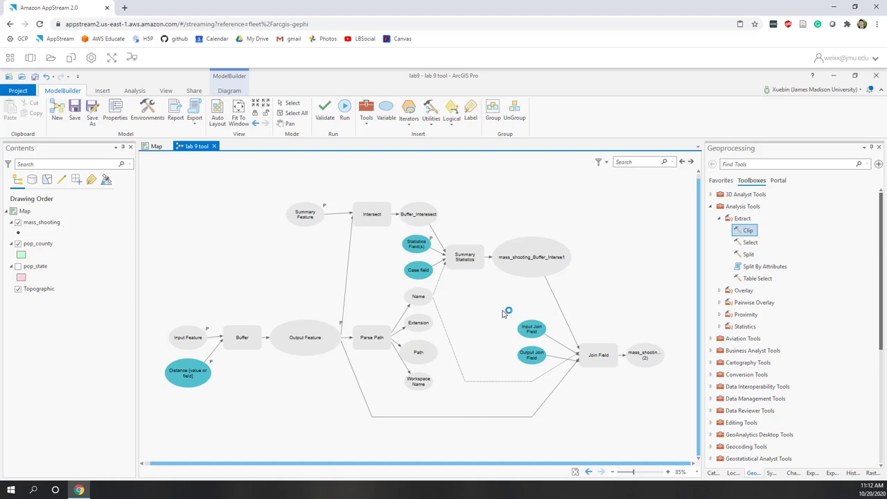
- Check the Statistics Field(s) variable's stored value and close its dialog without changes
left_click(419, 247)
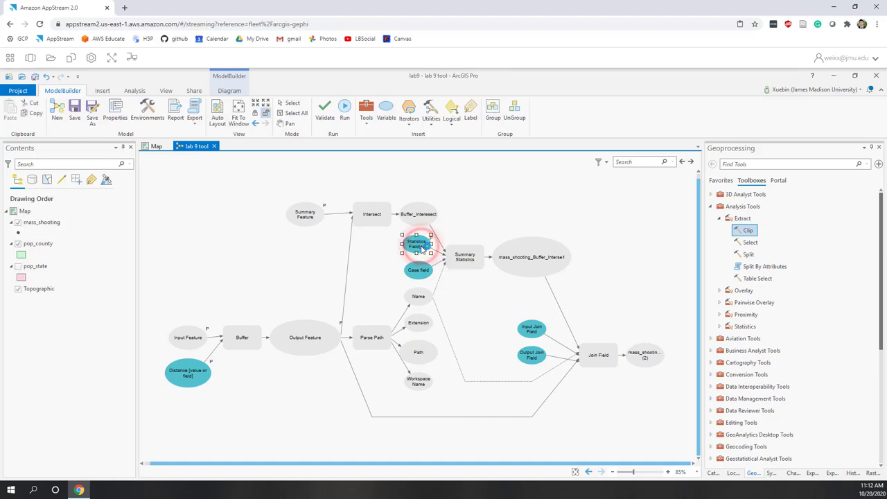
double_click(420, 247)
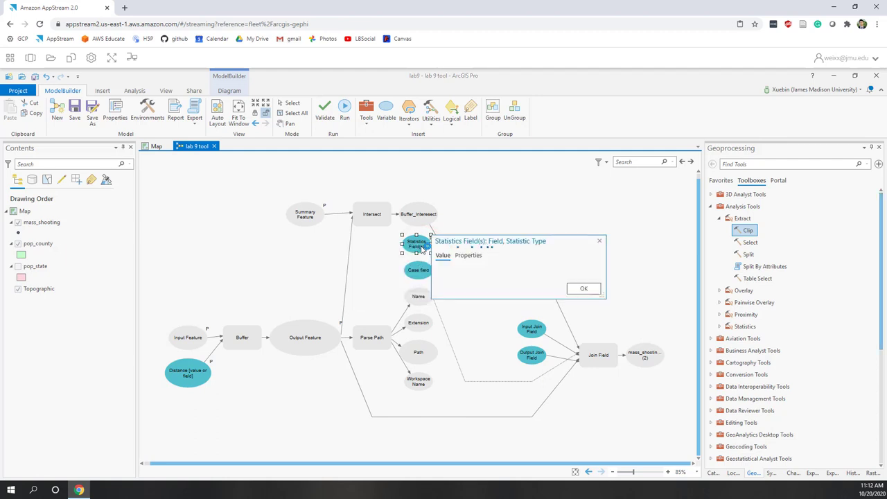
left_click(599, 240)
left_click(469, 299)
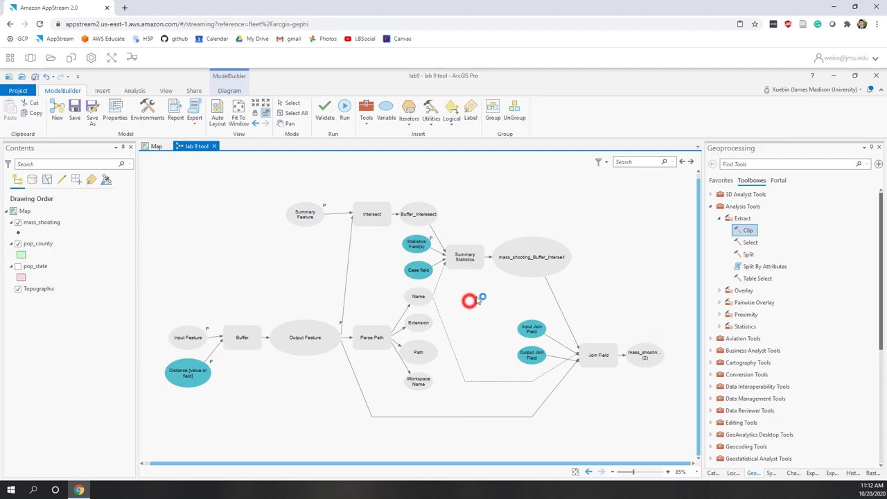
- Rename the Summary Statistics tool's output table variable as Summarized table
right_click(527, 259)
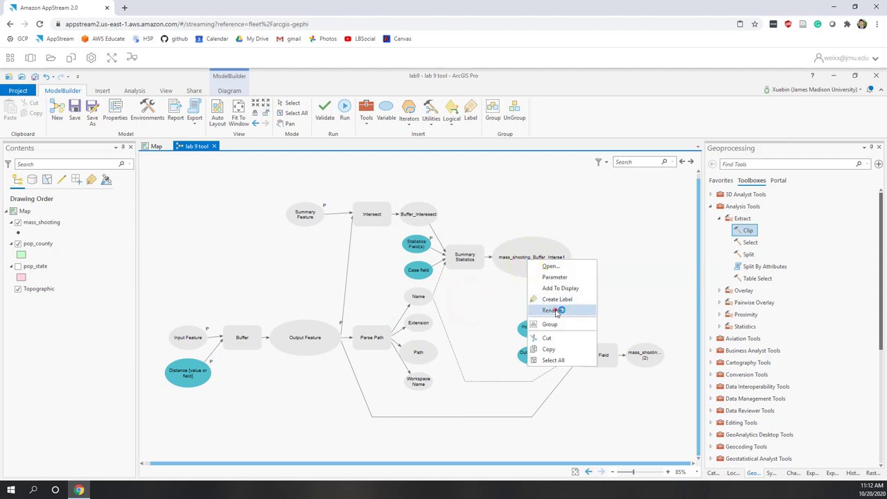
left_click(554, 310)
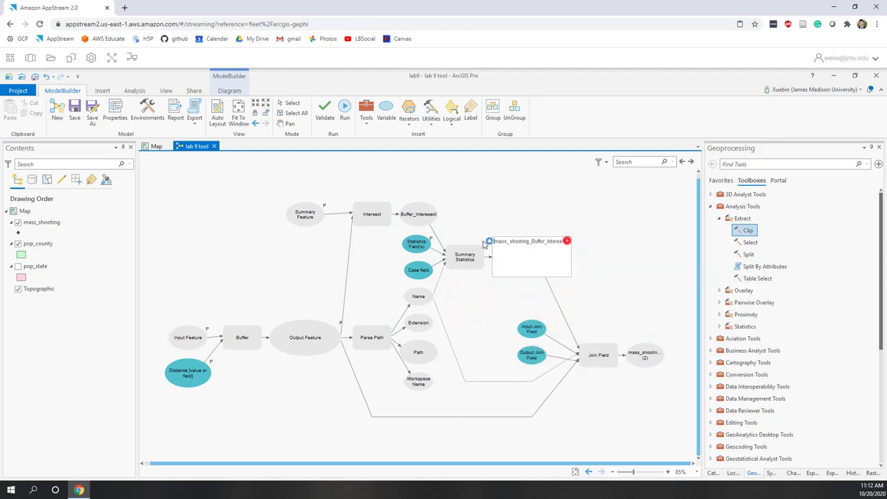
type("Summarized table")
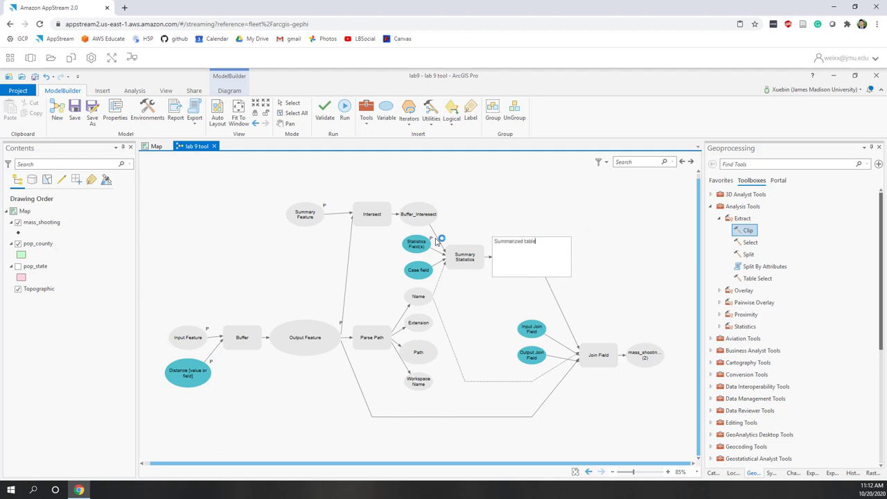
key("Return")
- Set the Summarized table variable's output name in lab9.gdb to %Name%_summary
left_click(538, 259)
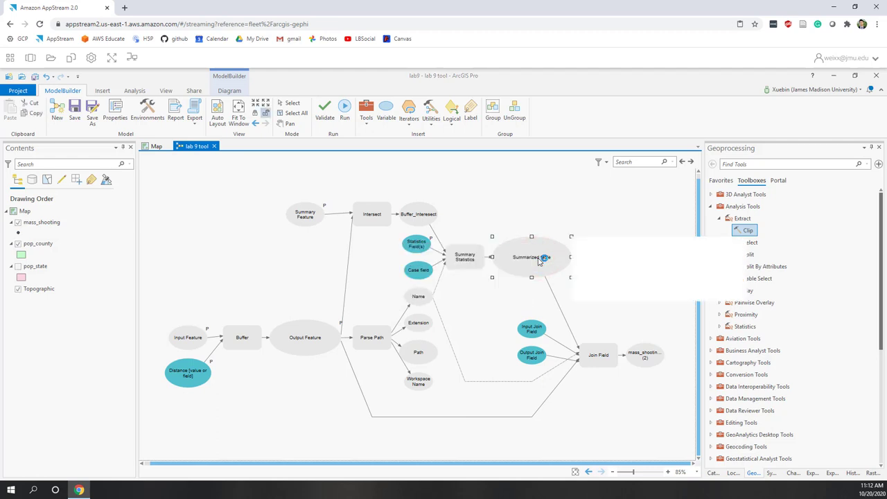
left_click(654, 268)
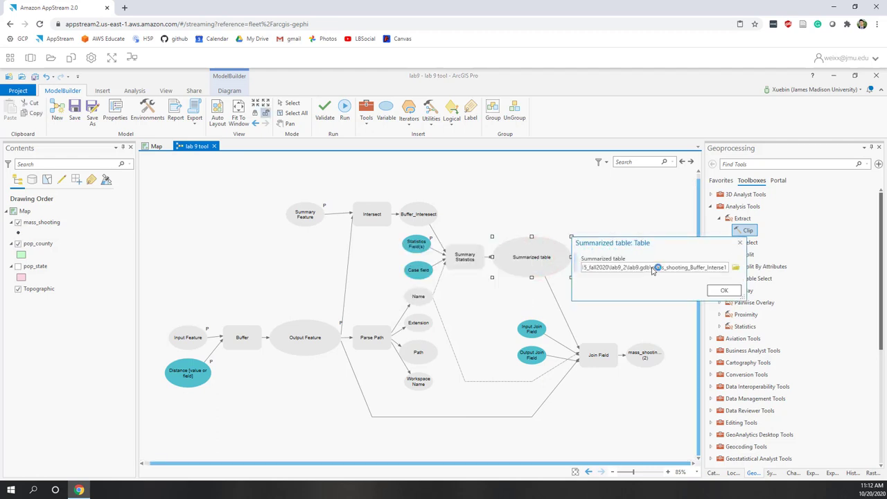
double_click(654, 267)
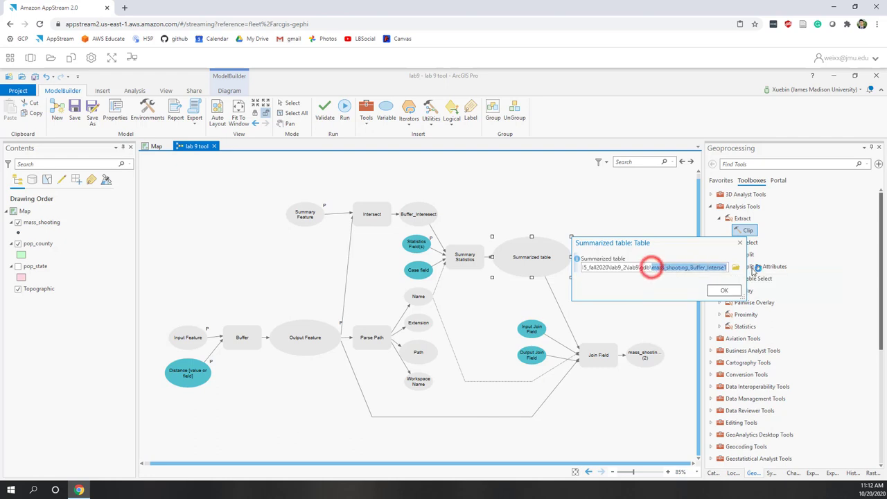
type("%%")
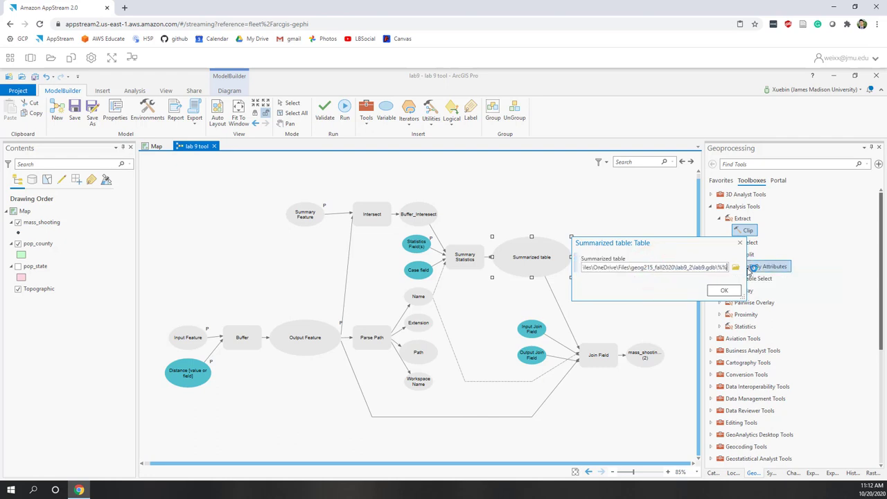
key("Left")
type("Name%")
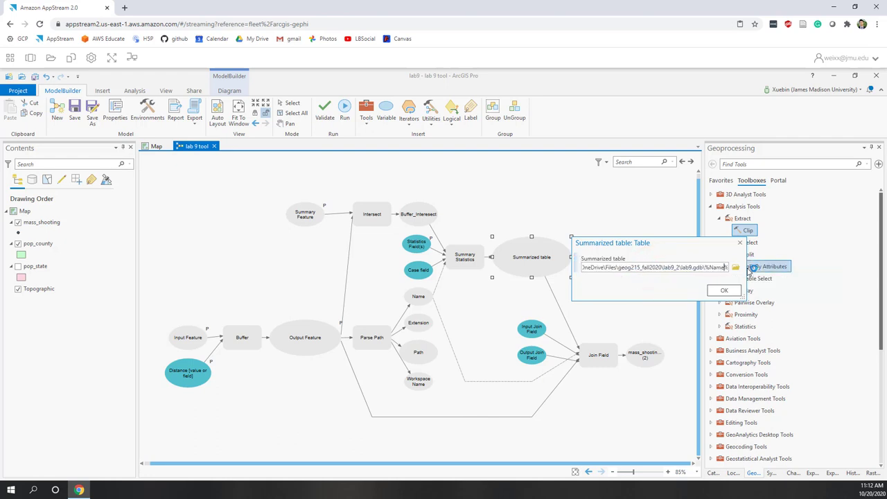
type("_summary")
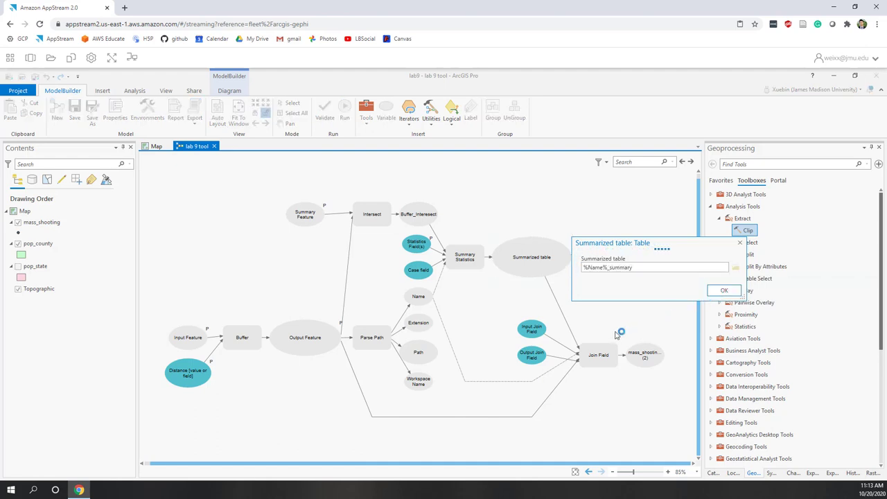
left_click(634, 292)
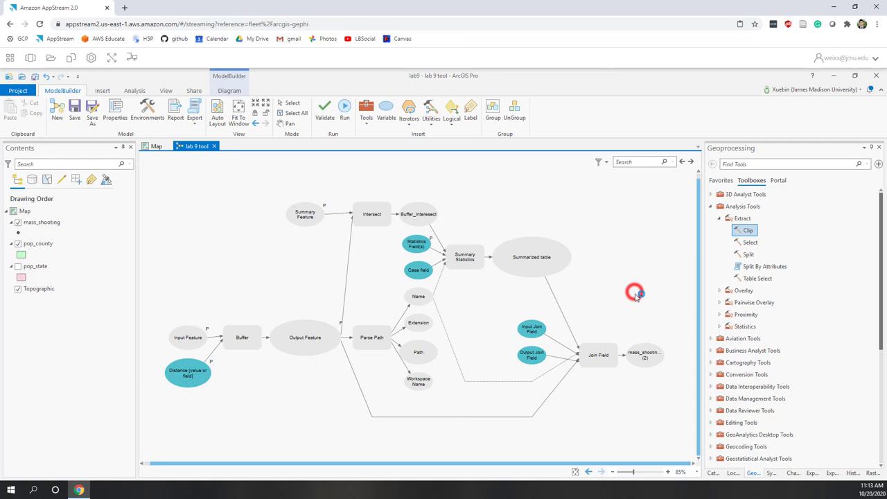
- Widen the Join Field tool's output variable in the diagram and rename it Joined Buffer
left_click(651, 358)
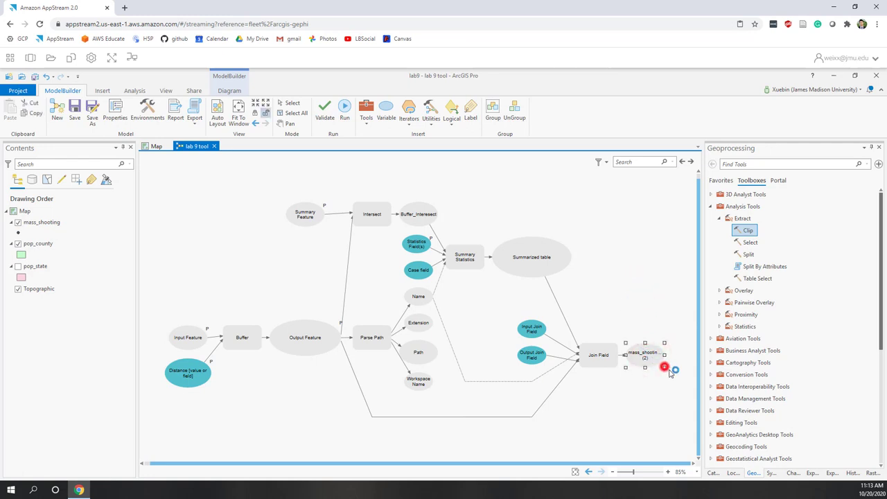
left_click(665, 366)
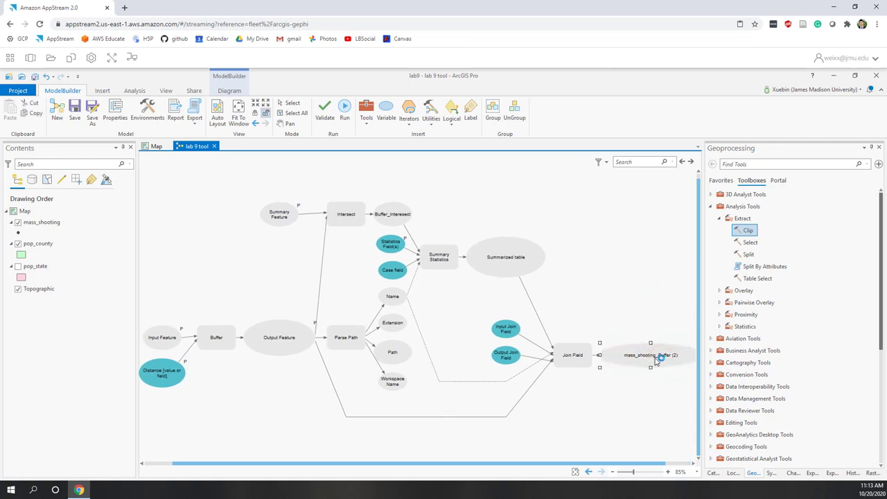
right_click(655, 360)
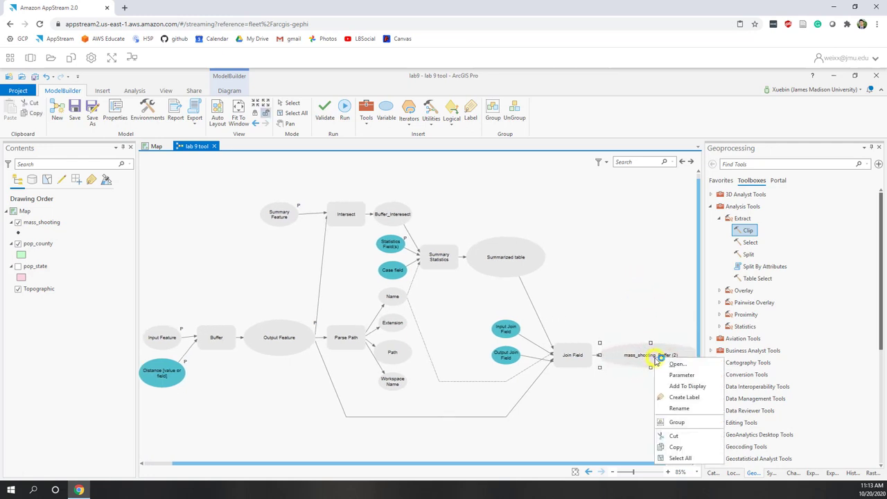
left_click(671, 408)
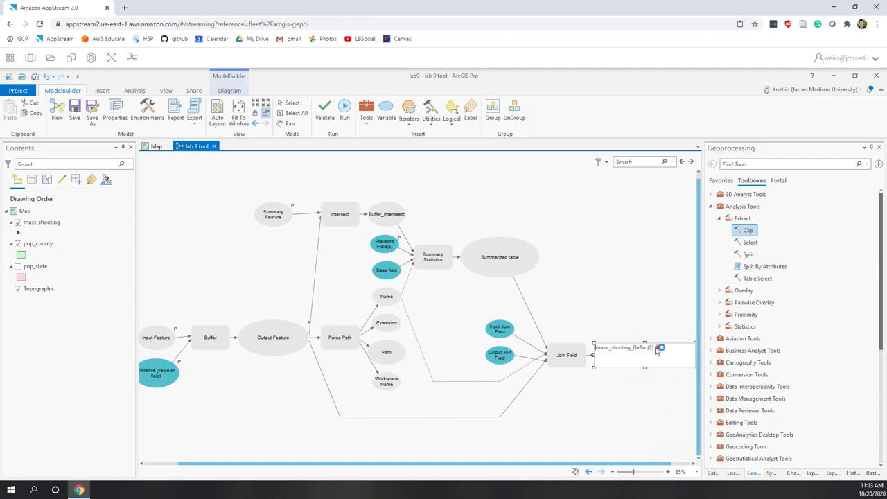
left_click_drag(658, 346, 485, 340)
type("Joined Buffer")
key("Return")
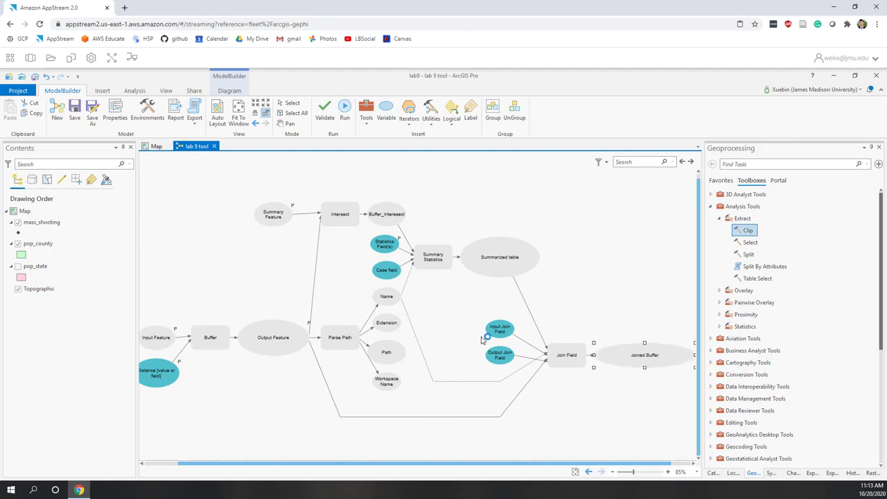
left_click(606, 303)
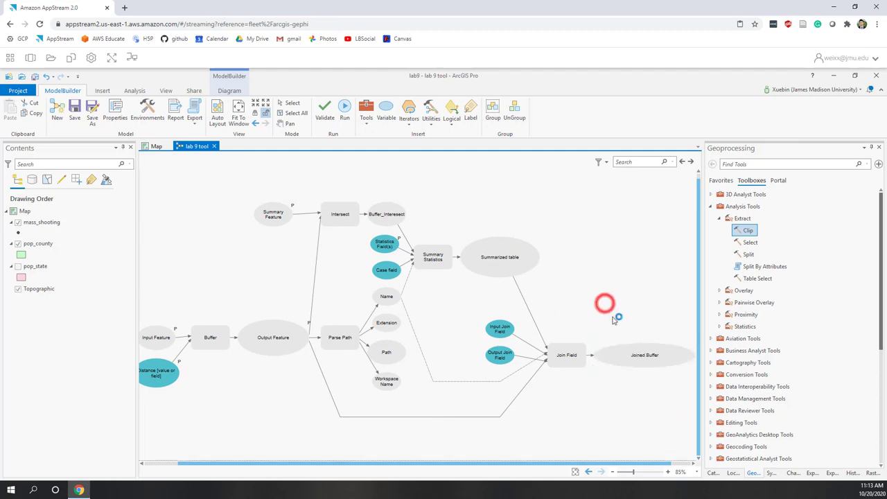
- Check the Joined Buffer variable's stored value and close its dialog without changes
left_click(646, 355)
double_click(648, 355)
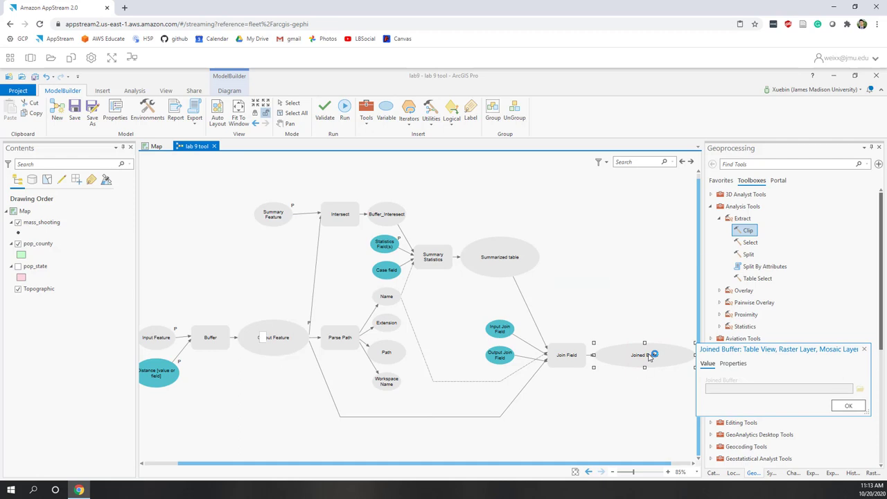
left_click(863, 349)
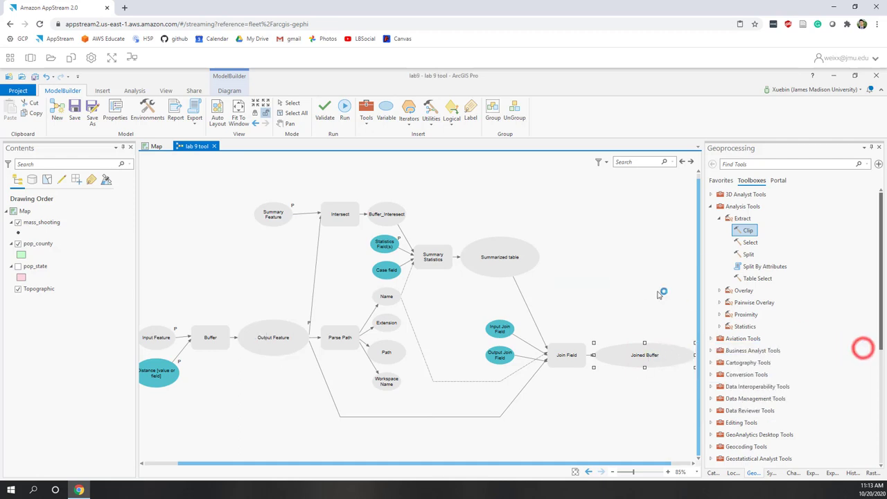
left_click(638, 286)
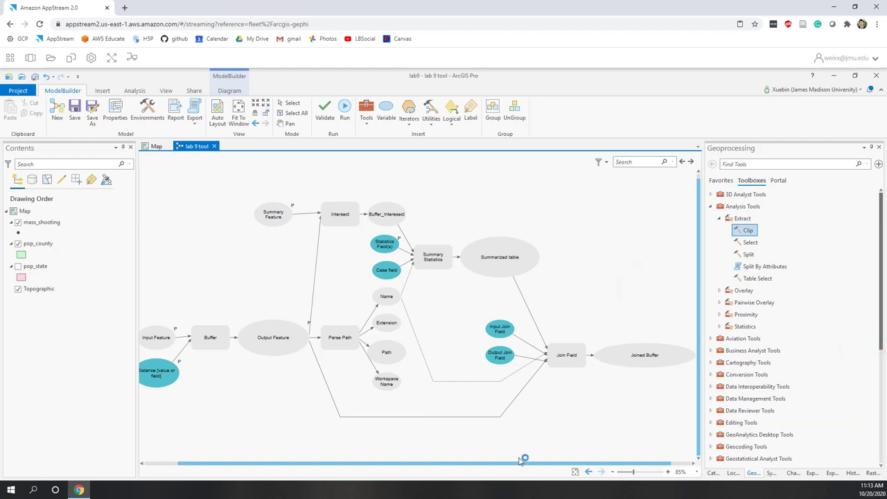
- Clear the default value of the Distance [value or field] variable feeding the Buffer tool
left_click_drag(520, 461, 485, 463)
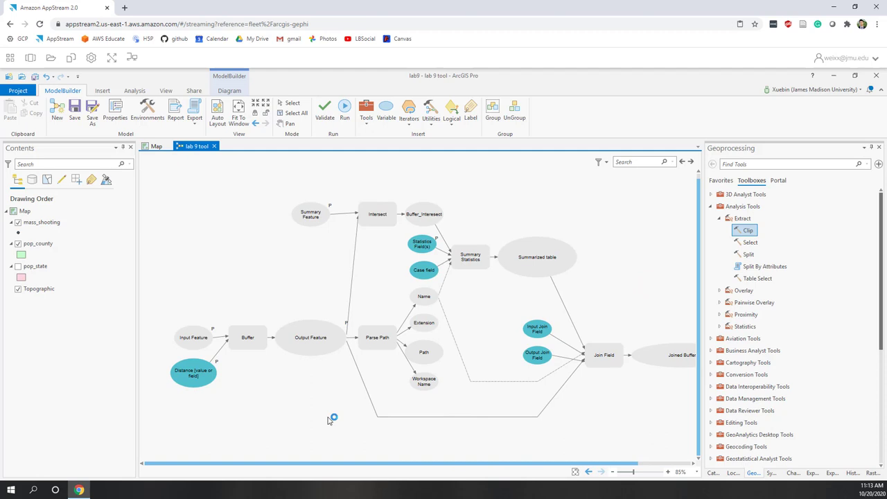
left_click(194, 376)
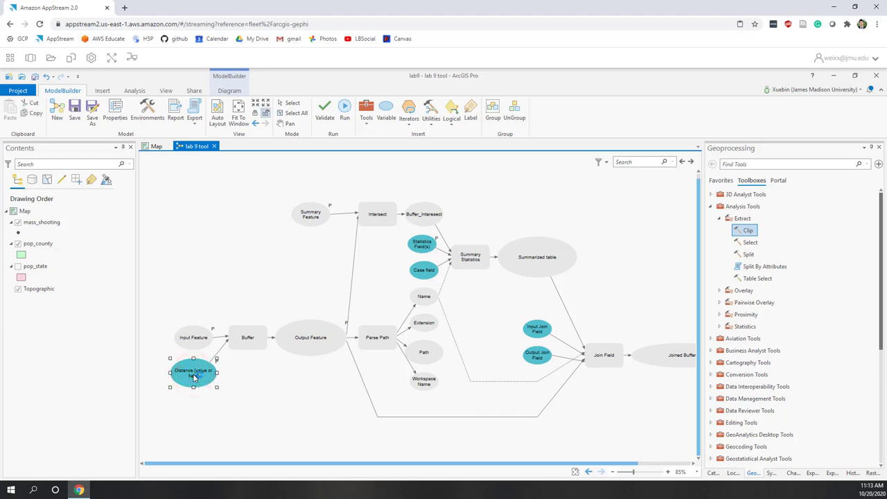
double_click(194, 376)
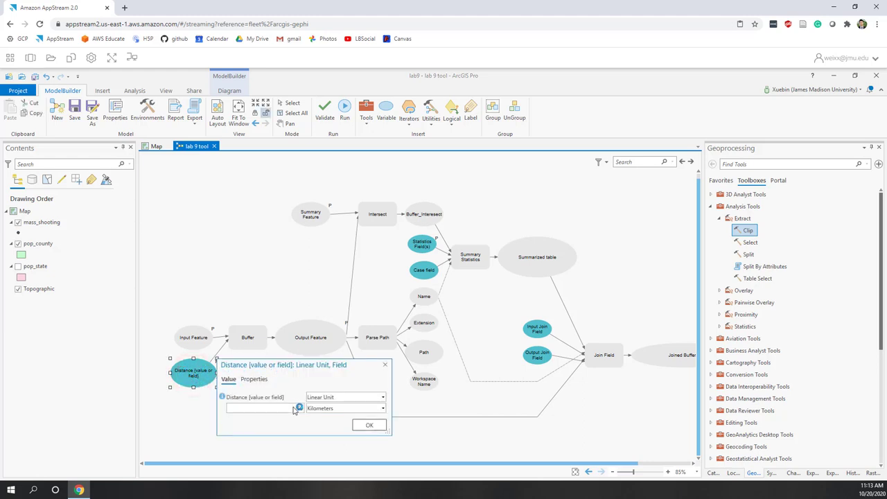
left_click(291, 408)
left_click(225, 408)
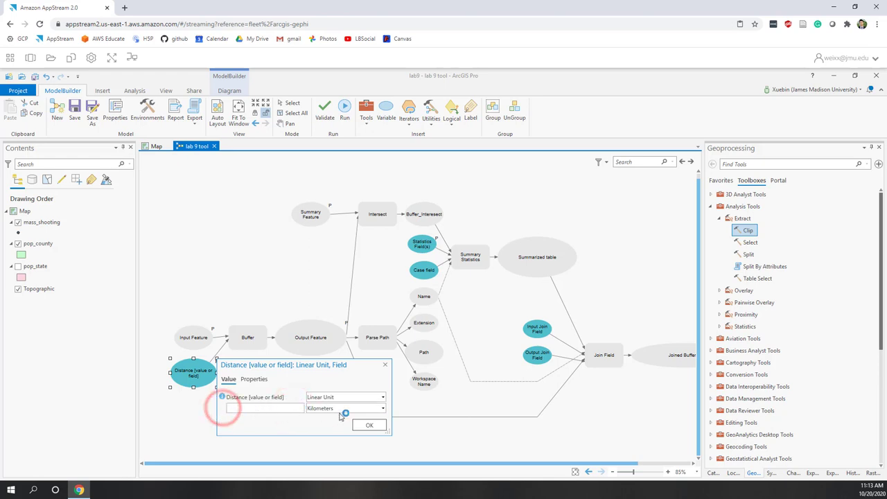
left_click(366, 426)
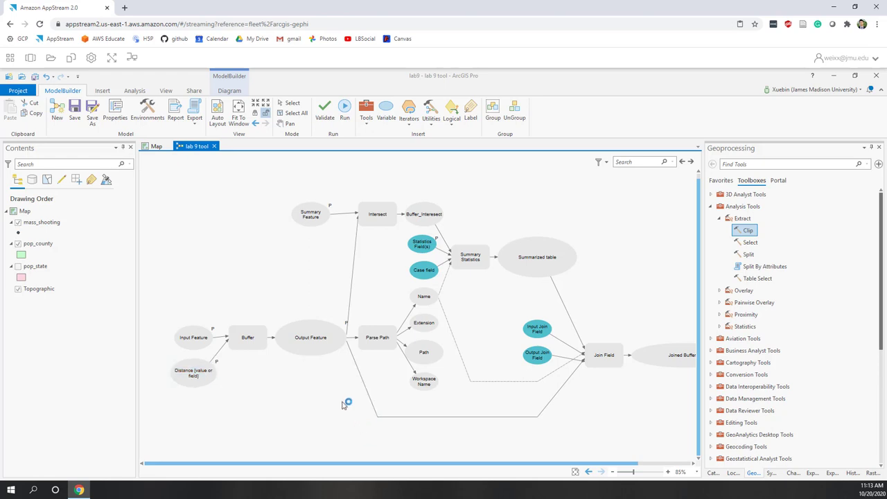
left_click(219, 263)
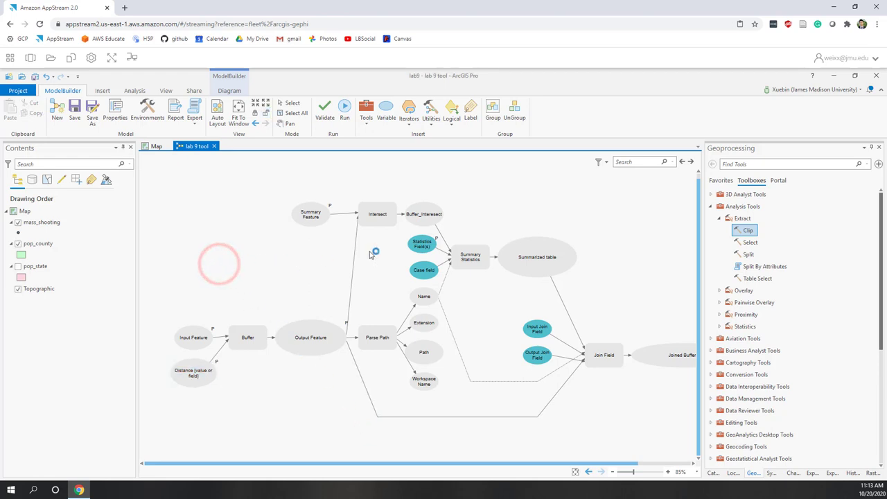
- Remove the B01001_001E Mean entry from the Statistics Field(s) variable so it has no default
left_click(424, 248)
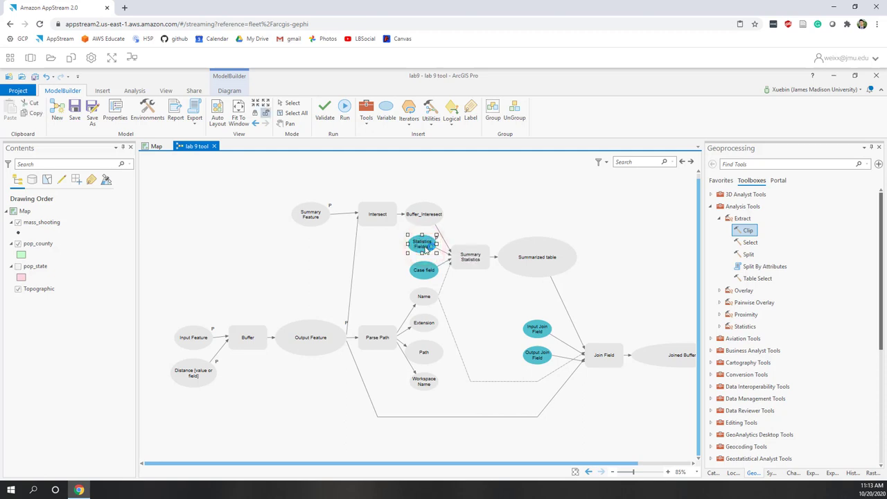
double_click(425, 248)
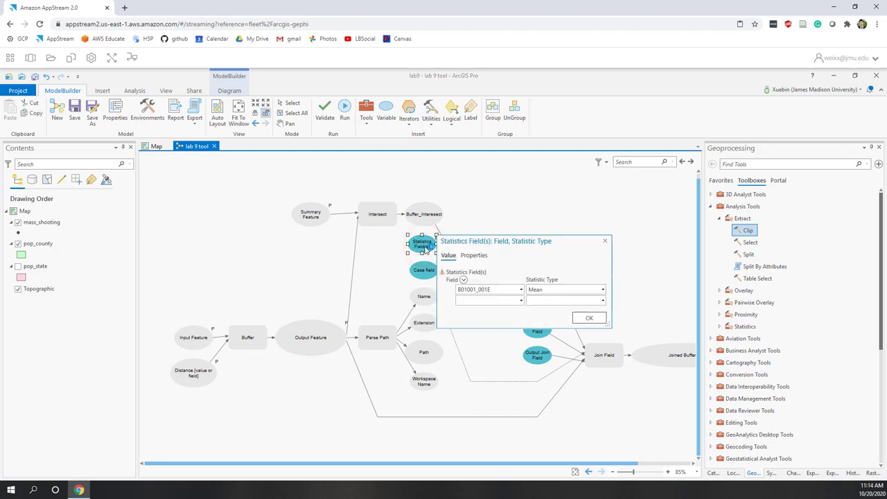
left_click(450, 291)
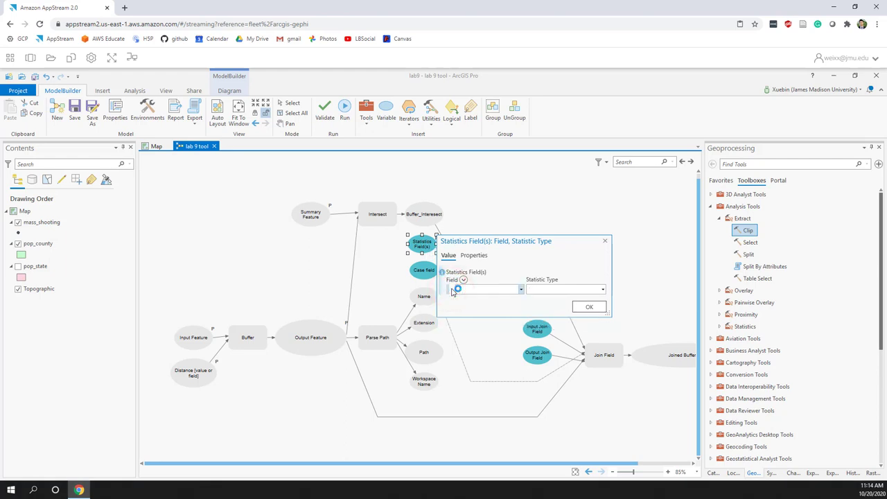
left_click(586, 309)
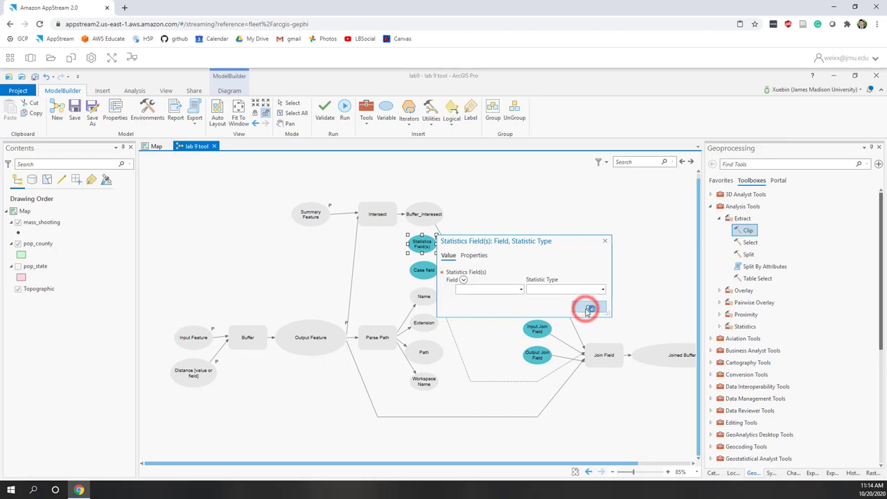
left_click(501, 311)
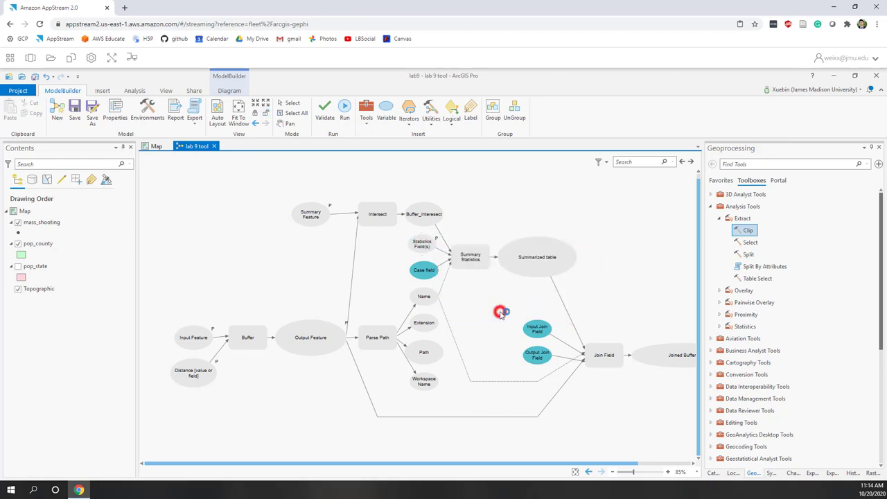
- Check the Case field variable's stored value and close its dialog without changes
left_click(419, 271)
double_click(419, 271)
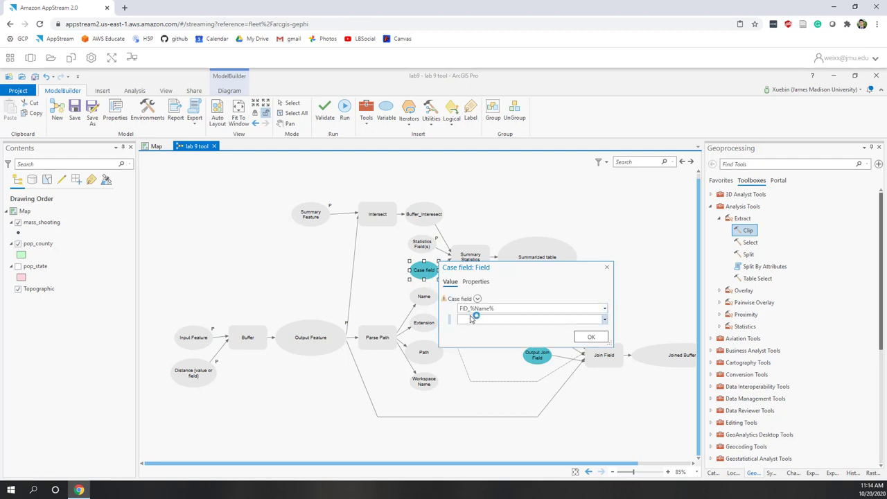
left_click(471, 319)
left_click(471, 319)
left_click(583, 337)
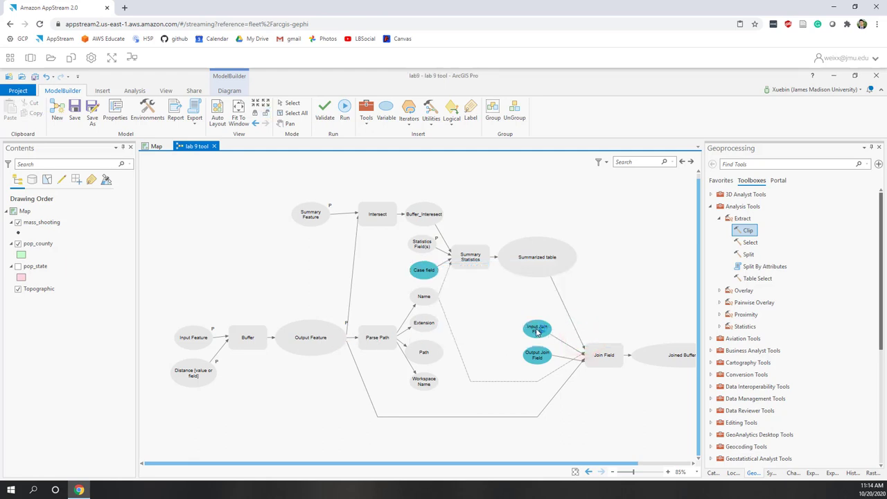
- Check the stored values of the Input Join Field and Output Join Field variables without changing them
left_click(537, 330)
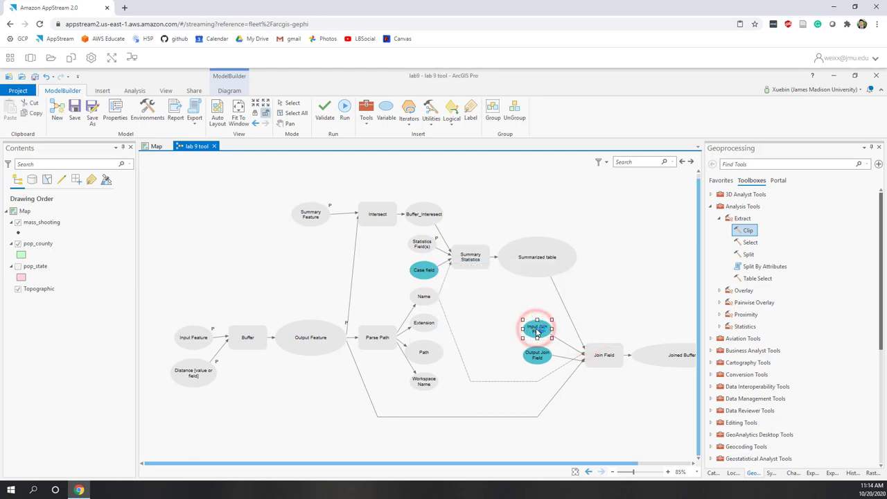
double_click(537, 330)
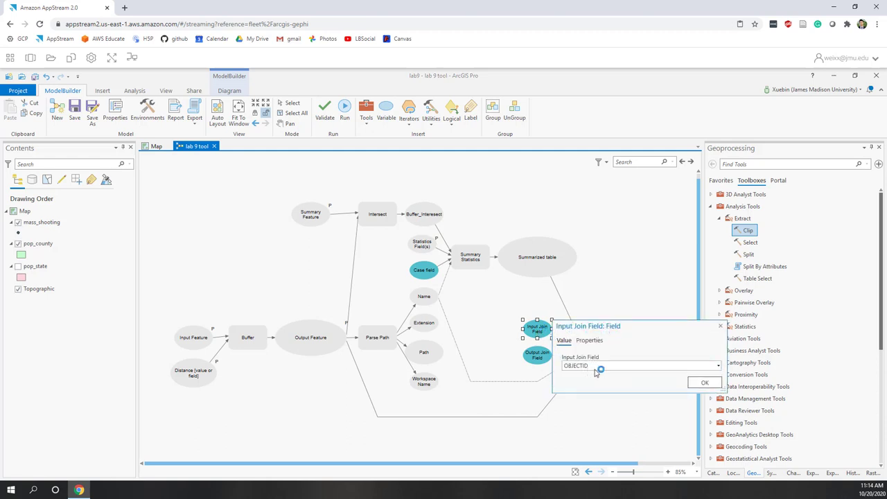
left_click(703, 383)
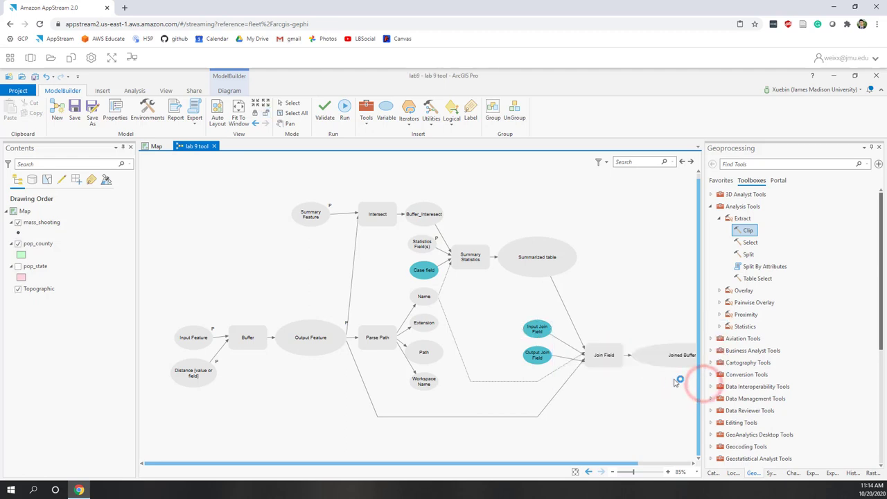
left_click(538, 357)
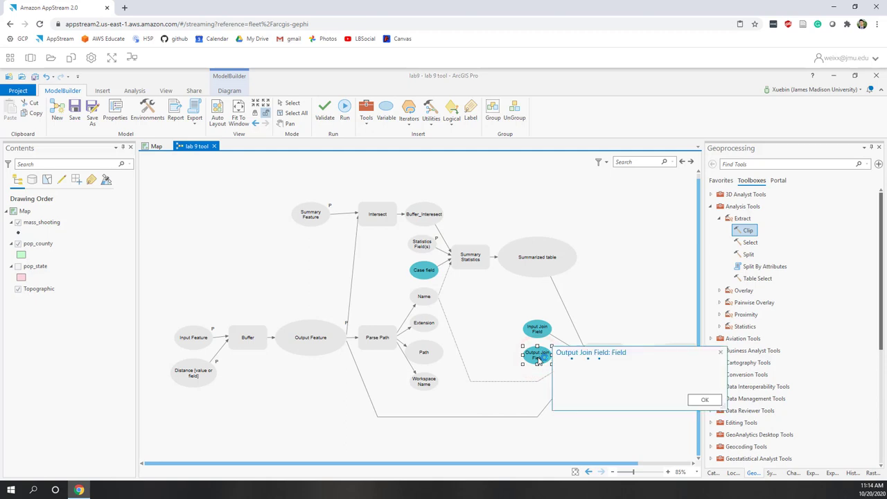
left_click(577, 378)
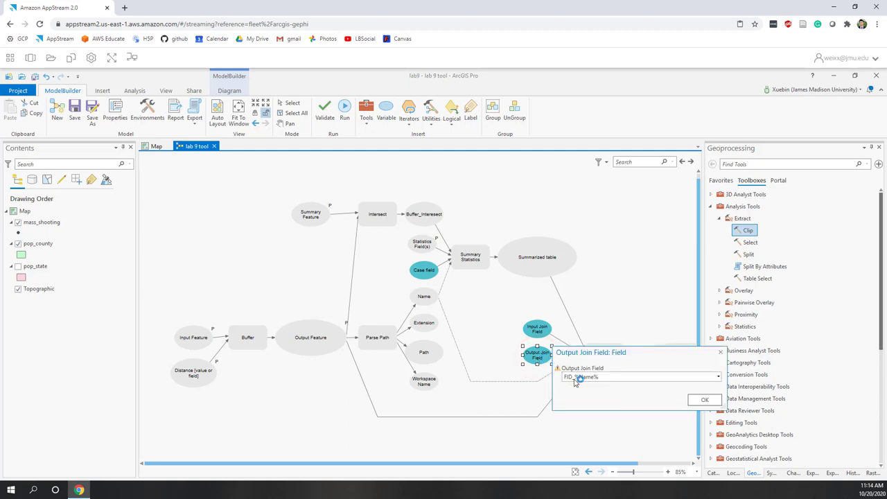
left_click(698, 399)
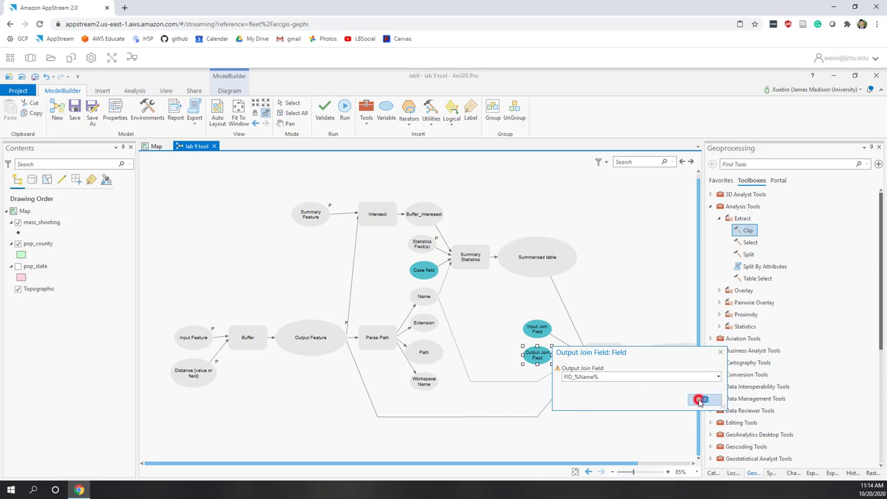
left_click(260, 246)
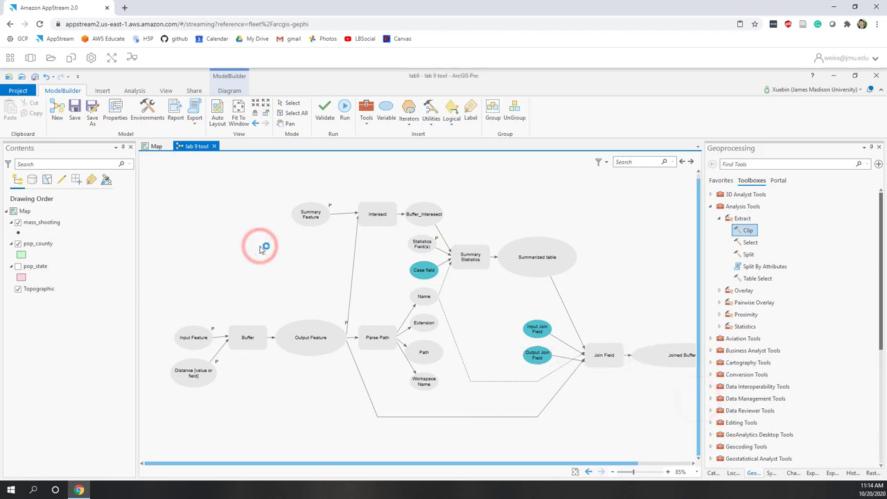
- Fit the whole diagram in the window, then validate and save the model
left_click(238, 115)
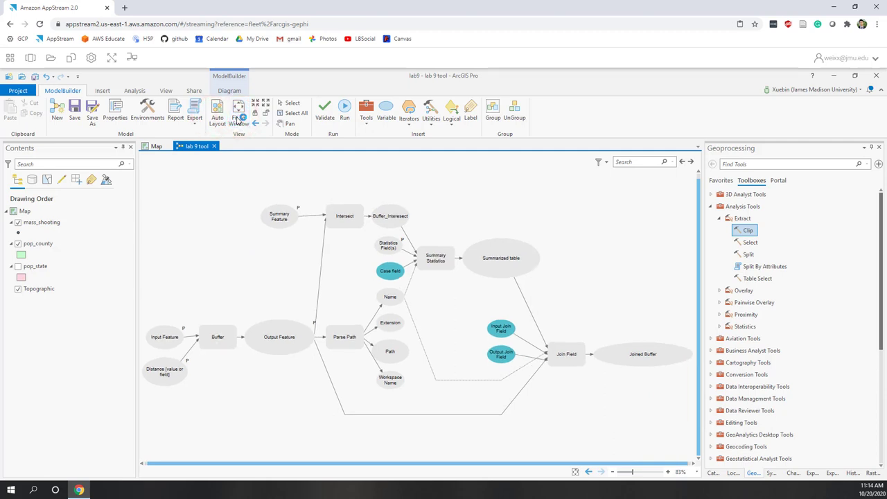
left_click(323, 116)
left_click(77, 120)
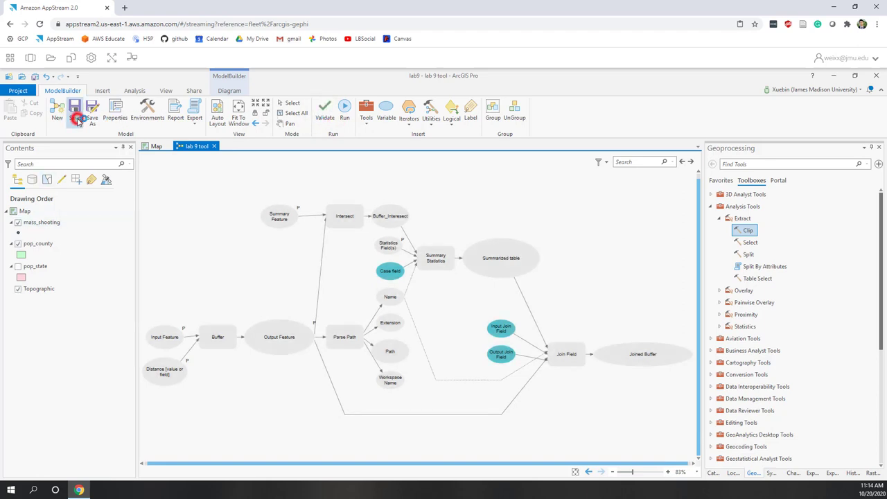
left_click(170, 216)
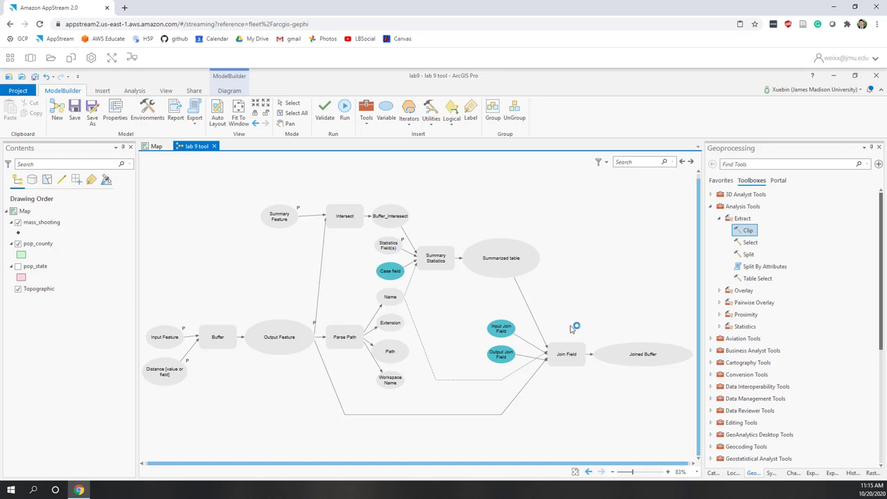
- Open the metadata of lab 9 tool in lab9.tbx for editing and enter the tag data analysis
left_click(712, 472)
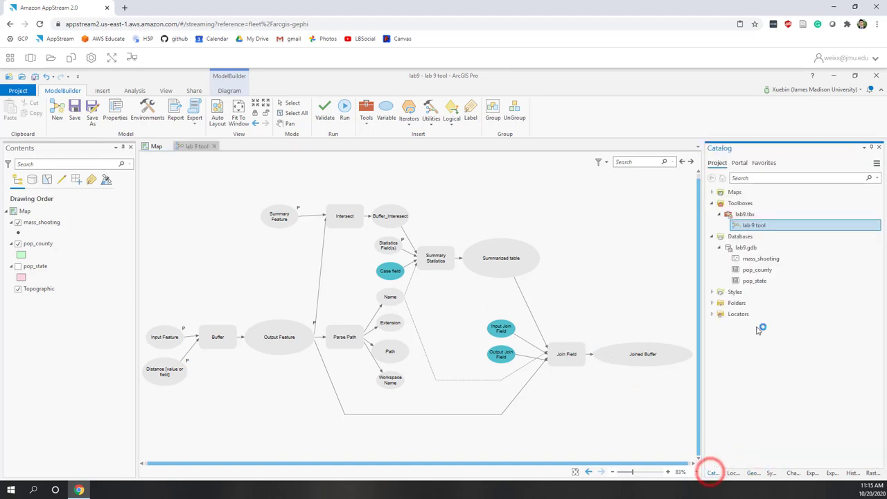
right_click(760, 227)
right_click(697, 368)
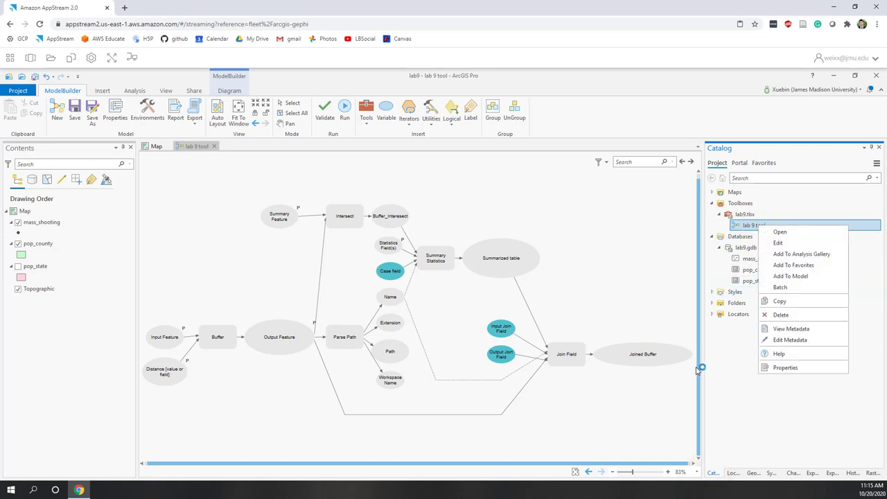
left_click(787, 340)
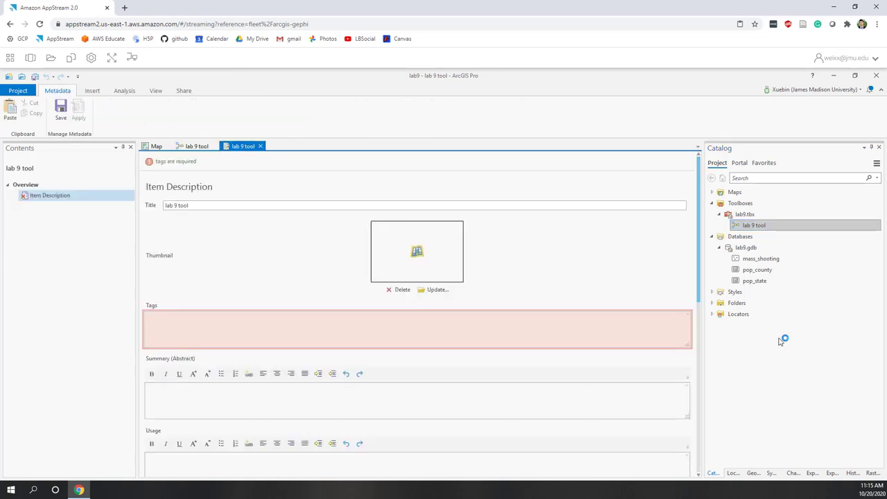
left_click(251, 336)
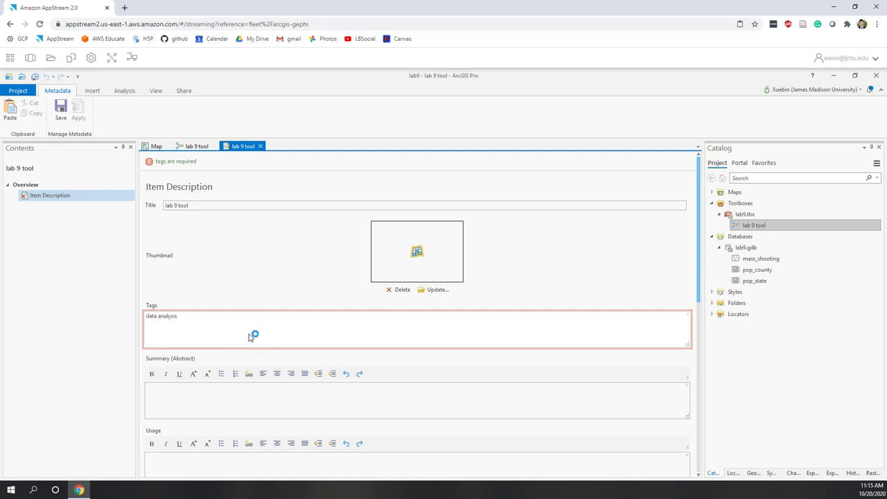
- Fill the Summary (Abstract) with the copied "Create a new geoprocessing tool in ModelBuilder that can:" text and items a to e, removing the leading list number
left_click(194, 401)
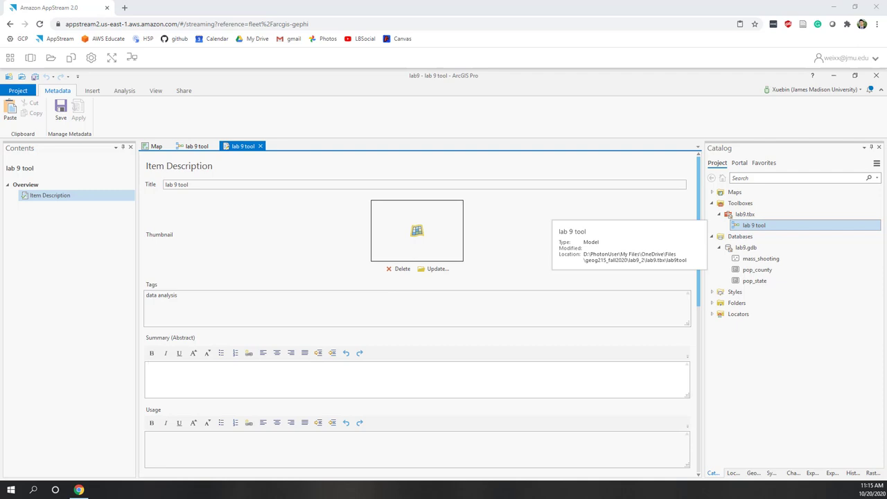
left_click(182, 372)
type("2. Create a new geoprocessing tool in ModelBuilder that can: a. Create buffers for any input data. b. Intersect the created buffers with the summary data. c. Aggregated the intersected summary data for each buffer. d. Join the aggregated data to the created buffers. e. Allow users to define the input, outputs, and buffer sizes.")
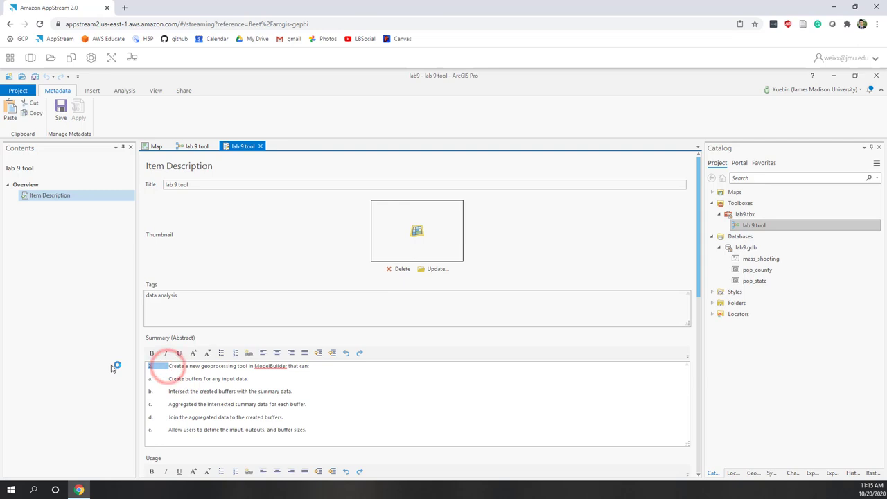
key("BackSpace")
scroll(277, 405, "down", 3)
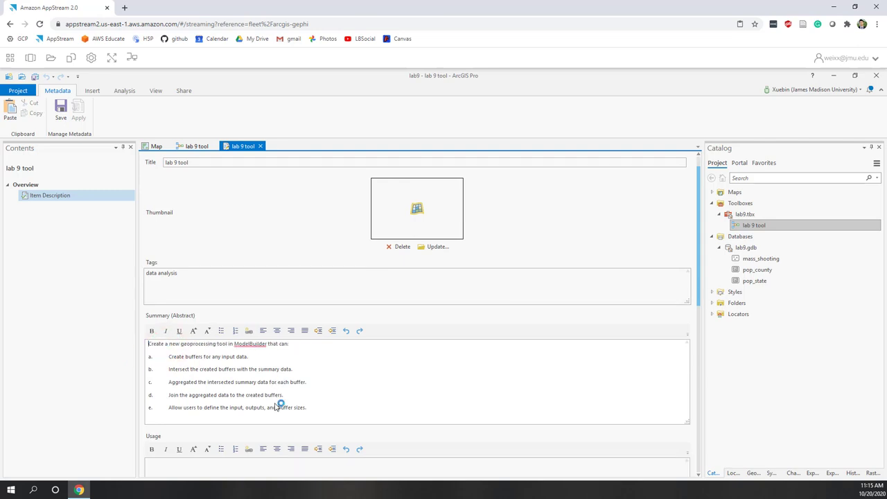
- Enter "the input feature to create buffer" as the dialog explanation of the Input_Feature parameter
left_click(208, 417)
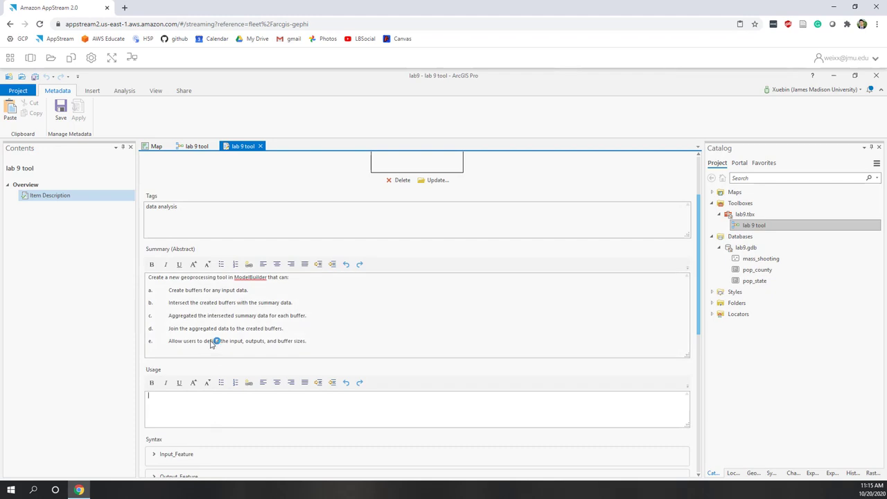
scroll(212, 343, "down", 2)
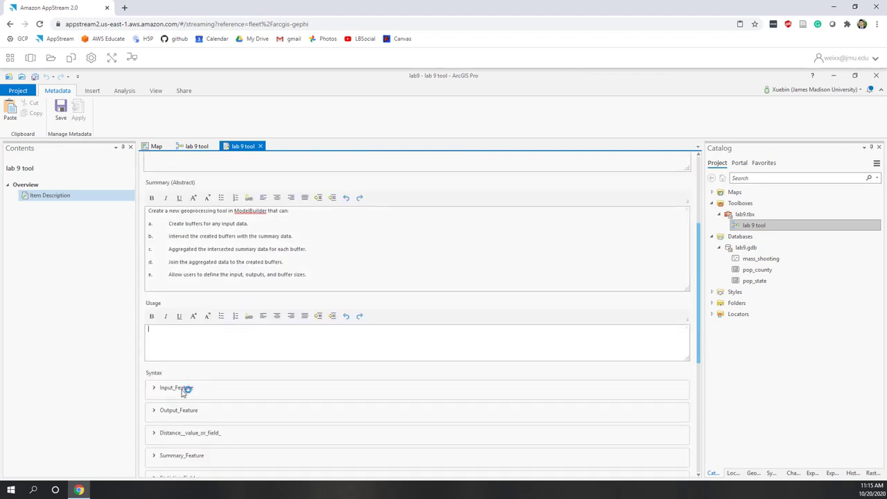
left_click(180, 393)
scroll(187, 374, "down", 2)
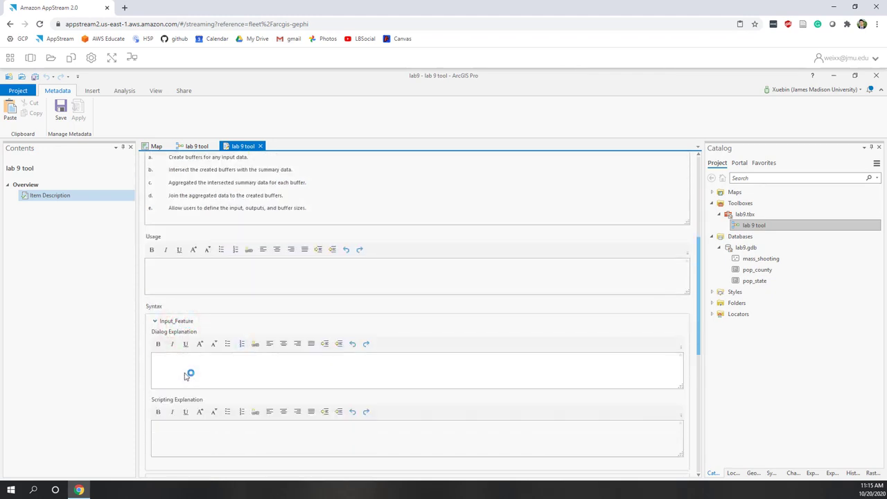
left_click(186, 373)
scroll(233, 359, "down", 3)
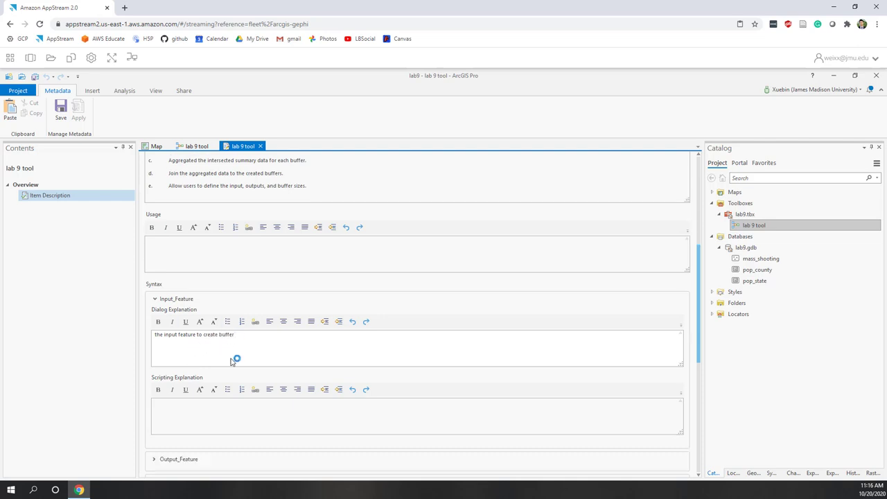
- Enter "buffer" as the dialog explanation of the Output_Feature parameter
left_click(181, 392)
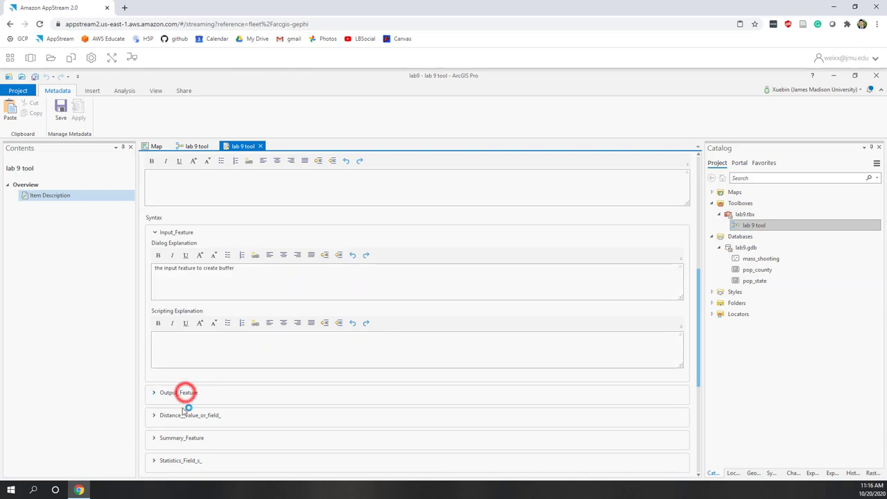
left_click(178, 439)
type("buffer")
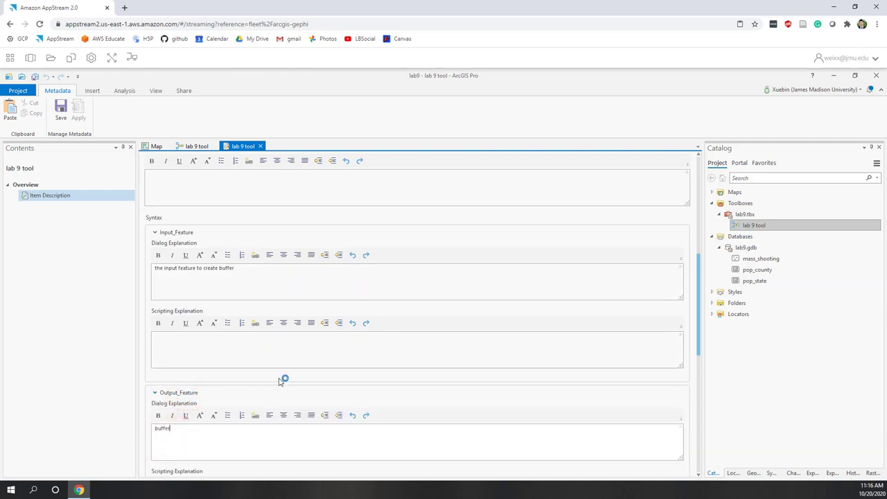
- Enter "size of the buffer" as the dialog explanation of the Distance__value_or_field_ parameter
scroll(281, 380, "down", 2)
scroll(283, 378, "down", 2)
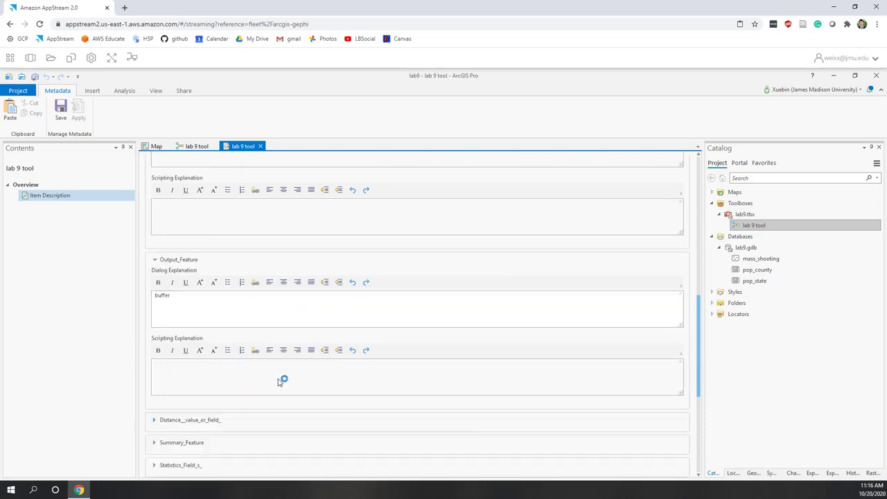
left_click(200, 420)
scroll(264, 387, "down", 2)
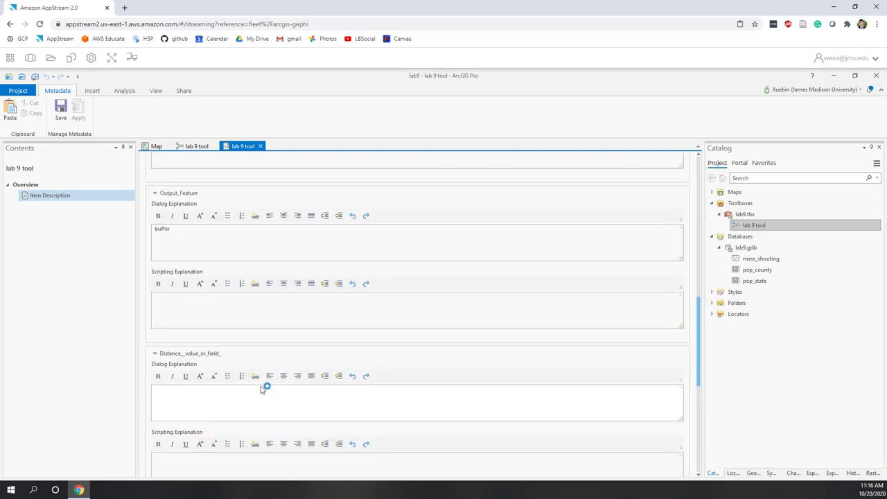
left_click(171, 402)
scroll(171, 401, "down", 2)
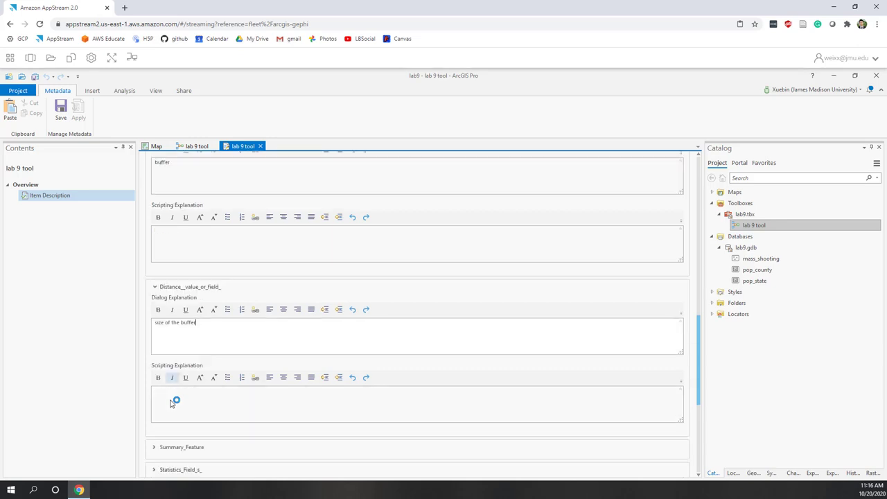
- Enter "data to be intersected" as the dialog explanation of the Summary_Feature parameter
scroll(173, 403, "down", 1)
left_click(192, 423)
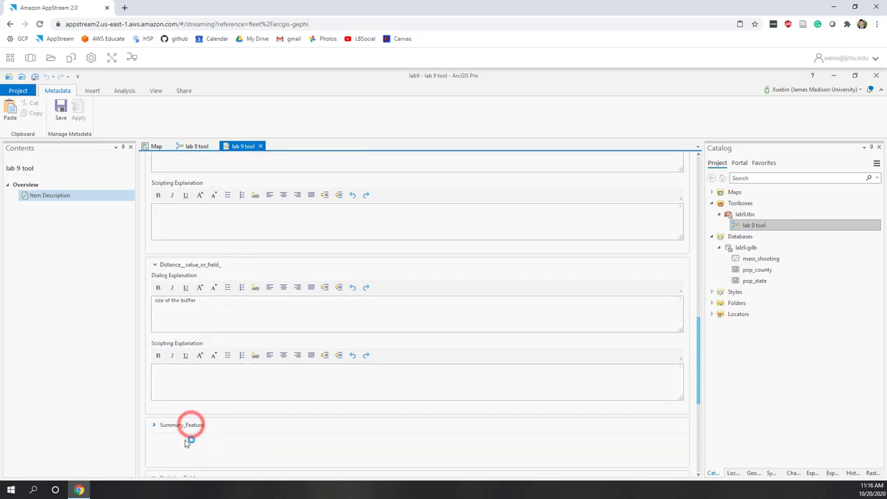
left_click(177, 468)
scroll(291, 394, "down", 3)
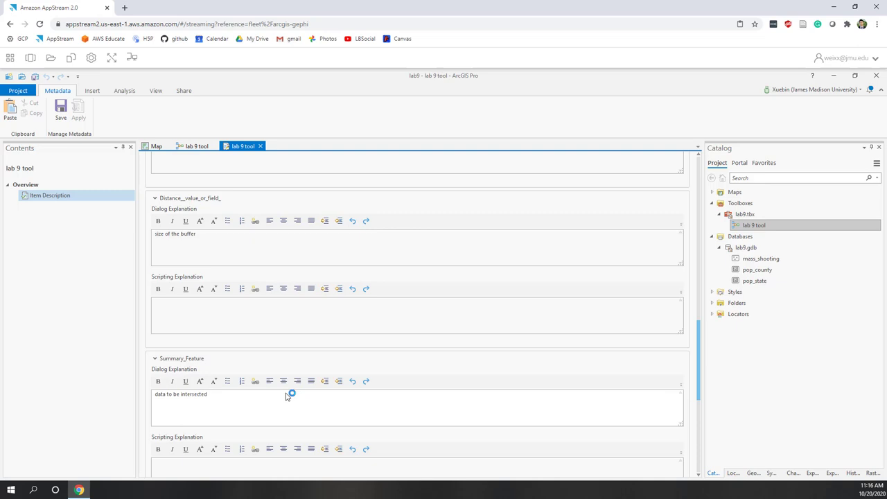
- Enter "filed to be aggregrated" as the dialog explanation of the Statistics_Field_s_ parameter
scroll(287, 395, "down", 3)
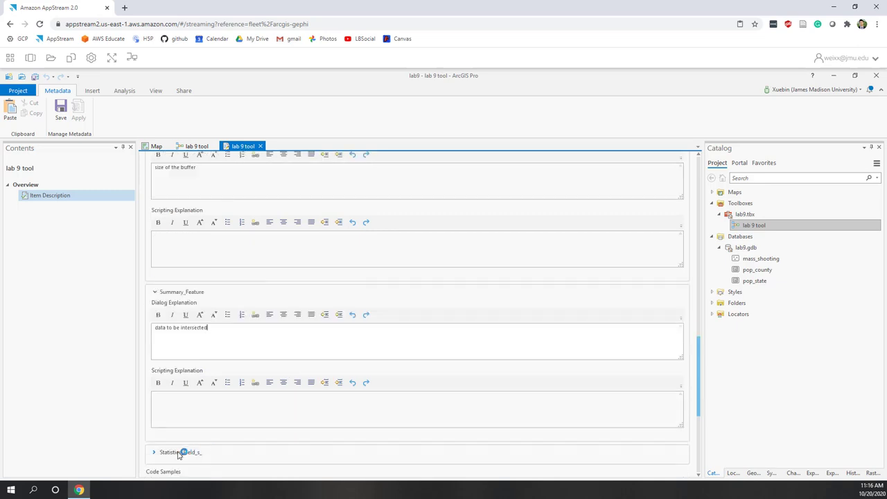
left_click(178, 453)
scroll(184, 433, "down", 3)
left_click(184, 435)
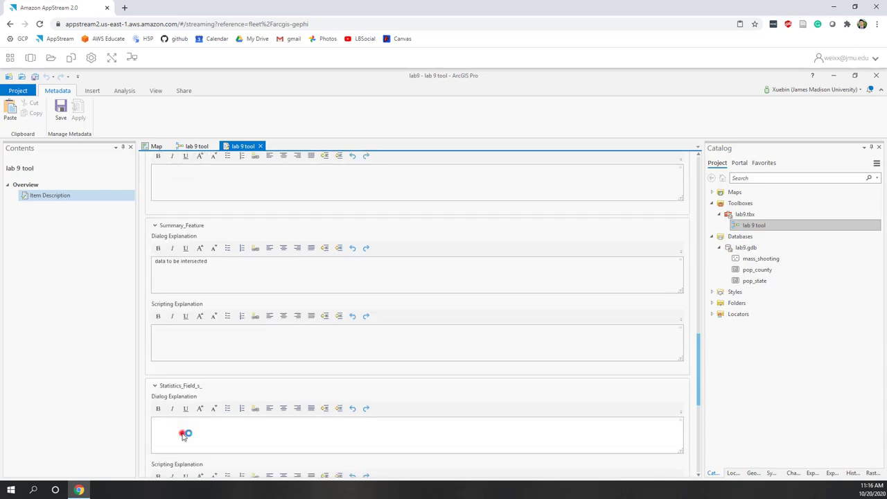
type("filed to be aggregrated")
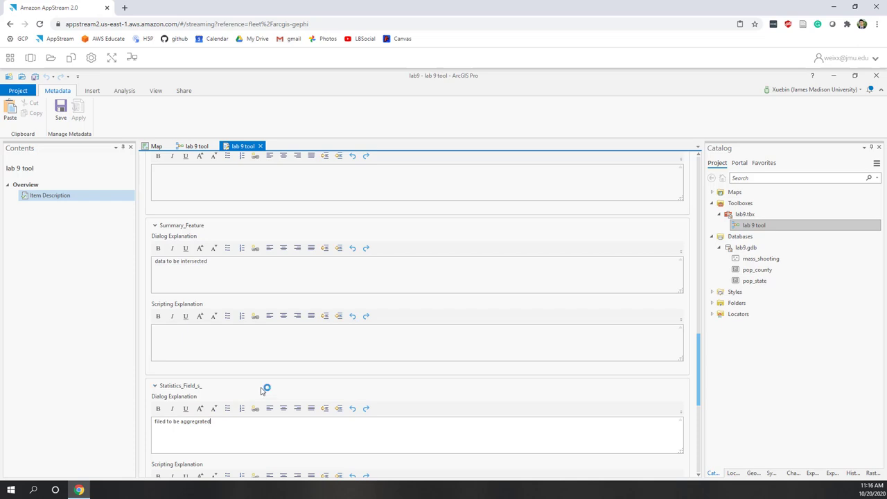
- Review the remaining metadata sections down to the bounding box and save the metadata of lab 9 tool
scroll(263, 390, "down", 2)
scroll(331, 381, "down", 4)
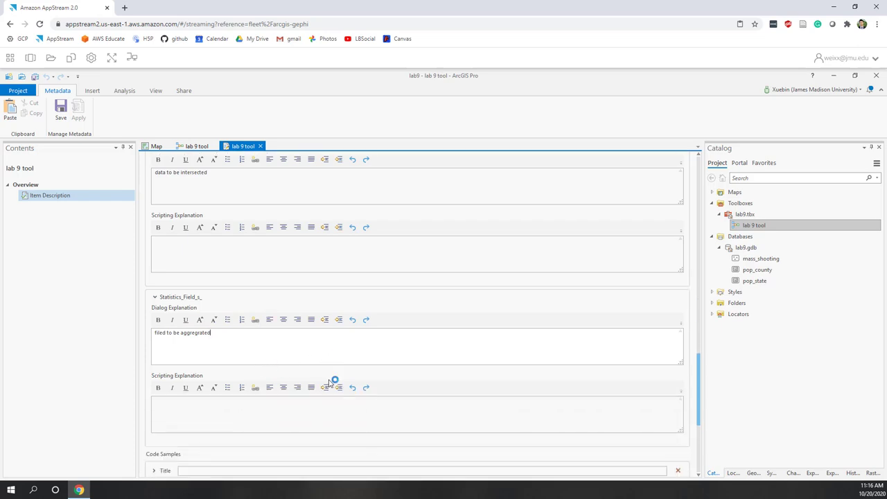
scroll(331, 382, "down", 2)
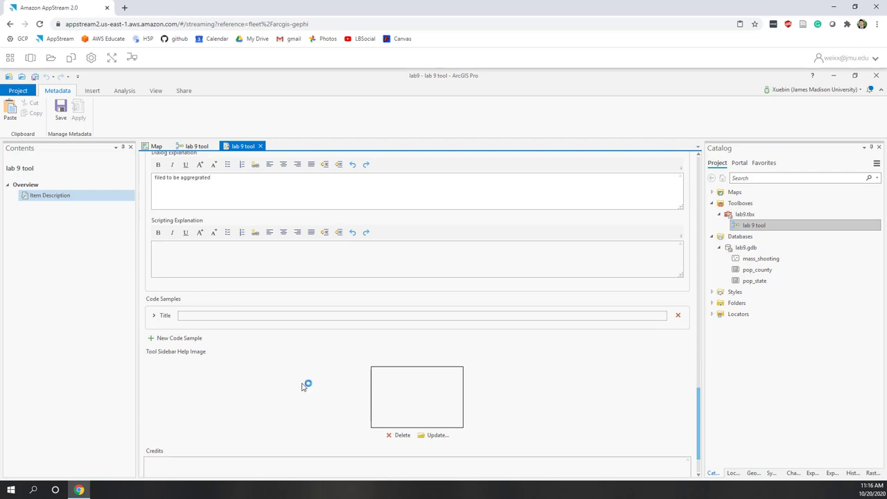
scroll(238, 388, "down", 2)
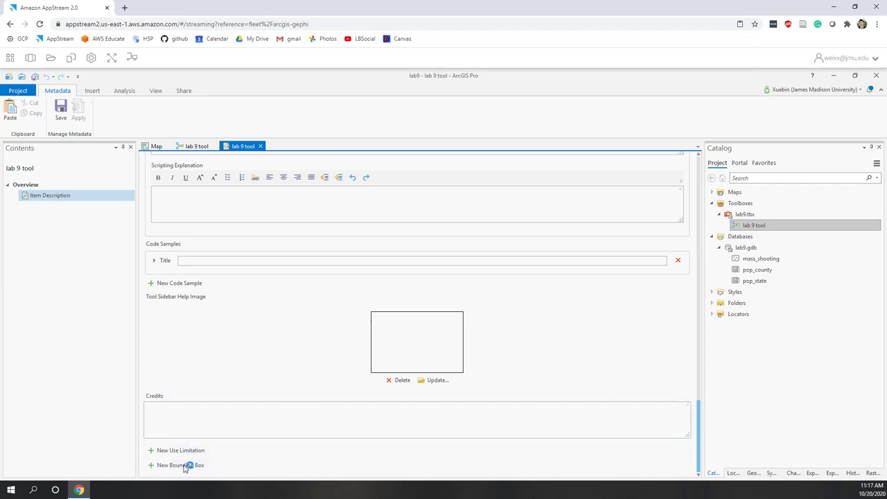
left_click(61, 117)
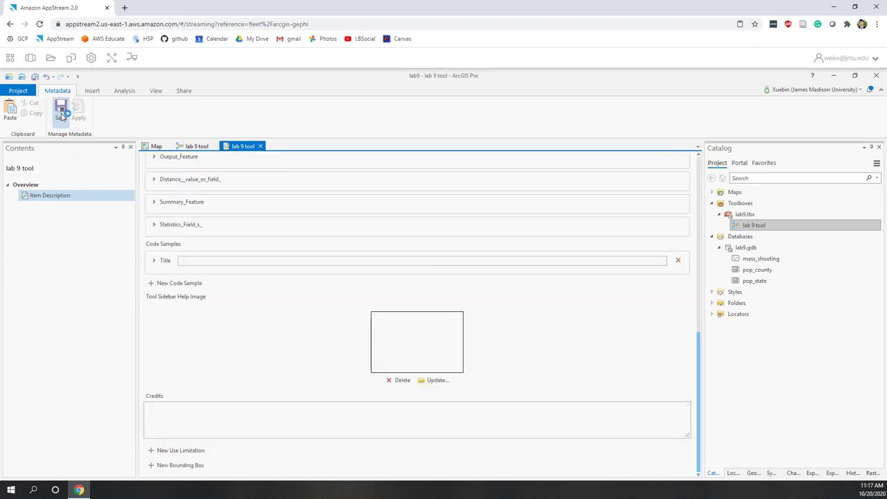
- Open lab 9 tool from lab9.tbx and check its tool help and the Input Feature explanation, then return to the project catalog
left_click(760, 226)
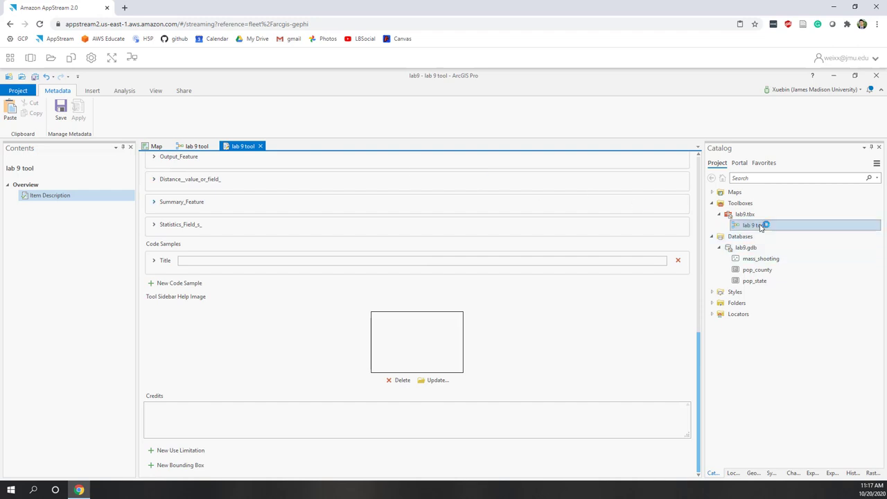
double_click(760, 227)
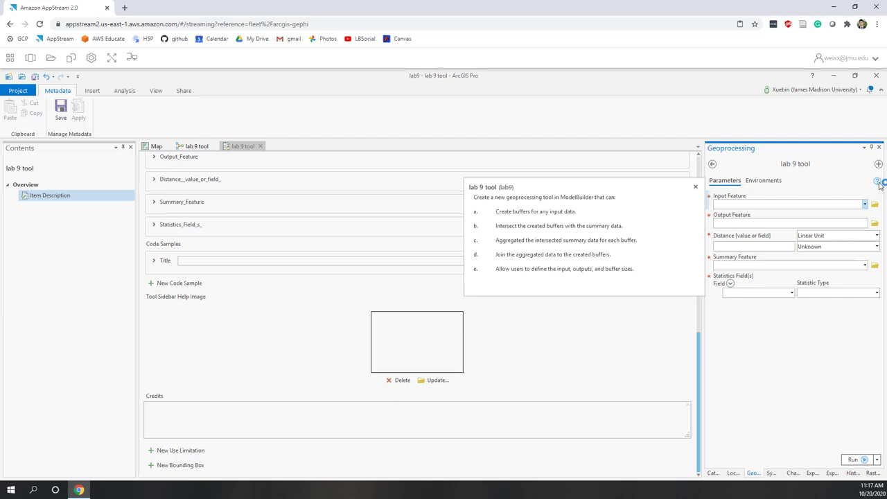
left_click(805, 205)
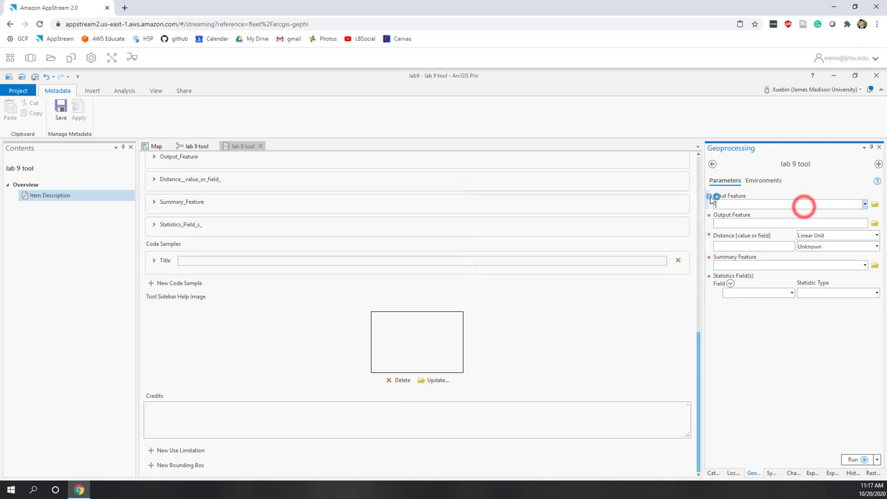
mouse_move(710, 200)
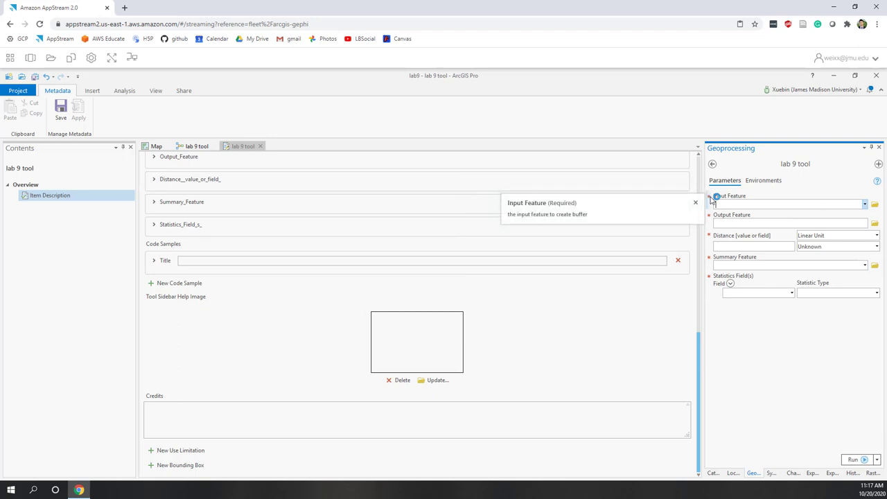
left_click(741, 371)
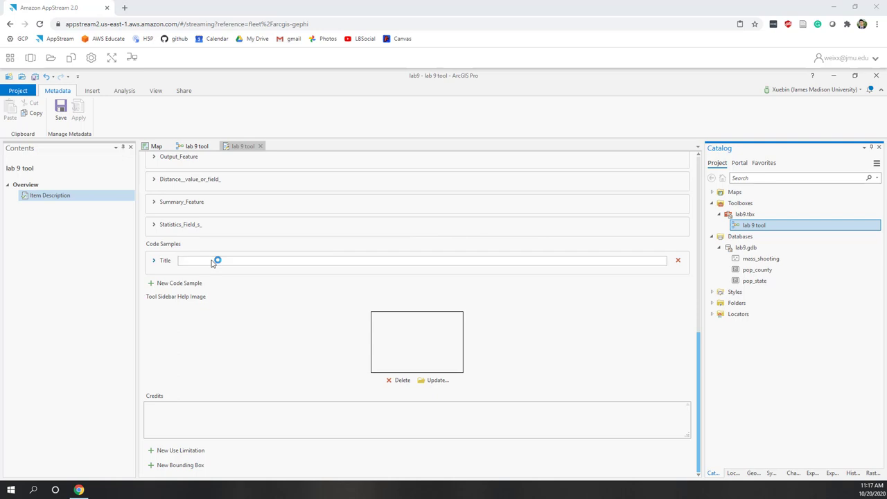
- In the map, turn on the pop_state layer and remove the pop_county layer
left_click(156, 147)
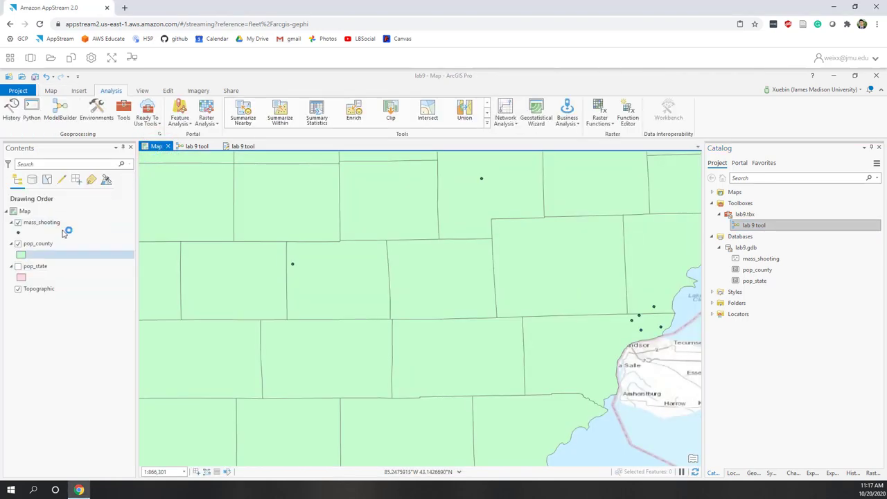
left_click(20, 269)
left_click(19, 270)
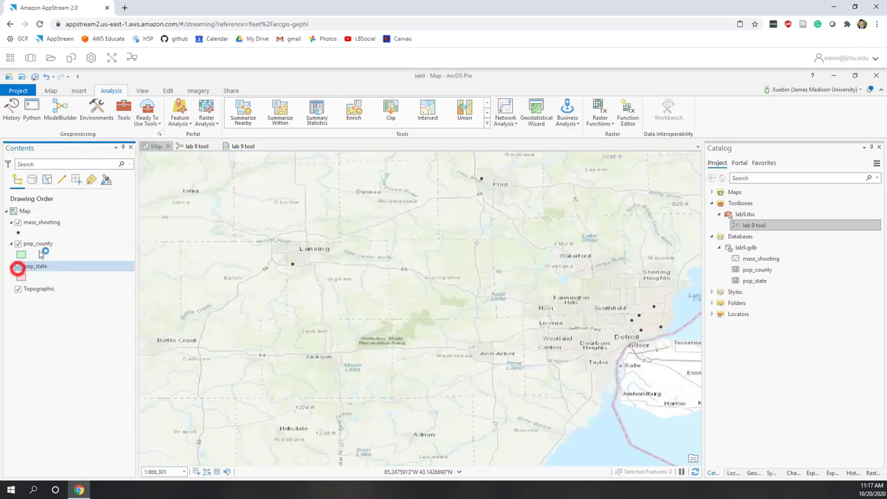
left_click(42, 244)
right_click(46, 244)
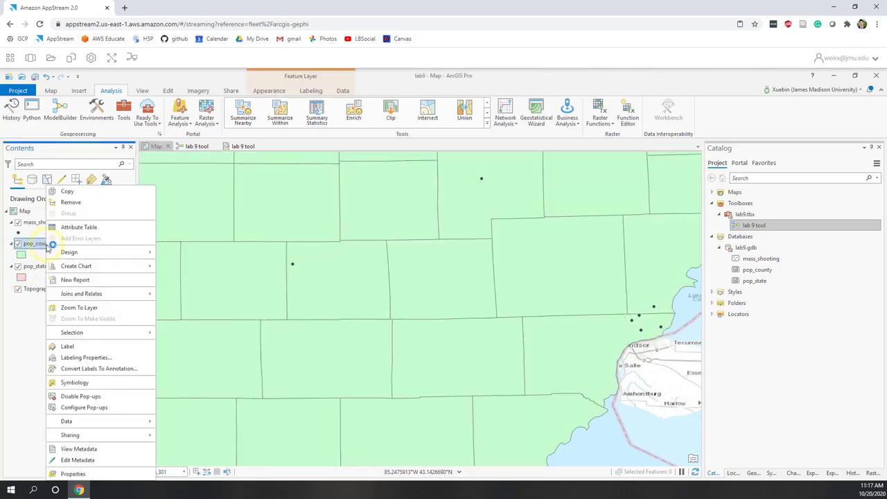
left_click(67, 205)
left_click(69, 209)
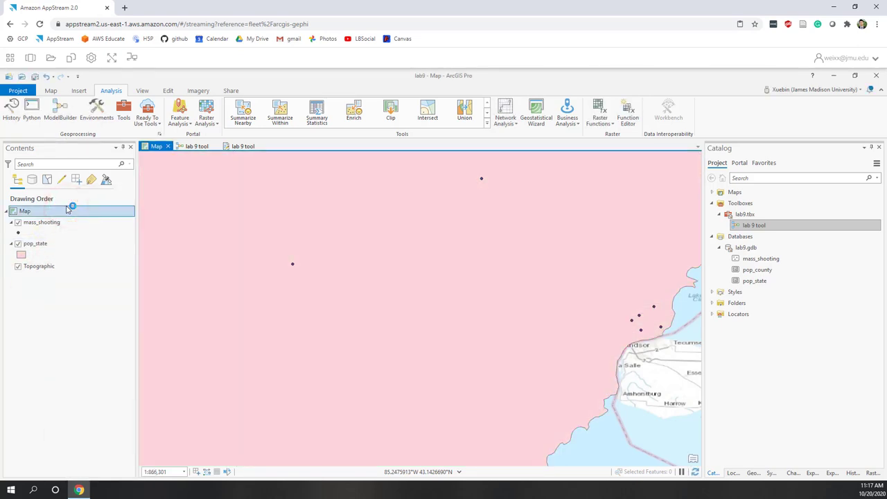
- Examine the distribution of mass_shooting points over the pop_state polygons across the eastern United States
scroll(253, 292, "down", 3)
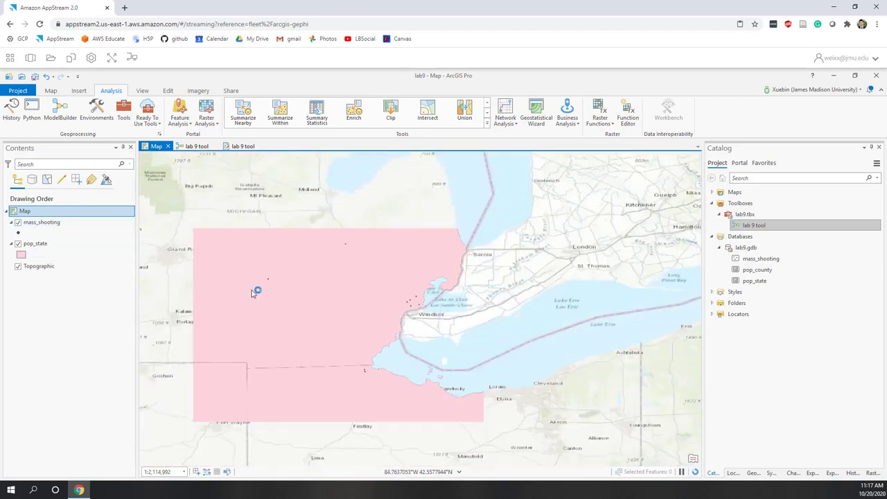
scroll(226, 280, "down", 3)
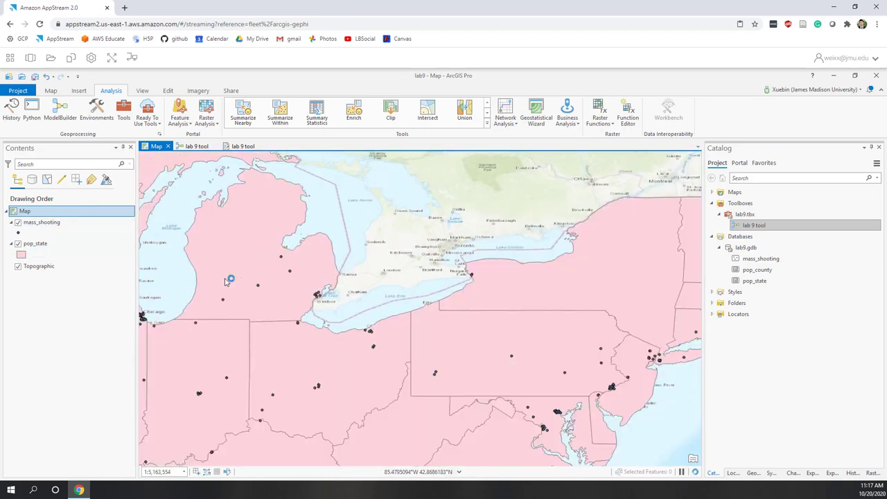
scroll(229, 280, "down", 2)
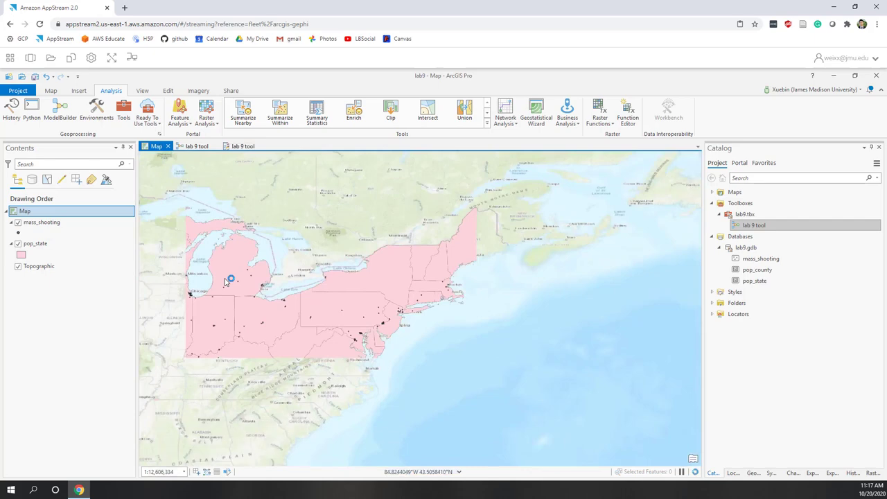
scroll(249, 274, "down", 2)
scroll(249, 274, "down", 3)
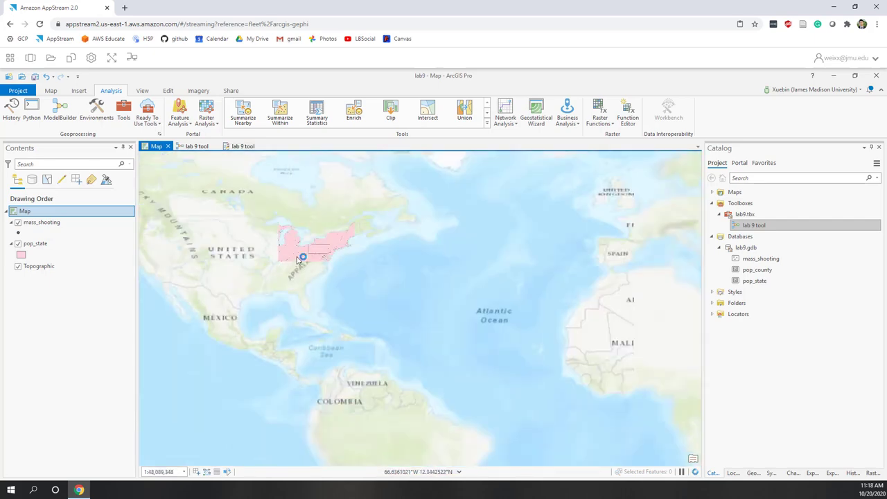
scroll(303, 258, "up", 3)
scroll(298, 260, "up", 2)
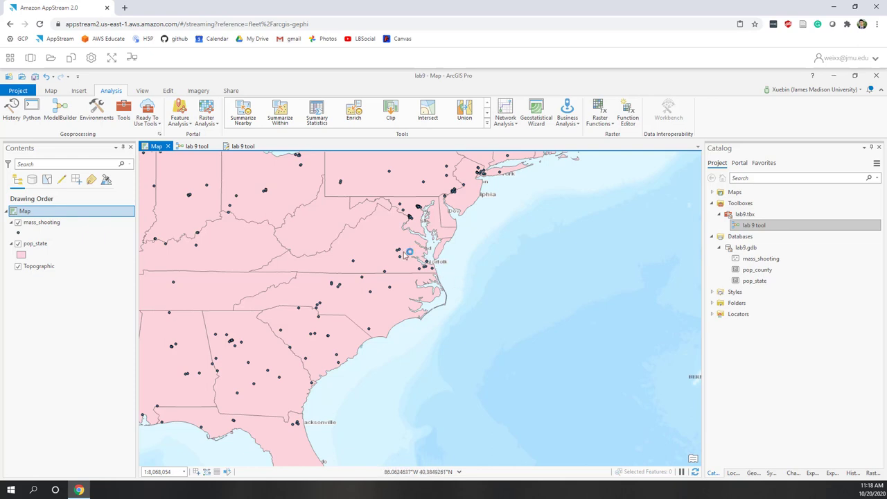
- Search the geoprocessing tools for select, open the Select analysis tool and set its input features to mass_shooting
left_click(124, 111)
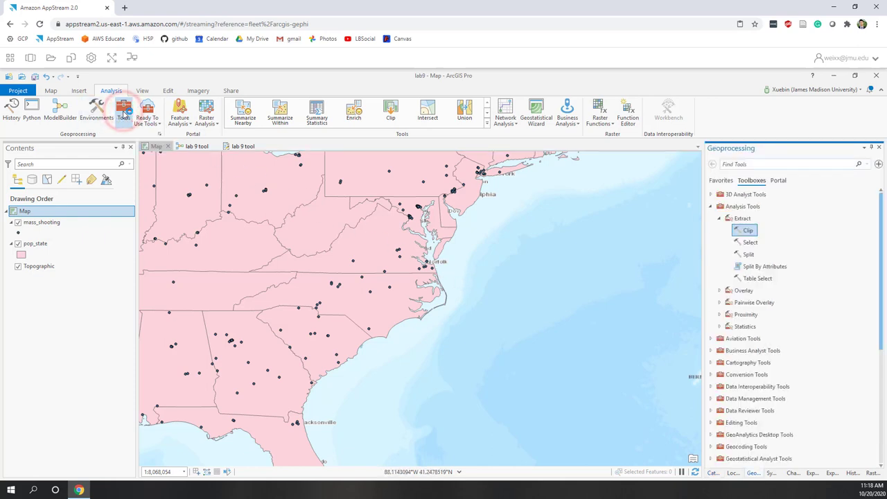
left_click(762, 165)
type("select")
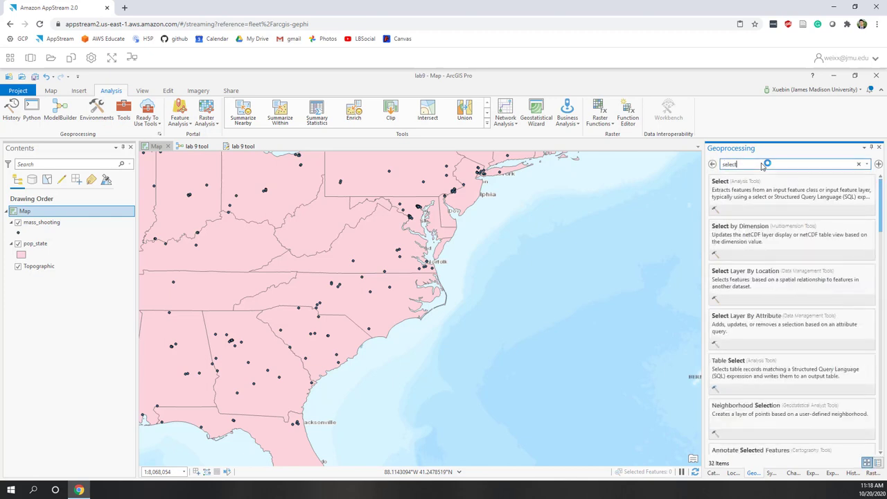
left_click(725, 181)
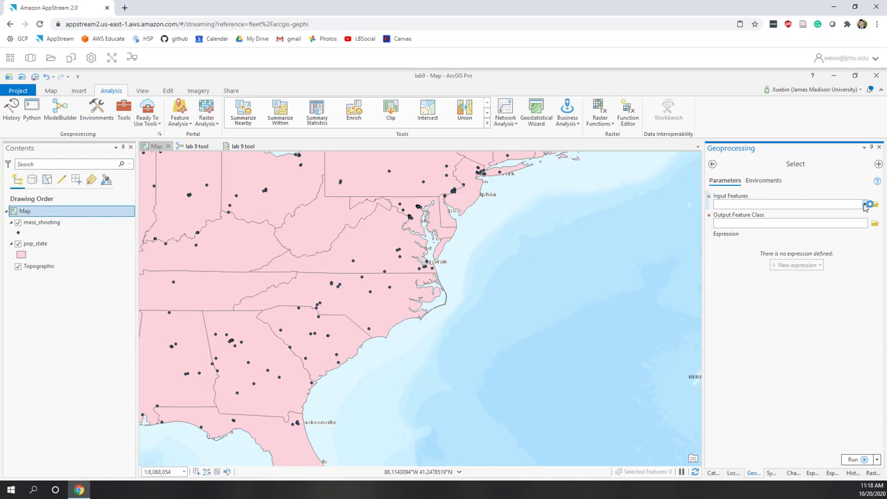
mouse_move(864, 207)
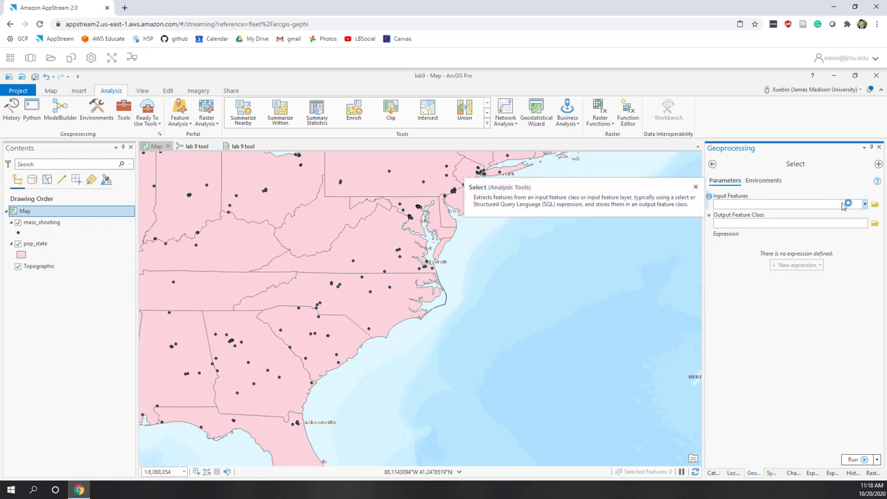
mouse_move(710, 198)
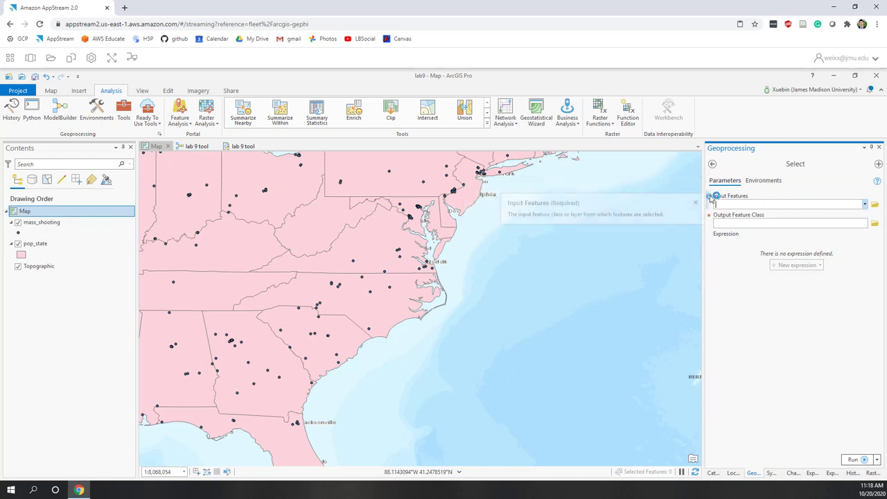
left_click(862, 202)
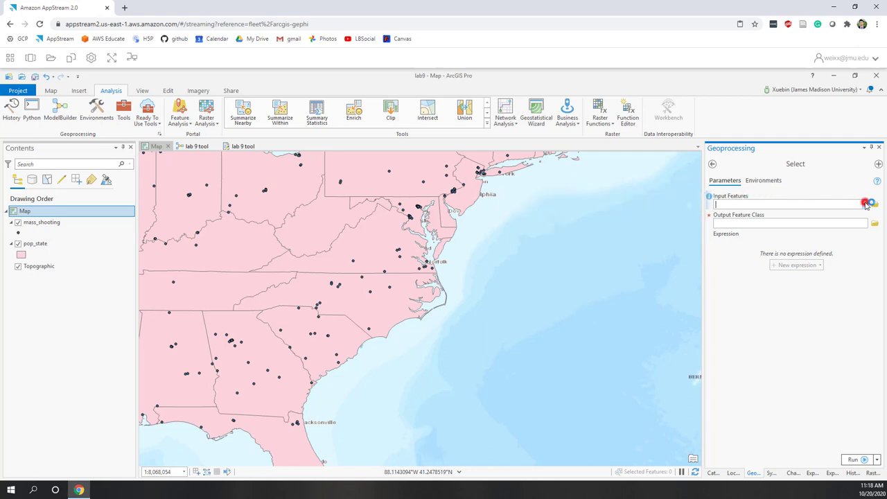
left_click(776, 216)
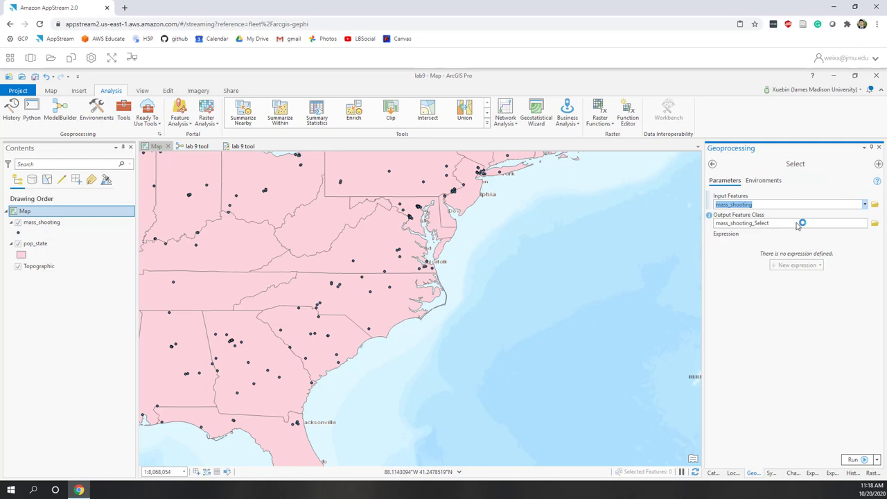
- Name the Select tool's output feature class mass_shooting_VA in lab9.gdb
left_click(796, 222)
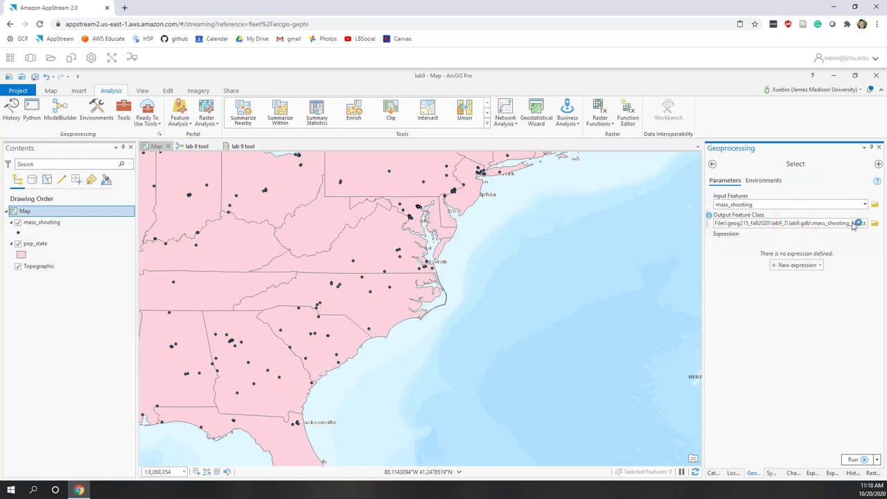
double_click(858, 223)
type("VA")
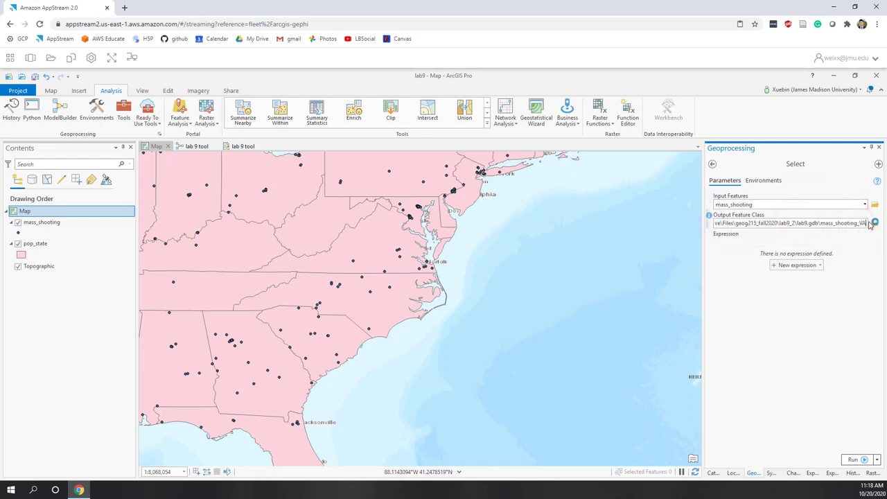
left_click(854, 327)
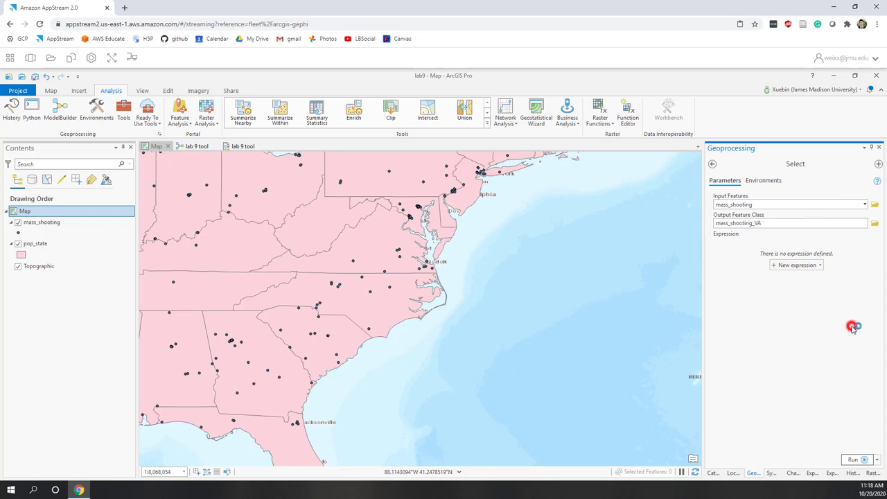
- Add the expression State is equal to Virginia and run the Select tool
left_click(796, 265)
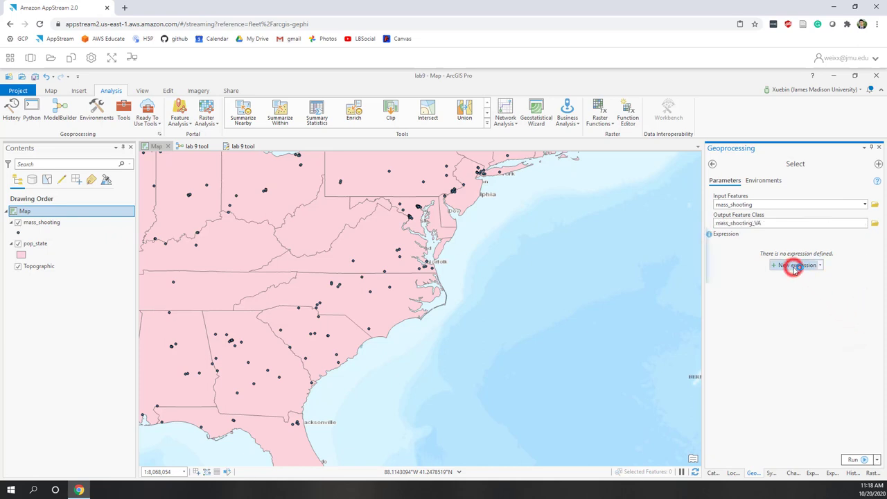
left_click(784, 275)
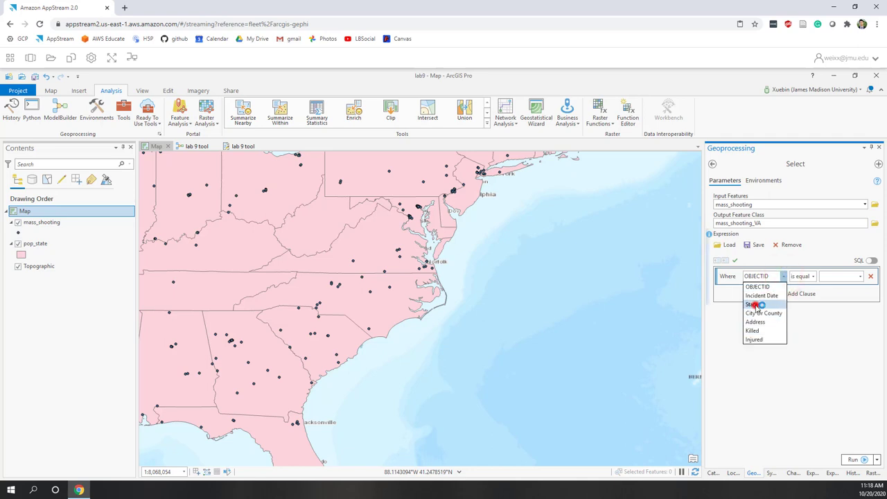
left_click(755, 306)
left_click(863, 276)
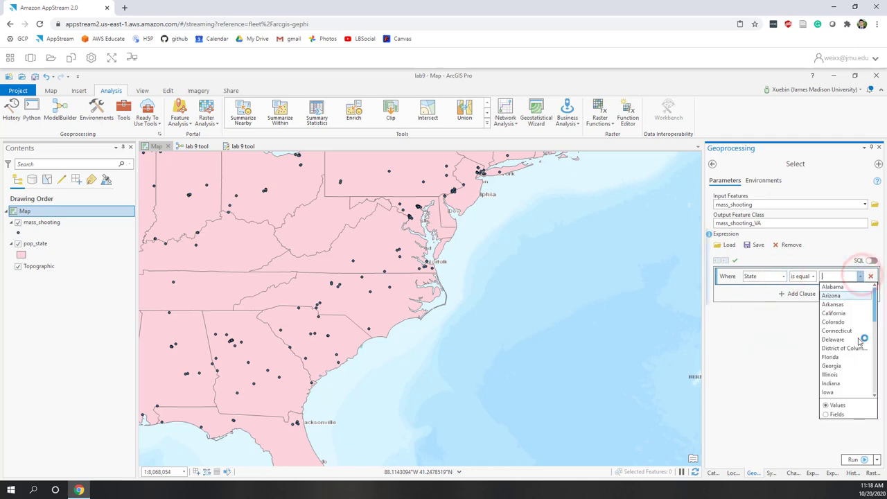
scroll(859, 339, "down", 10)
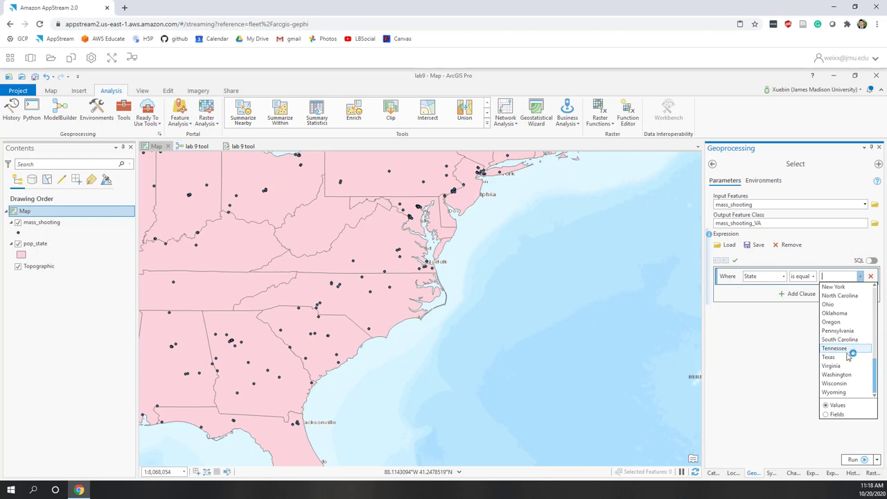
left_click(838, 365)
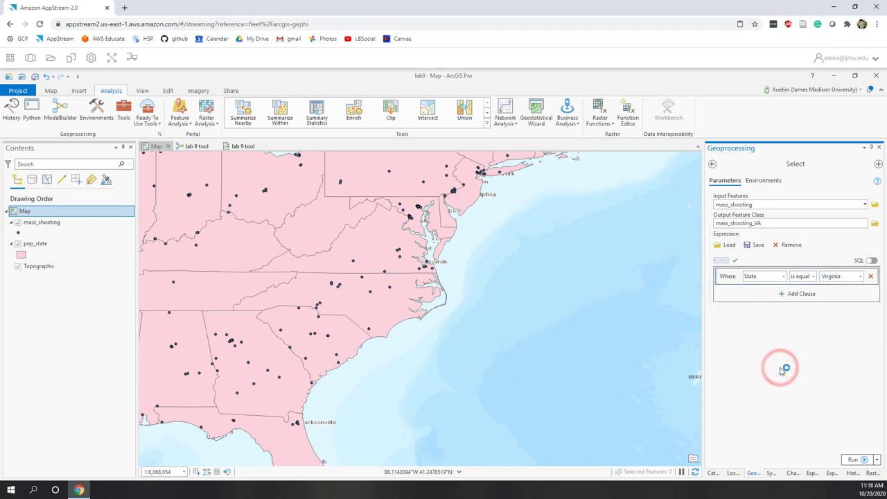
left_click(854, 461)
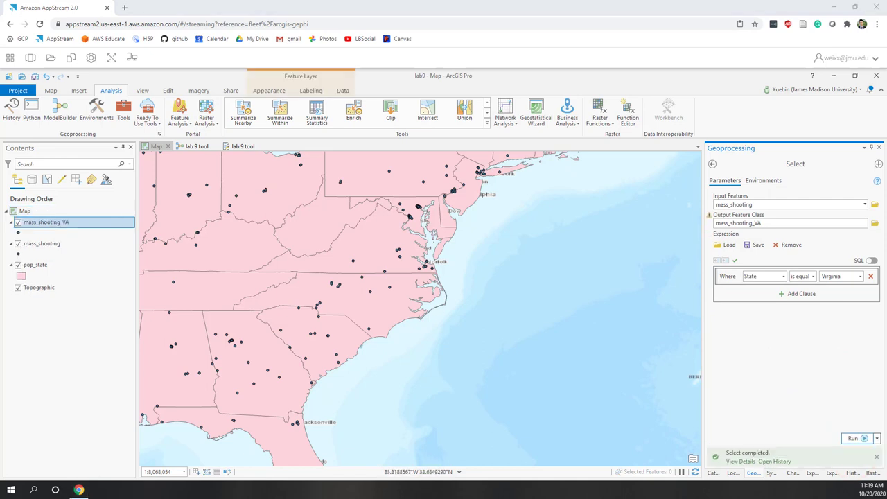
- Remove the original mass_shooting layer from the map, keeping mass_shooting_VA
right_click(49, 243)
left_click(82, 203)
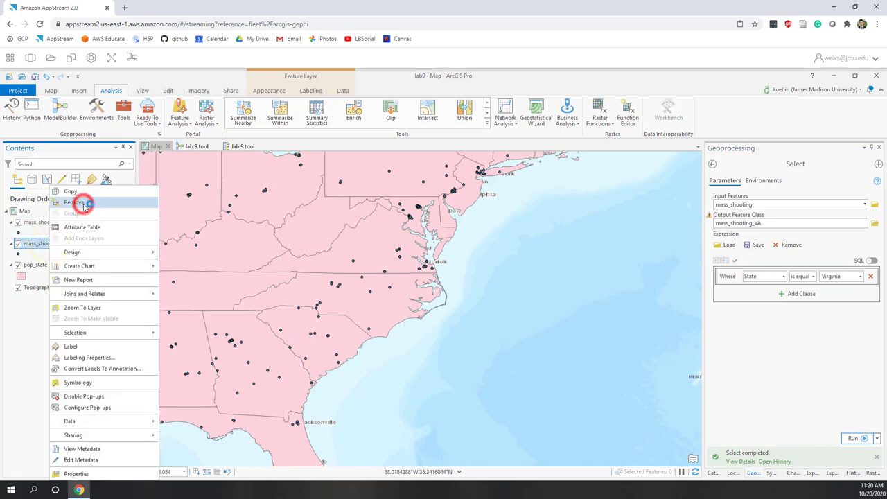
left_click(84, 209)
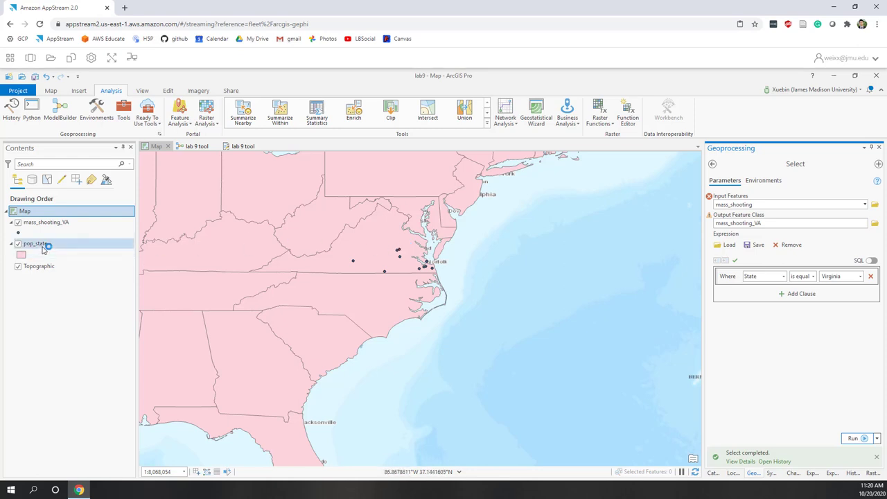
- Open lab 9 tool from lab9.tbx with mass_shooting_VA as the input feature and twet_VA_Buffer as the output feature name
left_click(713, 473)
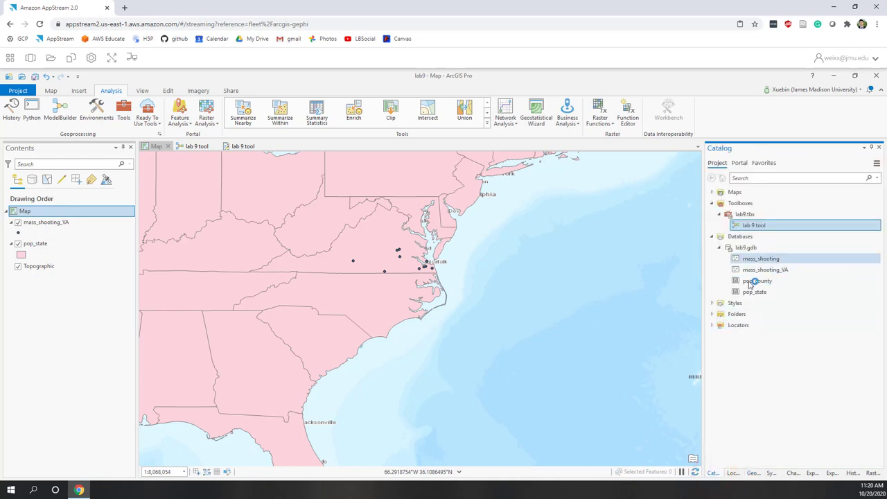
double_click(759, 227)
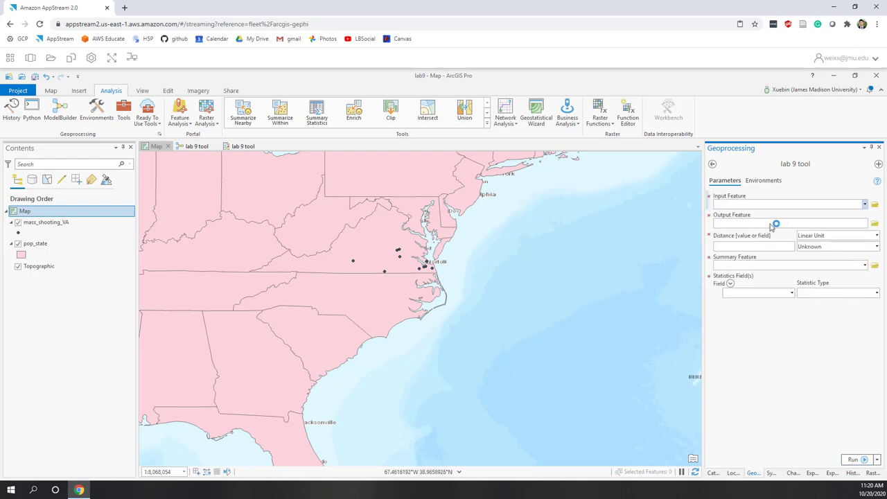
left_click(864, 205)
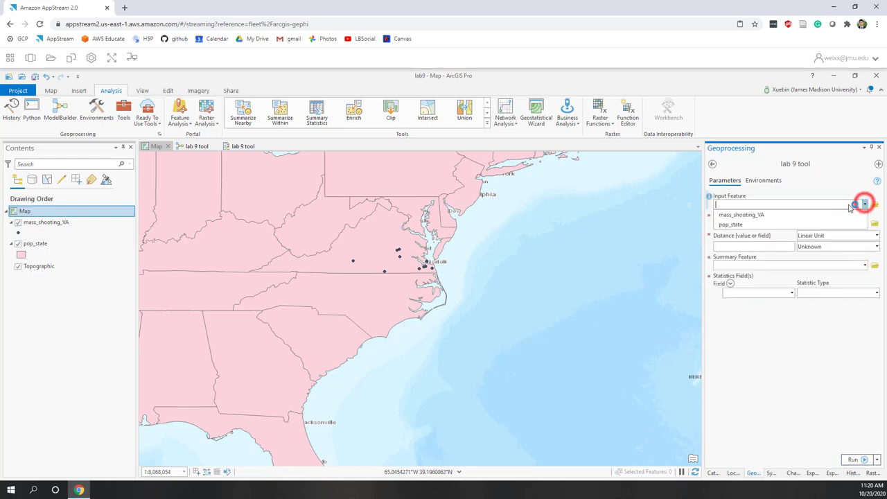
left_click(757, 212)
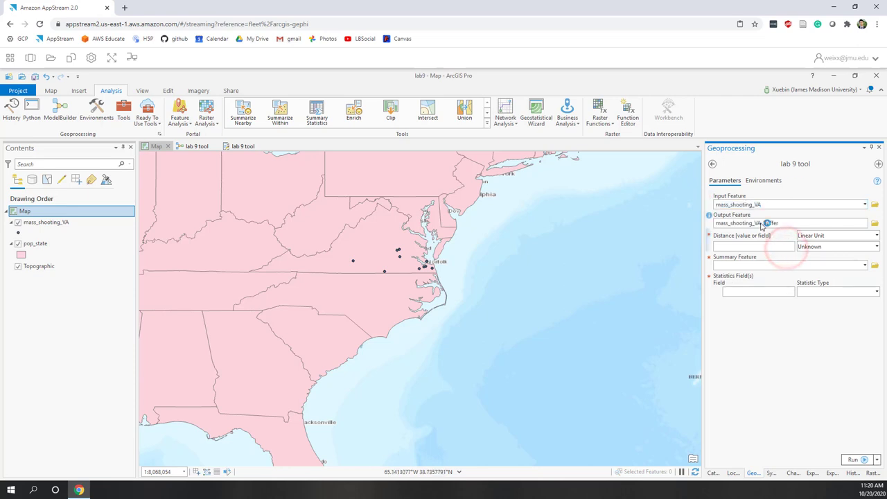
left_click(761, 224)
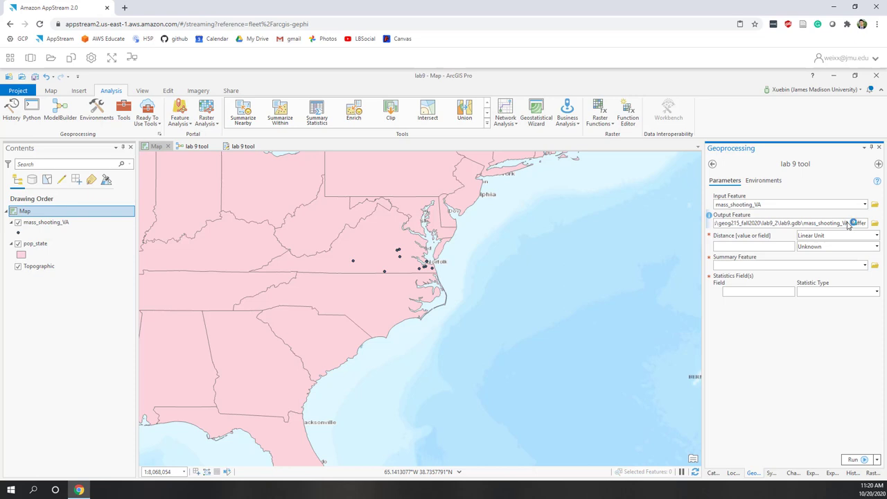
left_click_drag(844, 227, 807, 228)
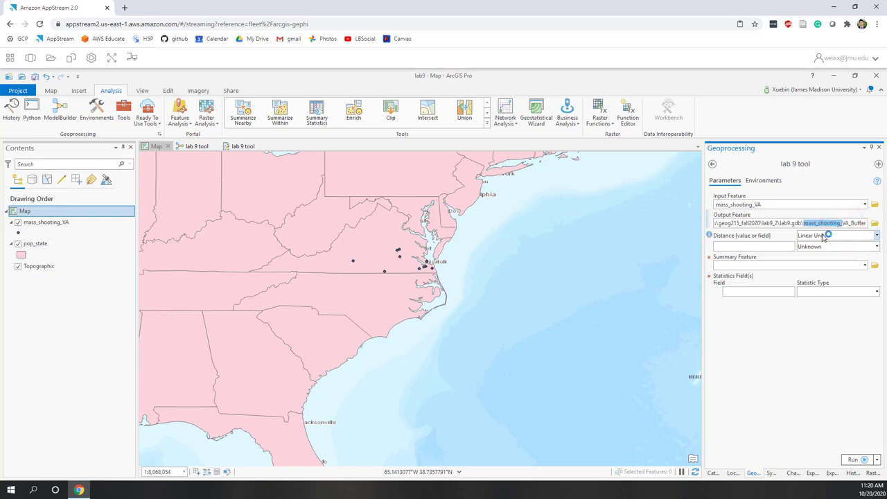
type("twe")
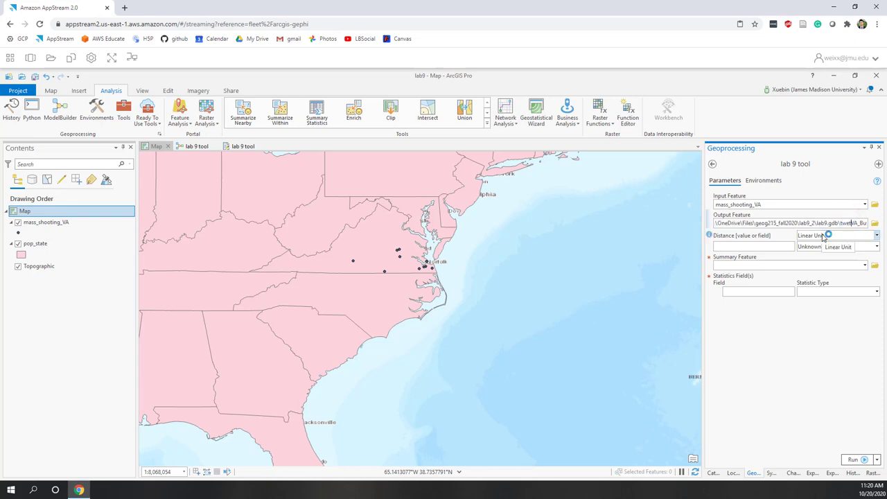
type("t_")
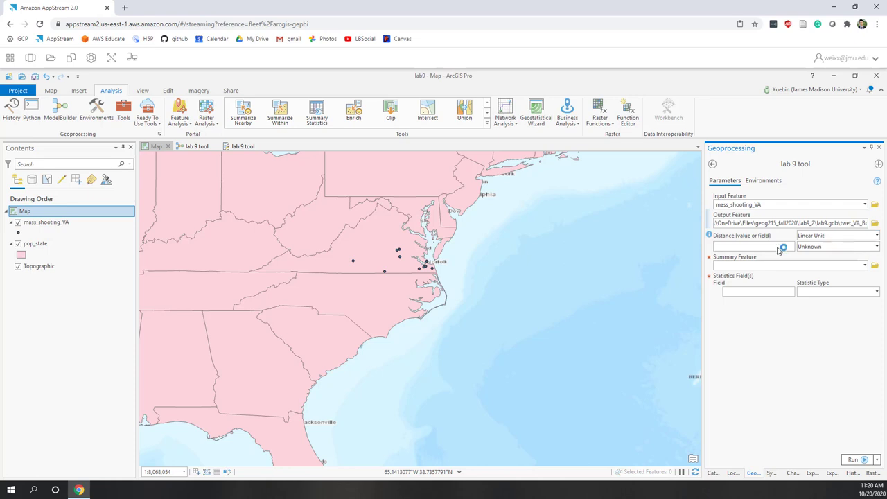
- Set the tool's linear distance to 50 kilometers and choose pop_state as the summary feature
left_click(776, 247)
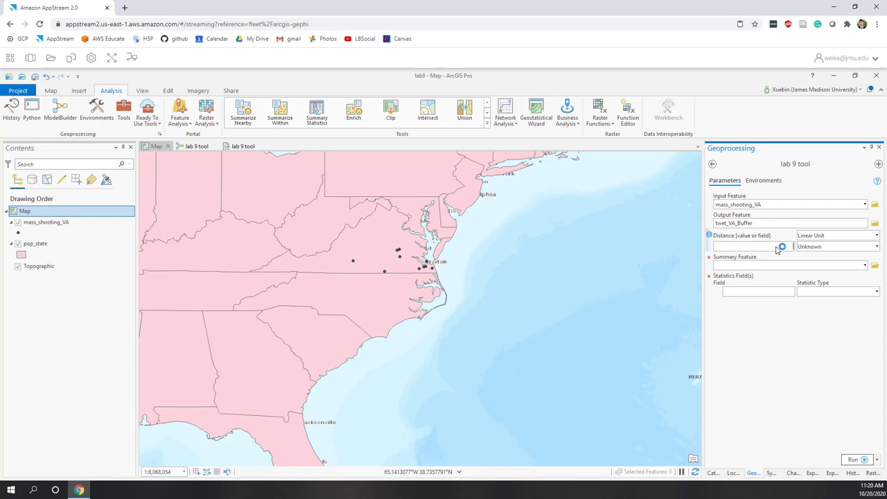
left_click(789, 246)
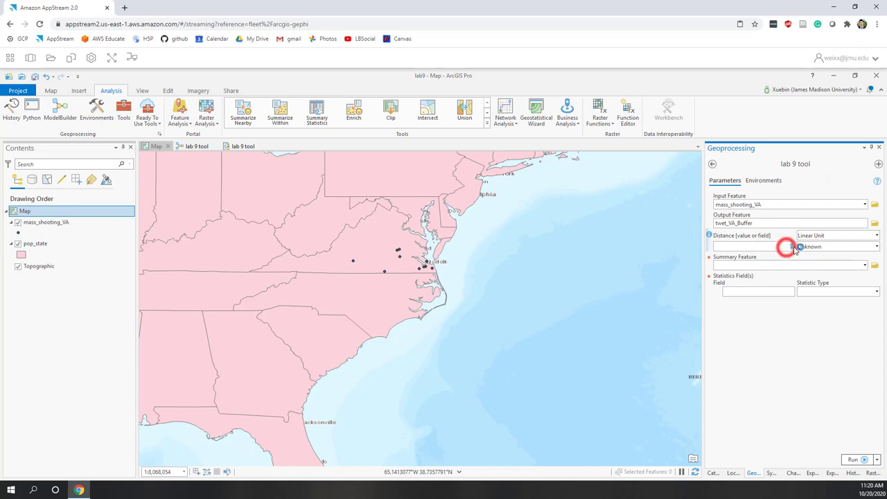
type("50")
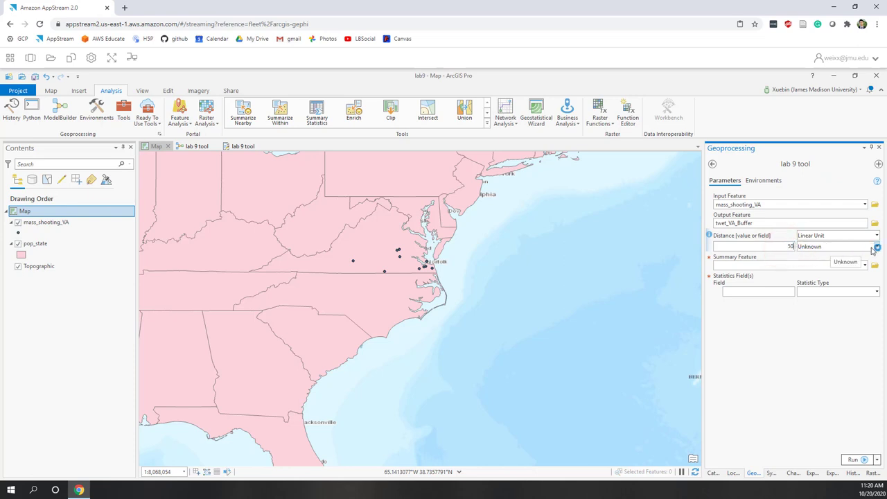
left_click(877, 247)
left_click(841, 256)
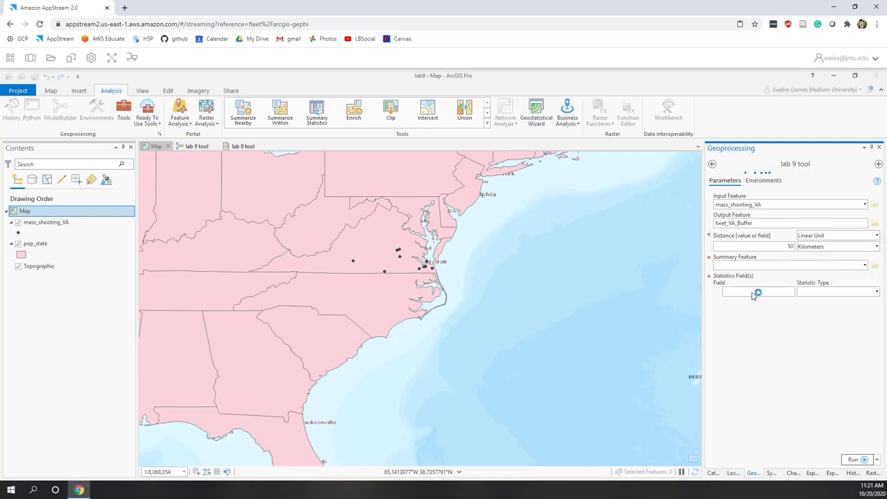
left_click(867, 266)
left_click(740, 286)
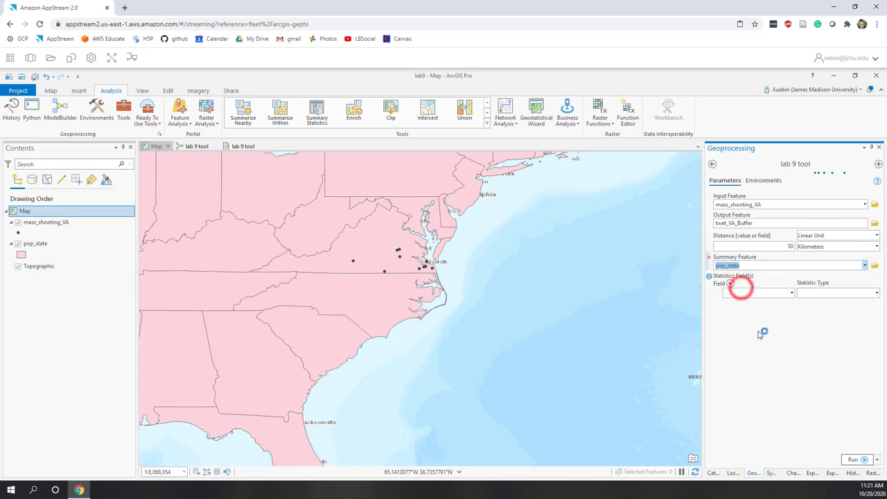
left_click(777, 381)
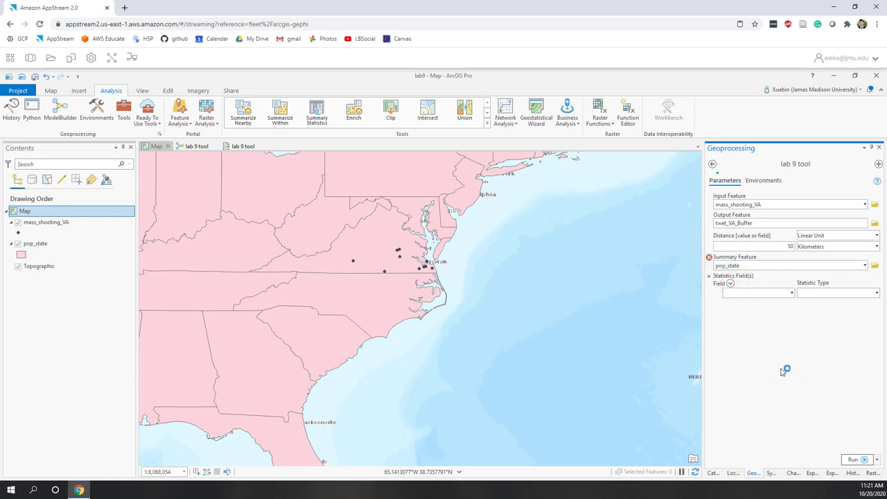
- Set the statistics field to Total Population with the Mean statistic and run lab 9 tool
left_click(791, 295)
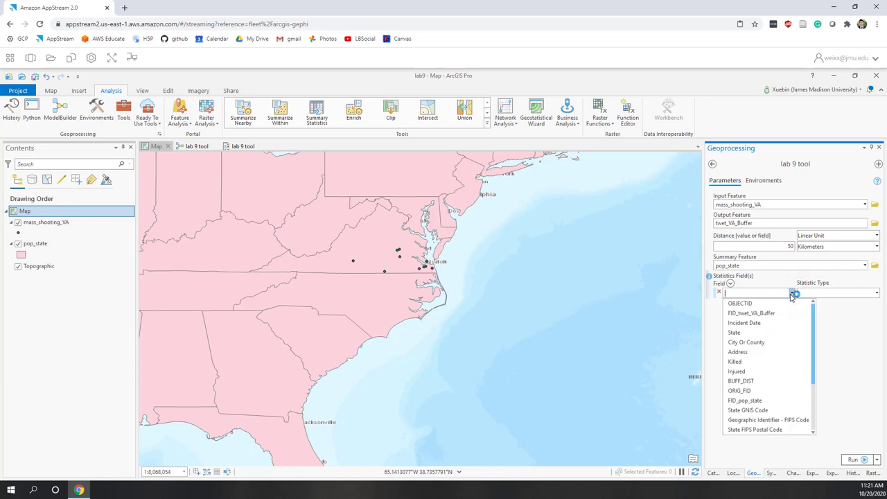
scroll(782, 360, "down", 3)
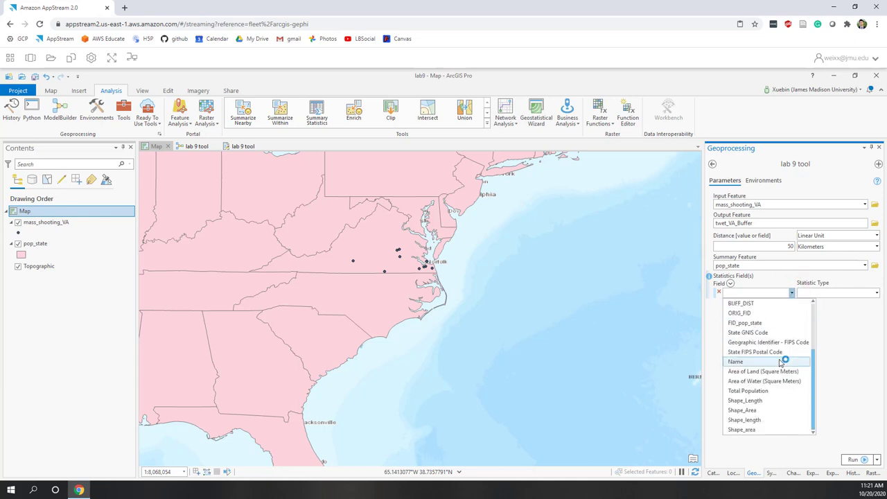
left_click(758, 390)
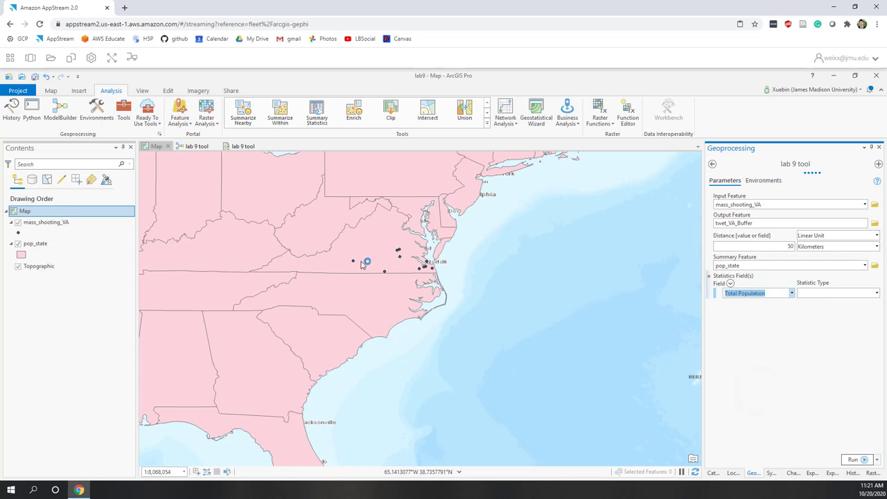
left_click(876, 292)
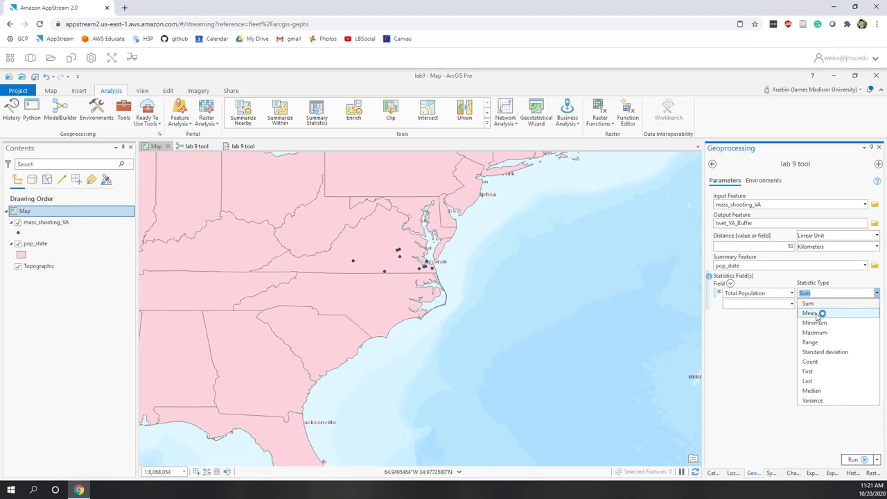
left_click(815, 314)
left_click(771, 357)
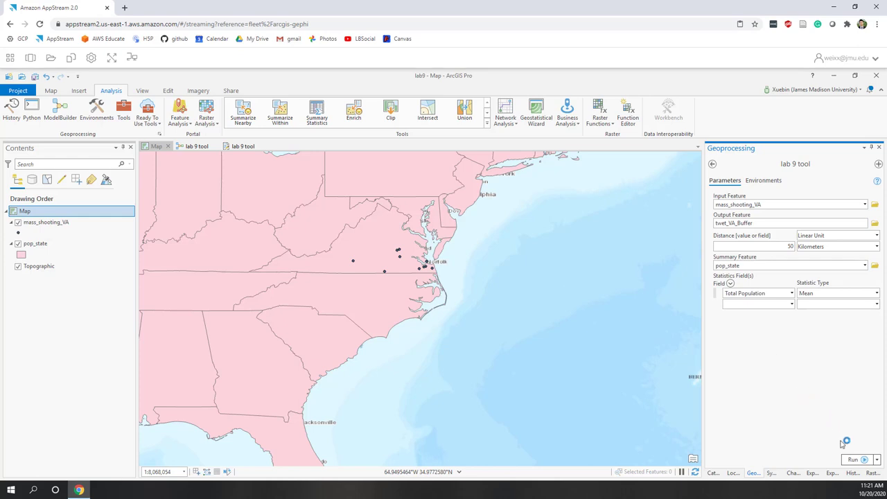
left_click(854, 460)
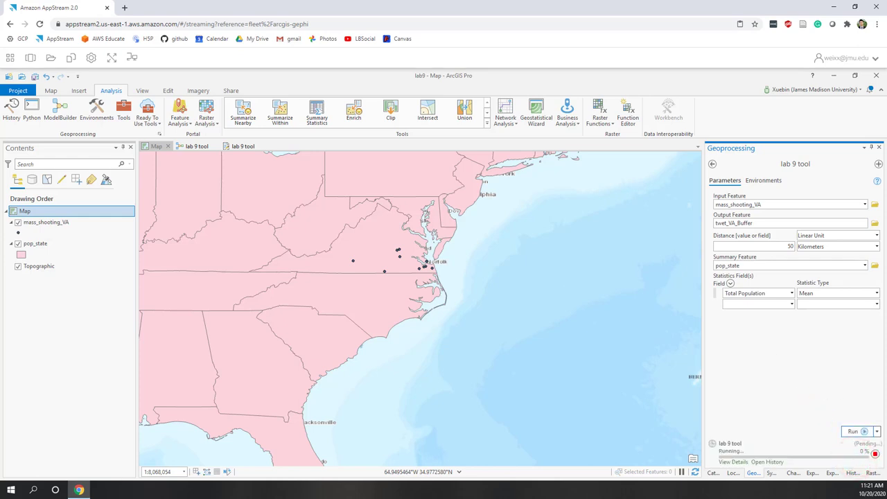
- Check the lab 9 tool run details for errors and warnings, close them and return to the project catalog
left_click(731, 462)
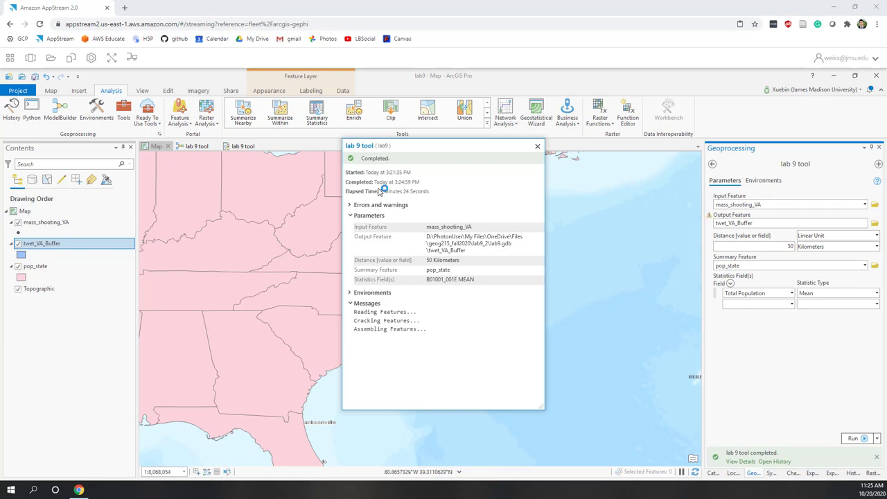
left_click(385, 205)
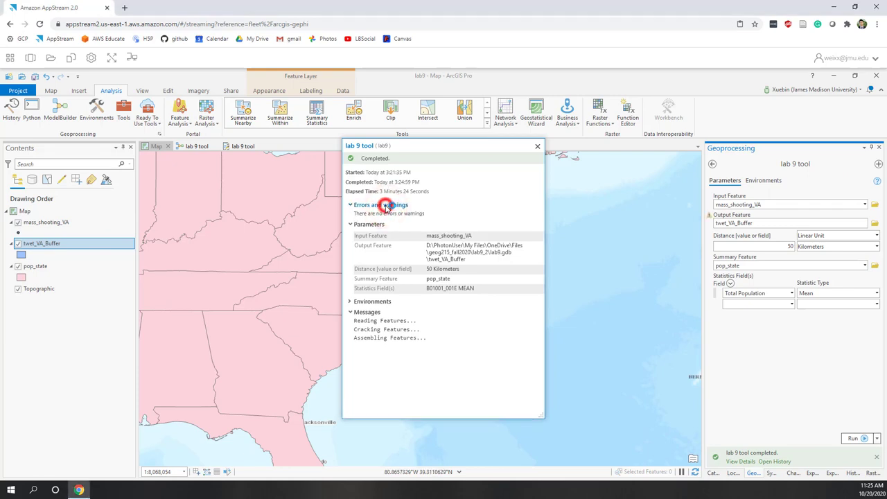
left_click(386, 205)
left_click(386, 205)
left_click(537, 147)
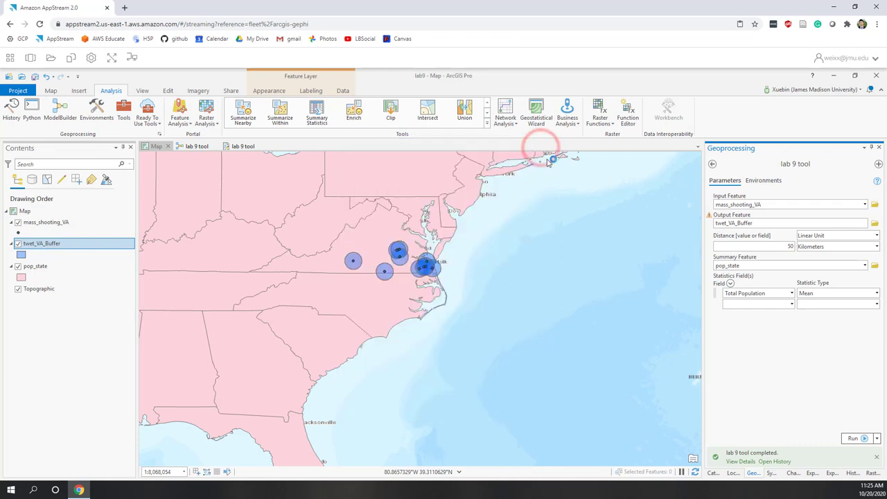
left_click(719, 473)
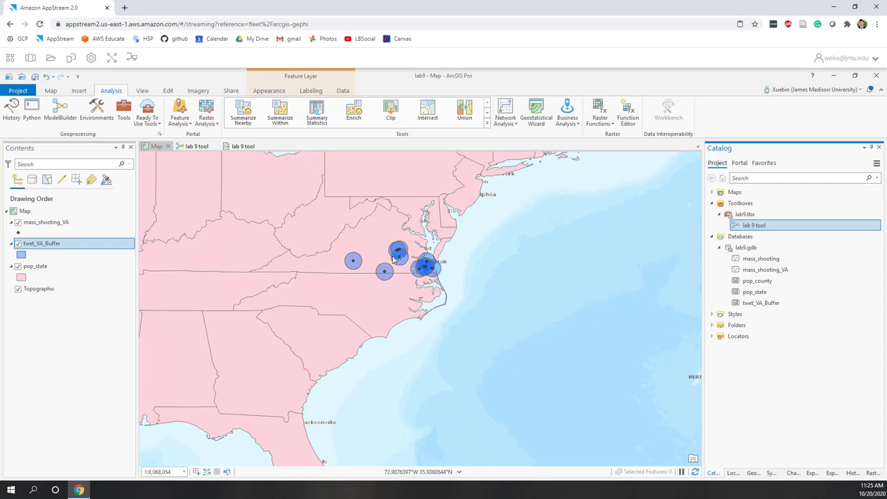
- Examine the mean population field in the twet_VA_Buffer attribute table, then close the table
scroll(394, 259, "up", 4)
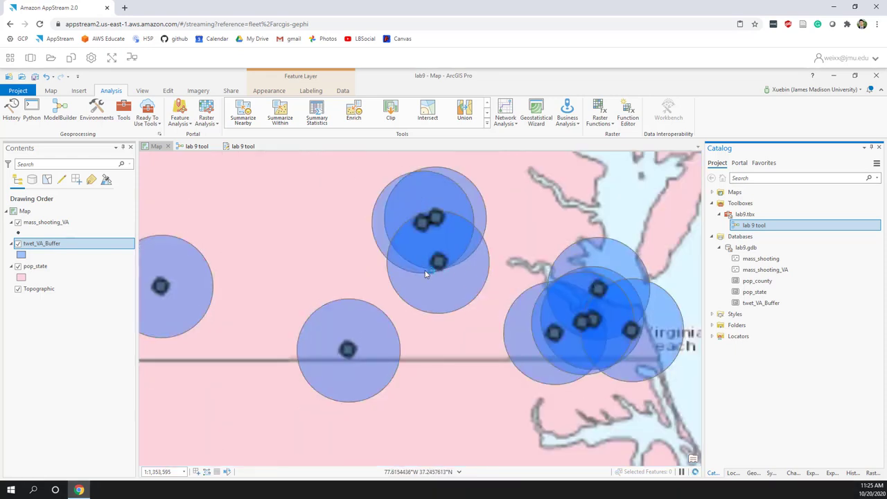
left_click(50, 244)
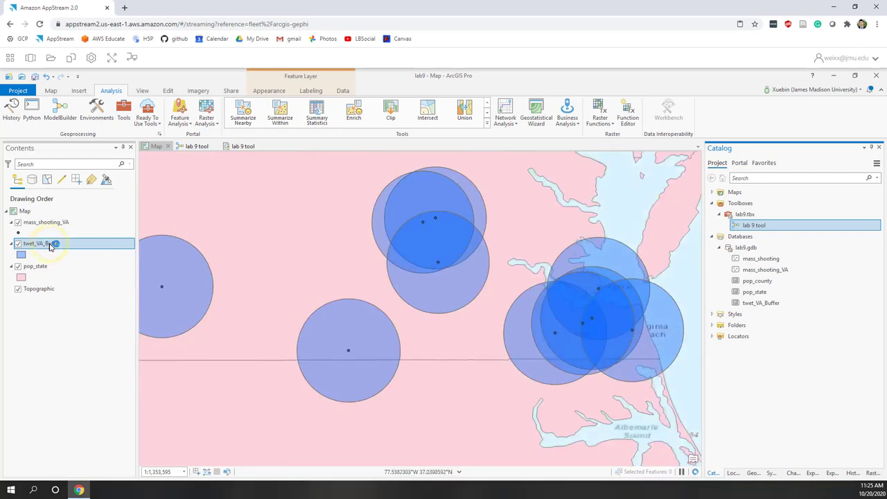
right_click(50, 246)
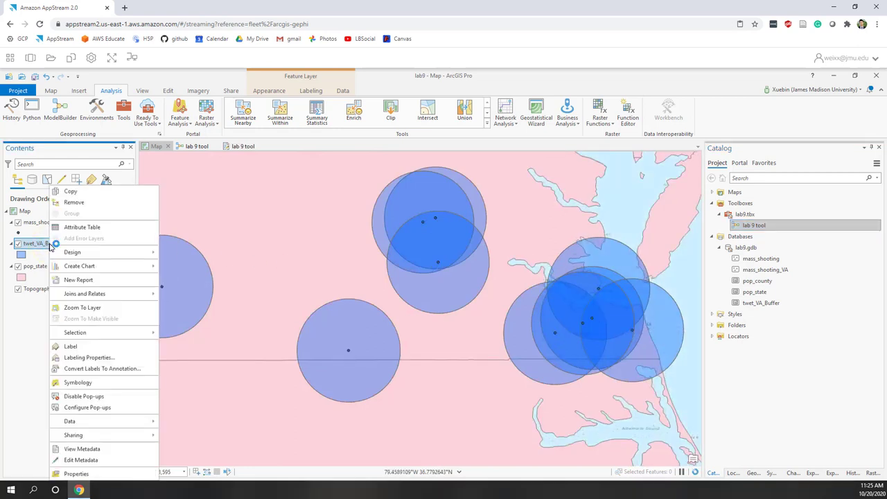
left_click(84, 230)
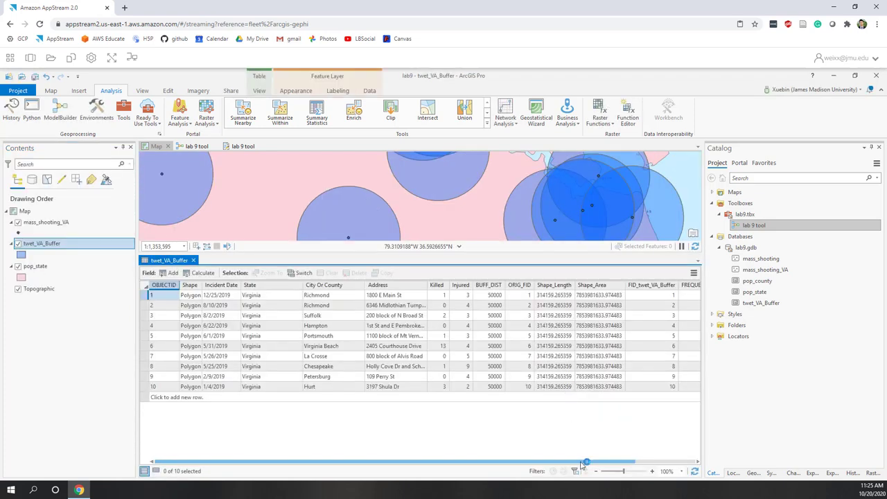
left_click(579, 459)
left_click_drag(664, 463, 706, 463)
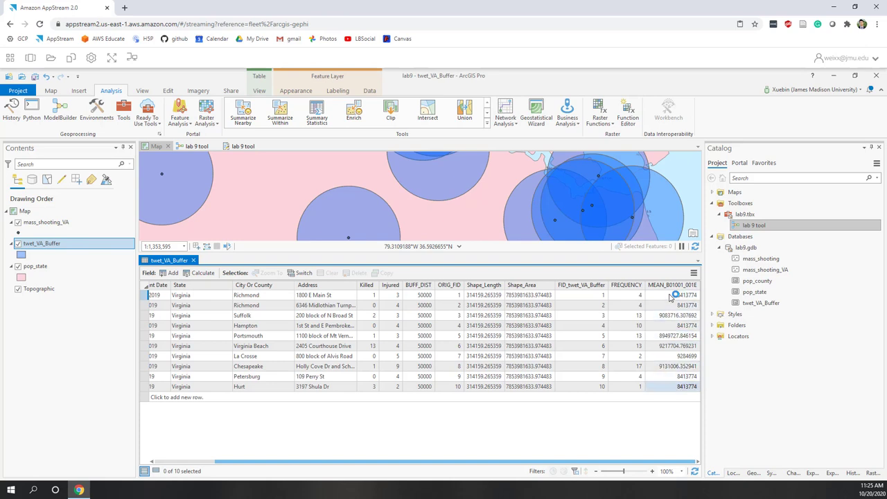
left_click(194, 260)
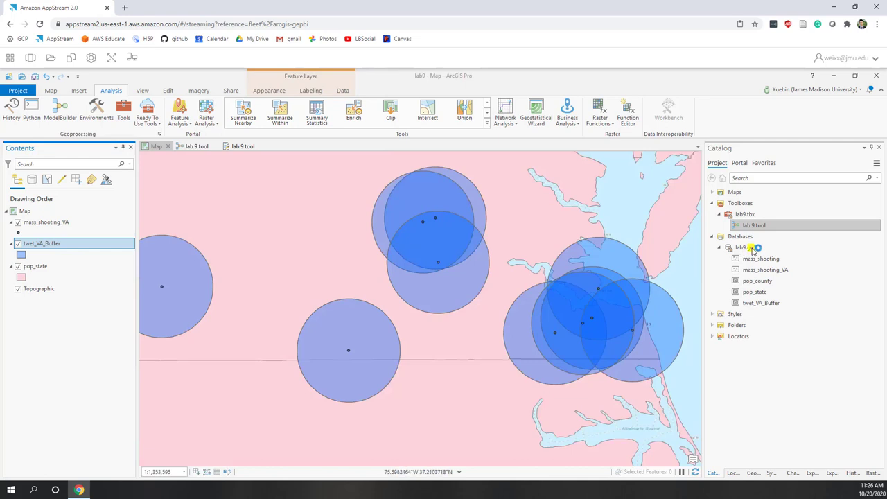
- Refresh the lab9.gdb geodatabase and check its contents for the twet_VA_Buffer feature class
right_click(751, 248)
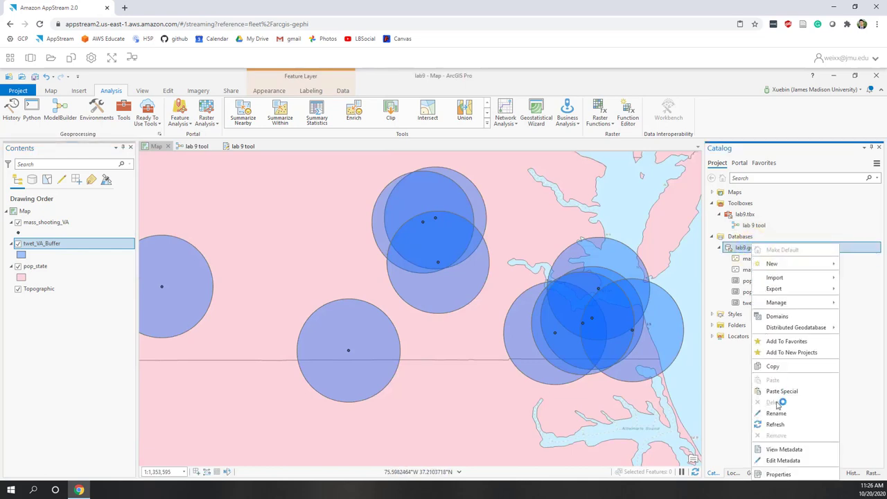
left_click(777, 424)
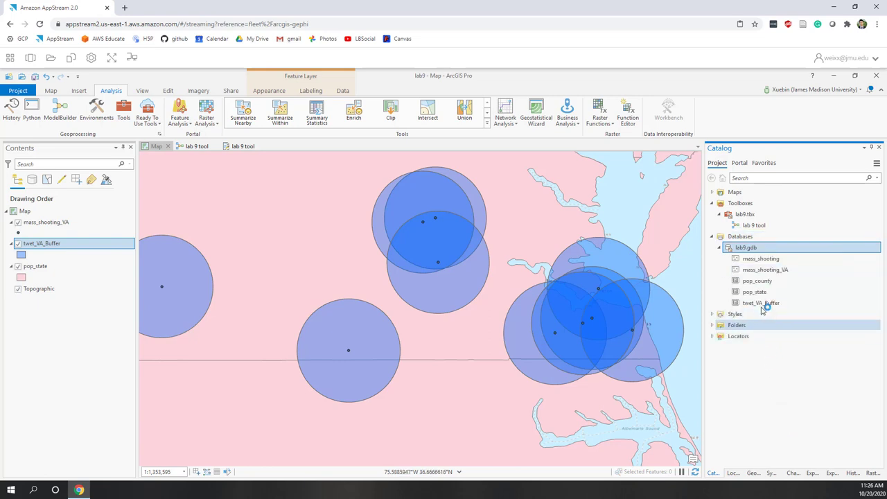
mouse_move(765, 305)
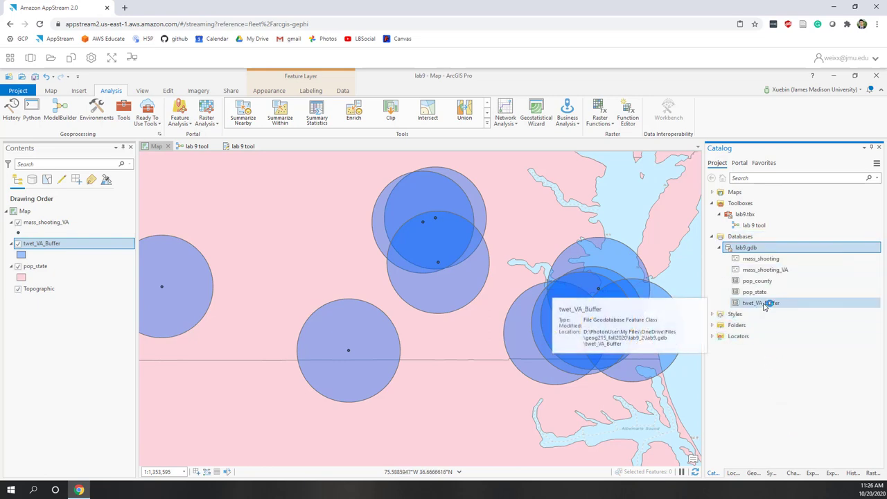